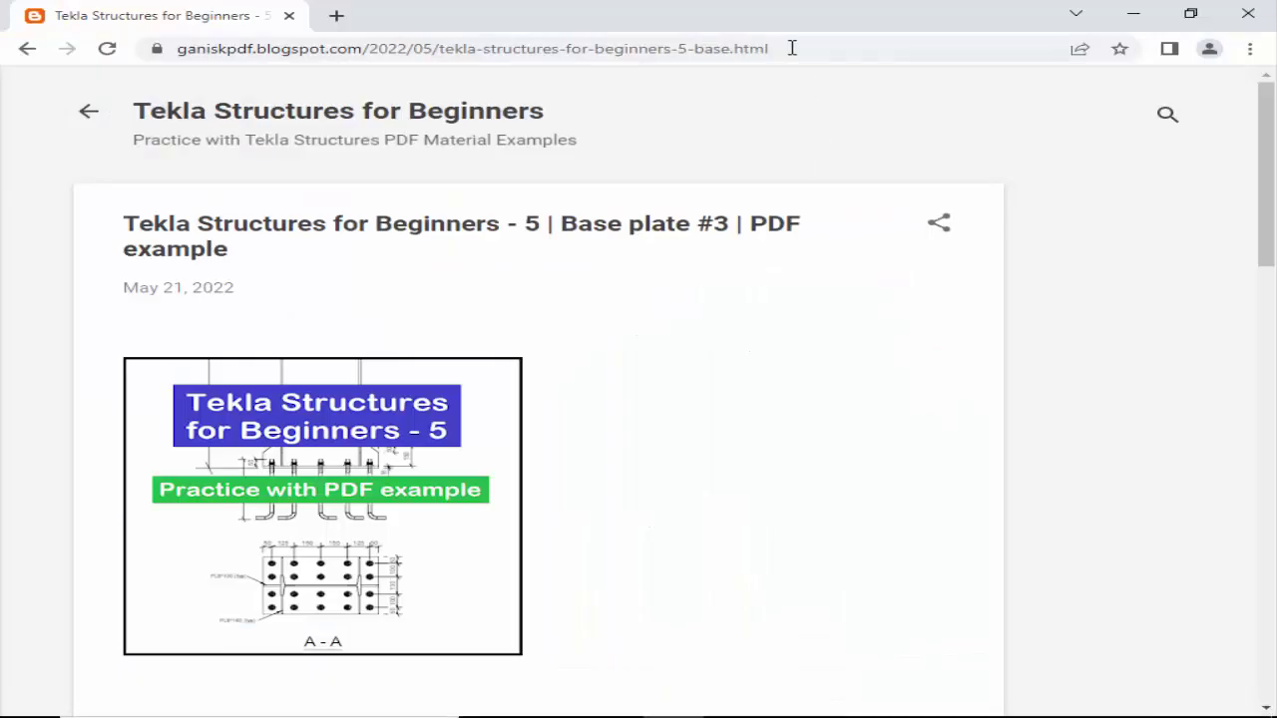
- Look through the Base plate #3 practice page and its embedded PDF drawing of the column
{"action": "left_click", "coordinate": [791, 48]}
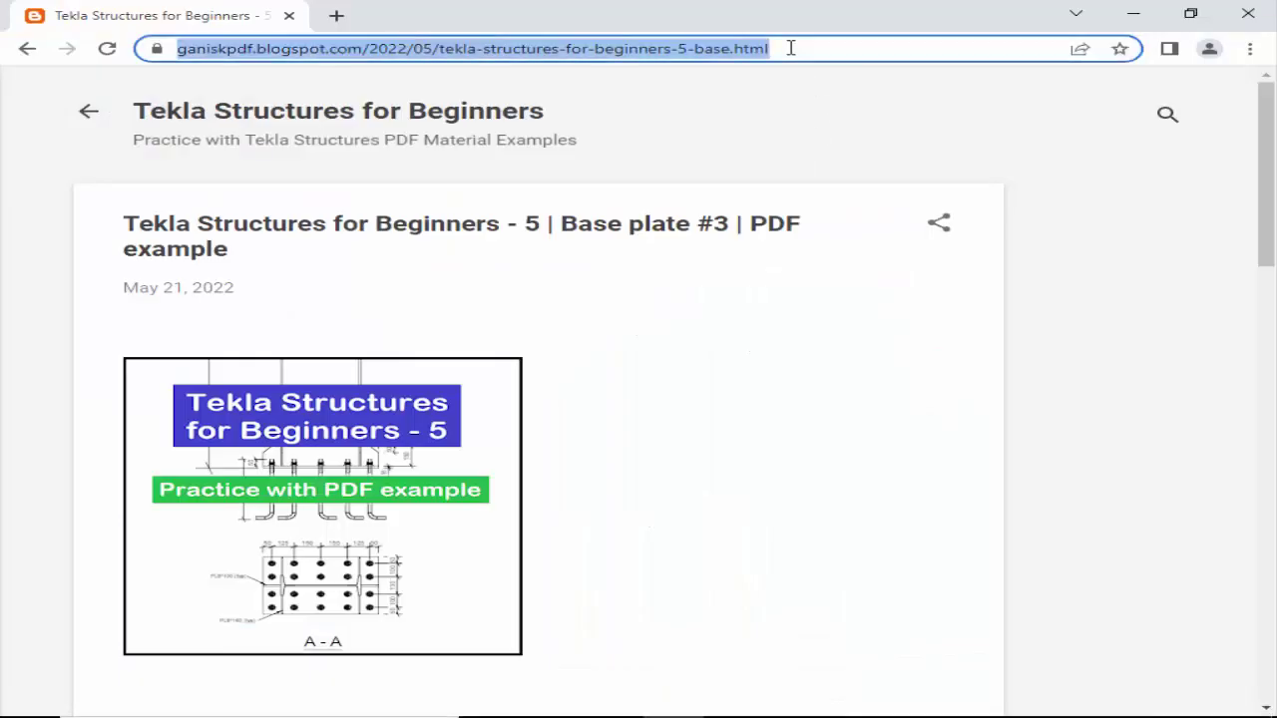
{"action": "left_click", "coordinate": [797, 131]}
{"action": "scroll", "coordinate": [1045, 286], "scroll_direction": "down", "scroll_amount": 8}
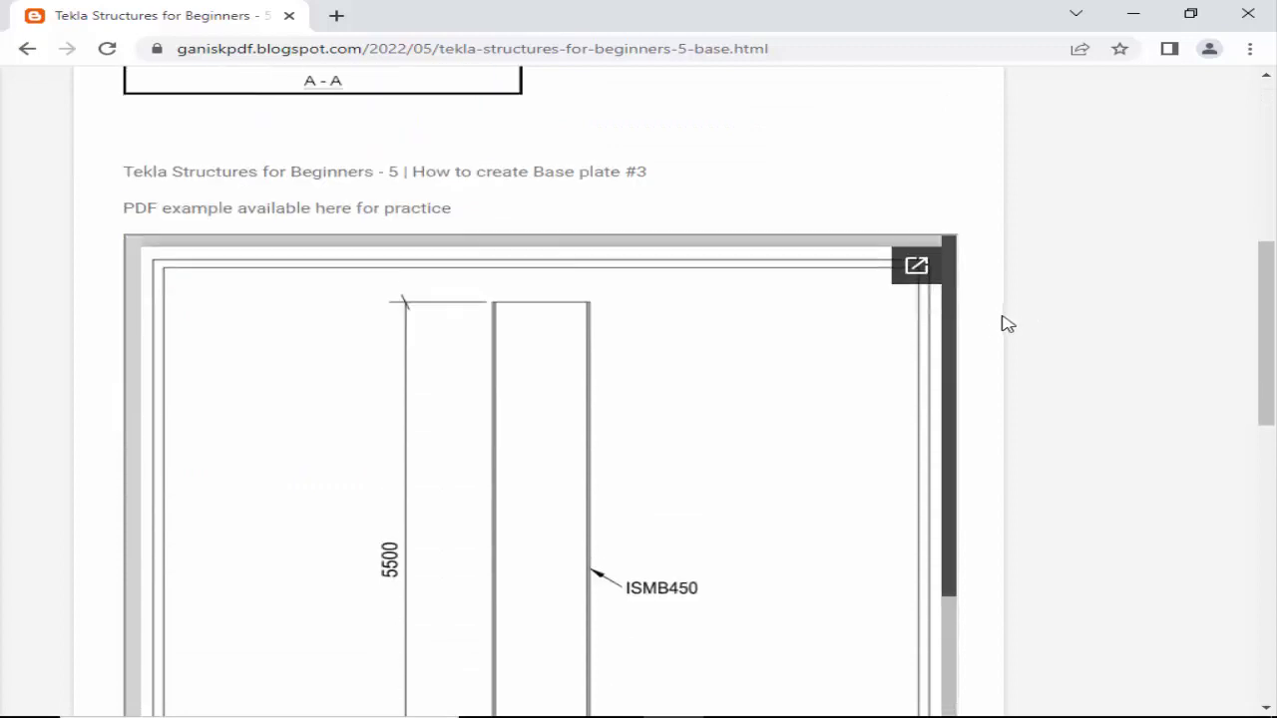
{"action": "scroll", "coordinate": [784, 345], "scroll_direction": "down", "scroll_amount": 3}
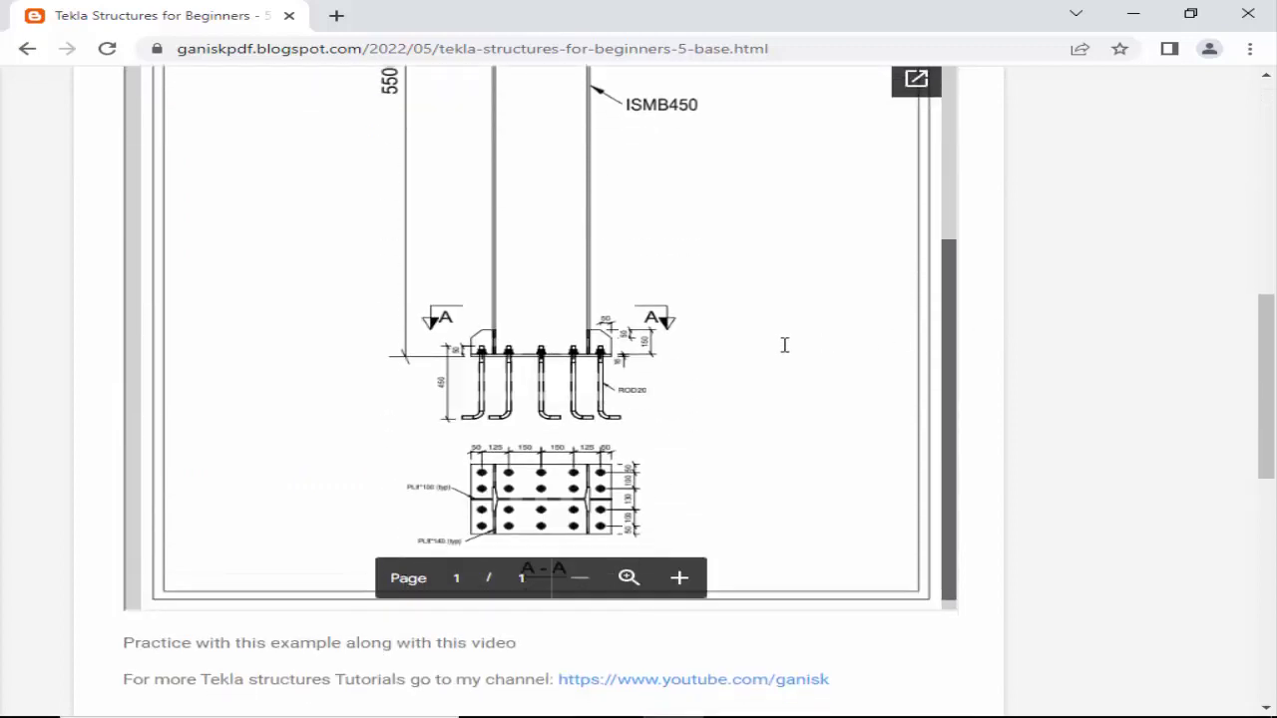
{"action": "scroll", "coordinate": [784, 345], "scroll_direction": "up", "scroll_amount": 3}
{"action": "scroll", "coordinate": [784, 347], "scroll_direction": "down", "scroll_amount": 5}
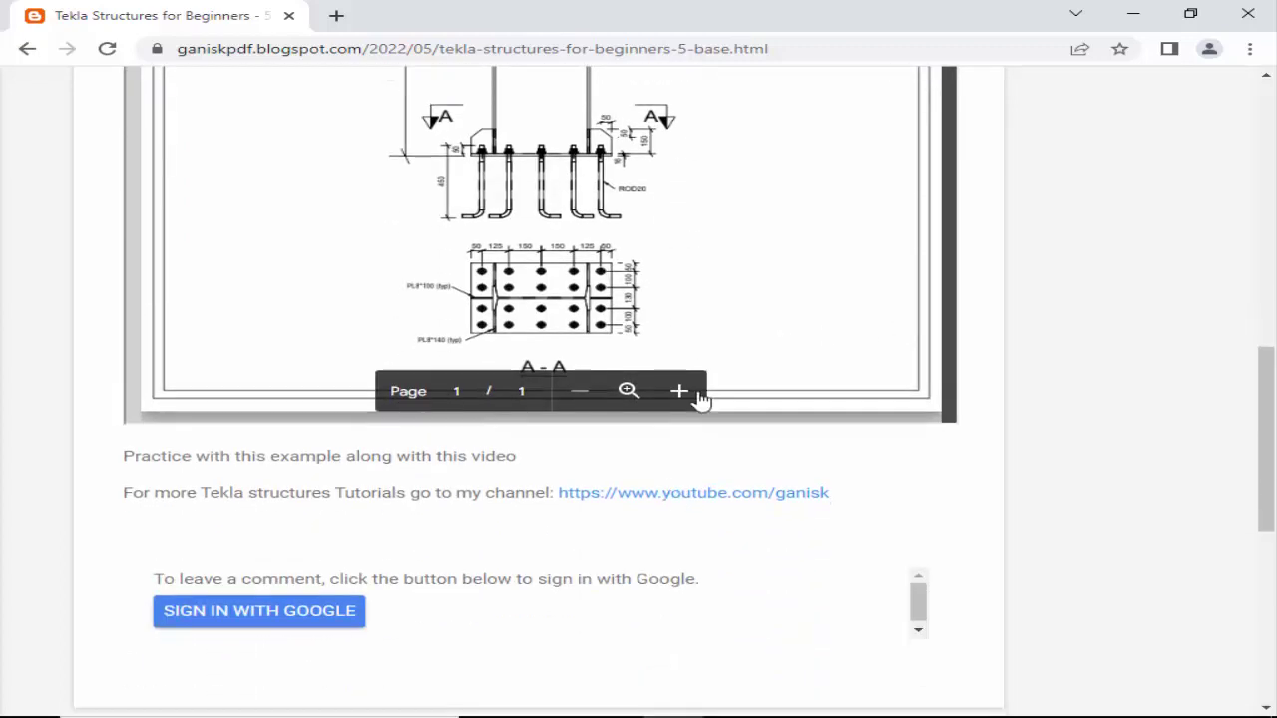
{"action": "scroll", "coordinate": [992, 342], "scroll_direction": "up", "scroll_amount": 1}
{"action": "scroll", "coordinate": [992, 342], "scroll_direction": "up", "scroll_amount": 2}
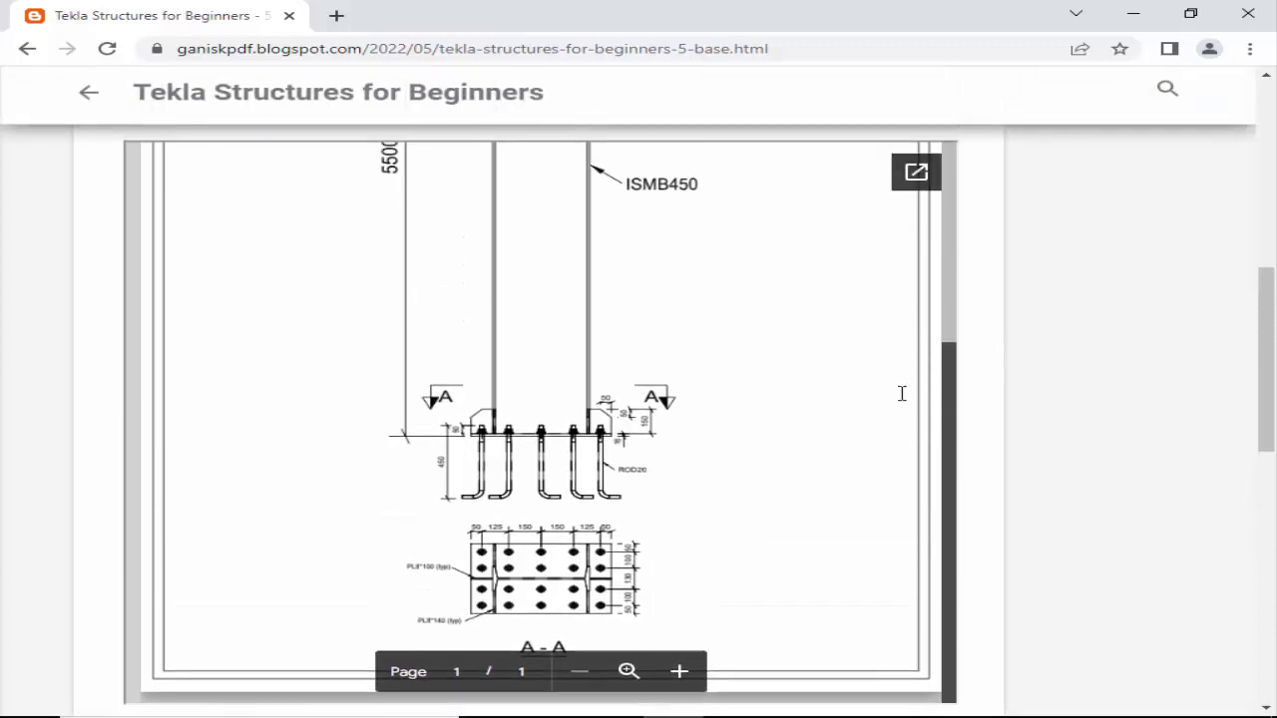
- Enlarge the embedded PDF and examine the column elevation, anchor rods and section A-A dimensions
{"action": "left_click", "coordinate": [679, 671]}
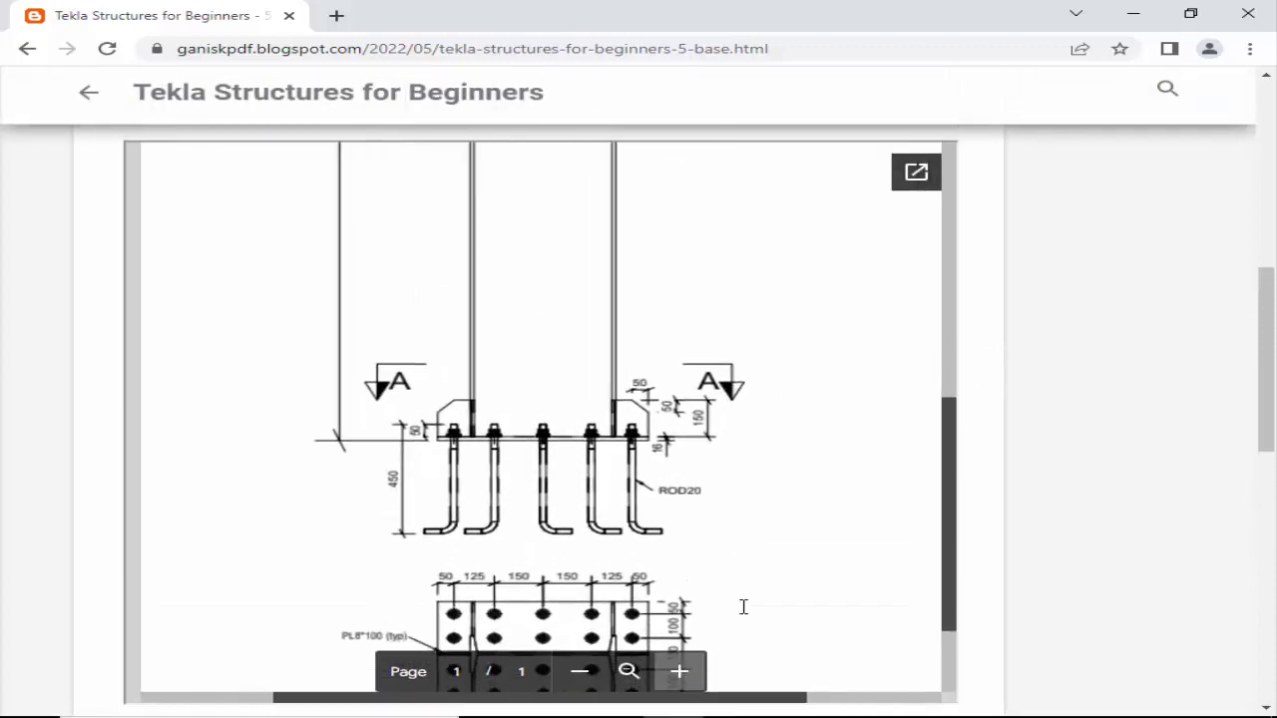
{"action": "scroll", "coordinate": [787, 490], "scroll_direction": "down", "scroll_amount": 3}
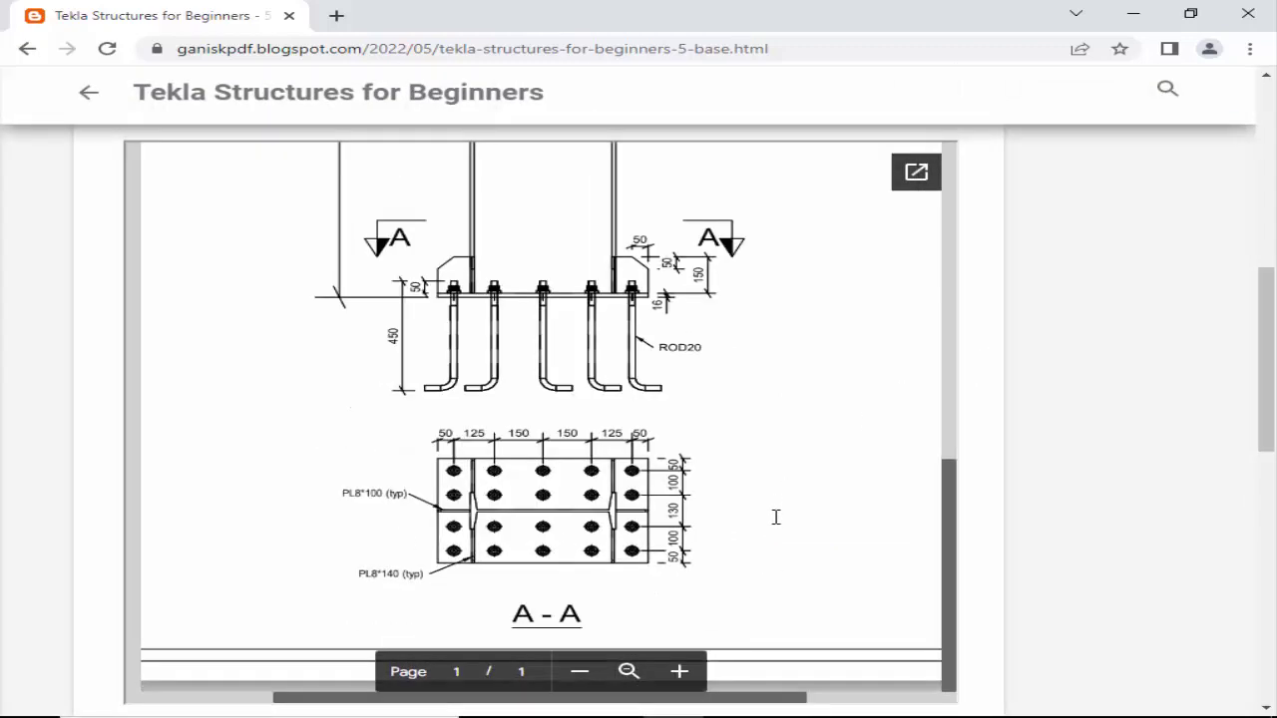
{"action": "scroll", "coordinate": [776, 516], "scroll_direction": "up", "scroll_amount": 6}
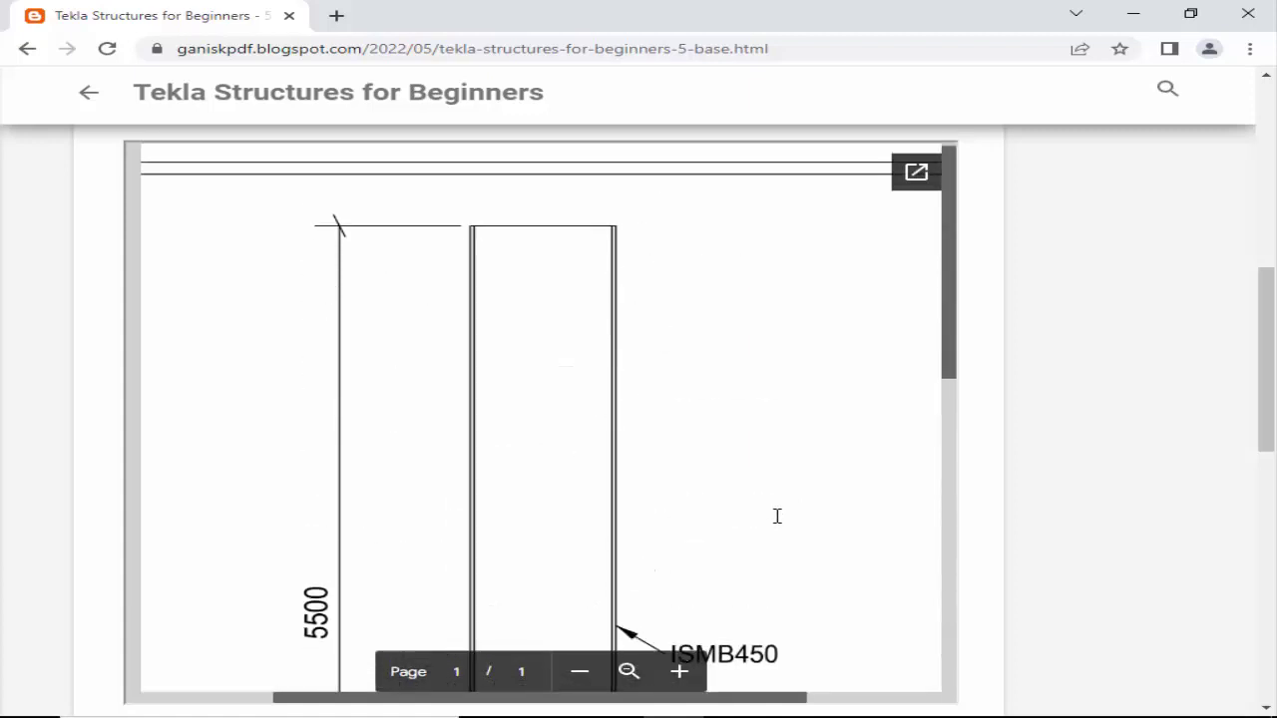
{"action": "scroll", "coordinate": [777, 516], "scroll_direction": "down", "scroll_amount": 4}
{"action": "scroll", "coordinate": [777, 515], "scroll_direction": "down", "scroll_amount": 3}
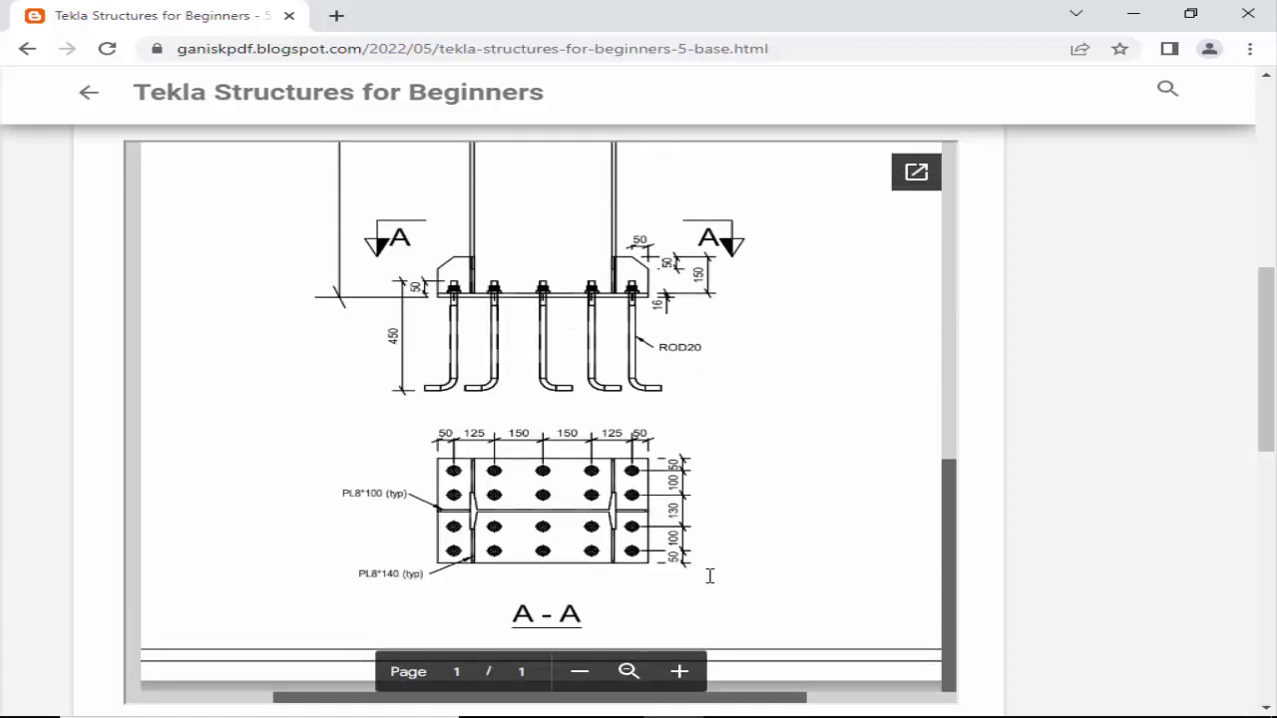
{"action": "left_click", "coordinate": [578, 671]}
{"action": "left_click", "coordinate": [628, 671]}
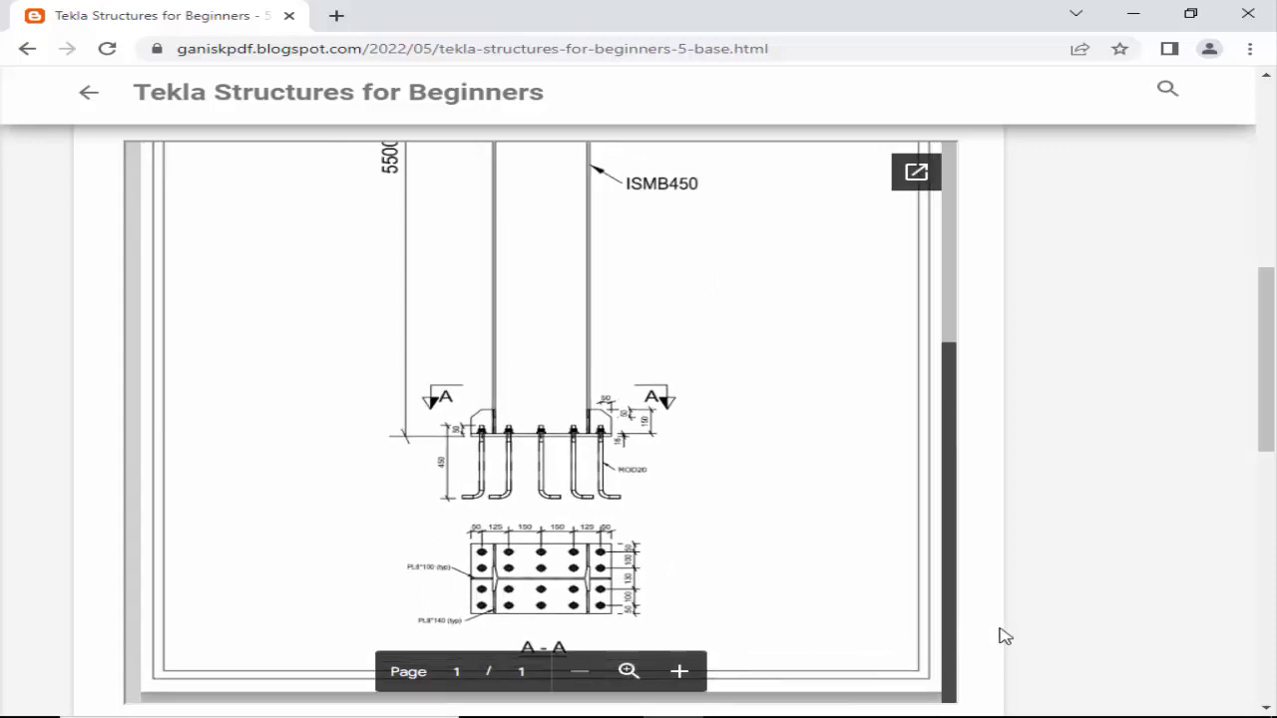
{"action": "scroll", "coordinate": [1111, 572], "scroll_direction": "up", "scroll_amount": 6}
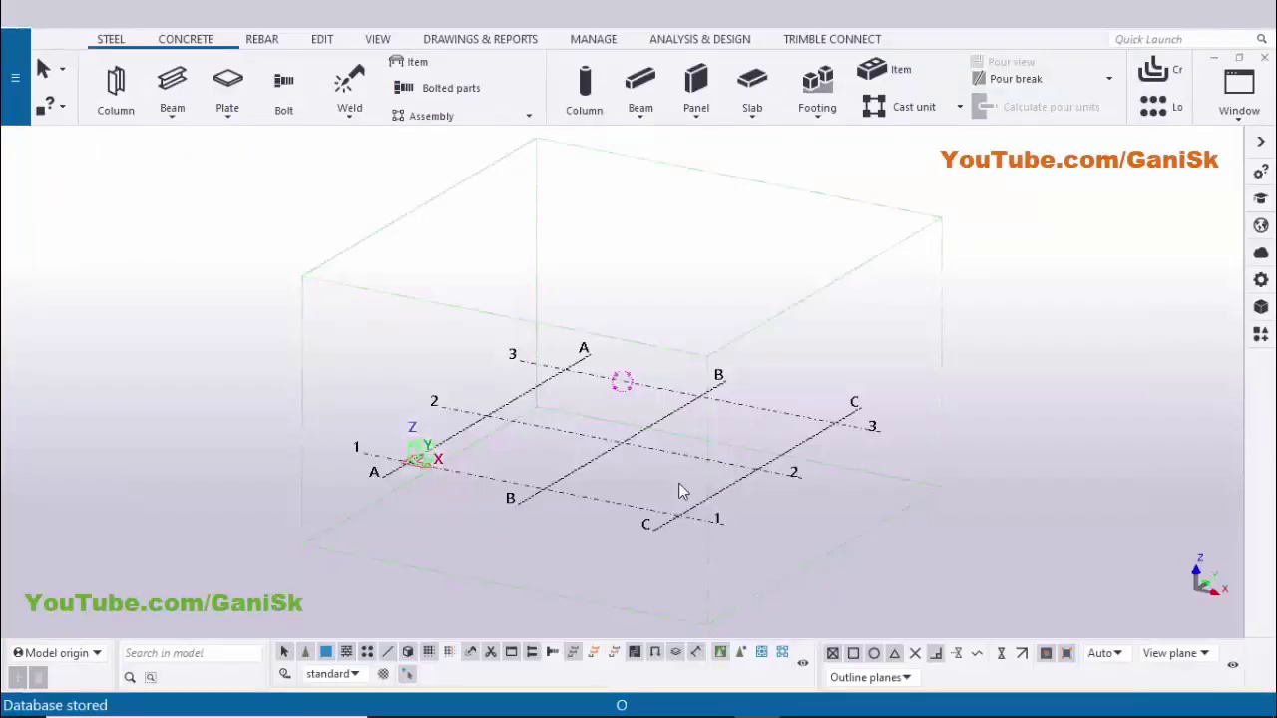
- Switch to the PDF drawing in the PDF reader and examine the column's profile label and overall height
{"action": "middle_click_drag", "start_coordinate": [676, 470], "coordinate": [642, 487]}
{"action": "scroll", "coordinate": [656, 473], "scroll_direction": "up", "scroll_amount": 2}
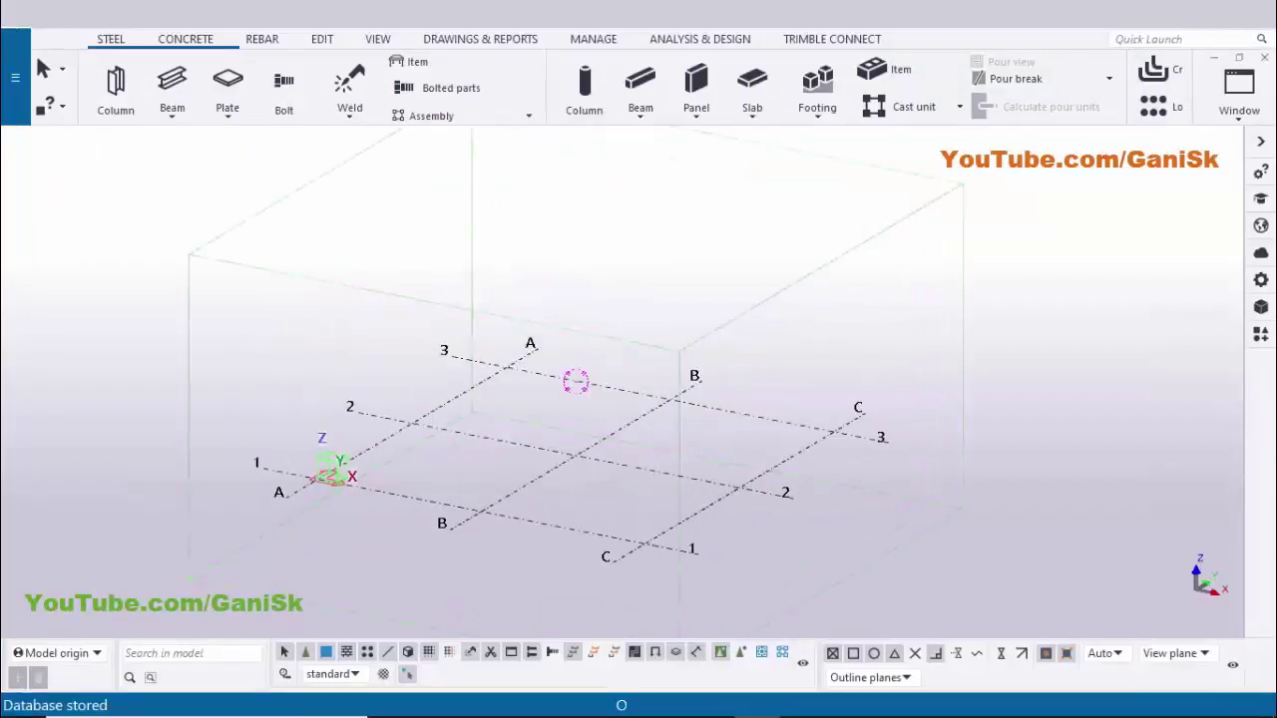
{"action": "left_click", "coordinate": [711, 712]}
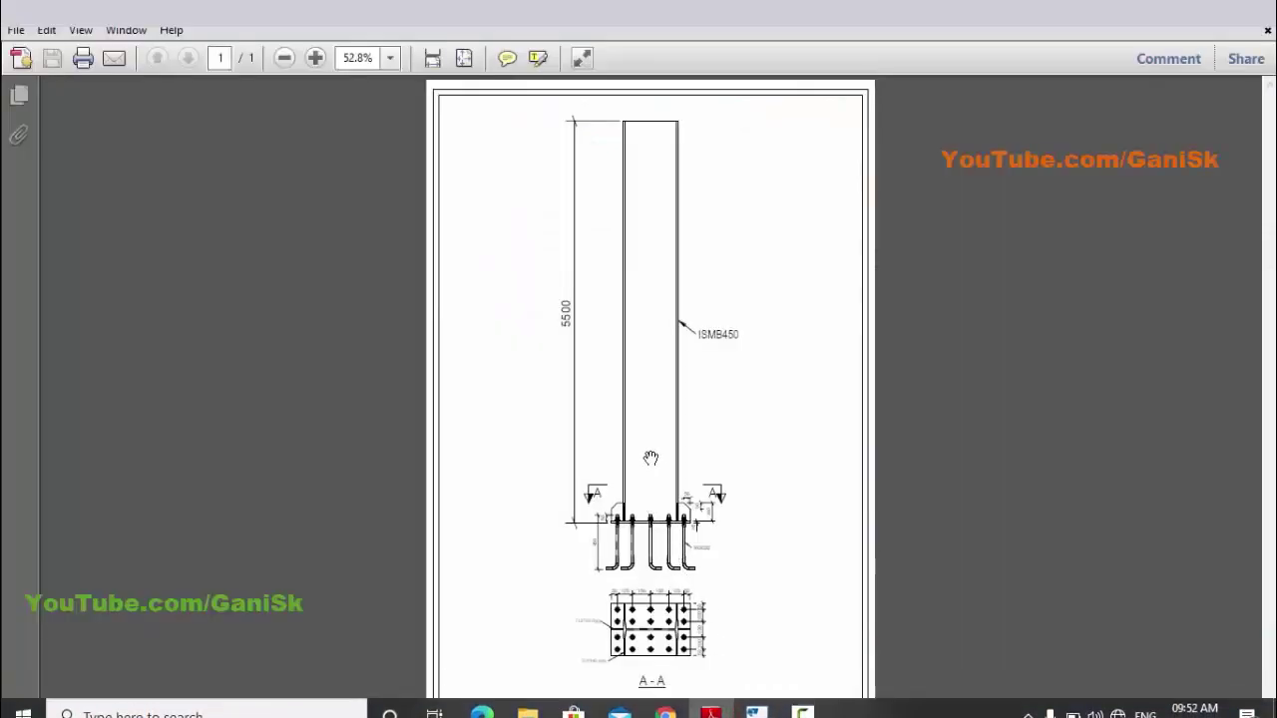
{"action": "scroll", "coordinate": [650, 457], "scroll_direction": "up", "scroll_amount": 2, "text": "ctrl"}
{"action": "scroll", "coordinate": [661, 436], "scroll_direction": "down", "scroll_amount": 2, "text": "ctrl"}
{"action": "scroll", "coordinate": [661, 428], "scroll_direction": "up", "scroll_amount": 4, "text": "ctrl"}
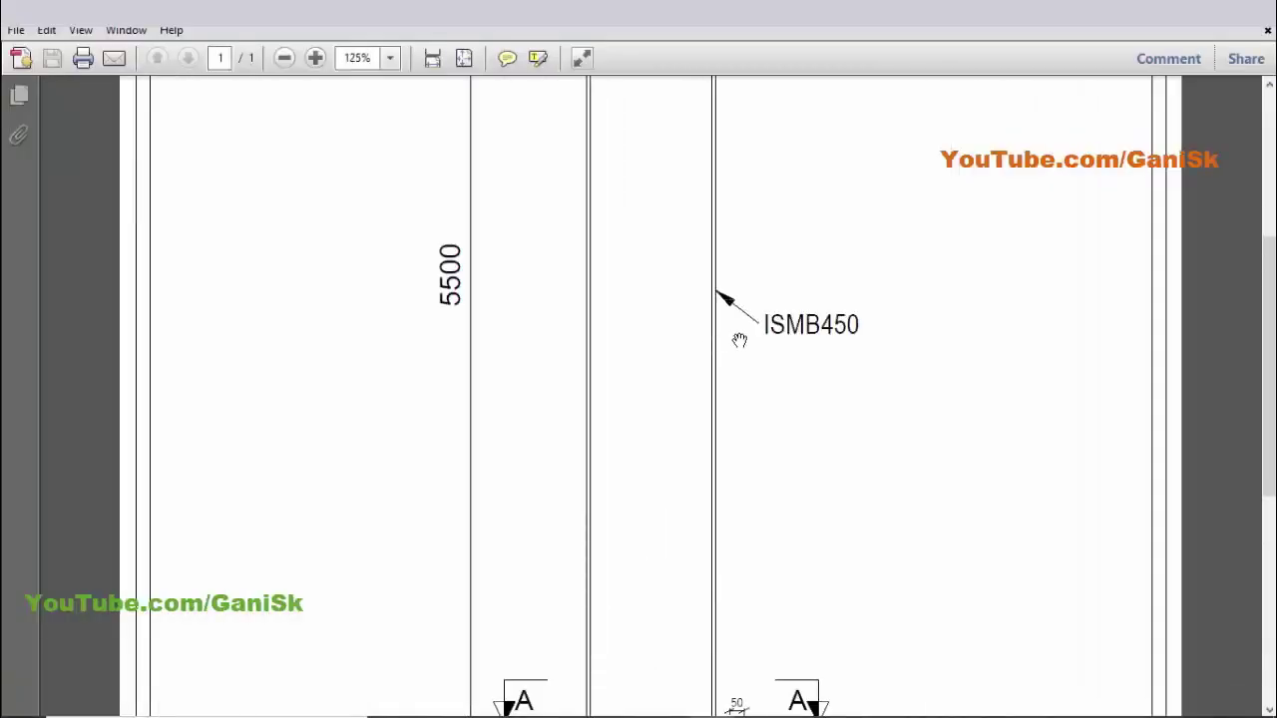
{"action": "scroll", "coordinate": [844, 337], "scroll_direction": "down", "scroll_amount": 4, "text": "ctrl"}
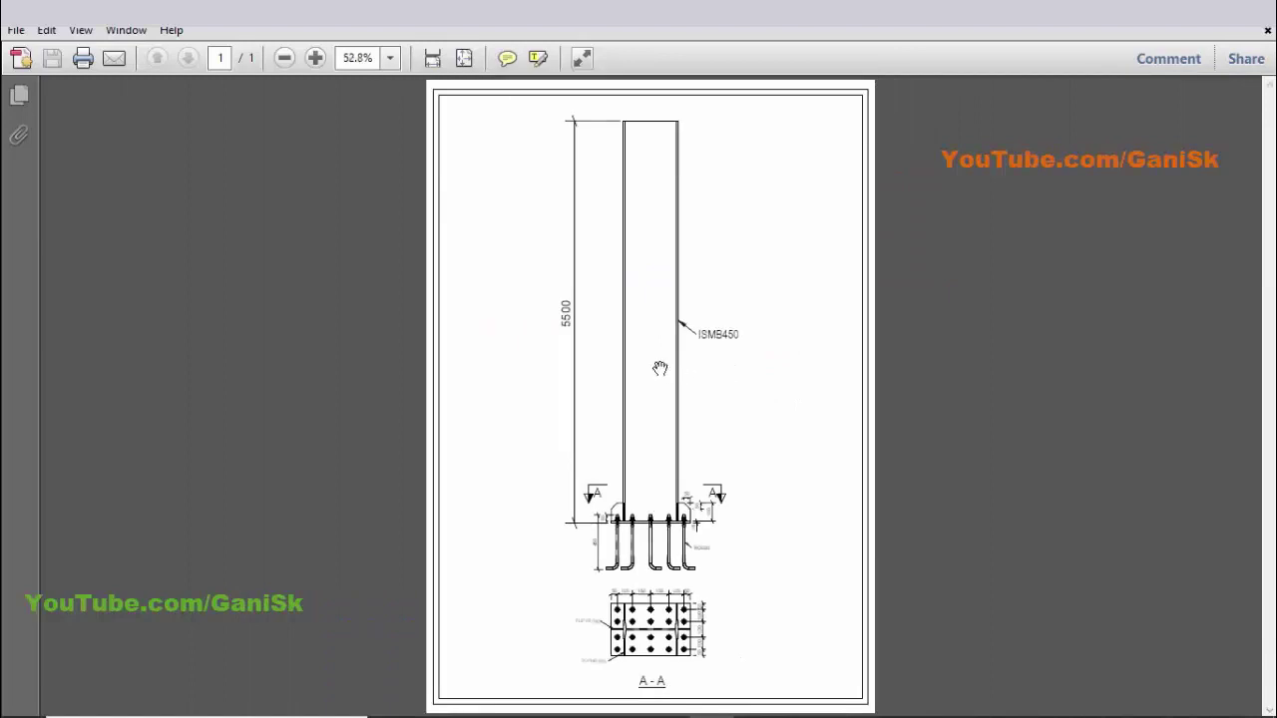
{"action": "scroll", "coordinate": [572, 340], "scroll_direction": "up", "scroll_amount": 2, "text": "ctrl"}
{"action": "scroll", "coordinate": [579, 348], "scroll_direction": "down", "scroll_amount": 2, "text": "ctrl"}
- Return to Tekla Structures and place a steel column at the intersection of grid lines B and 1
{"action": "left_click", "coordinate": [756, 699]}
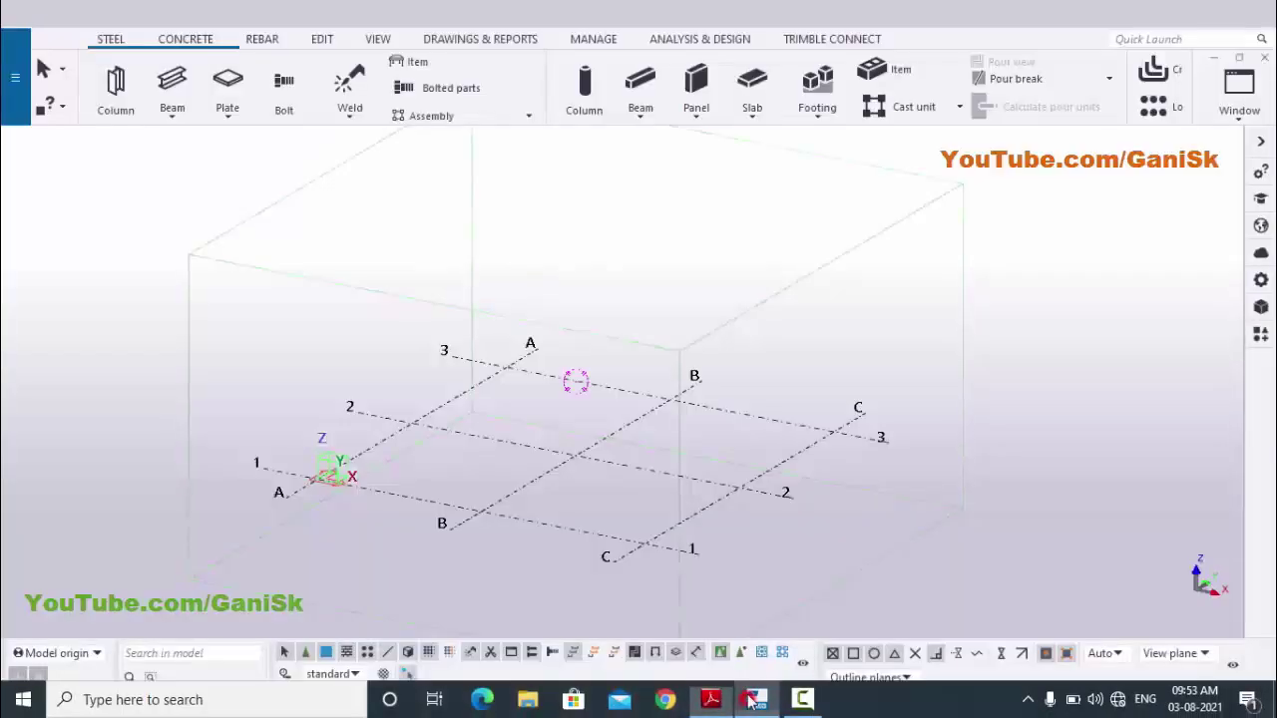
{"action": "left_click", "coordinate": [118, 88]}
{"action": "scroll", "coordinate": [495, 565], "scroll_direction": "up", "scroll_amount": 1}
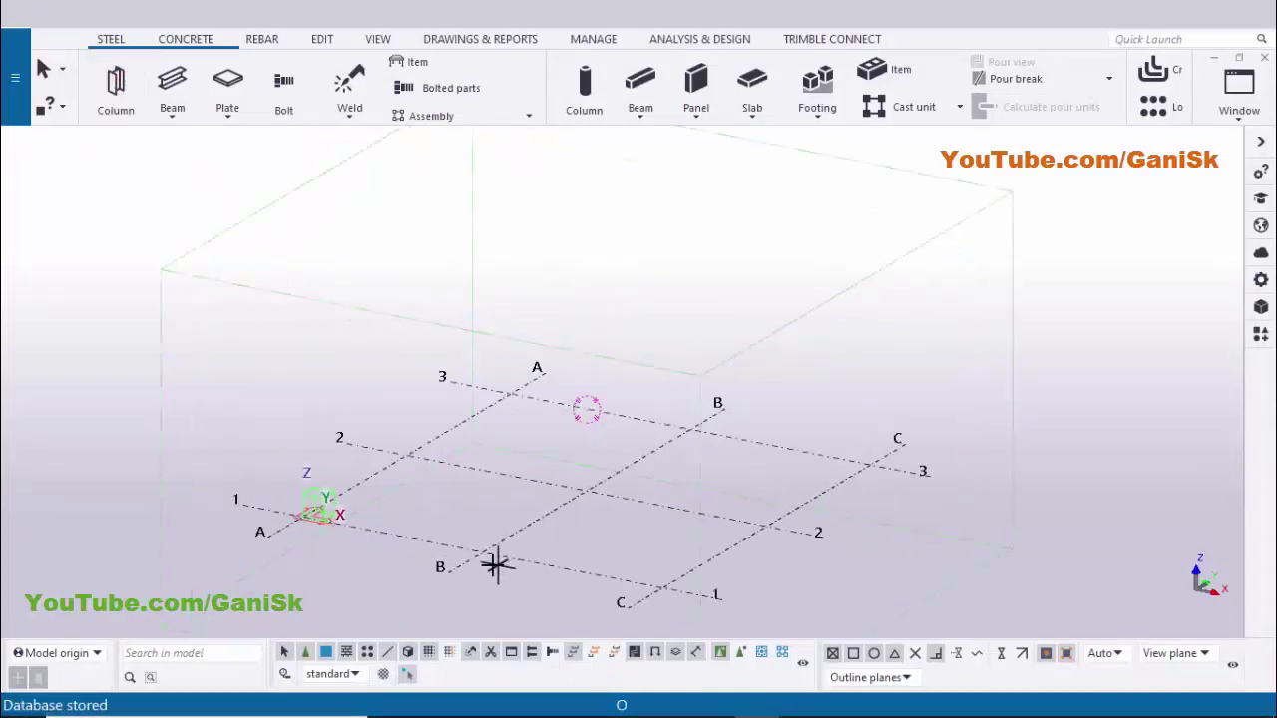
{"action": "scroll", "coordinate": [495, 564], "scroll_direction": "up", "scroll_amount": 1}
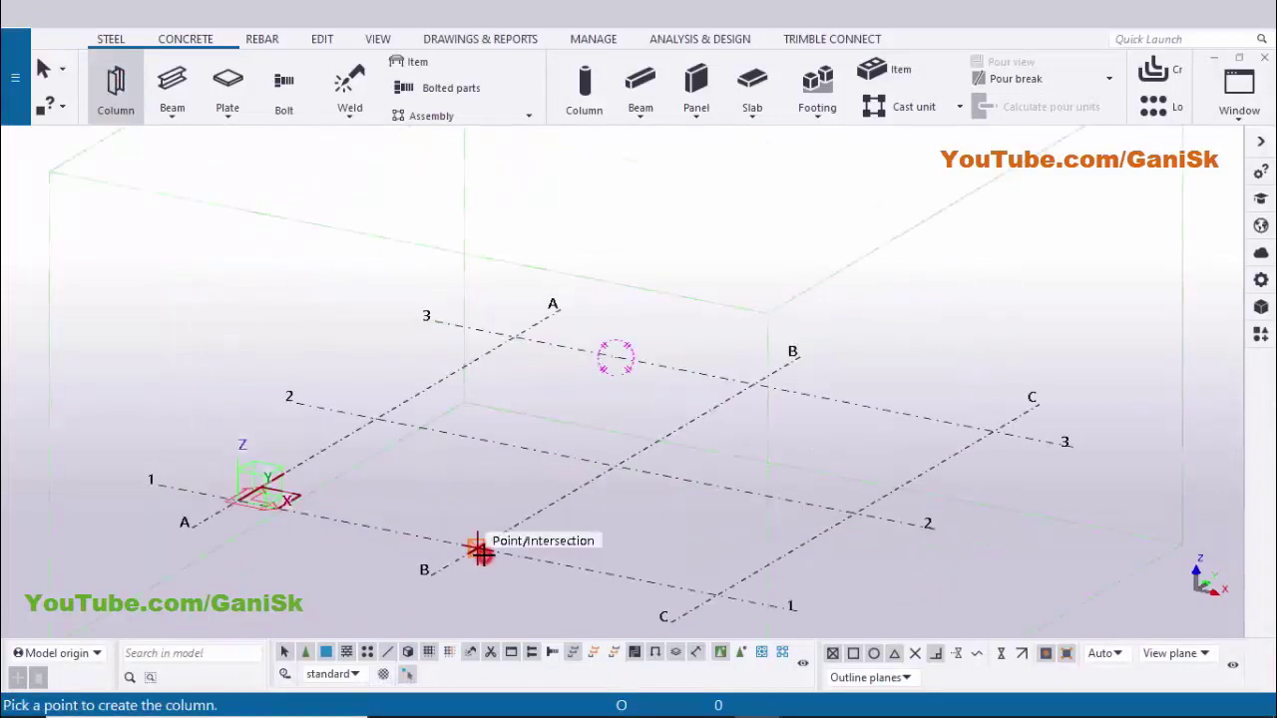
{"action": "left_click", "coordinate": [480, 551]}
{"action": "right_click", "coordinate": [598, 271]}
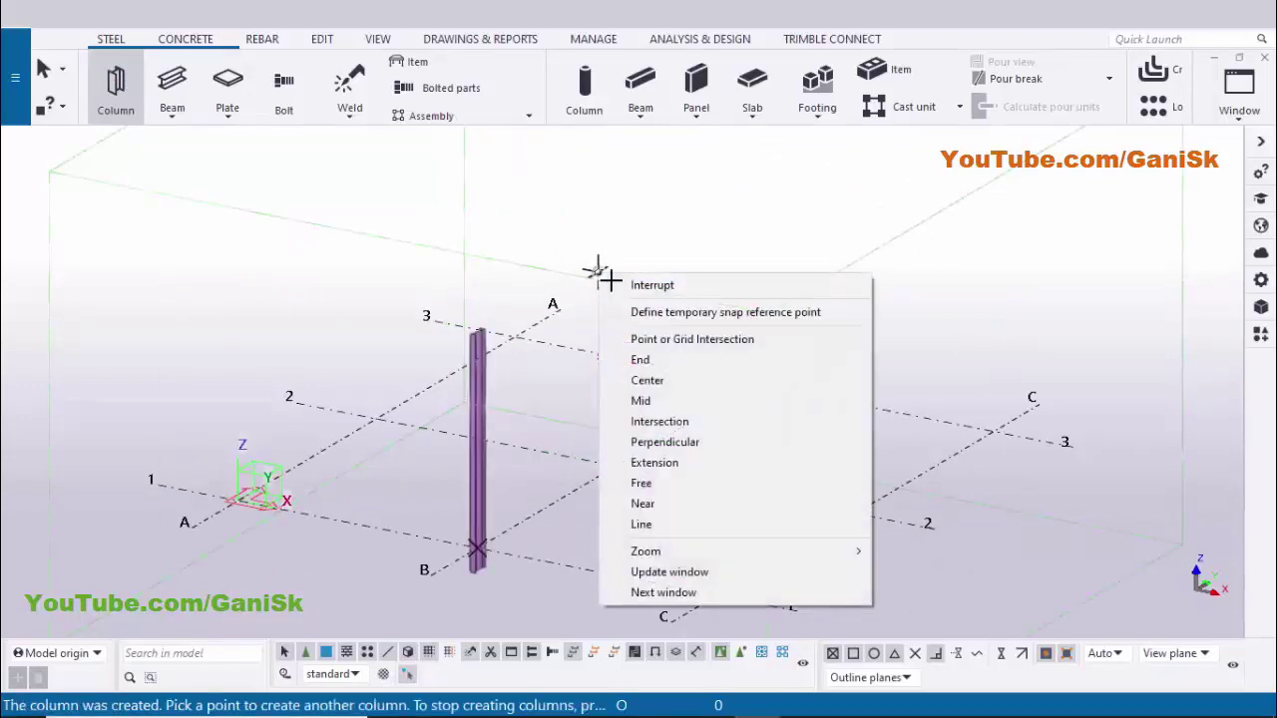
{"action": "left_click", "coordinate": [611, 282]}
- Create views along all grid lines, using the prefix "ELEVATION ON GRID @" for the ZY and XZ views
{"action": "middle_click_drag", "start_coordinate": [500, 507], "coordinate": [558, 411]}
{"action": "scroll", "coordinate": [567, 409], "scroll_direction": "up", "scroll_amount": 4}
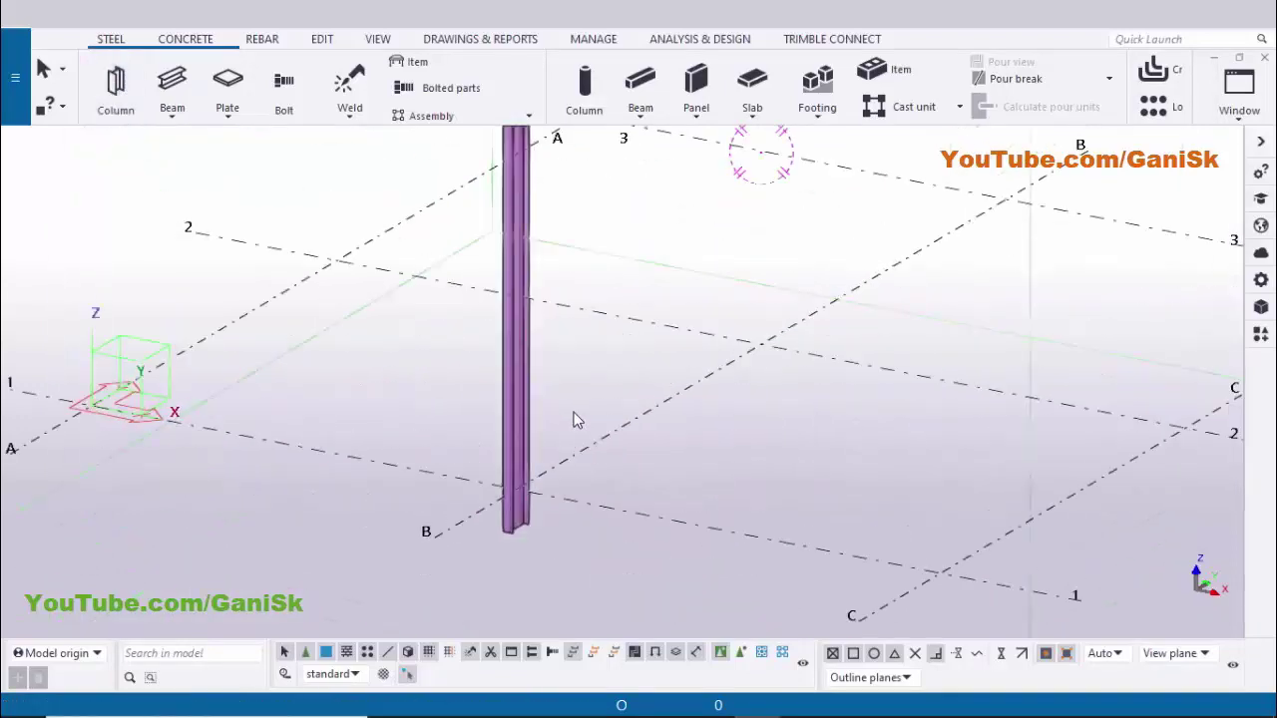
{"action": "scroll", "coordinate": [579, 417], "scroll_direction": "down", "scroll_amount": 3}
{"action": "scroll", "coordinate": [604, 423], "scroll_direction": "up", "scroll_amount": 3}
{"action": "scroll", "coordinate": [641, 477], "scroll_direction": "down", "scroll_amount": 1}
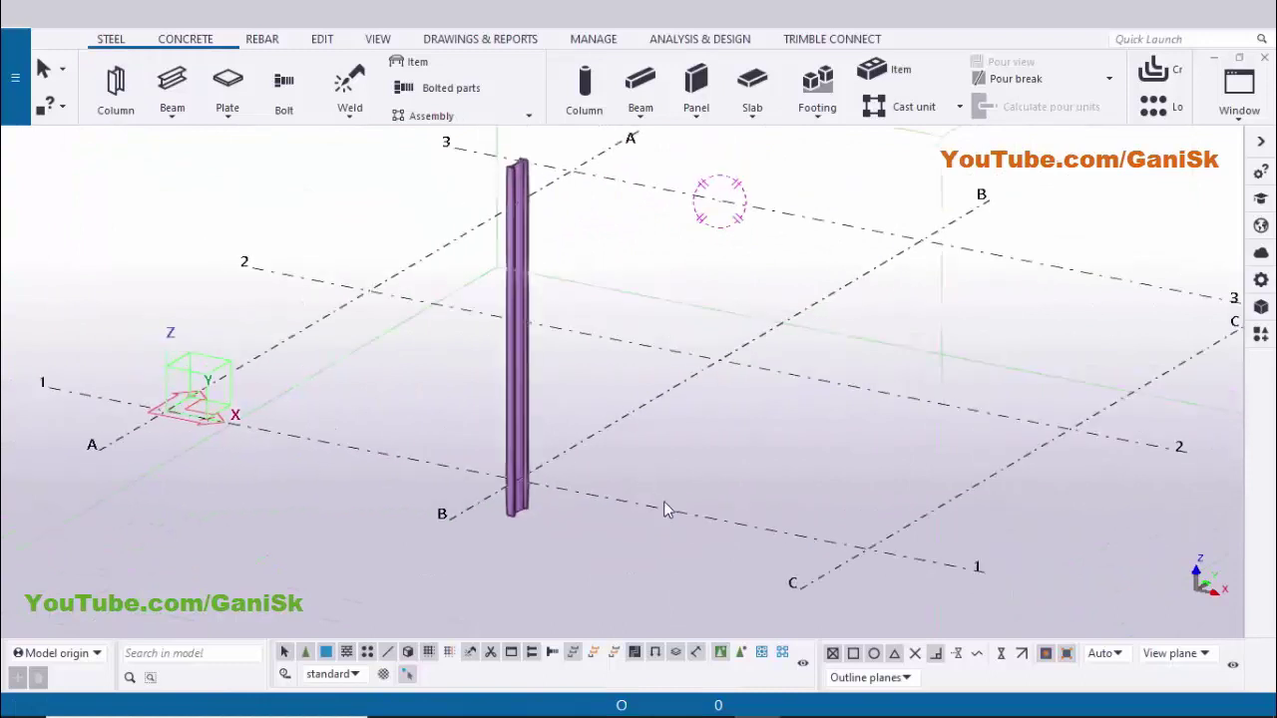
{"action": "left_click", "coordinate": [663, 506]}
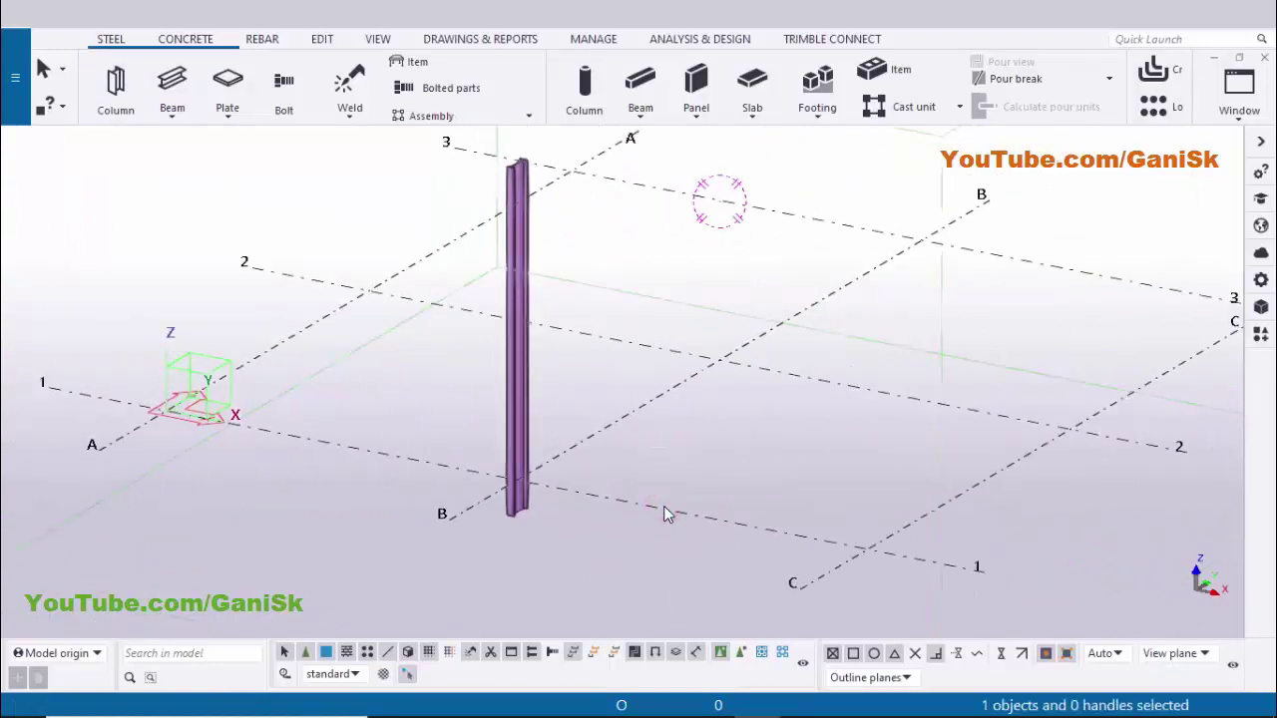
{"action": "right_click", "coordinate": [664, 506]}
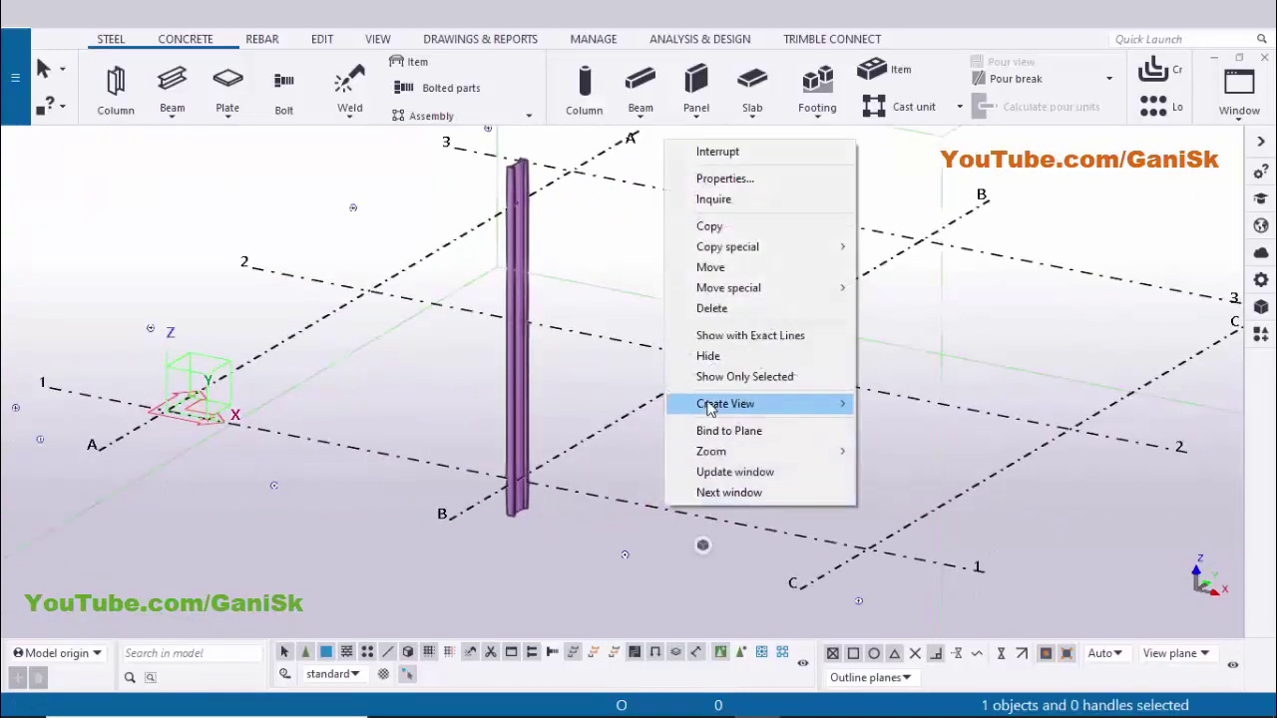
{"action": "mouse_move", "coordinate": [723, 403]}
{"action": "left_click", "coordinate": [896, 425]}
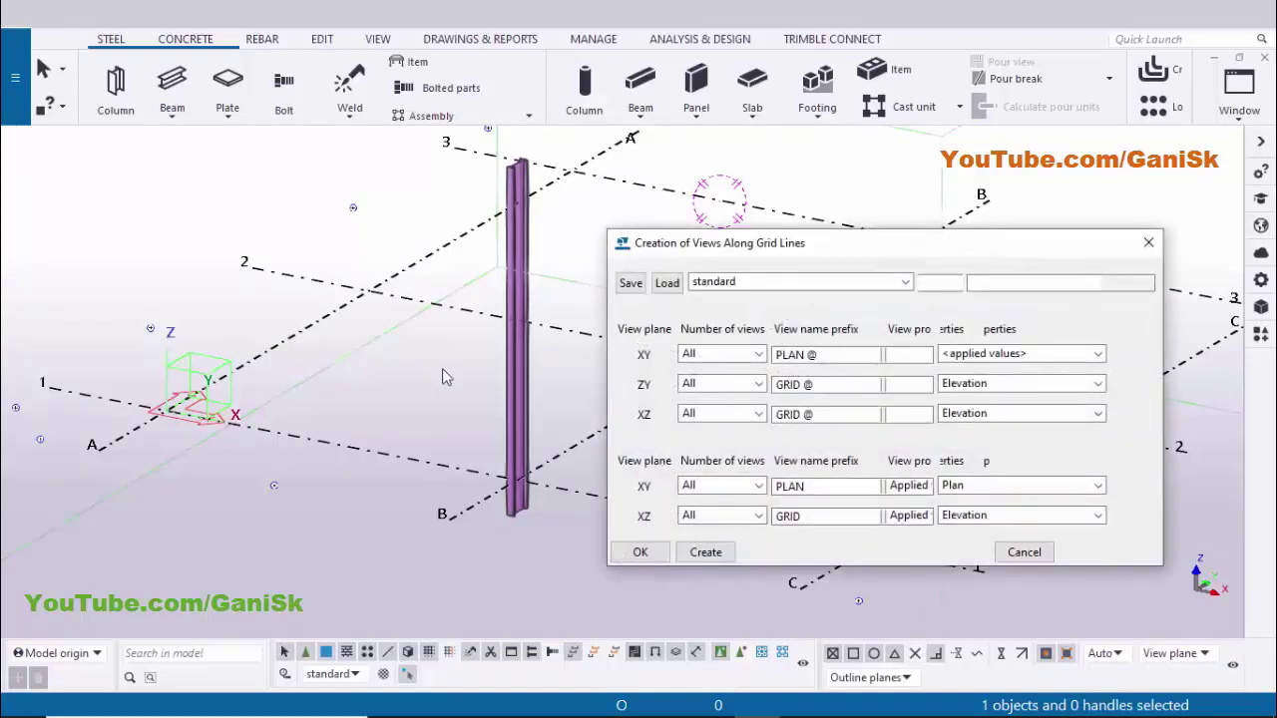
{"action": "left_click", "coordinate": [779, 384]}
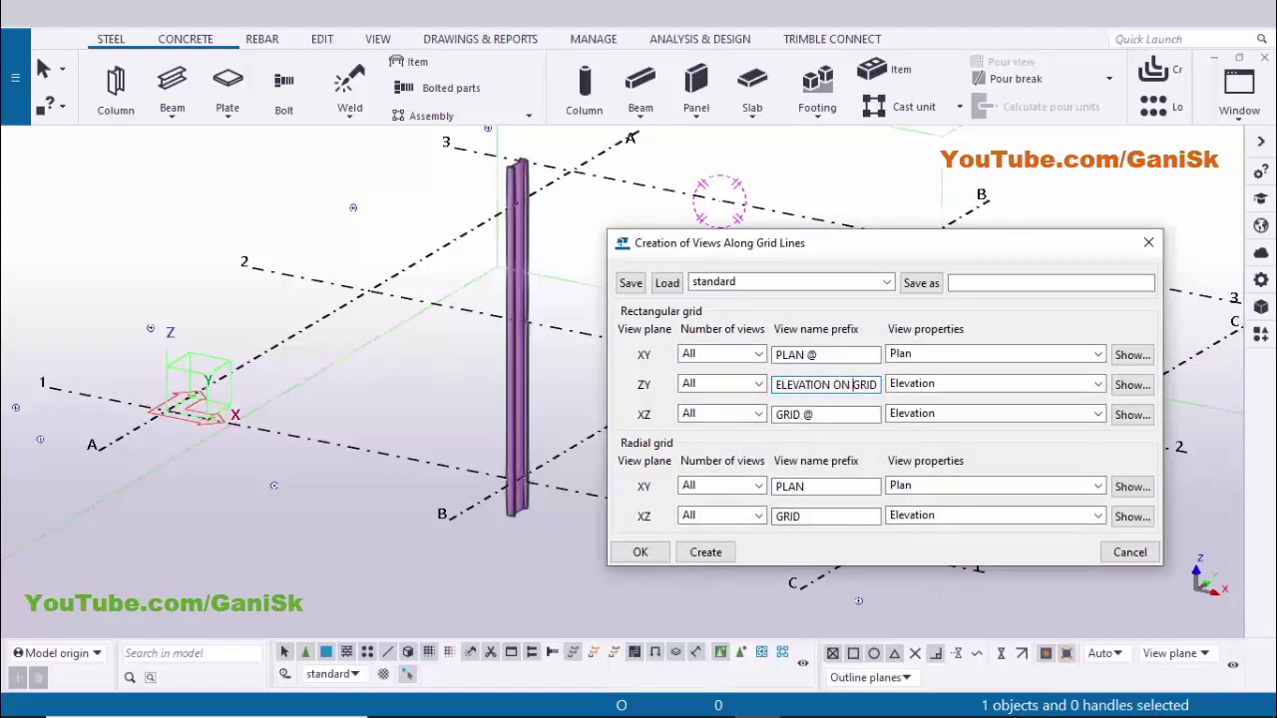
{"action": "left_click", "coordinate": [778, 415]}
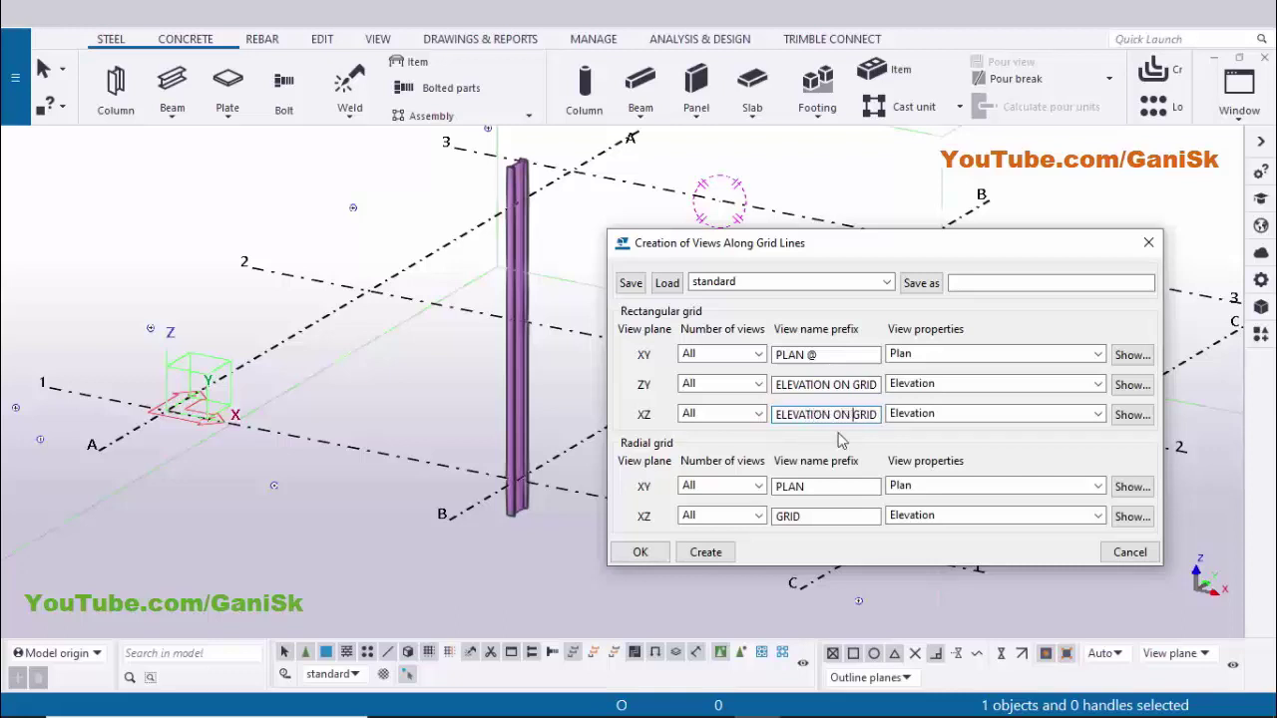
{"action": "left_click", "coordinate": [707, 552]}
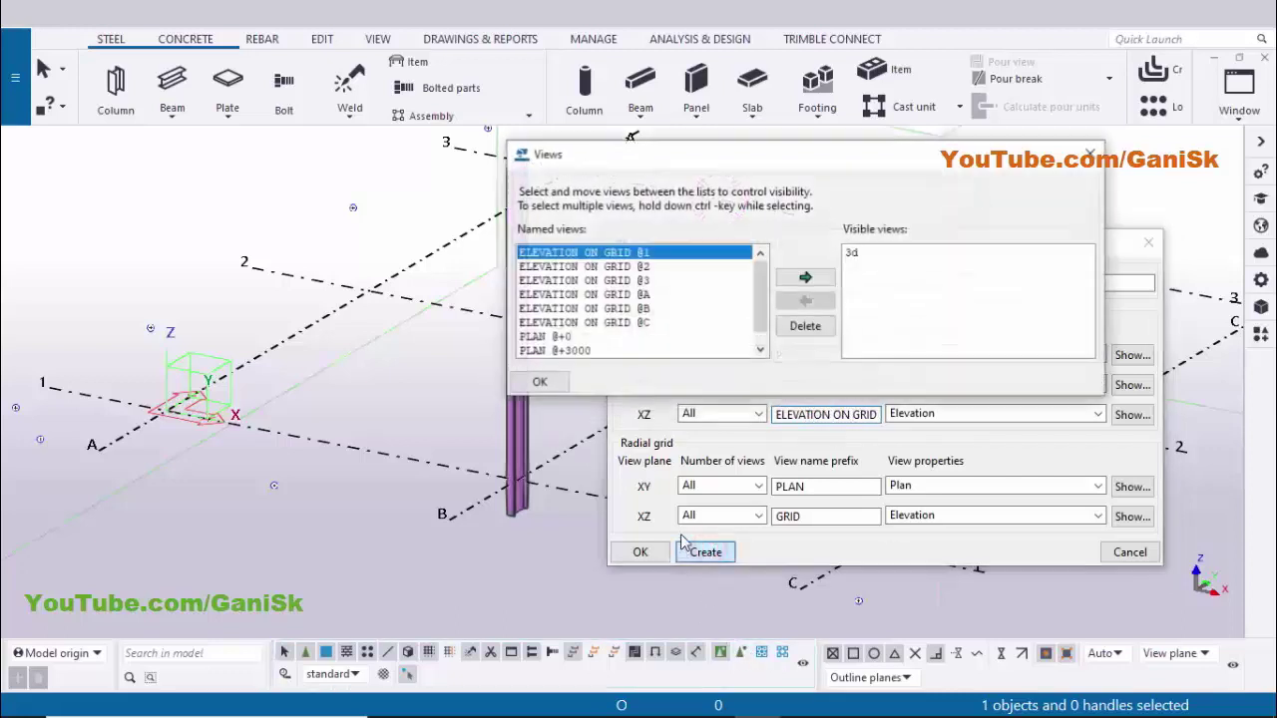
{"action": "left_click", "coordinate": [539, 382]}
{"action": "left_click", "coordinate": [640, 552]}
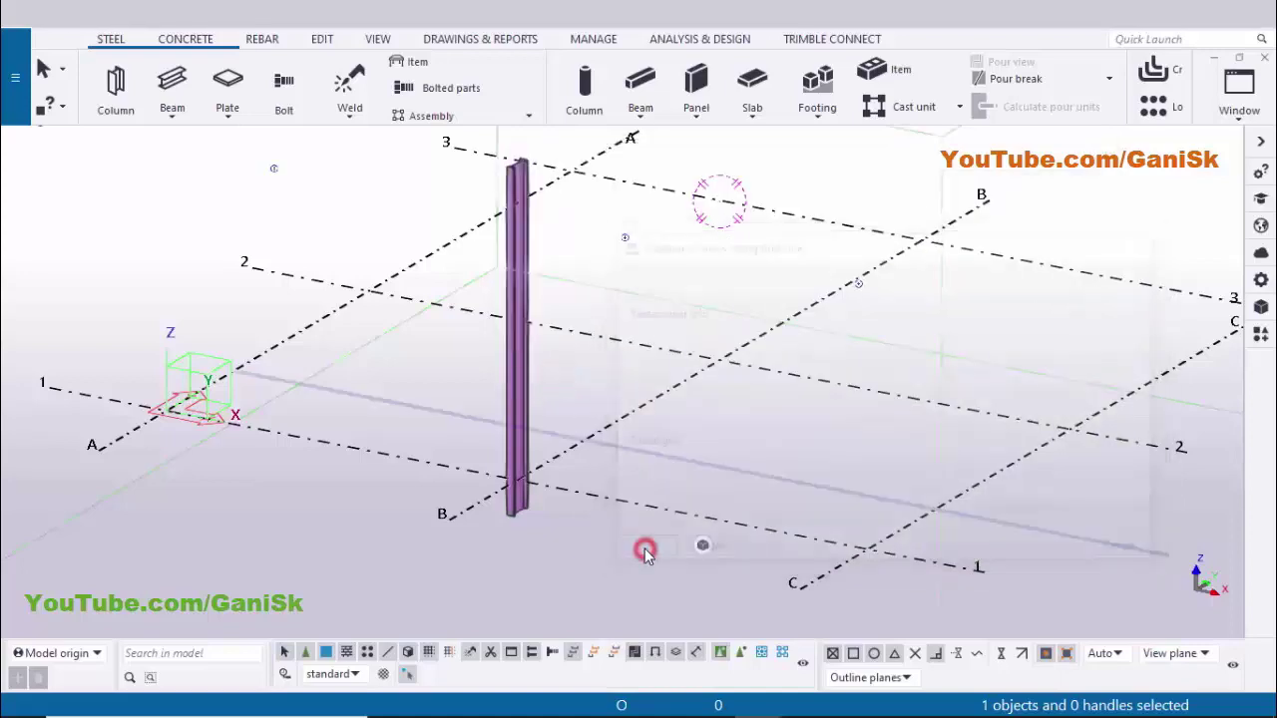
- Check the section in the PDF drawing and change the steel column's profile to ISMB450 from the profile catalog
{"action": "scroll", "coordinate": [648, 426], "scroll_direction": "up", "scroll_amount": 4}
{"action": "scroll", "coordinate": [655, 427], "scroll_direction": "down", "scroll_amount": 3}
{"action": "middle_click_drag", "start_coordinate": [658, 425], "coordinate": [649, 428]}
{"action": "double_click", "coordinate": [554, 419]}
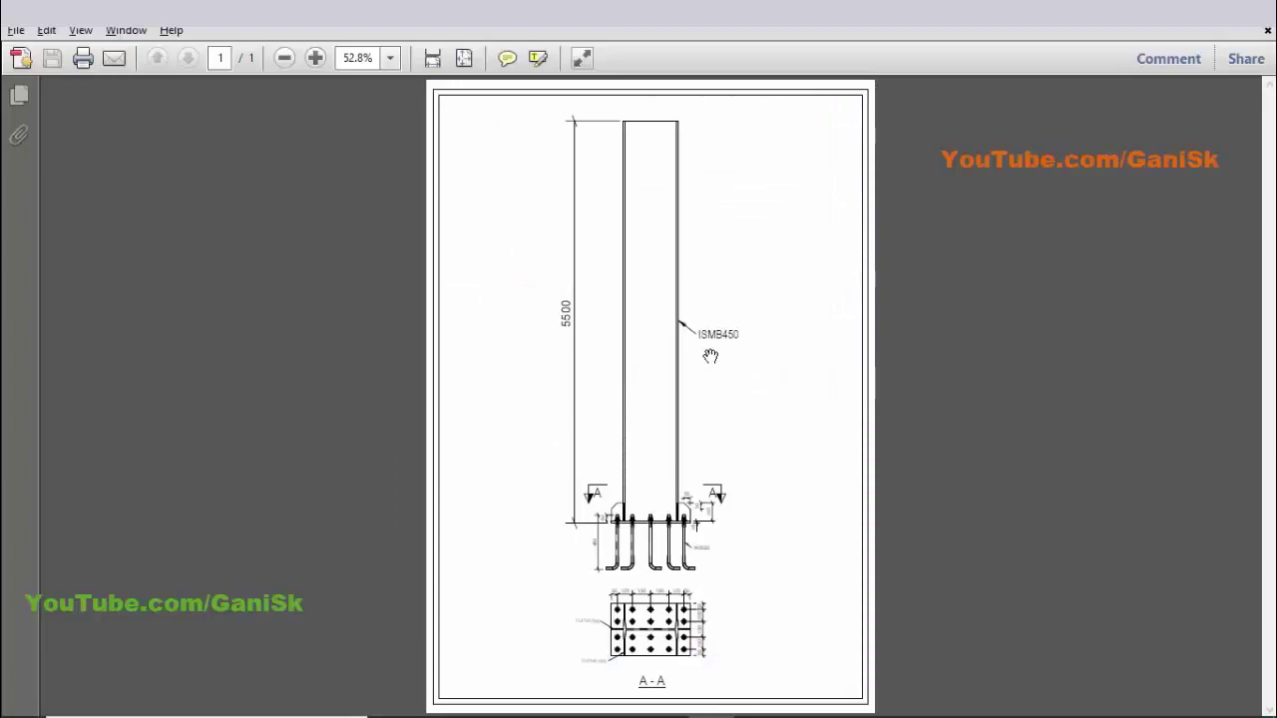
{"action": "scroll", "coordinate": [710, 356], "scroll_direction": "up", "scroll_amount": 4, "text": "ctrl"}
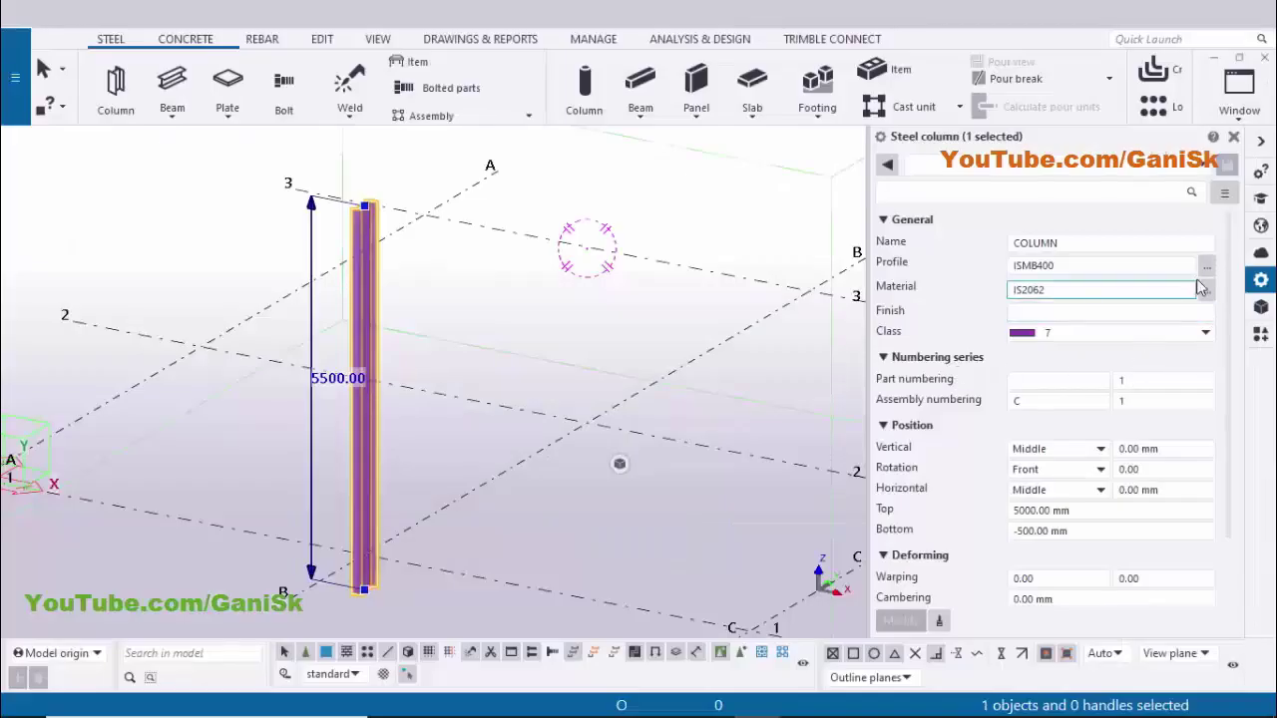
{"action": "left_click", "coordinate": [1206, 266]}
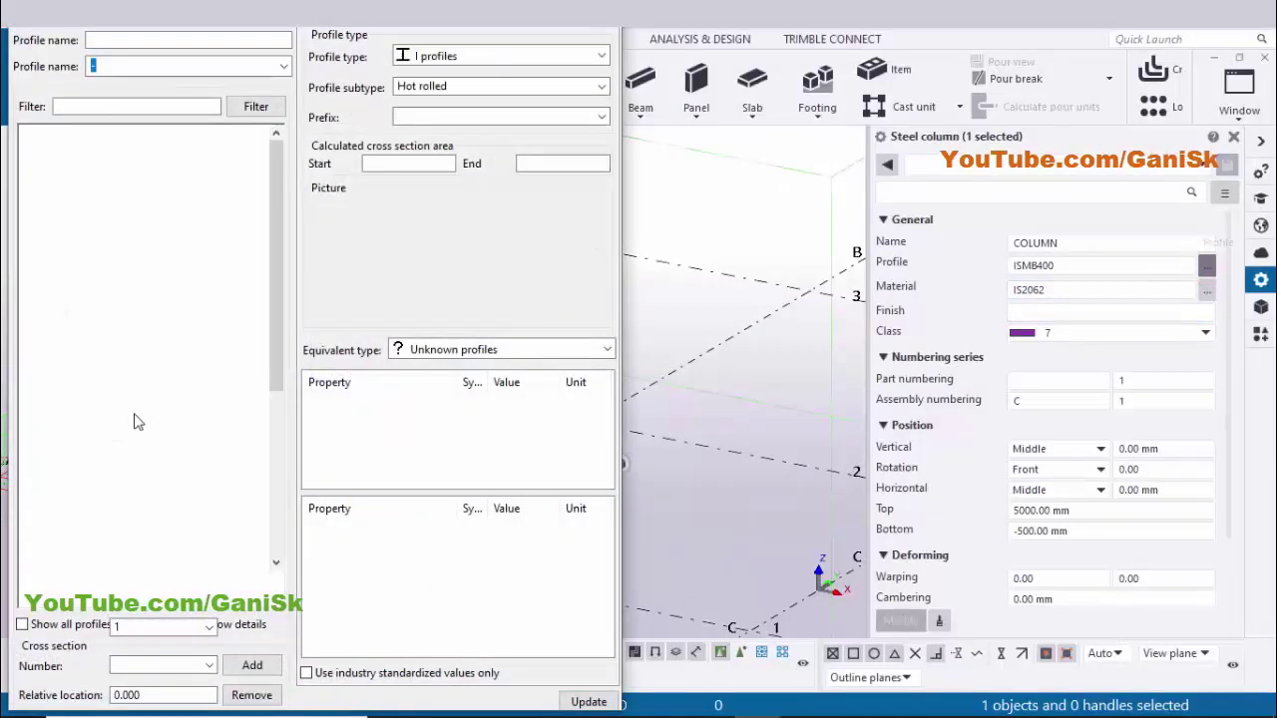
{"action": "left_click", "coordinate": [133, 366]}
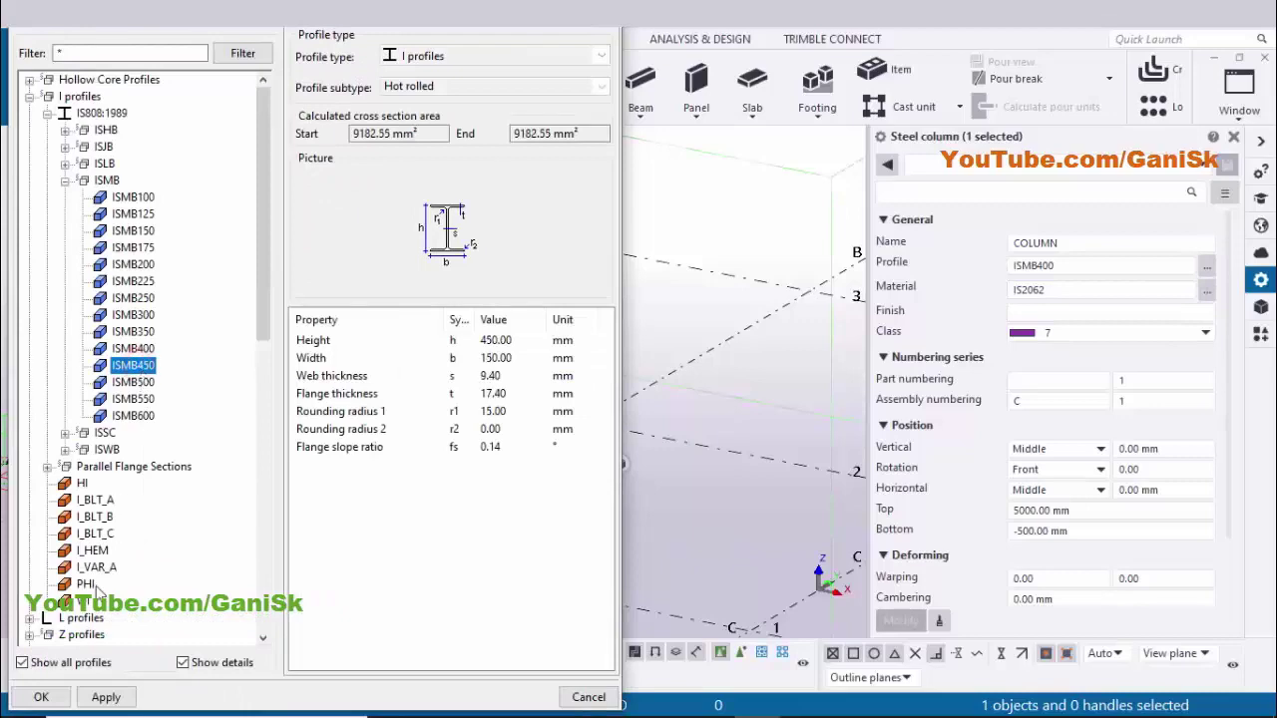
{"action": "left_click", "coordinate": [104, 697]}
{"action": "left_click", "coordinate": [41, 697]}
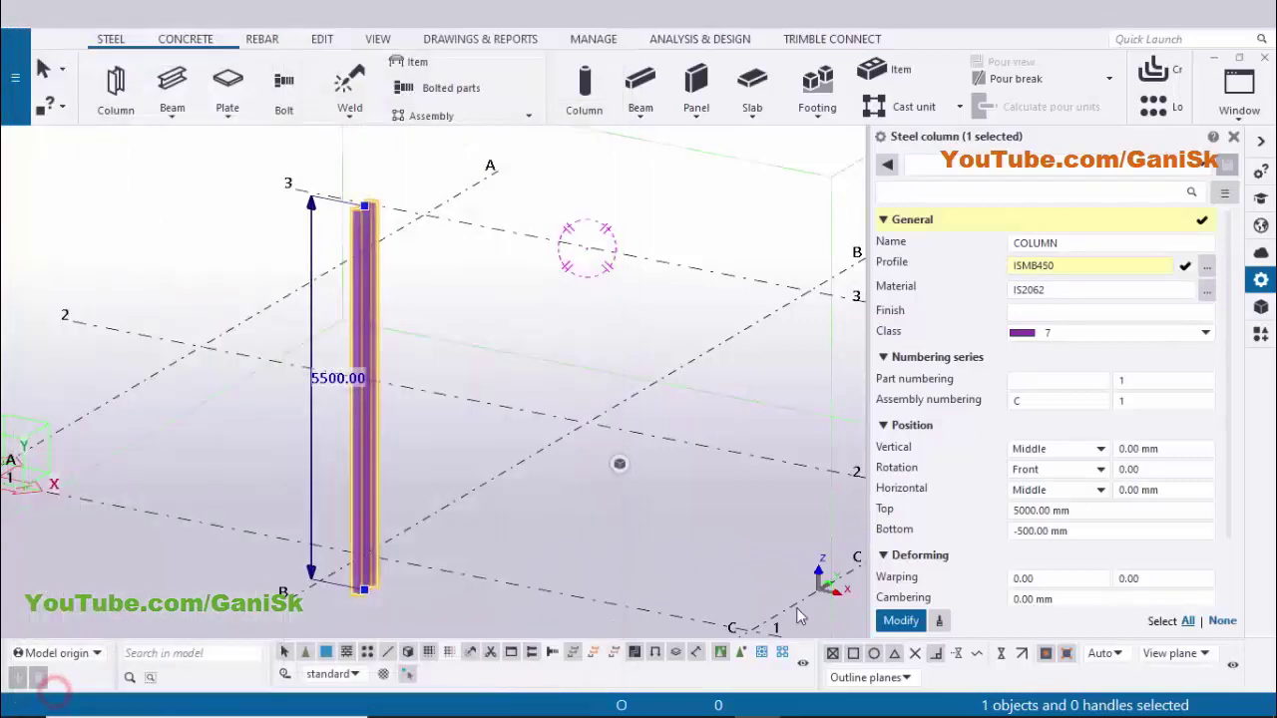
{"action": "left_click", "coordinate": [901, 621]}
{"action": "middle_click_drag", "start_coordinate": [411, 289], "coordinate": [426, 367]}
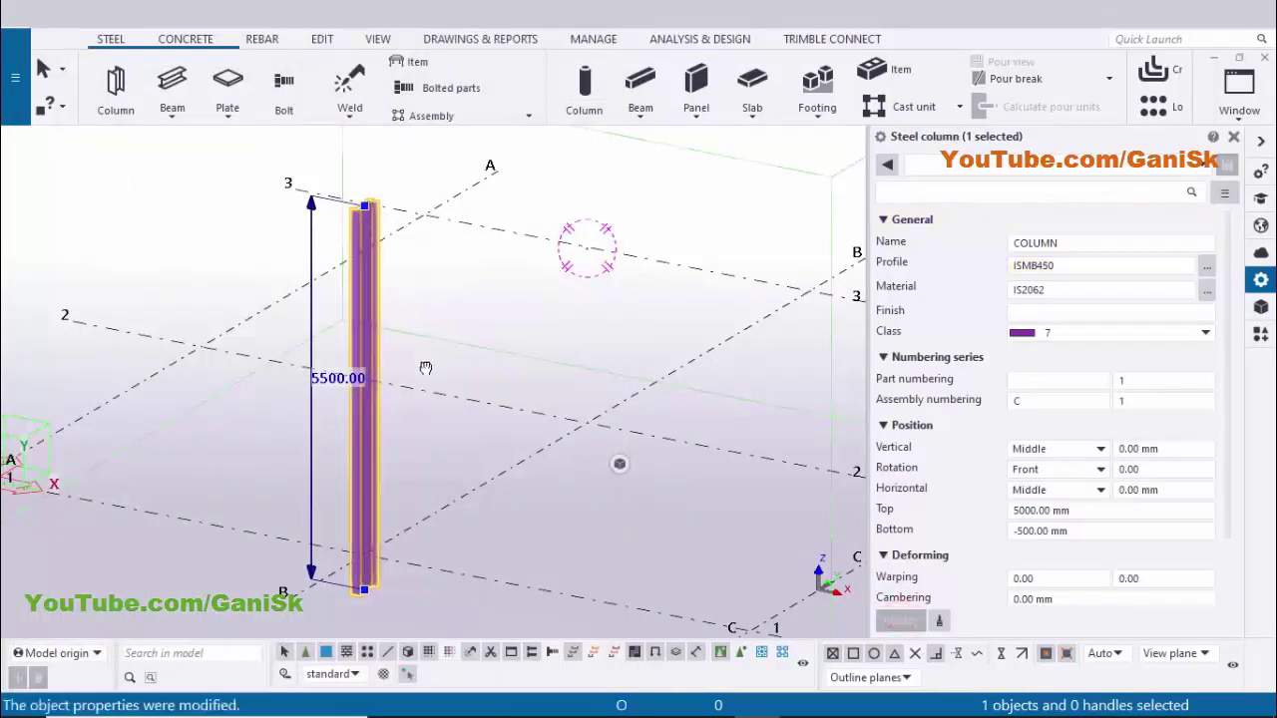
{"action": "scroll", "coordinate": [369, 296], "scroll_direction": "up", "scroll_amount": 3}
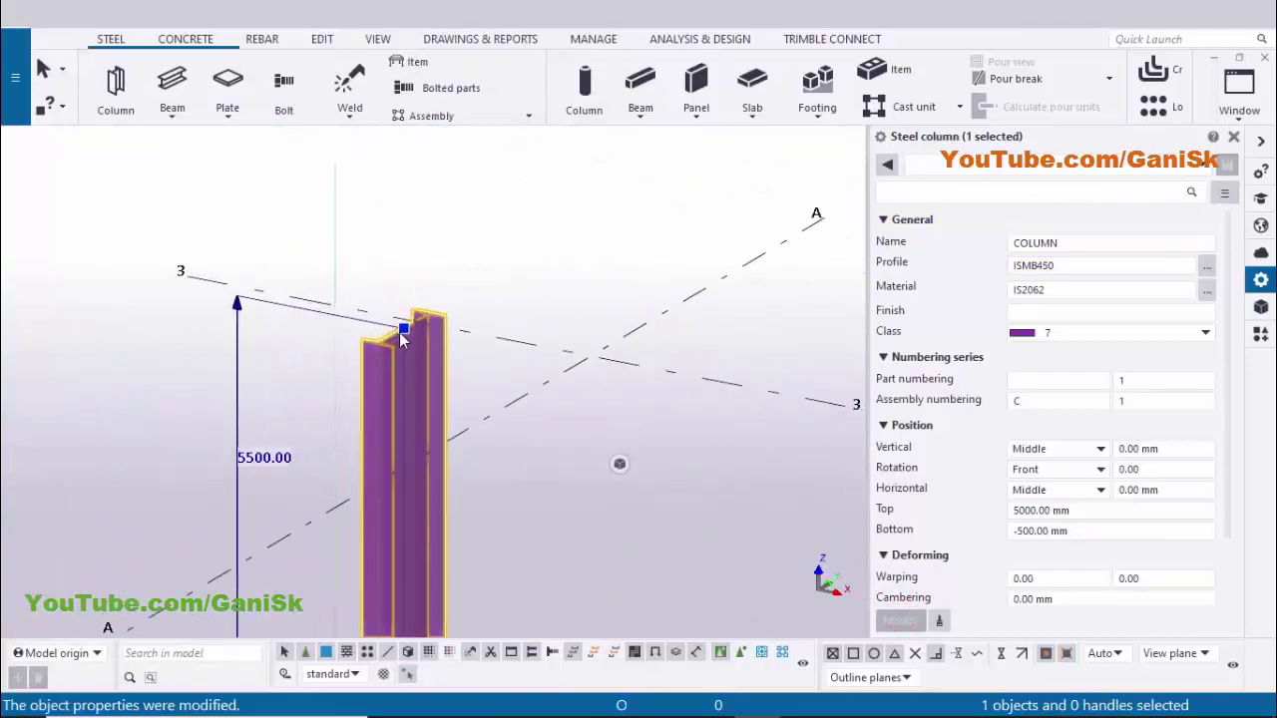
- Check the column height and base level in the PDF drawing, then in Tekla Structures set the column's bottom to 0 and top to 5500 mm
{"action": "scroll", "coordinate": [402, 339], "scroll_direction": "down", "scroll_amount": 5}
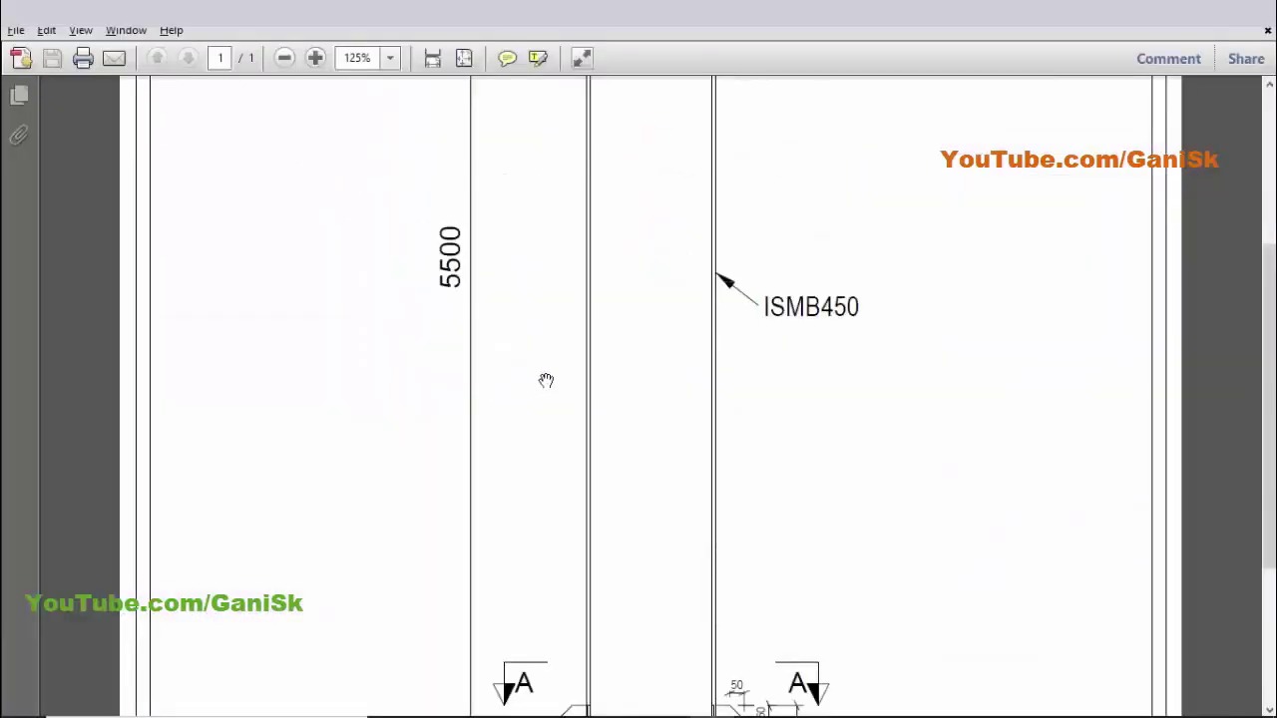
{"action": "scroll", "coordinate": [545, 376], "scroll_direction": "down", "scroll_amount": 1, "text": "ctrl"}
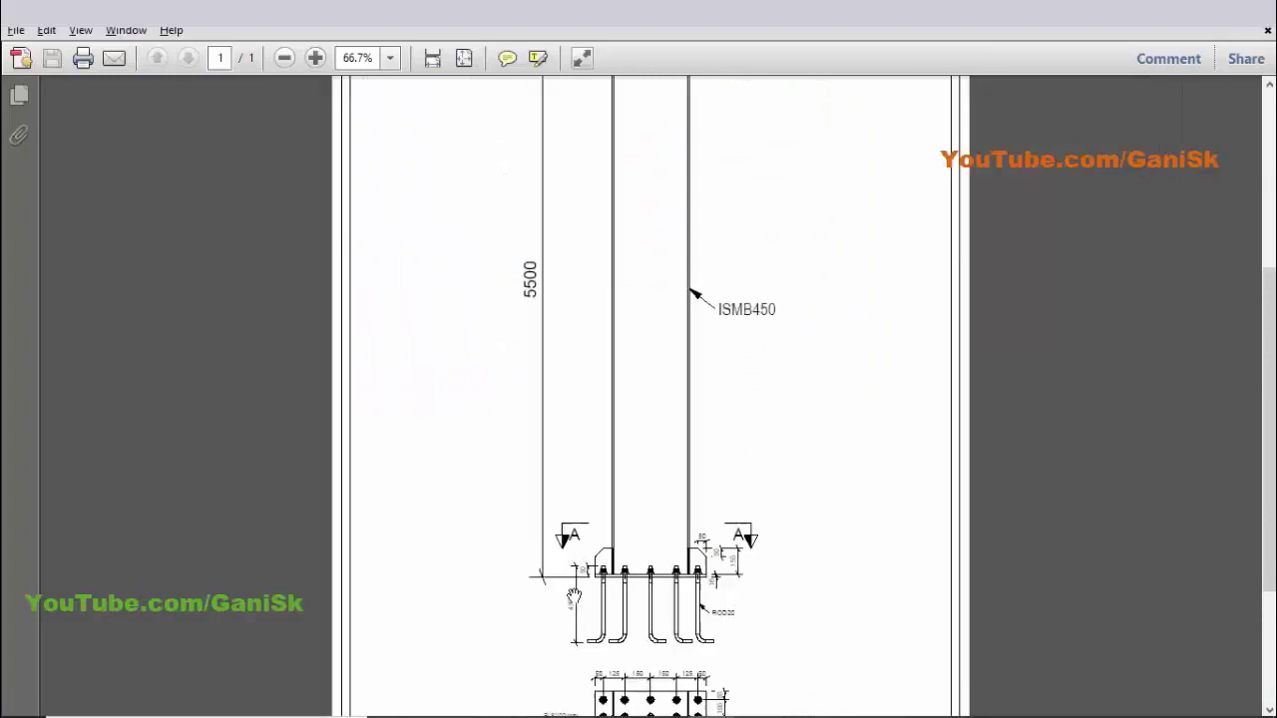
{"action": "scroll", "coordinate": [574, 596], "scroll_direction": "up", "scroll_amount": 2, "text": "ctrl"}
{"action": "scroll", "coordinate": [543, 314], "scroll_direction": "down", "scroll_amount": 4, "text": "ctrl"}
{"action": "scroll", "coordinate": [556, 311], "scroll_direction": "up", "scroll_amount": 2, "text": "ctrl"}
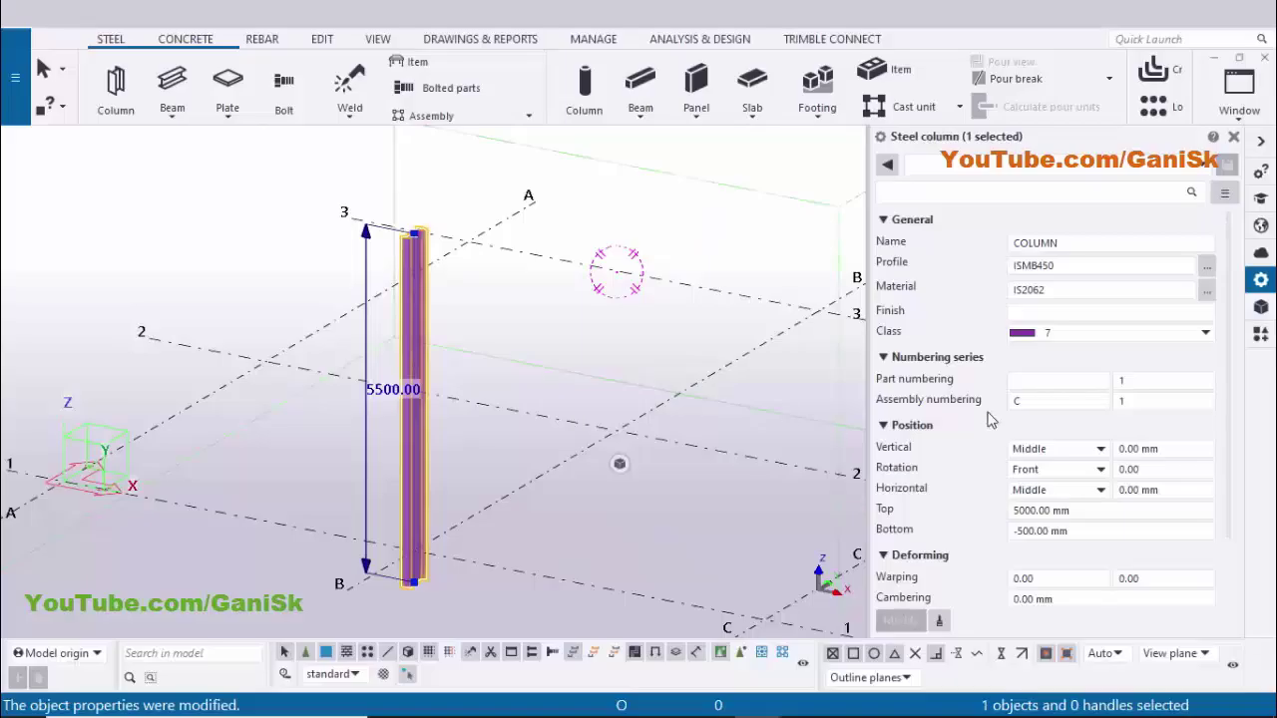
{"action": "scroll", "coordinate": [993, 427], "scroll_direction": "down", "scroll_amount": 2}
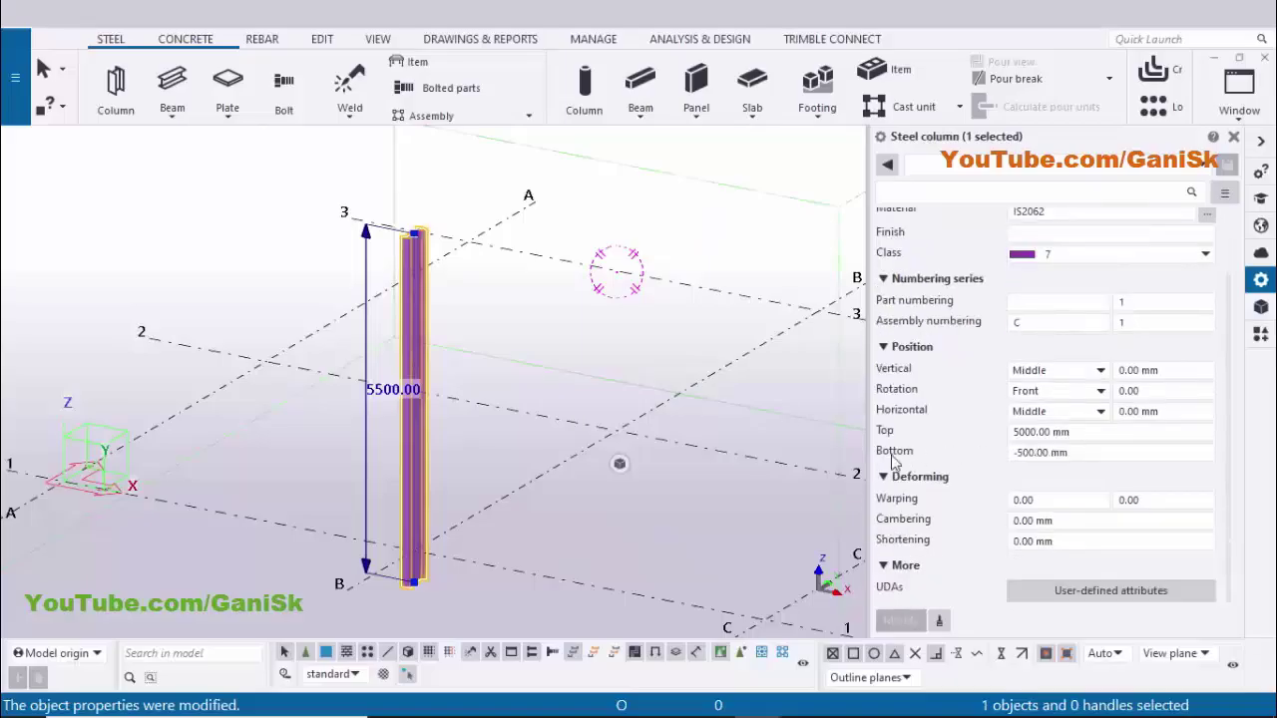
{"action": "left_click", "coordinate": [1072, 452]}
{"action": "left_click_drag", "start_coordinate": [1072, 449], "coordinate": [988, 472]}
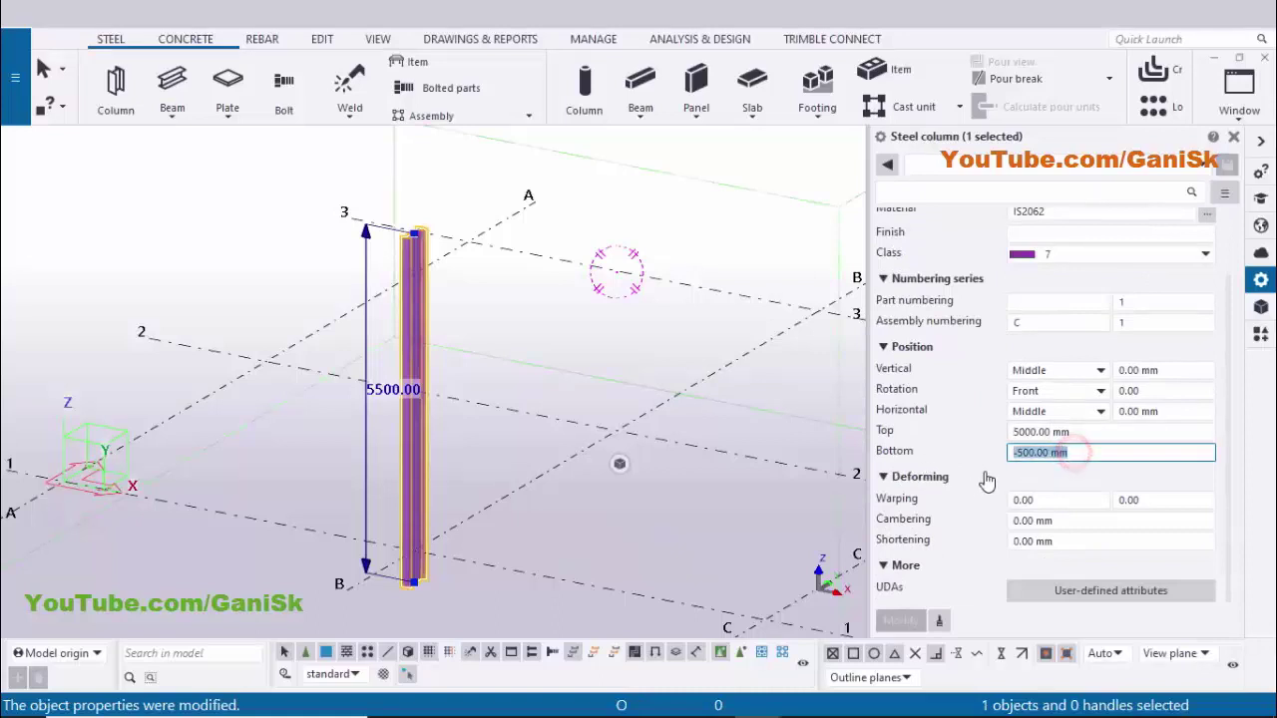
{"action": "type", "text": "0"}
{"action": "triple_click", "coordinate": [1077, 433]}
{"action": "type", "text": "55"}
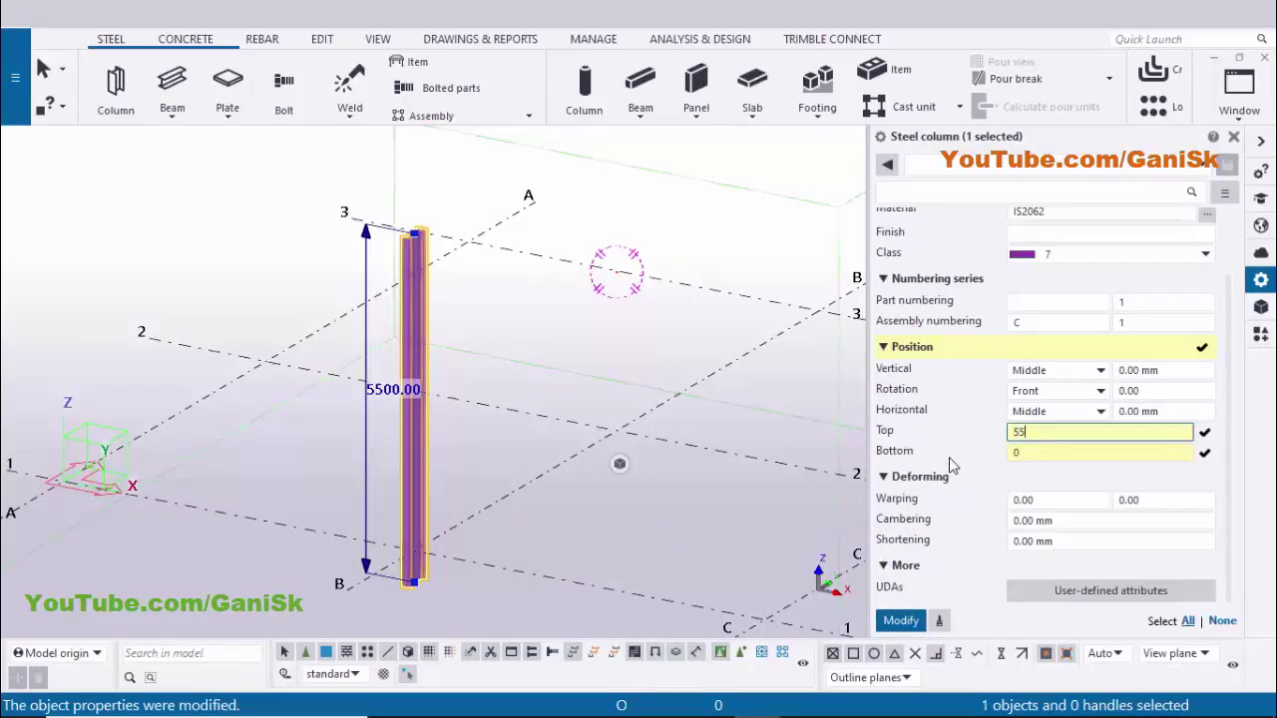
{"action": "type", "text": "00"}
{"action": "left_click", "coordinate": [901, 621]}
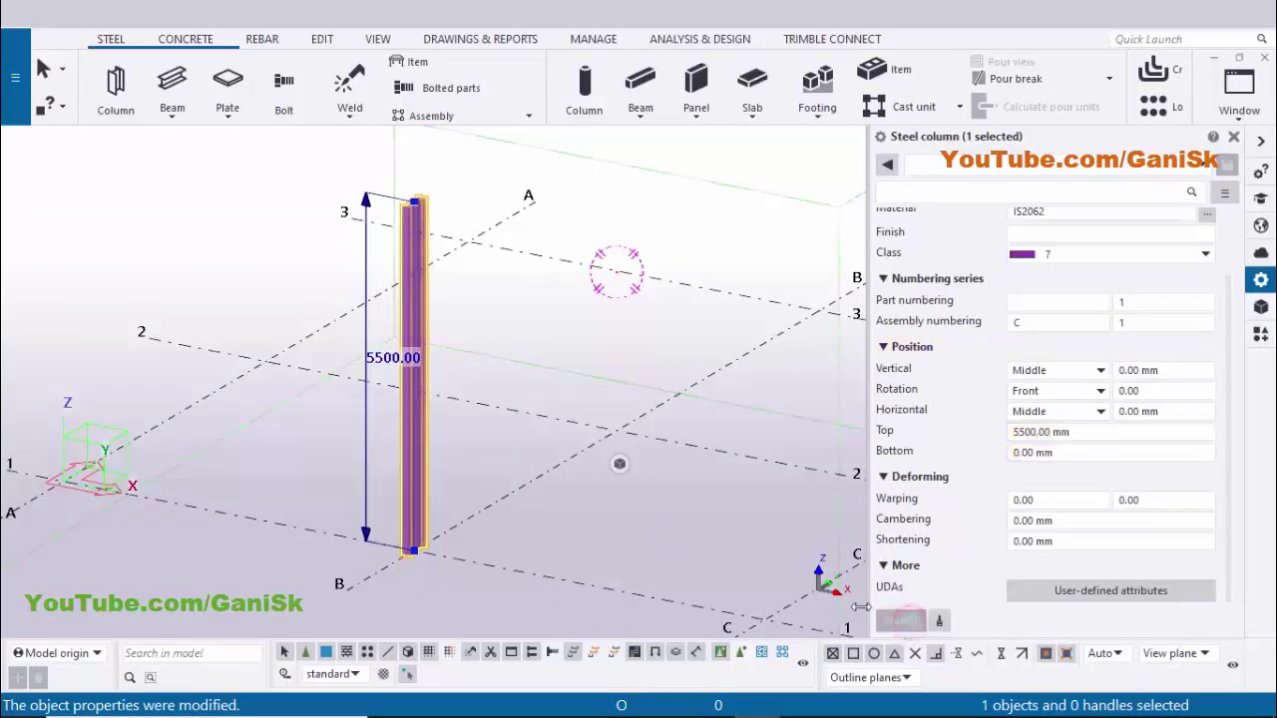
- Open the named view PLAN @+0 from the view list alongside the 3d view
{"action": "middle_click_drag", "start_coordinate": [609, 352], "coordinate": [610, 409]}
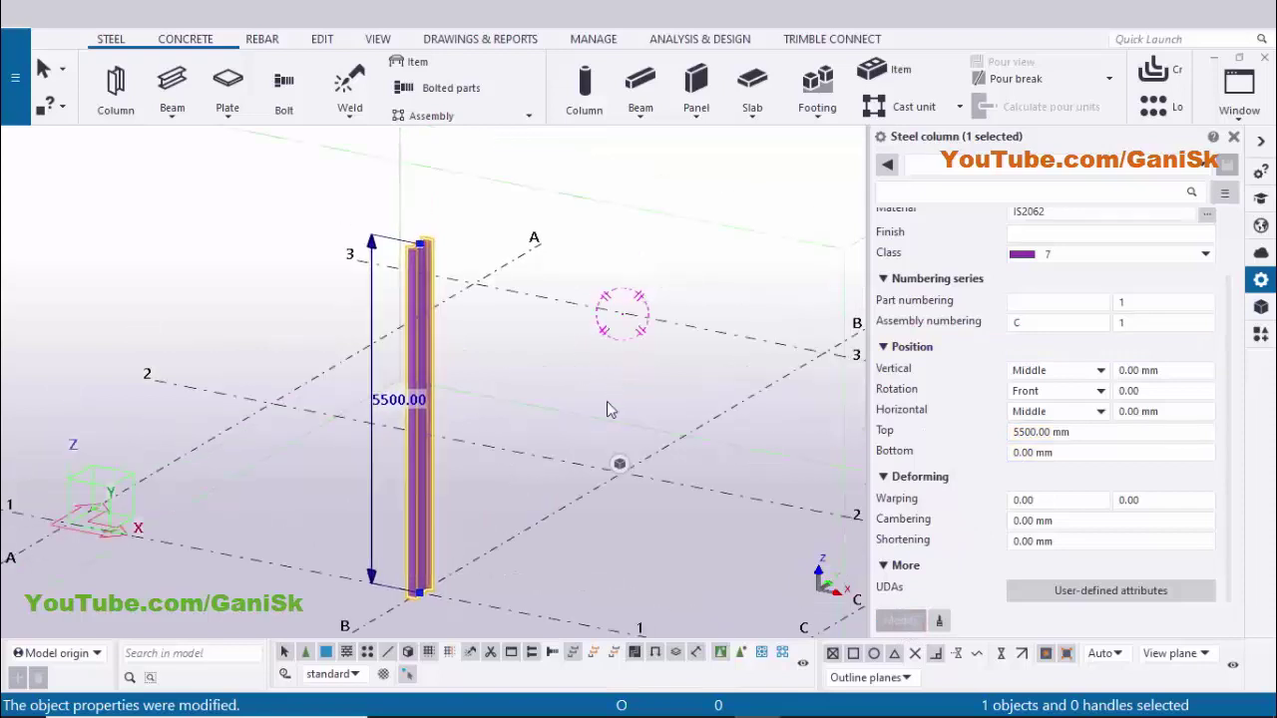
{"action": "scroll", "coordinate": [427, 571], "scroll_direction": "up", "scroll_amount": 1}
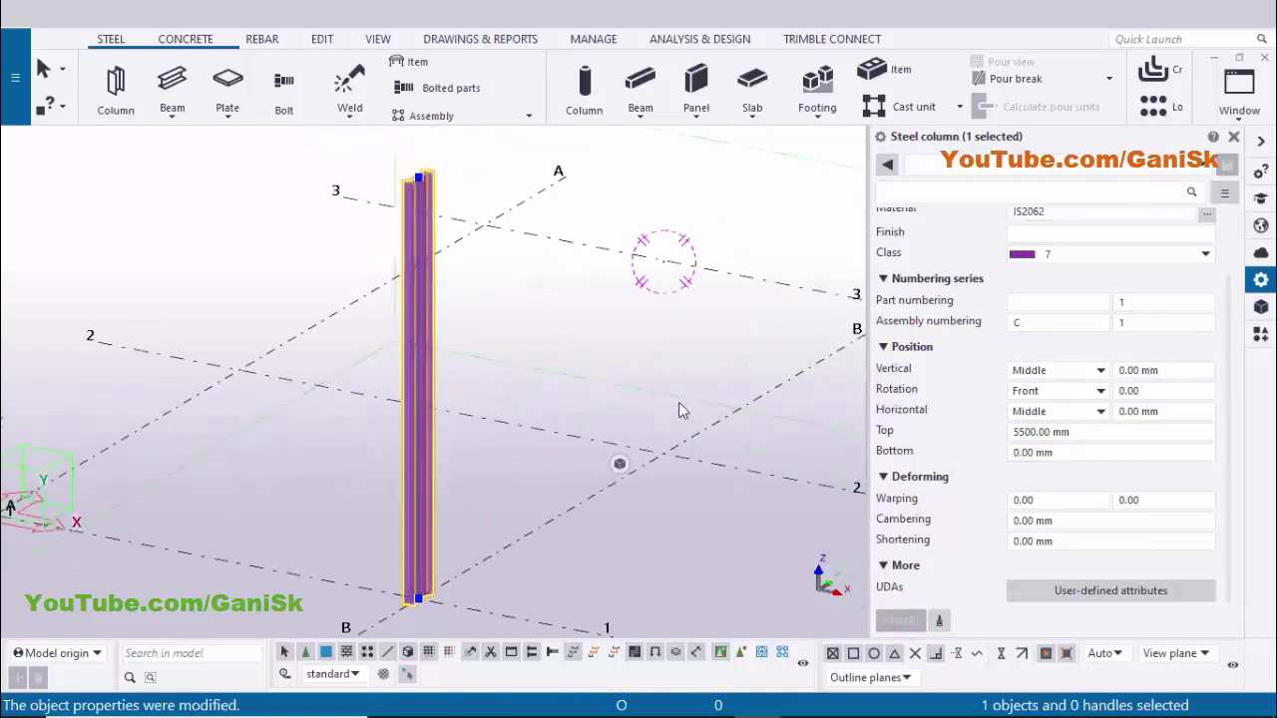
{"action": "left_click", "coordinate": [1238, 92]}
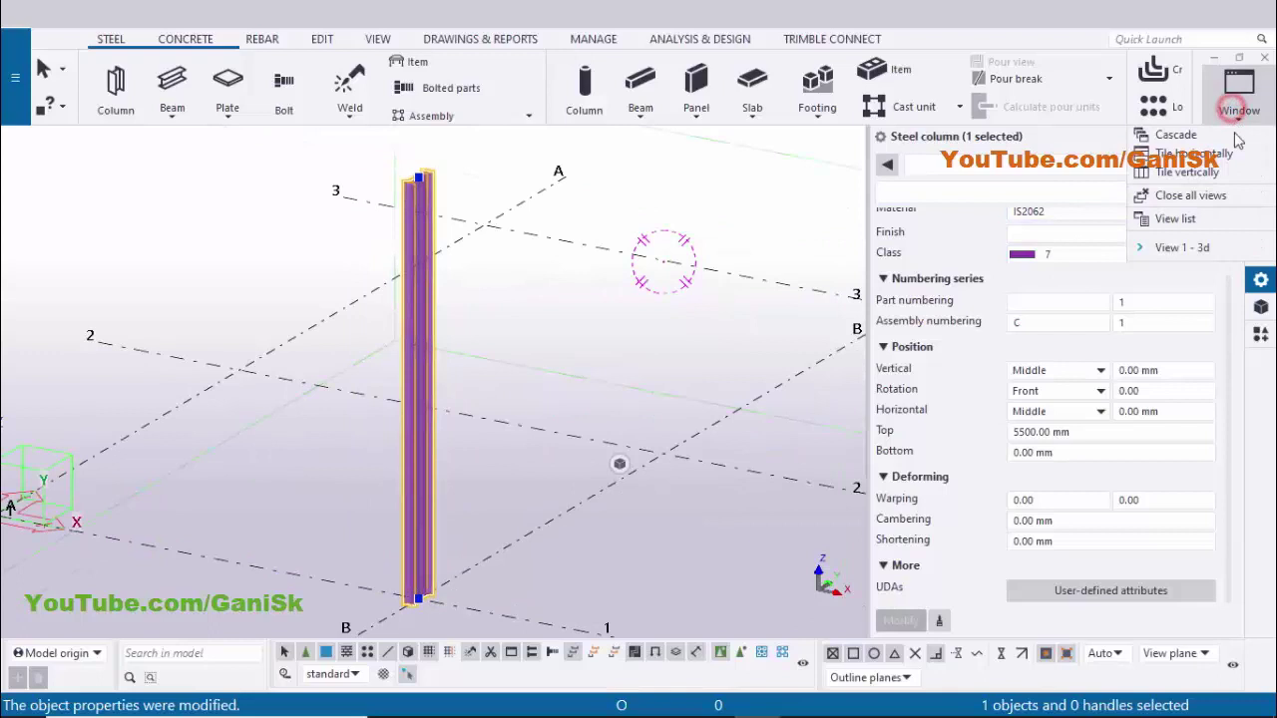
{"action": "left_click", "coordinate": [1179, 222]}
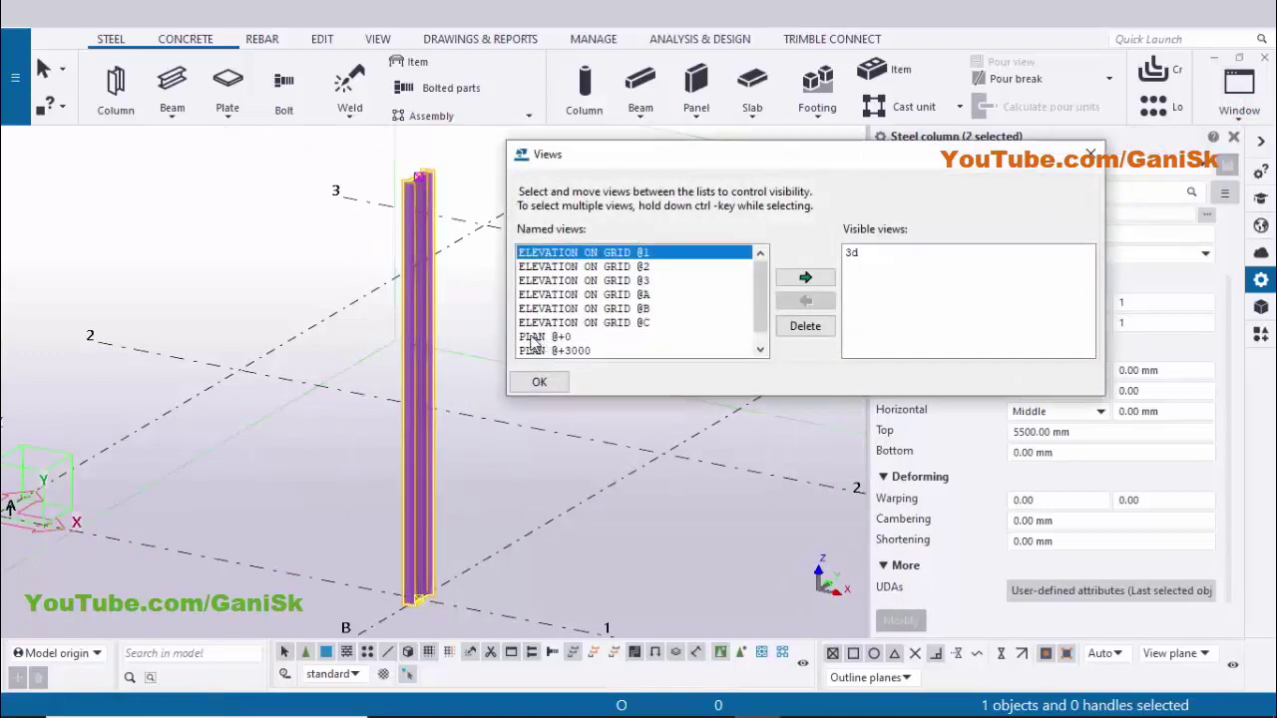
{"action": "left_click", "coordinate": [537, 337]}
{"action": "left_click", "coordinate": [808, 279]}
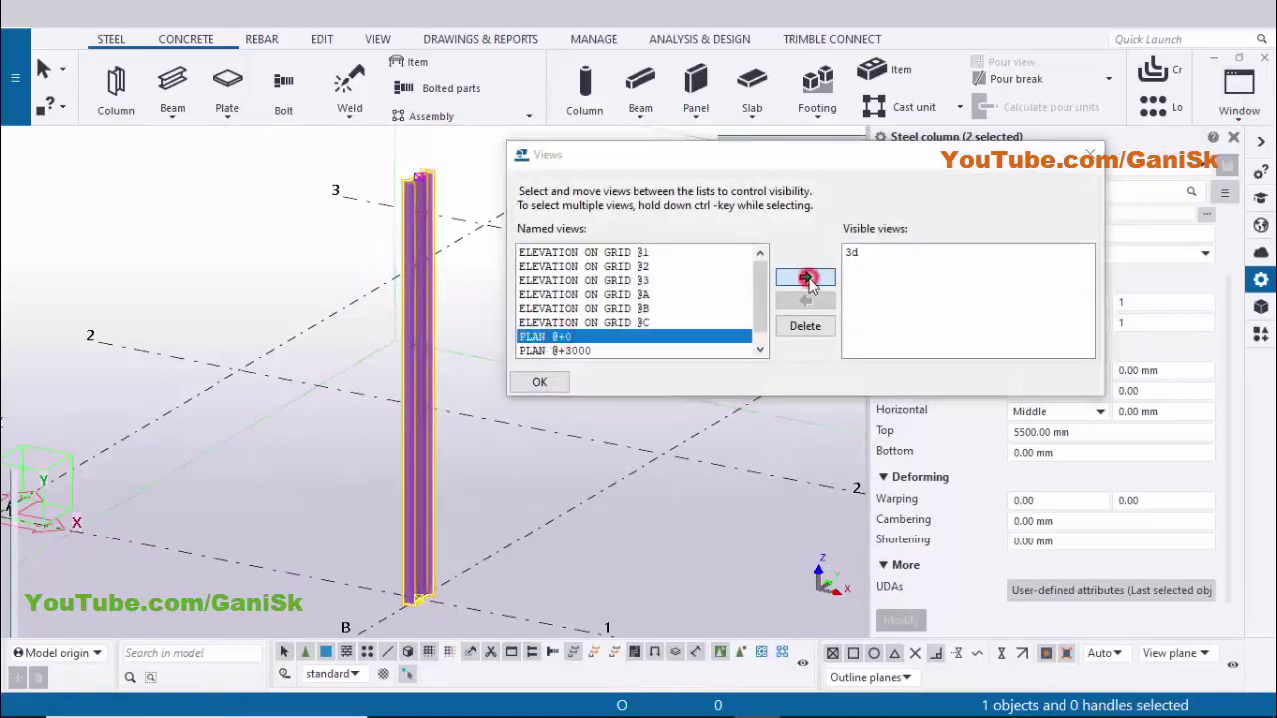
{"action": "left_click", "coordinate": [1079, 170]}
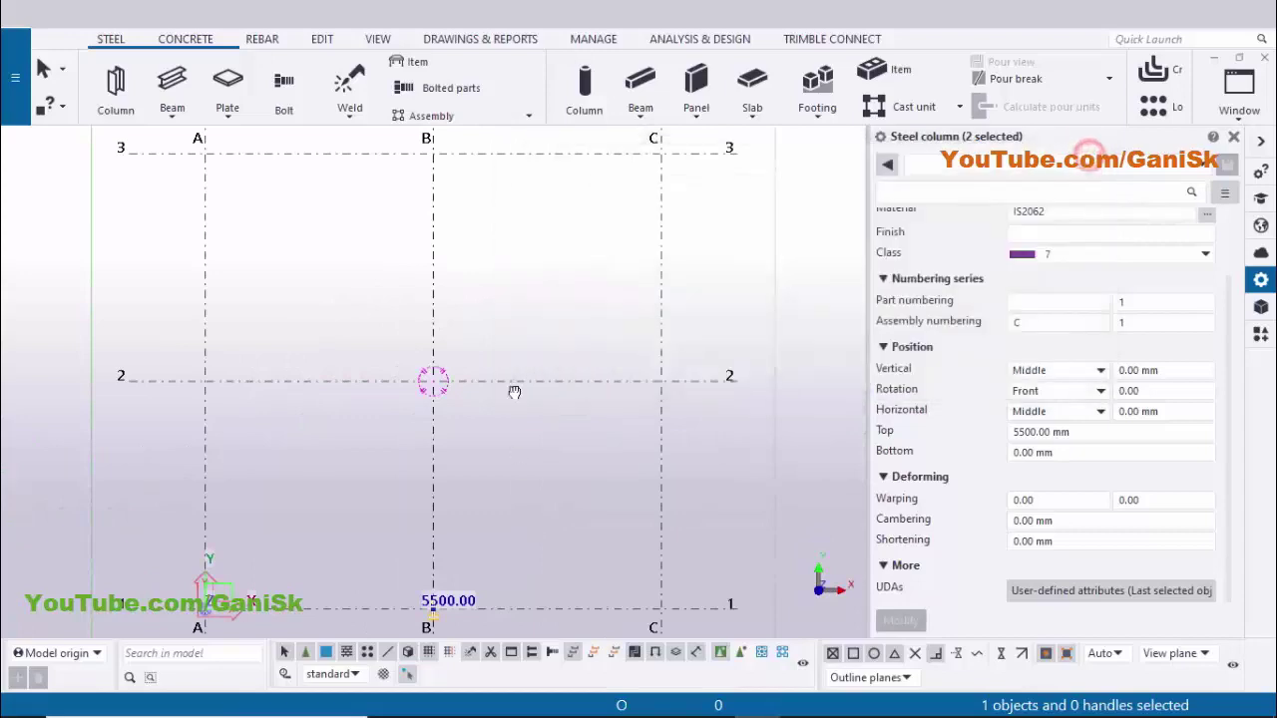
- Check the column orientation in section A-A of the PDF drawing, then set the column's rotation angle to 90 in Tekla Structures
{"action": "scroll", "coordinate": [404, 429], "scroll_direction": "up", "scroll_amount": 5}
{"action": "scroll", "coordinate": [404, 429], "scroll_direction": "up", "scroll_amount": 2}
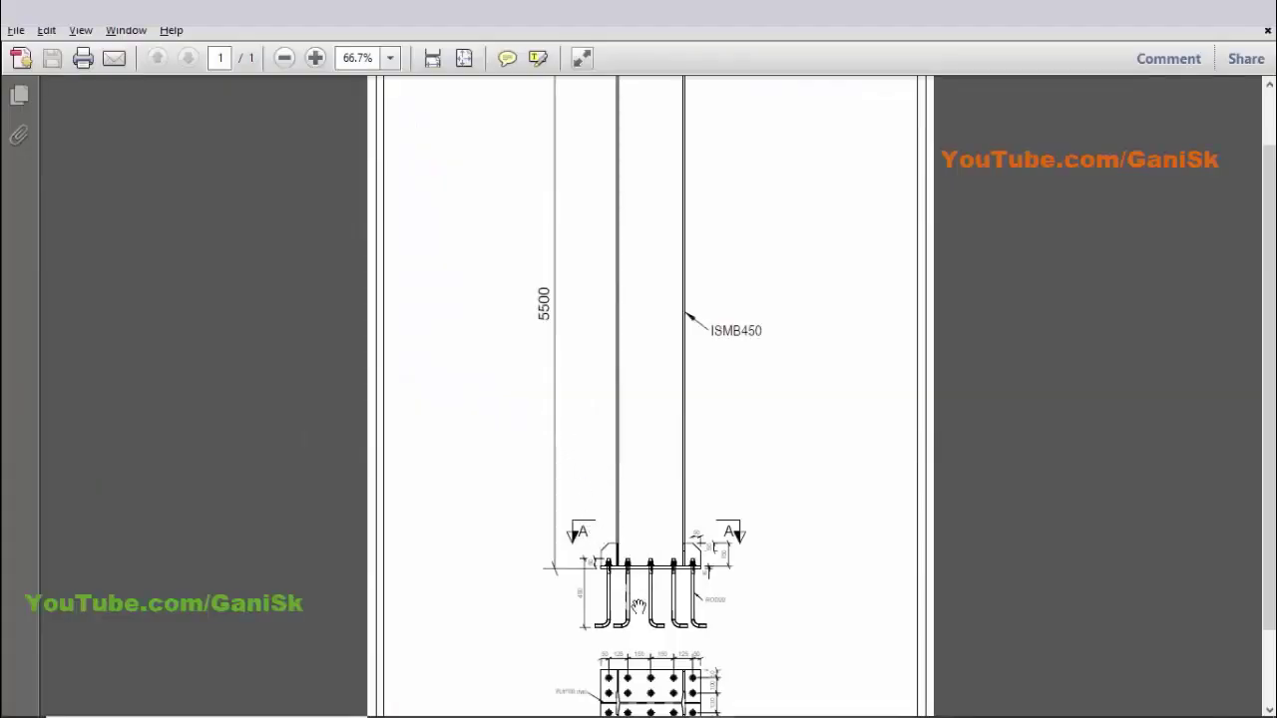
{"action": "scroll", "coordinate": [638, 607], "scroll_direction": "down", "scroll_amount": 3}
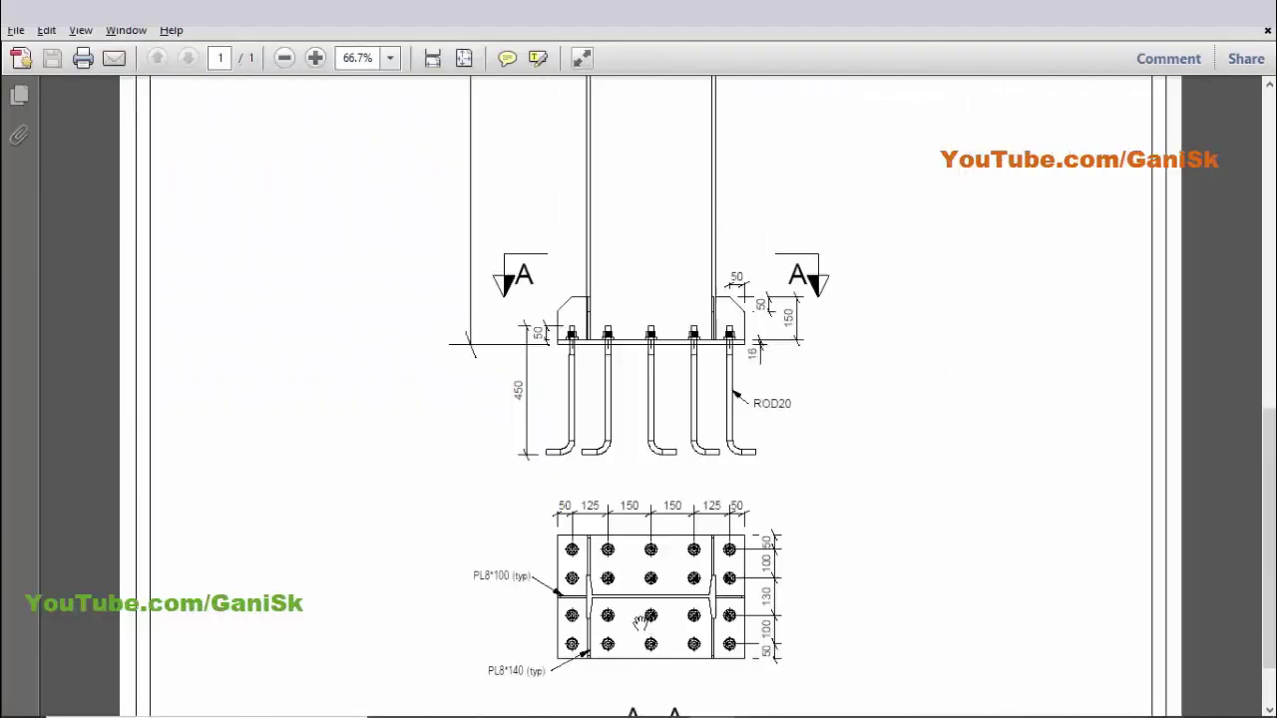
{"action": "scroll", "coordinate": [598, 610], "scroll_direction": "up", "scroll_amount": 5, "text": "ctrl"}
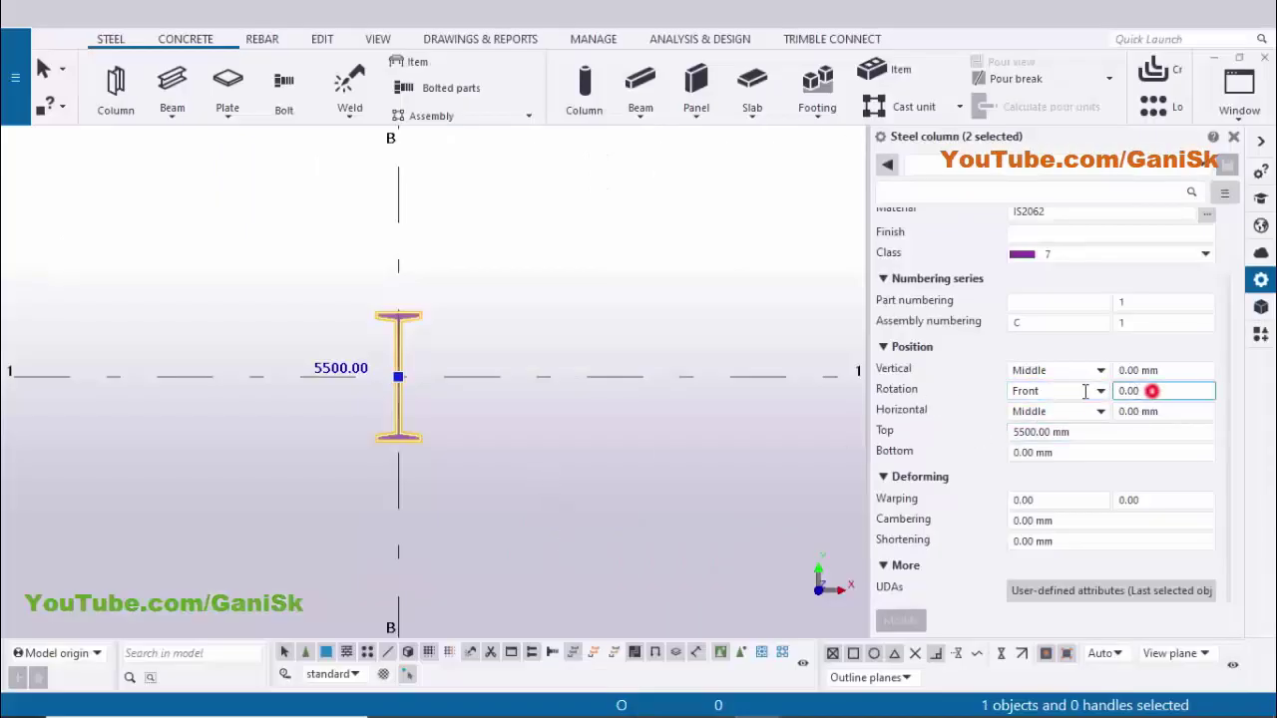
{"action": "left_click", "coordinate": [1153, 390]}
{"action": "type", "text": "90"}
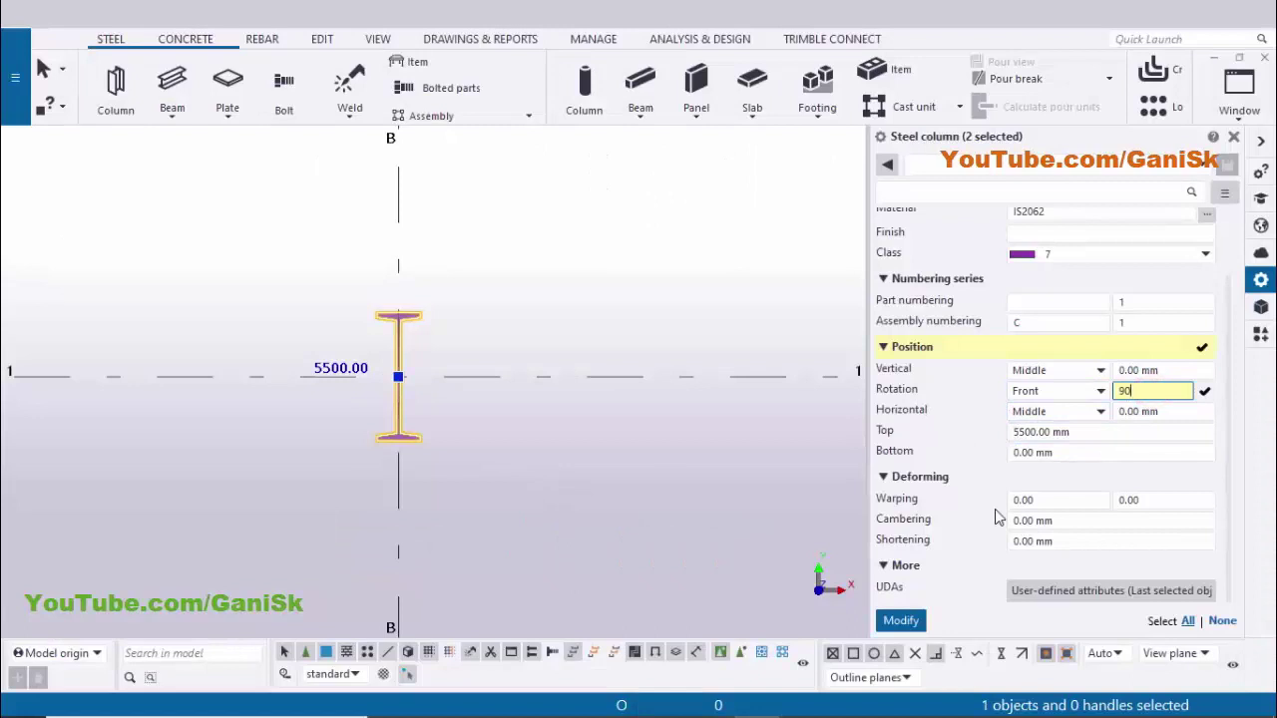
{"action": "left_click", "coordinate": [900, 620]}
{"action": "scroll", "coordinate": [384, 392], "scroll_direction": "up", "scroll_amount": 3}
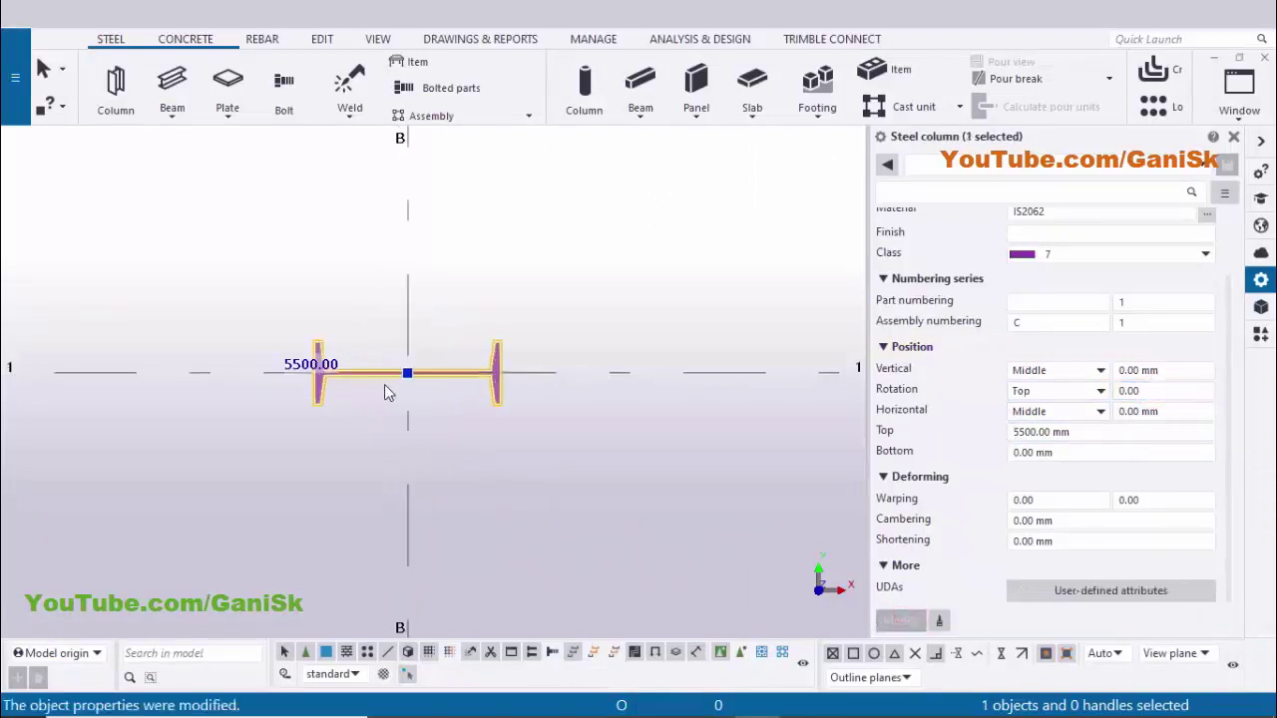
- Close the column properties, redraw the plan view and switch back to the 3d view
{"action": "left_click", "coordinate": [1233, 137]}
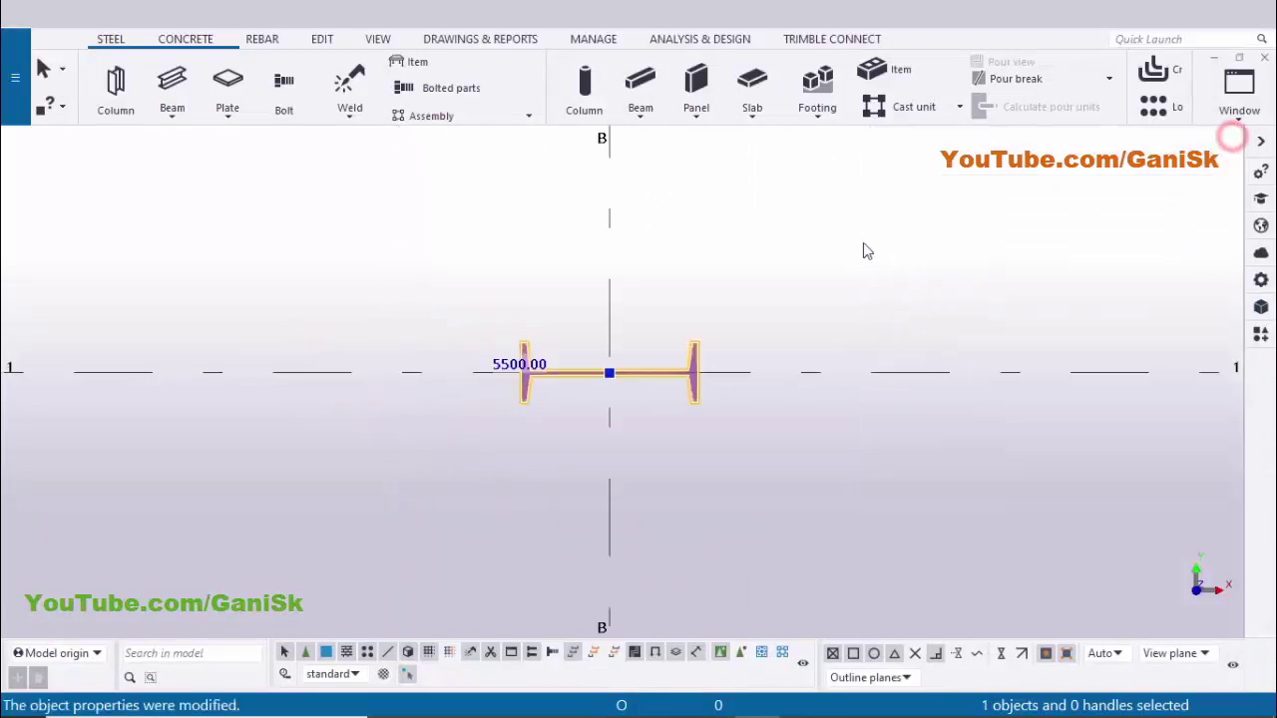
{"action": "right_click", "coordinate": [832, 214]}
{"action": "left_click", "coordinate": [878, 321]}
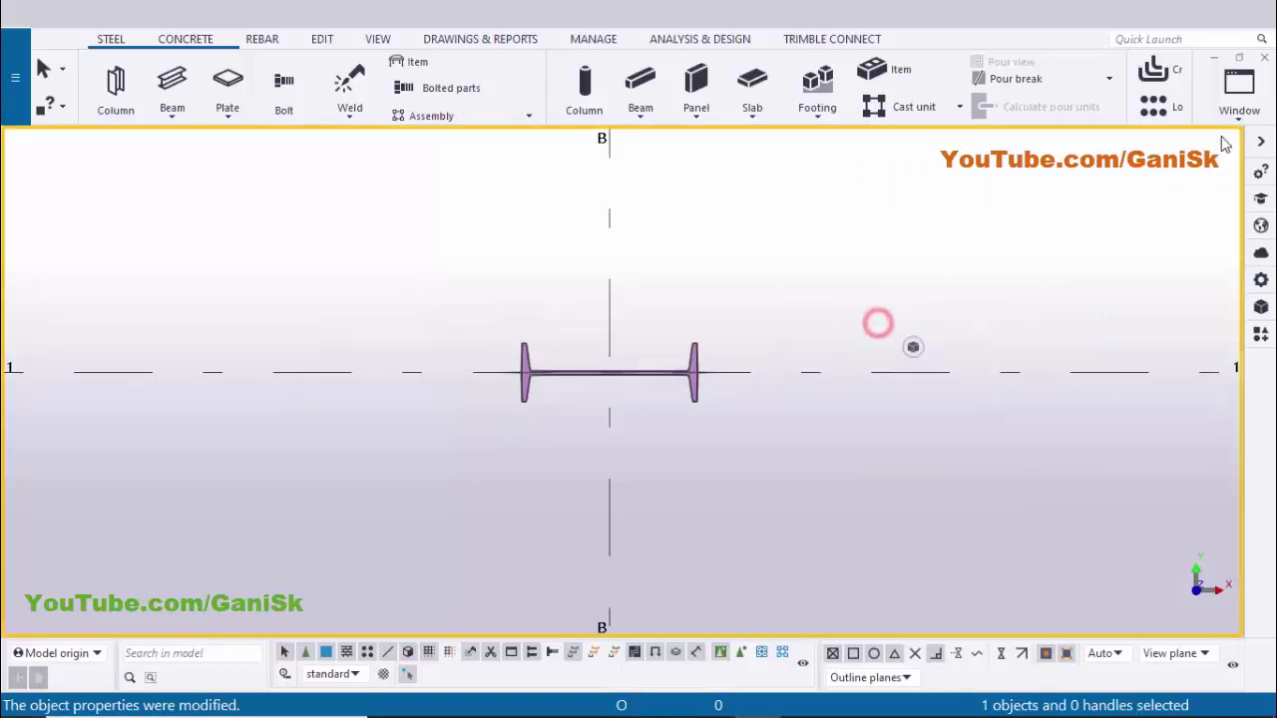
{"action": "left_click", "coordinate": [1238, 95]}
{"action": "left_click", "coordinate": [1196, 253]}
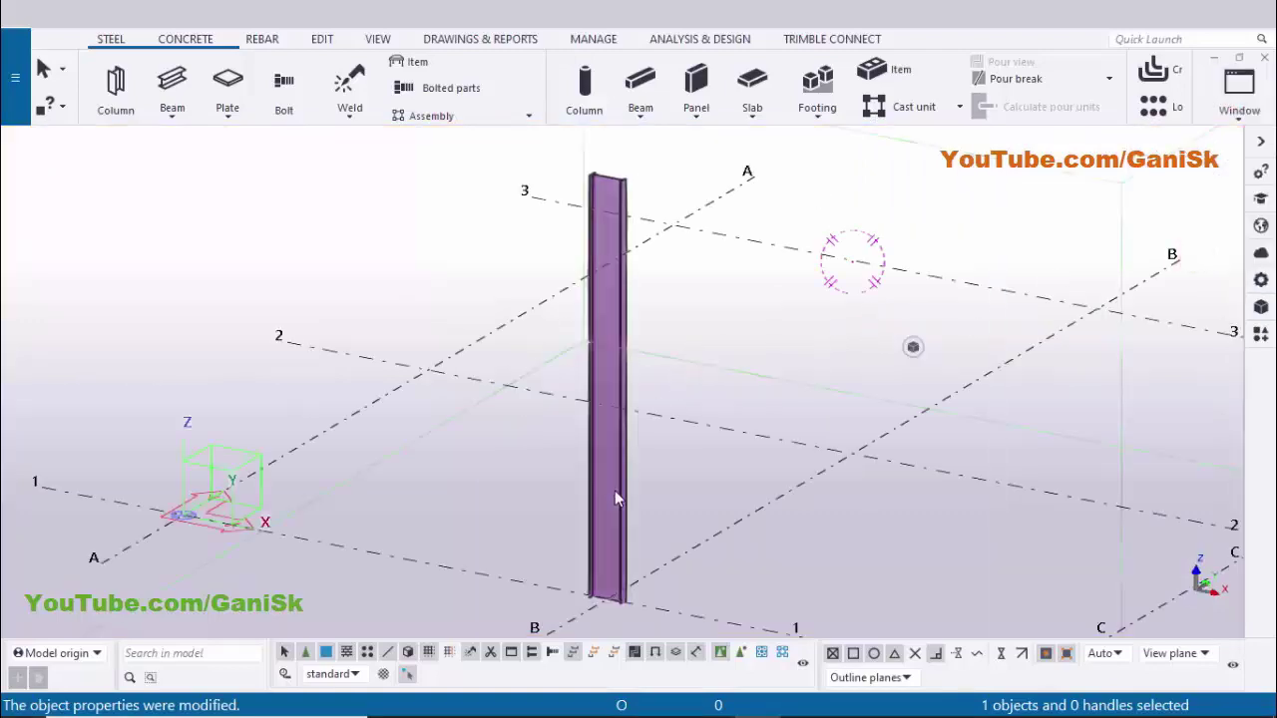
- Show the parts as opaque rendered solids and bring the column's base at grid B-1 into close view
{"action": "scroll", "coordinate": [614, 489], "scroll_direction": "up", "scroll_amount": 3}
{"action": "middle_click_drag", "start_coordinate": [614, 490], "coordinate": [600, 403]}
{"action": "scroll", "coordinate": [584, 456], "scroll_direction": "down", "scroll_amount": 3}
{"action": "middle_click_drag", "start_coordinate": [583, 455], "coordinate": [623, 488], "text": "ctrl"}
{"action": "scroll", "coordinate": [653, 485], "scroll_direction": "up", "scroll_amount": 3}
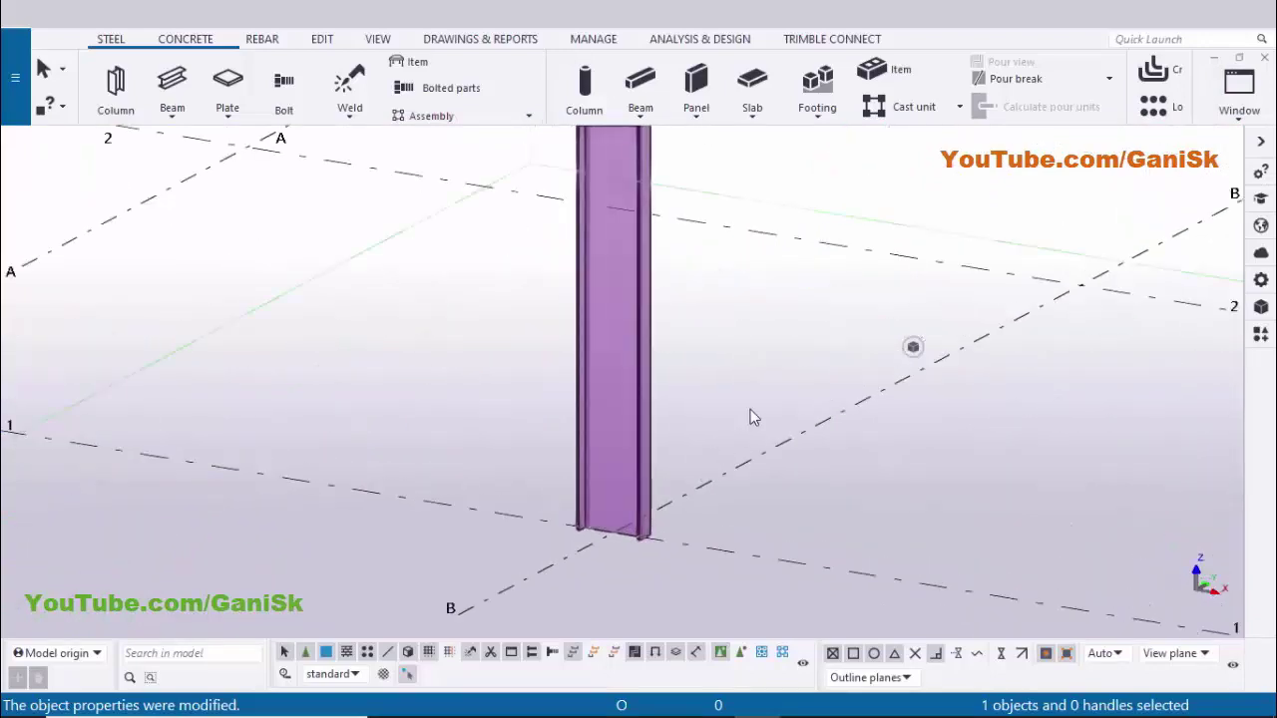
{"action": "key", "text": "ctrl+4"}
{"action": "scroll", "coordinate": [638, 512], "scroll_direction": "up", "scroll_amount": 4}
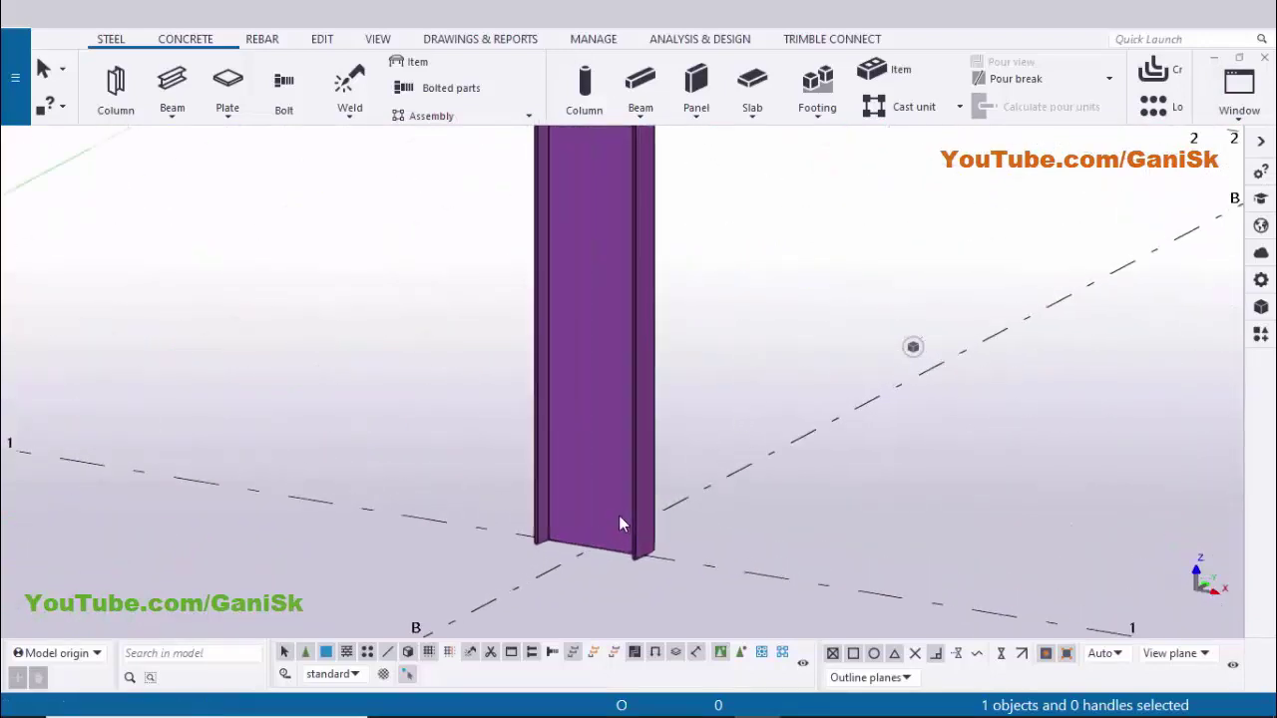
{"action": "scroll", "coordinate": [633, 516], "scroll_direction": "down", "scroll_amount": 3}
{"action": "middle_click_drag", "start_coordinate": [648, 523], "coordinate": [605, 528], "text": "ctrl"}
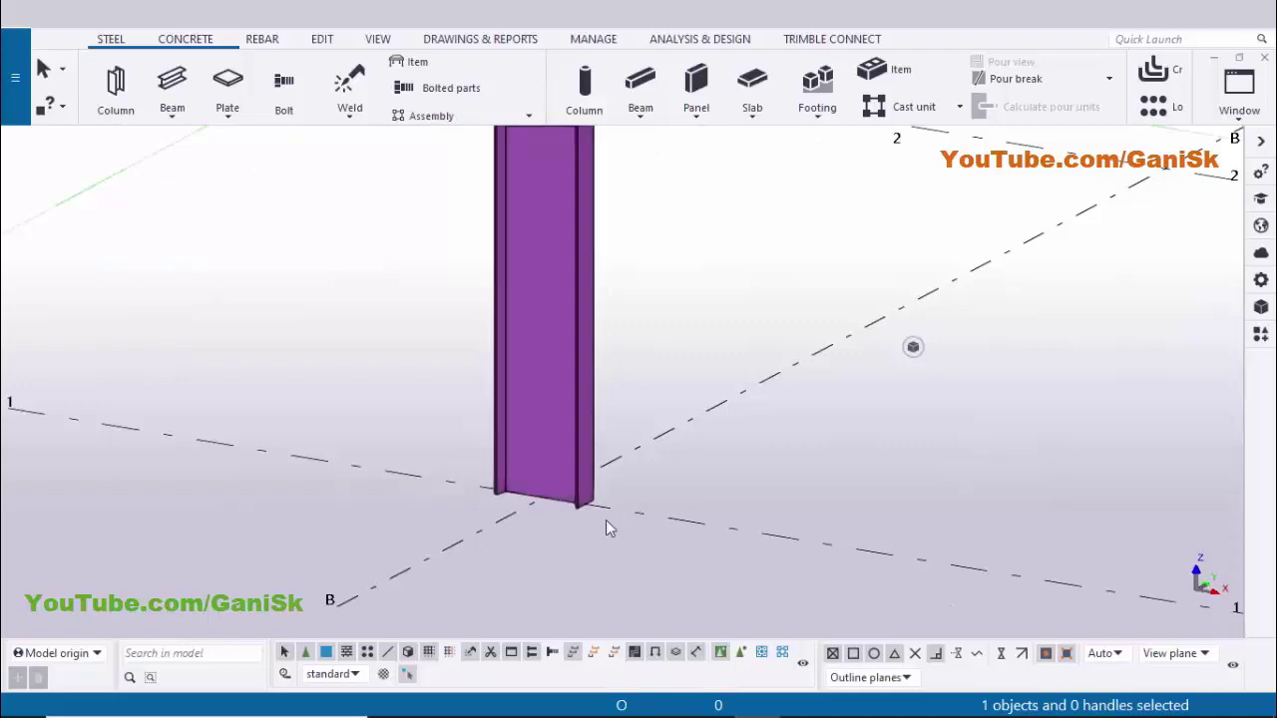
- Check the base plate details in the PDF drawing, then search the Tekla Structures component catalog for 1014
{"action": "key", "text": "alt+Tab"}
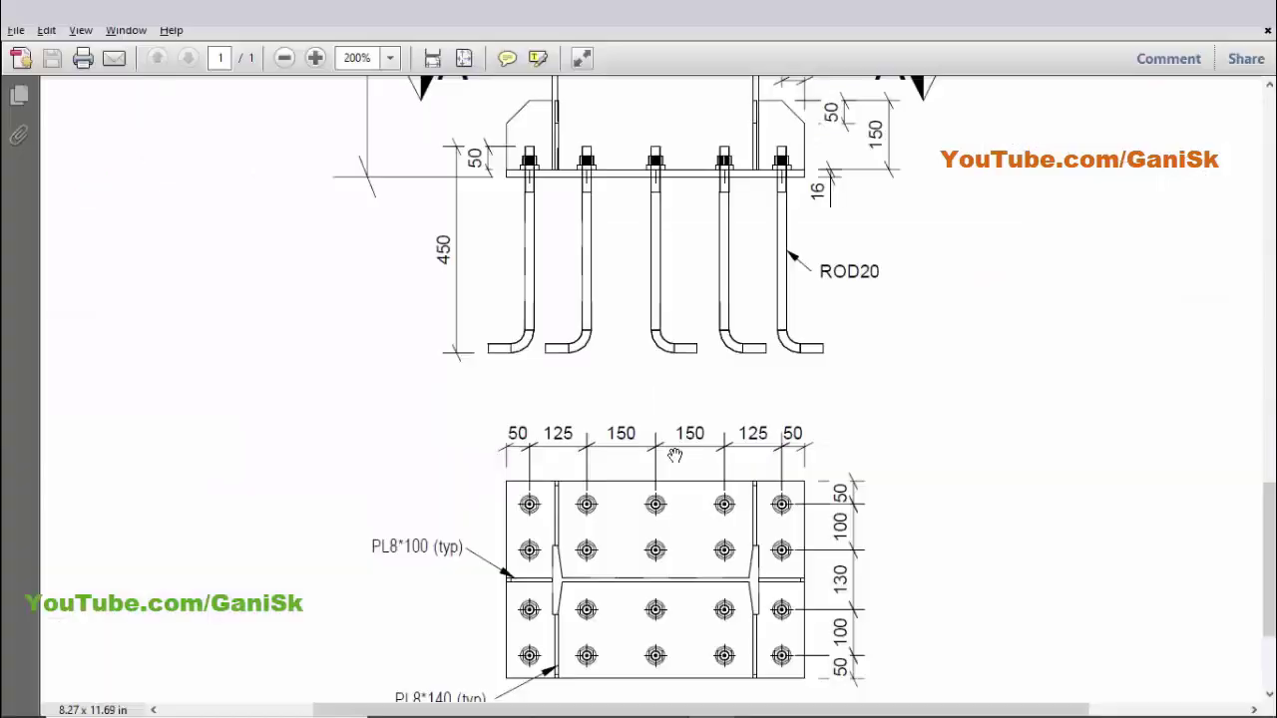
{"action": "scroll", "coordinate": [651, 496], "scroll_direction": "down", "scroll_amount": 1}
{"action": "scroll", "coordinate": [651, 496], "scroll_direction": "down", "scroll_amount": 2}
{"action": "key", "text": "alt+Tab"}
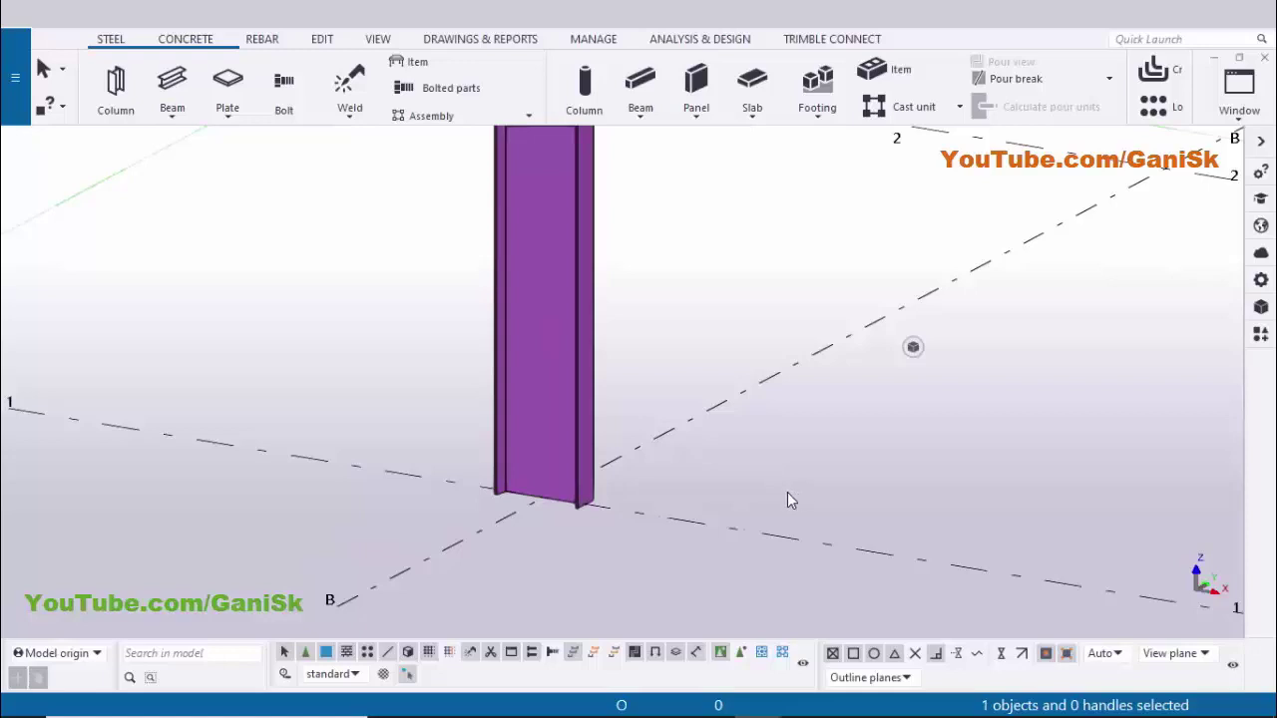
{"action": "left_click", "coordinate": [1263, 335]}
{"action": "left_click", "coordinate": [1012, 191]}
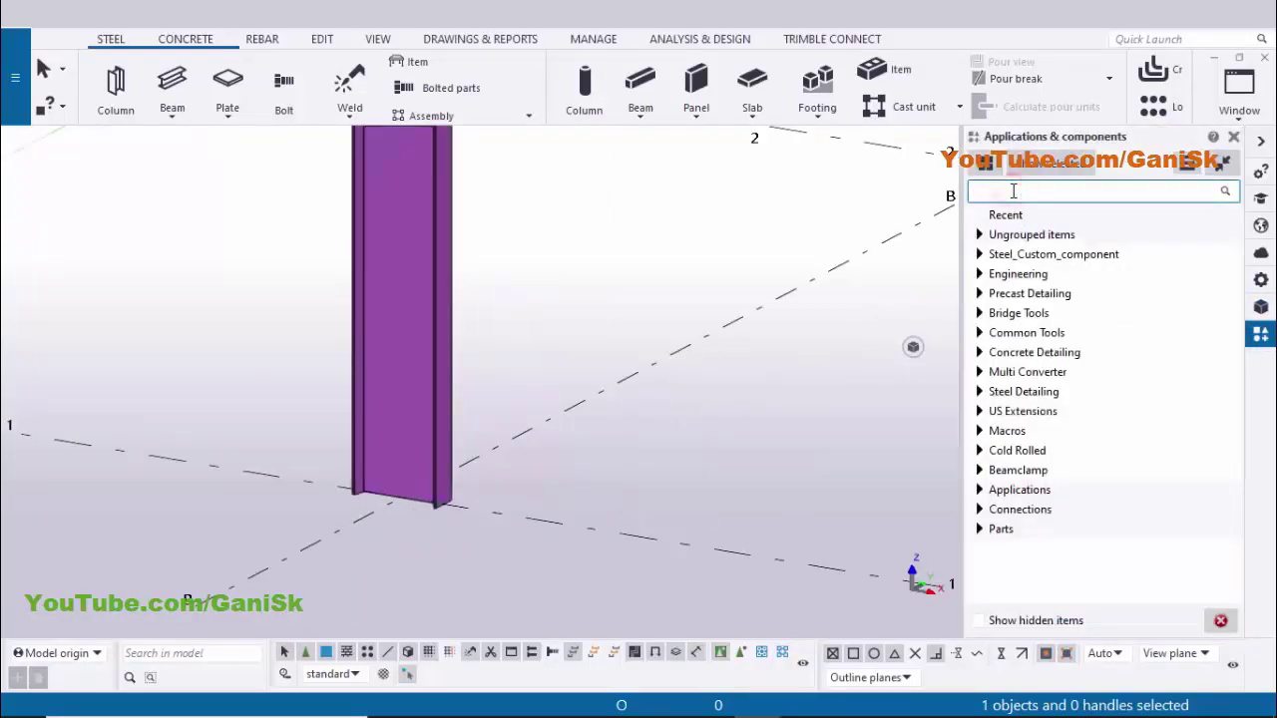
{"action": "type", "text": "1014"}
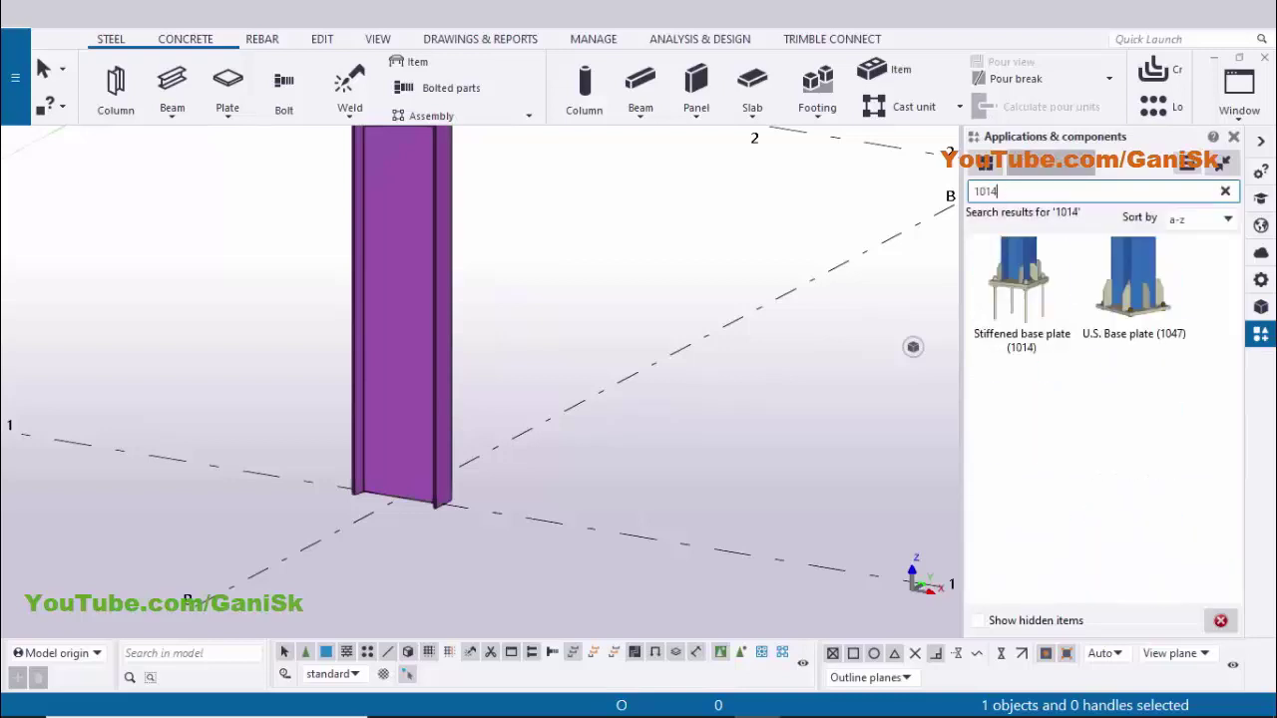
- Apply the Stiffened base plate (1014) component to the column at its base point on grid B-1 and close the component catalog
{"action": "left_click", "coordinate": [1000, 288]}
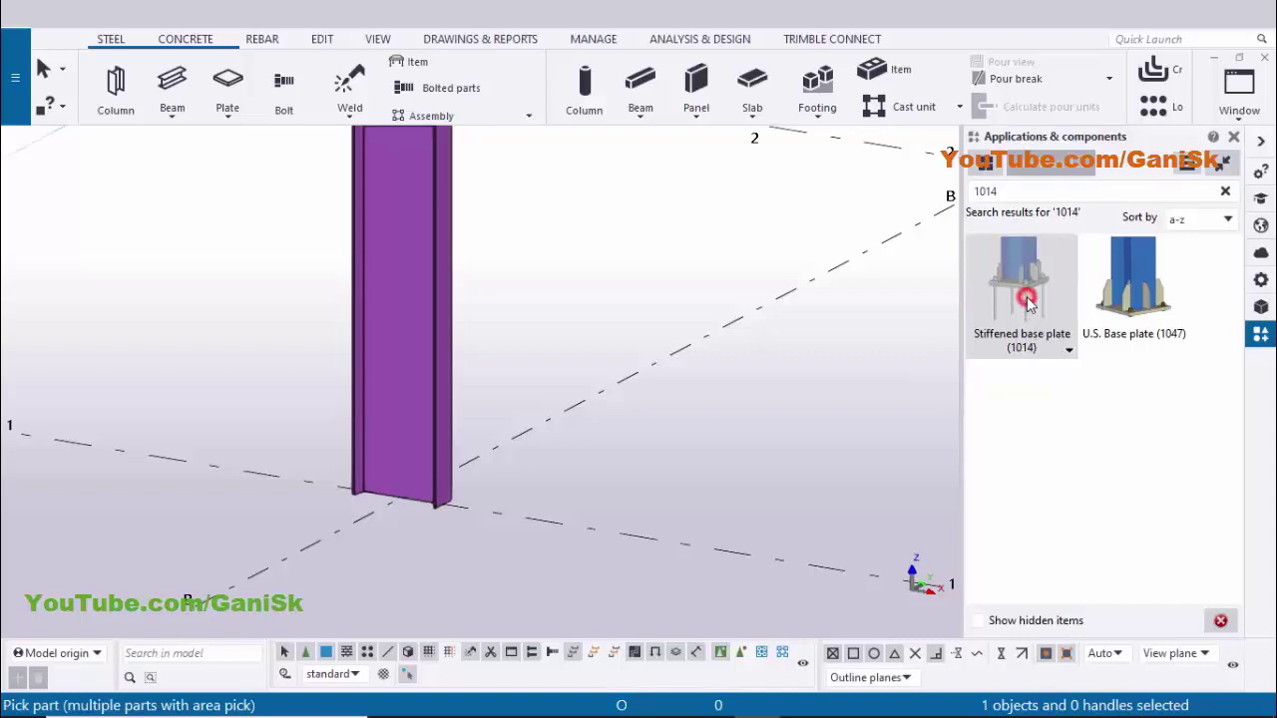
{"action": "left_click", "coordinate": [414, 409]}
{"action": "left_click", "coordinate": [404, 495]}
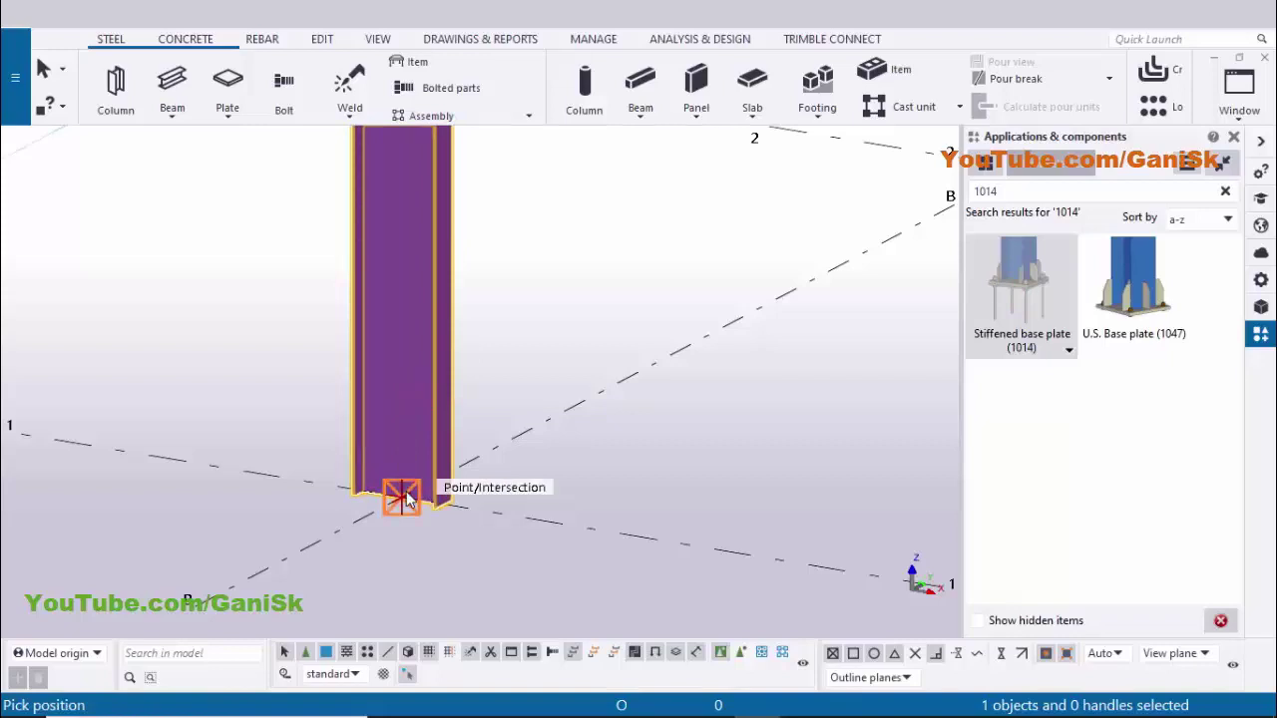
{"action": "right_click", "coordinate": [688, 215]}
{"action": "left_click", "coordinate": [733, 229]}
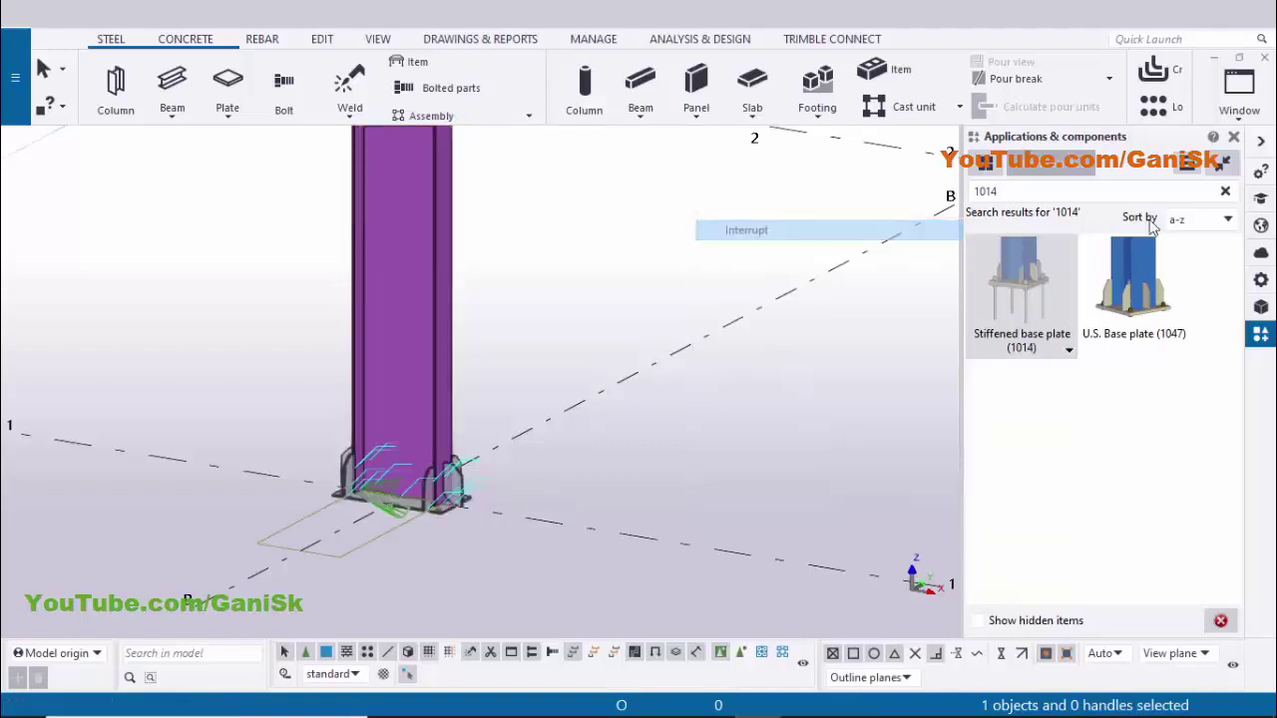
{"action": "left_click", "coordinate": [1236, 136]}
- Redraw the 3d view and examine the base plate, stiffeners and connection symbol at the column's foot
{"action": "right_click", "coordinate": [731, 261]}
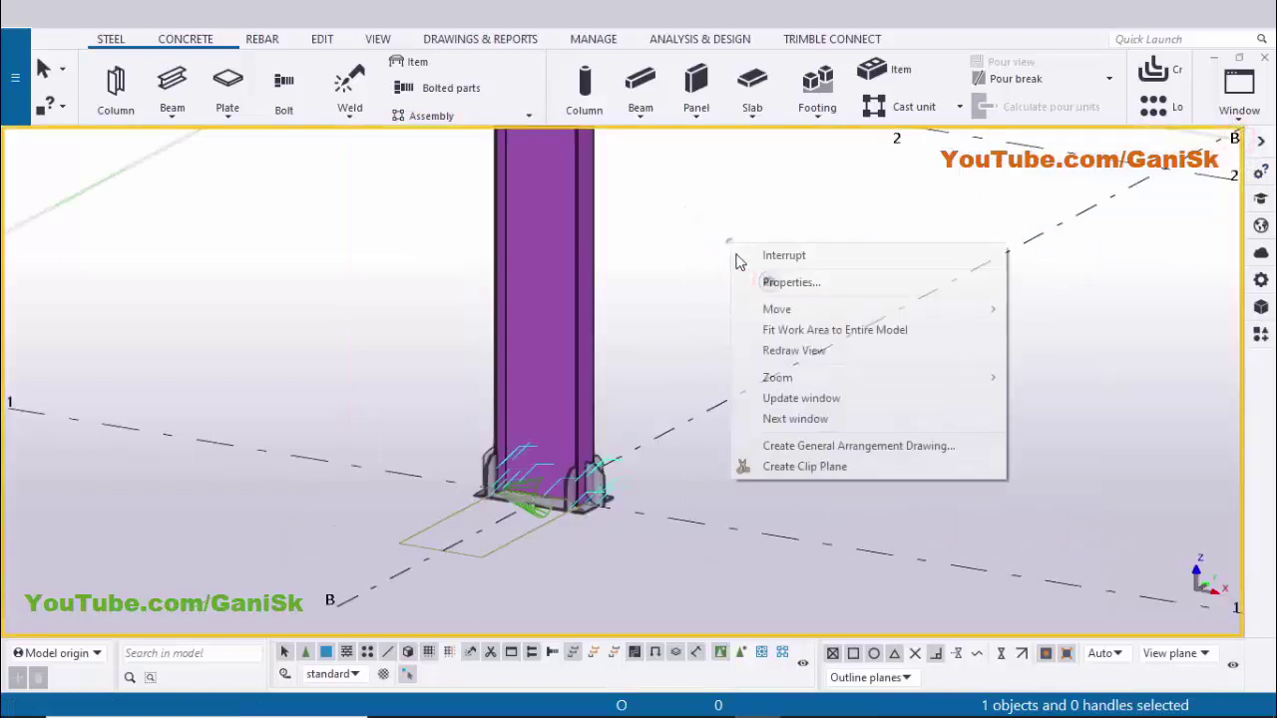
{"action": "left_click", "coordinate": [788, 351]}
{"action": "scroll", "coordinate": [549, 519], "scroll_direction": "up", "scroll_amount": 5}
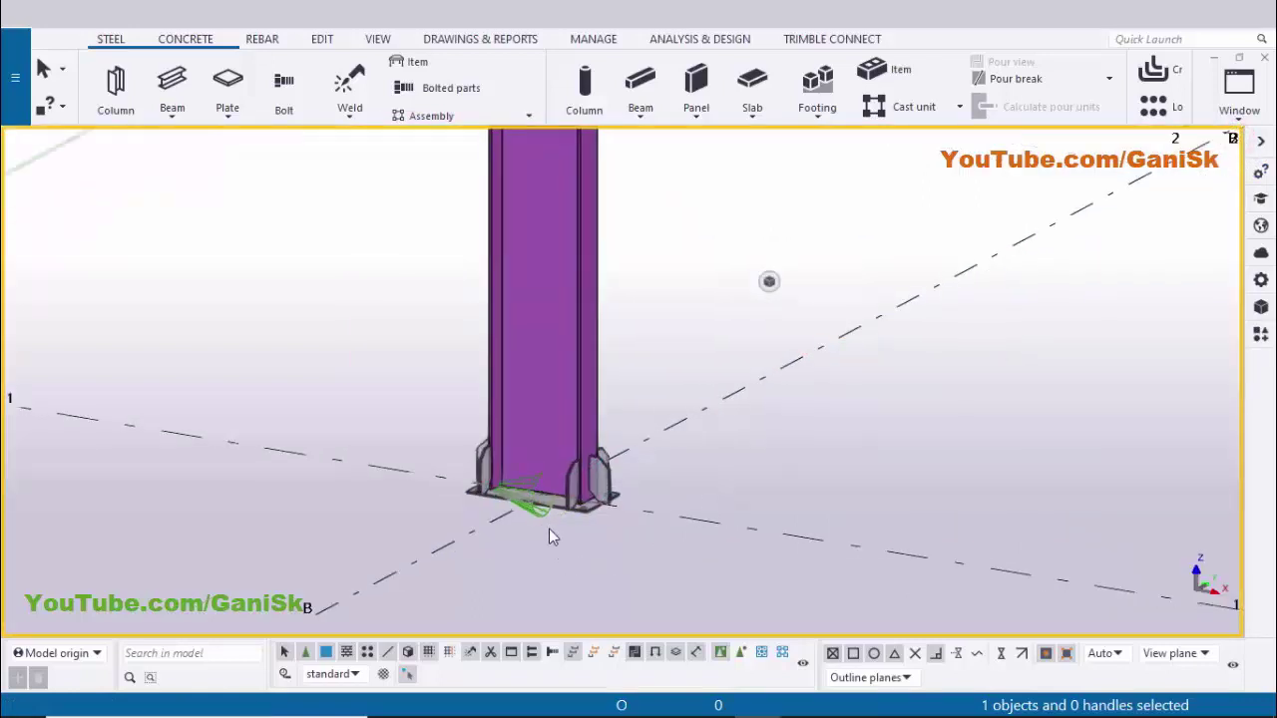
{"action": "scroll", "coordinate": [547, 465], "scroll_direction": "down", "scroll_amount": 5}
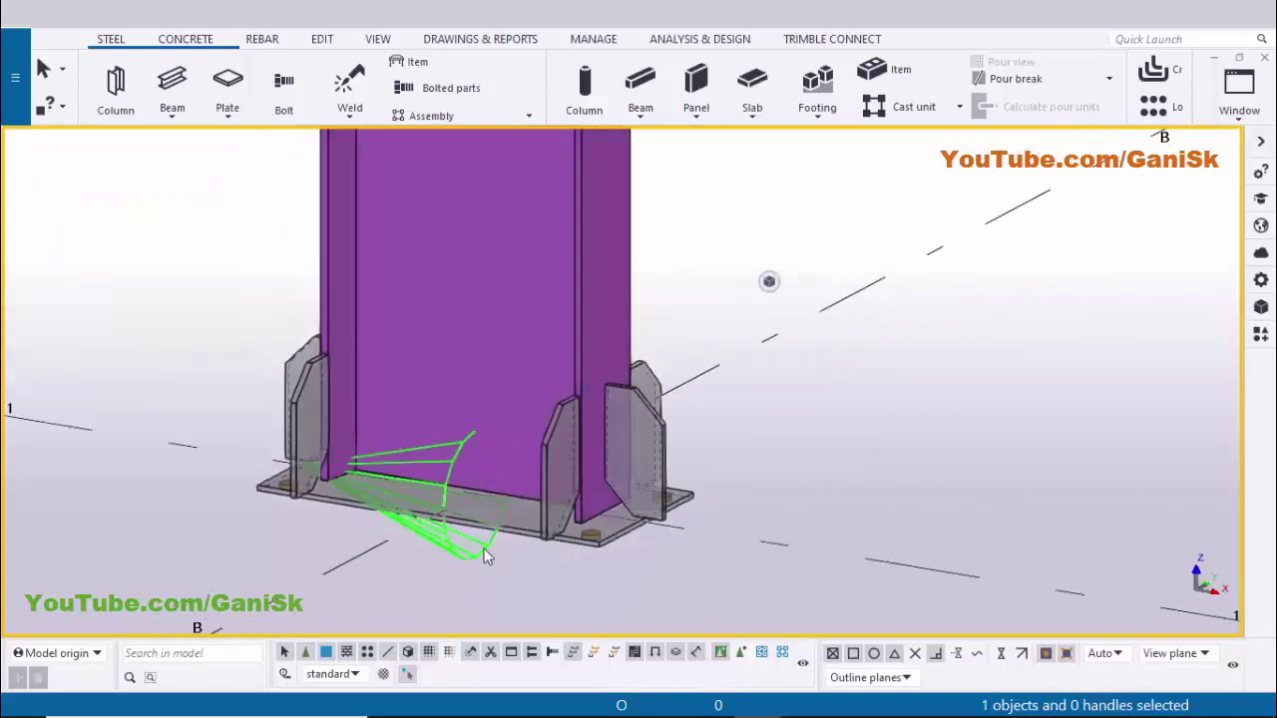
{"action": "scroll", "coordinate": [523, 514], "scroll_direction": "up", "scroll_amount": 2}
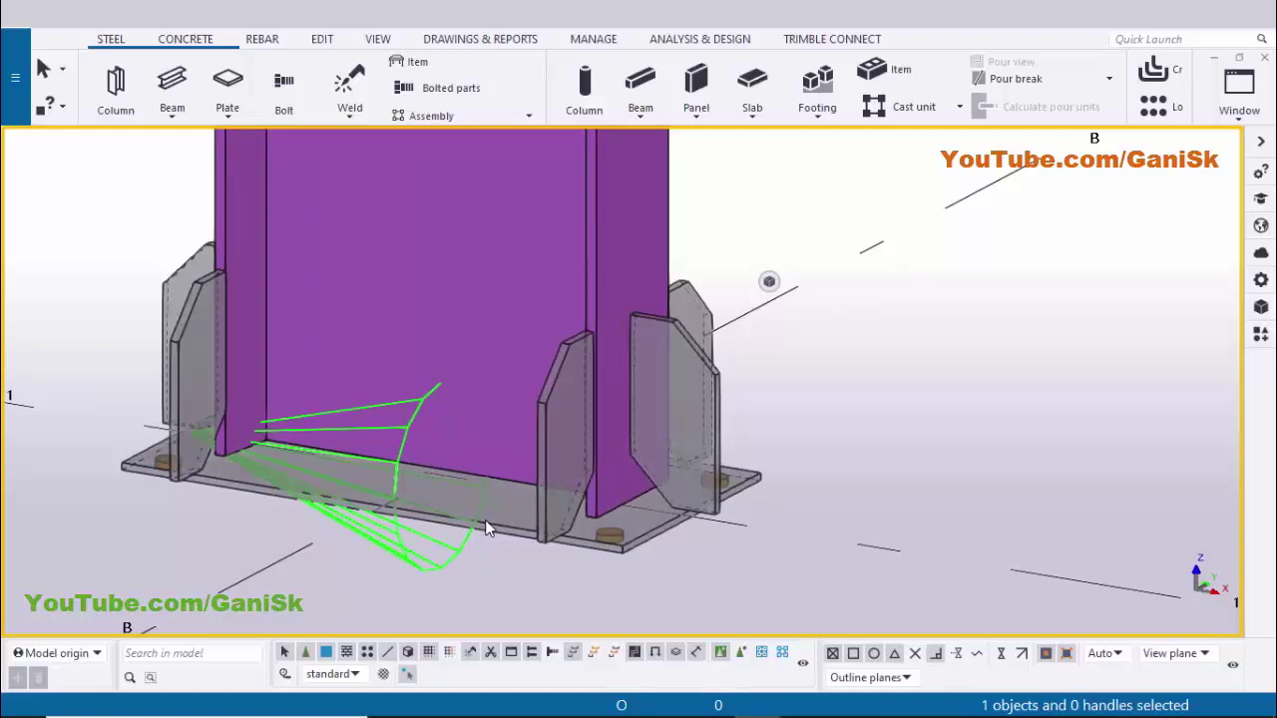
- Render the component parts as opaque solids and open the properties of the Stiffened base plate (1014) connection at the column's foot
{"action": "key", "text": "shift+4"}
{"action": "middle_click_drag", "start_coordinate": [503, 523], "coordinate": [502, 523]}
{"action": "scroll", "coordinate": [503, 514], "scroll_direction": "up", "scroll_amount": 2}
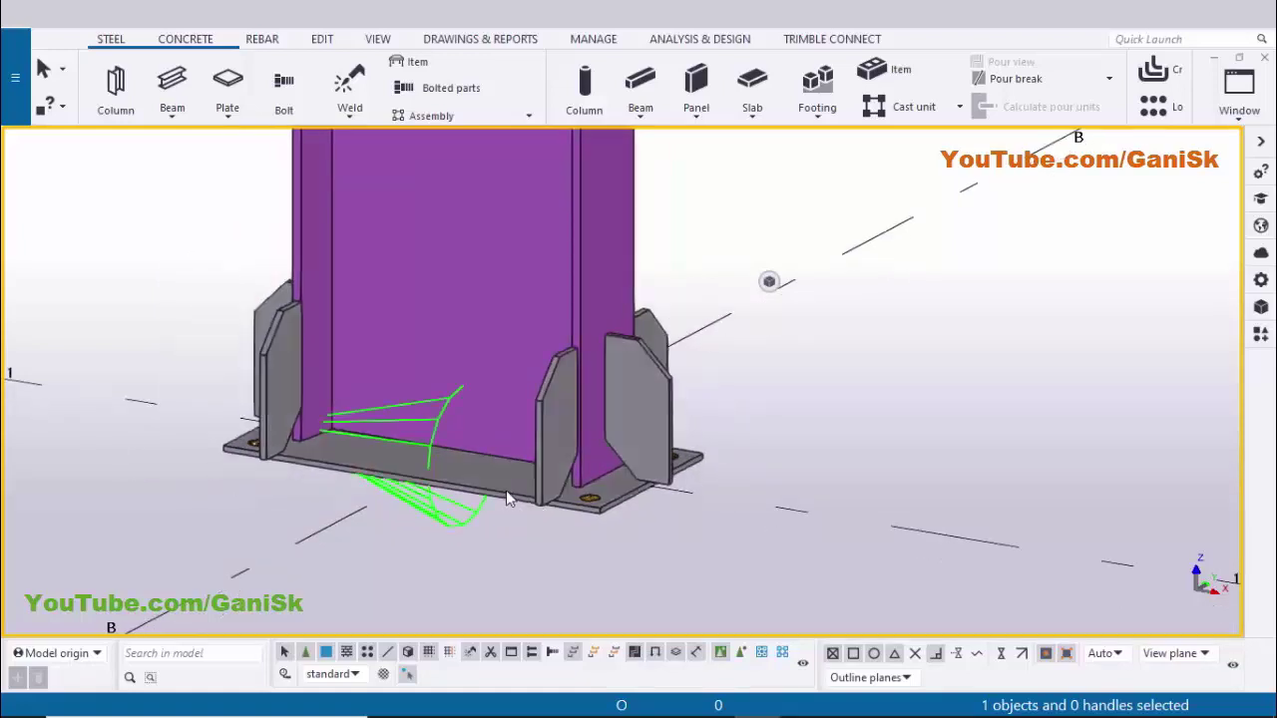
{"action": "left_click", "coordinate": [500, 497]}
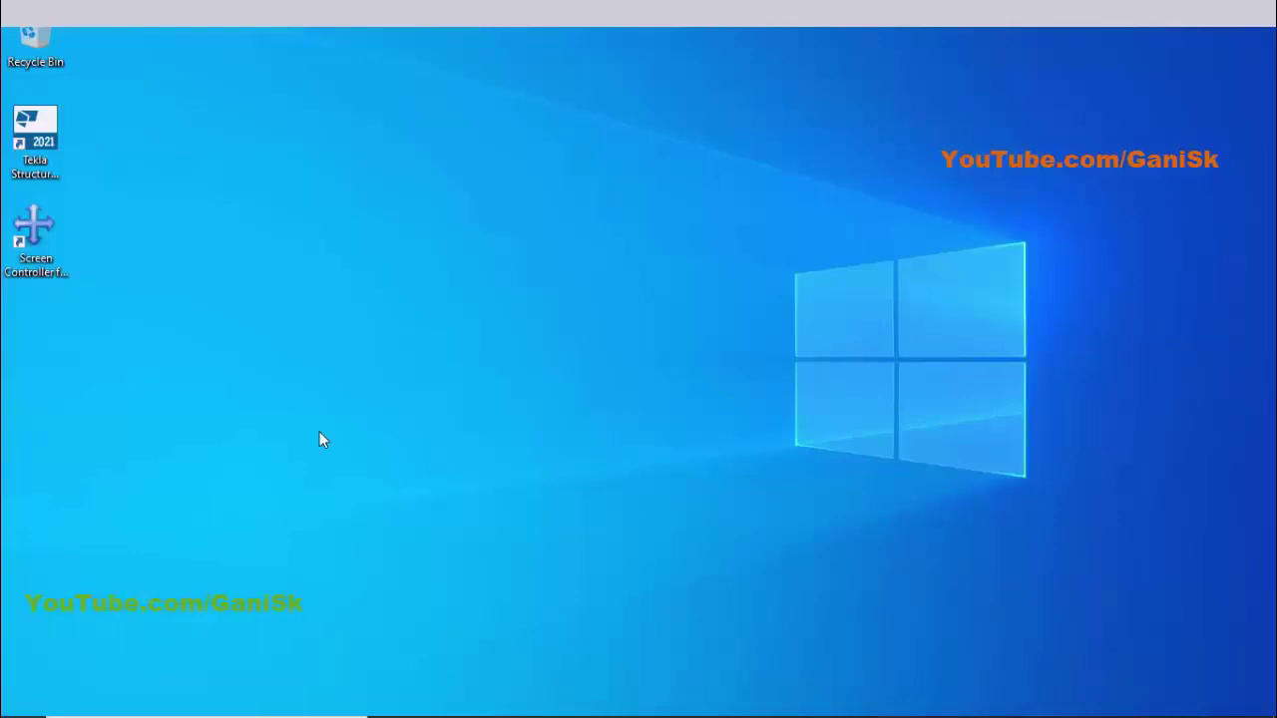
- Launch the Screen Controller utility from the desktop and place its arrow pad clear of the base plate component's properties dialog
{"action": "left_click", "coordinate": [305, 427]}
{"action": "left_click", "coordinate": [55, 257]}
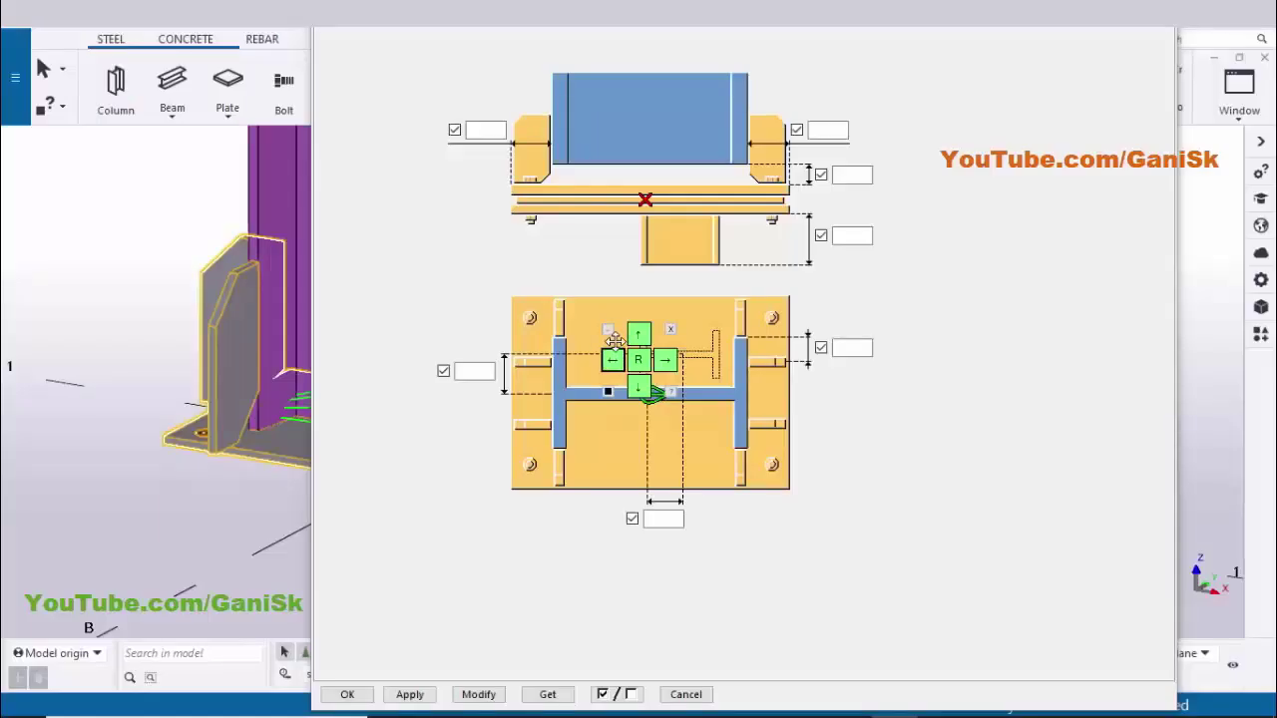
{"action": "left_click_drag", "start_coordinate": [617, 340], "coordinate": [29, 332]}
{"action": "left_click", "coordinate": [451, 295]}
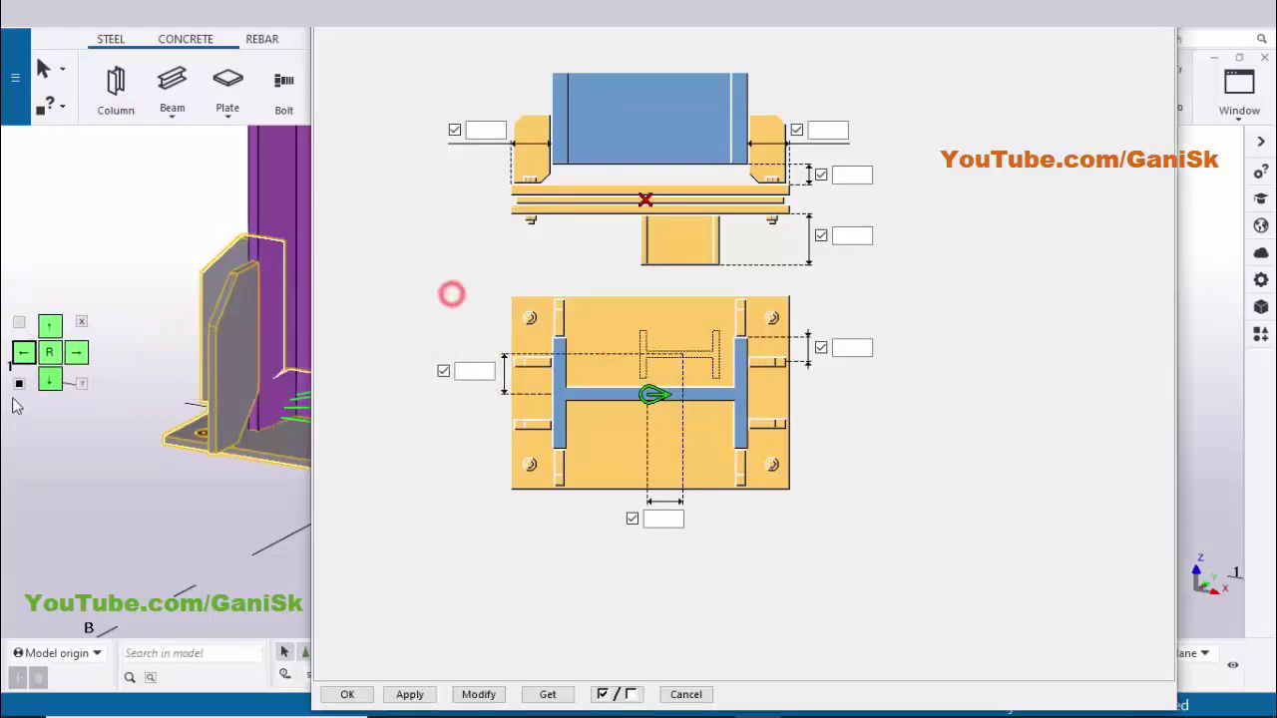
- Reposition the Stiffened base plate (1014) dialog with Screen Controller so its settings and the column's foot can be seen together
{"action": "left_click", "coordinate": [77, 352]}
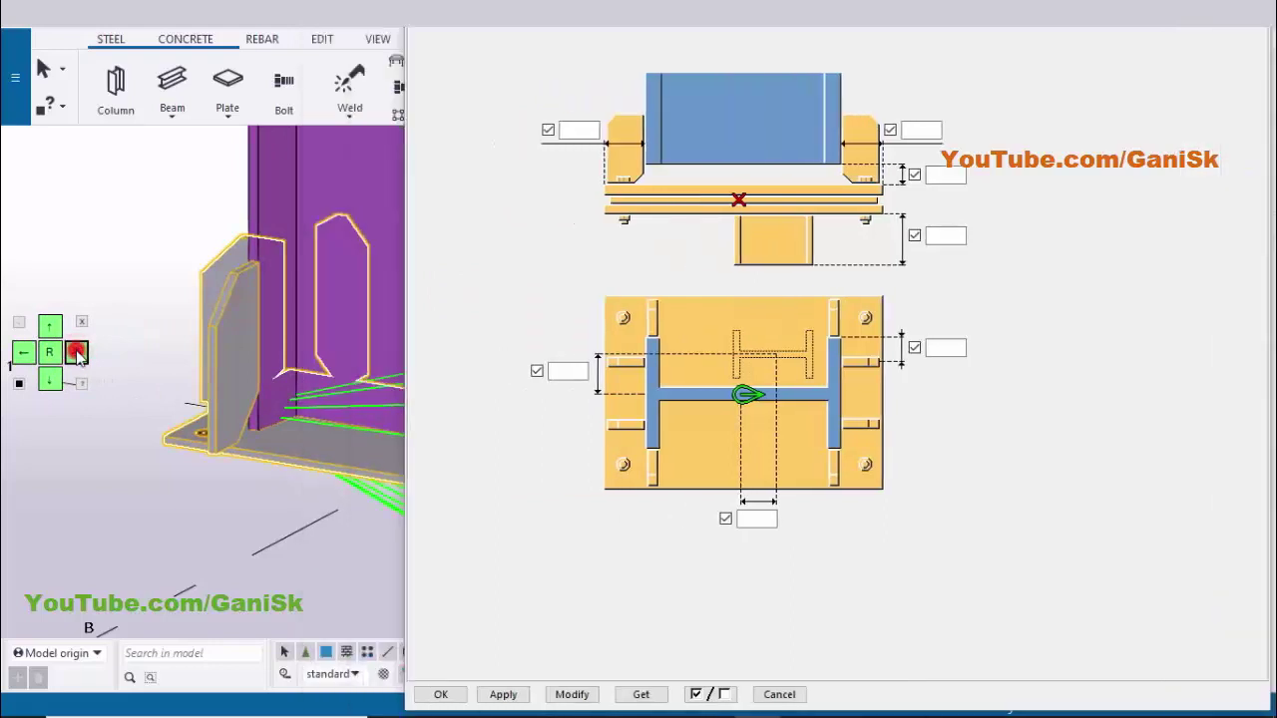
{"action": "left_click", "coordinate": [24, 352]}
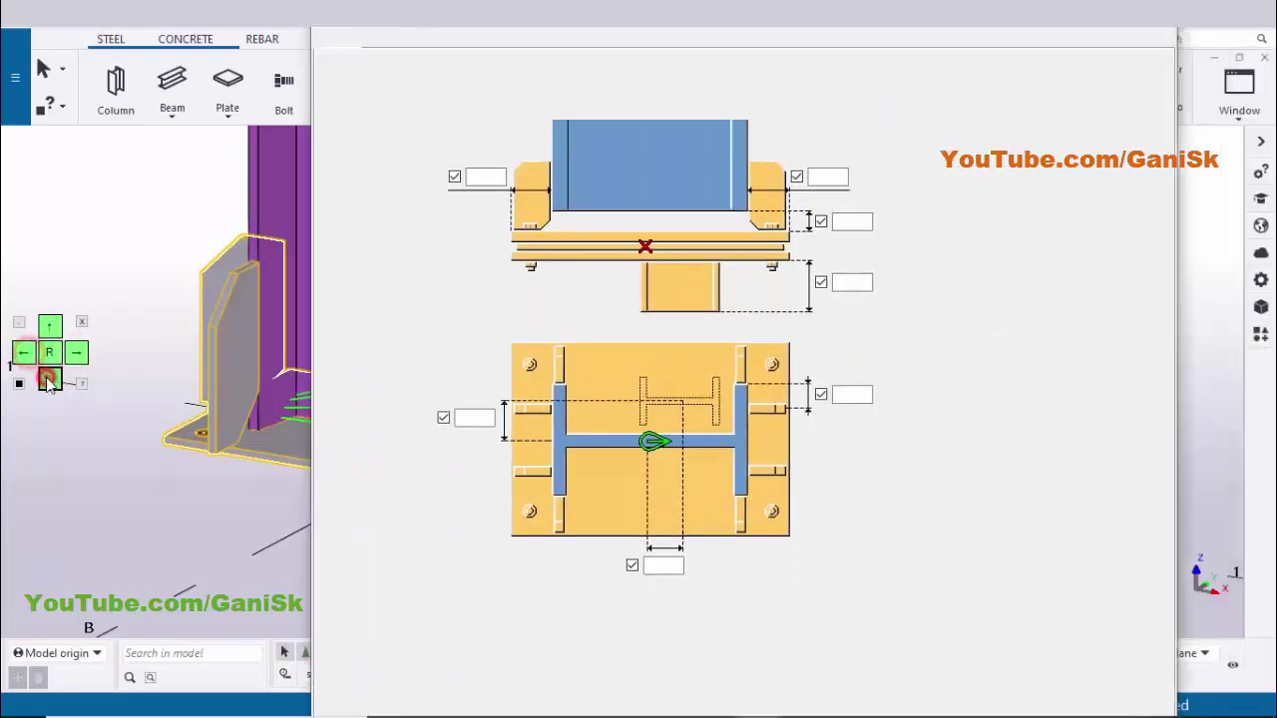
{"action": "left_click", "coordinate": [49, 326]}
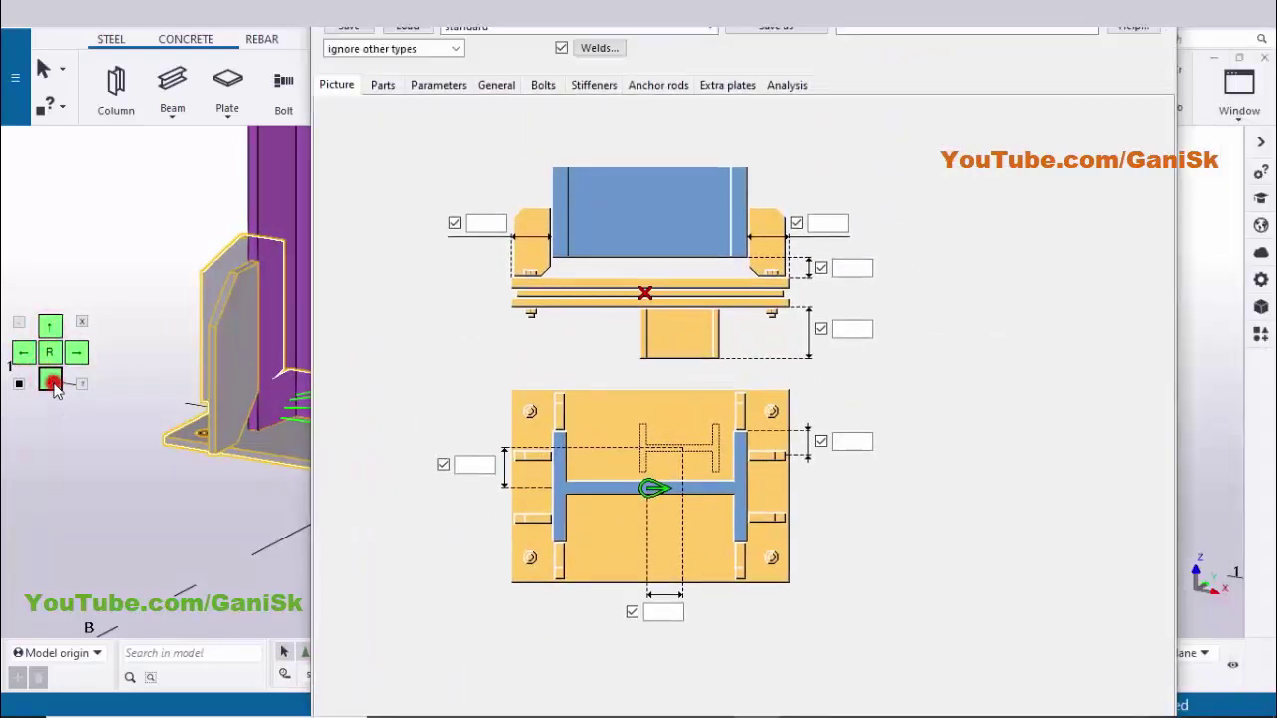
{"action": "left_click", "coordinate": [76, 352]}
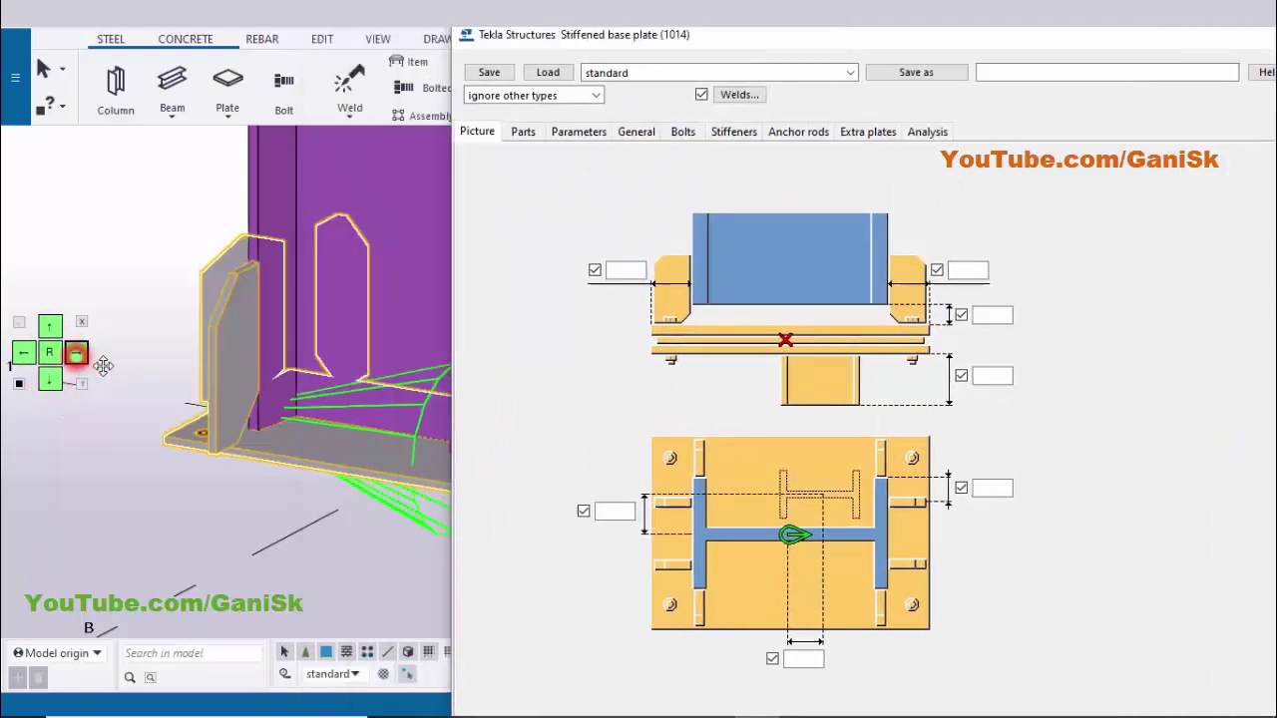
{"action": "left_click", "coordinate": [539, 368]}
{"action": "scroll", "coordinate": [240, 428], "scroll_direction": "down", "scroll_amount": 2}
{"action": "middle_click_drag", "start_coordinate": [225, 459], "coordinate": [125, 451]}
- Show the component's part settings, then switch to the PDF drawing and check the base plate thickness
{"action": "left_click", "coordinate": [521, 131]}
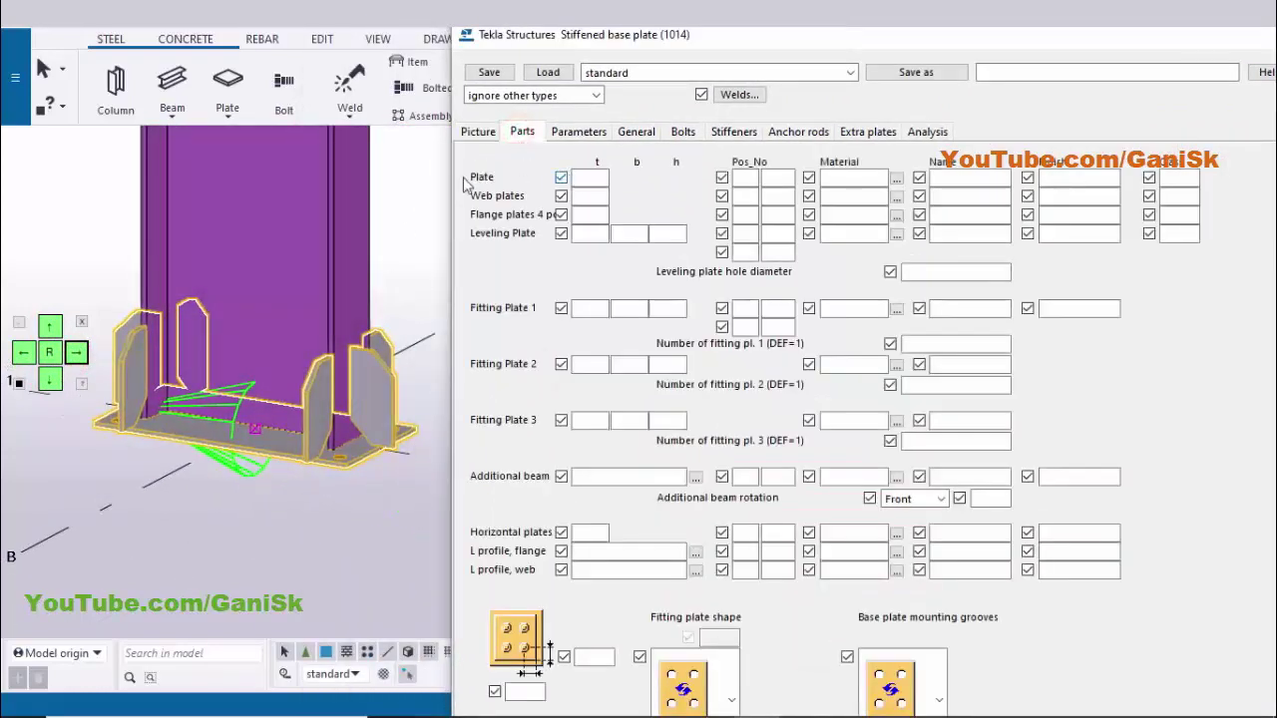
{"action": "scroll", "coordinate": [285, 464], "scroll_direction": "up", "scroll_amount": 3}
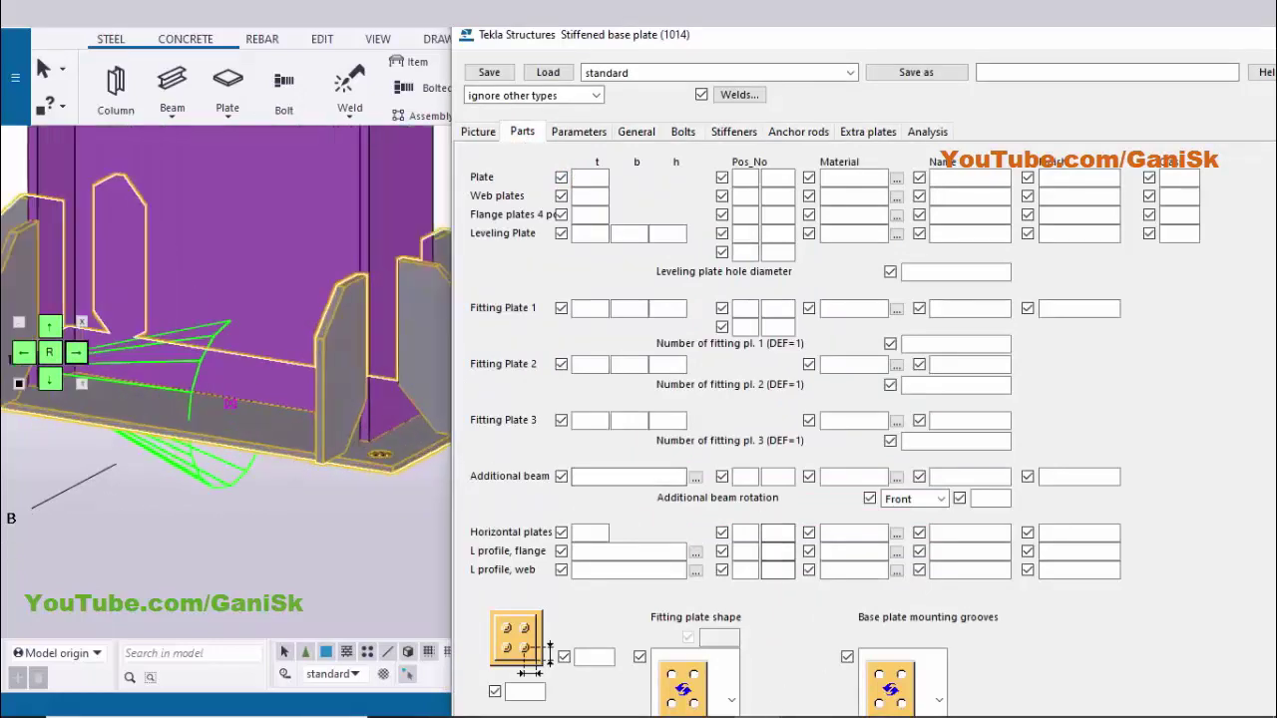
{"action": "left_click", "coordinate": [712, 702]}
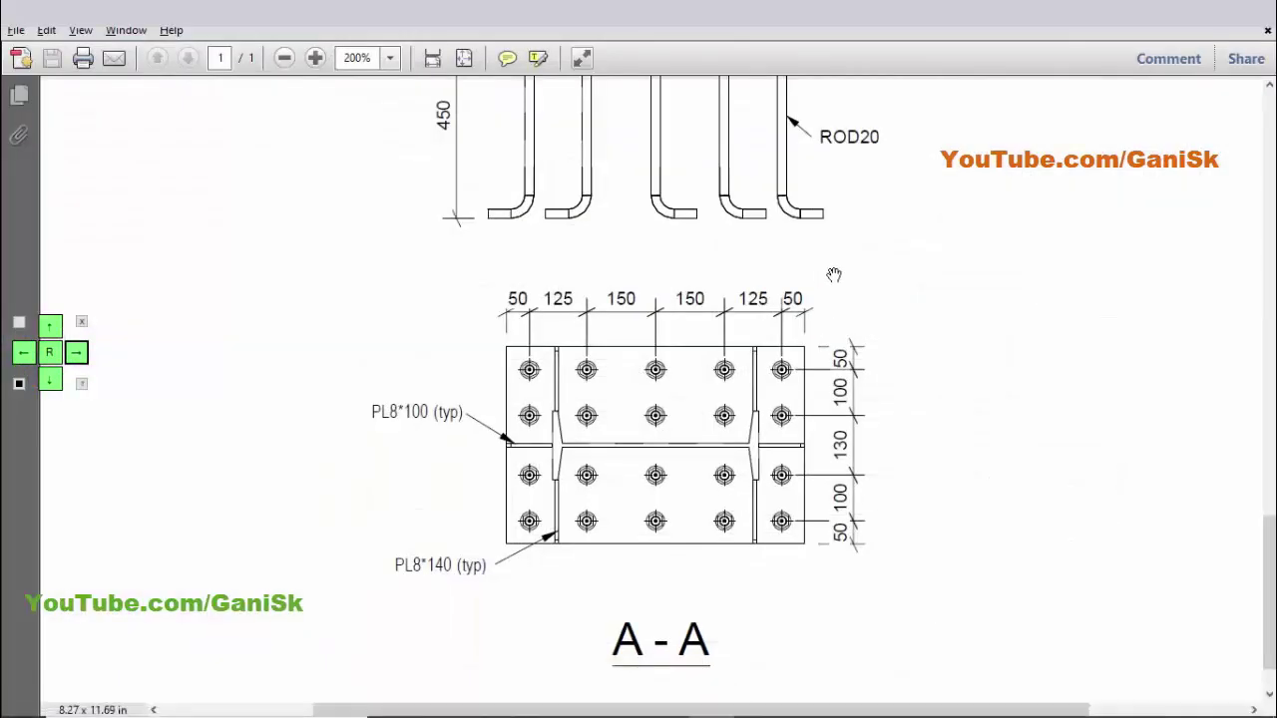
{"action": "scroll", "coordinate": [821, 196], "scroll_direction": "up", "scroll_amount": 5}
{"action": "scroll", "coordinate": [821, 197], "scroll_direction": "up", "scroll_amount": 2}
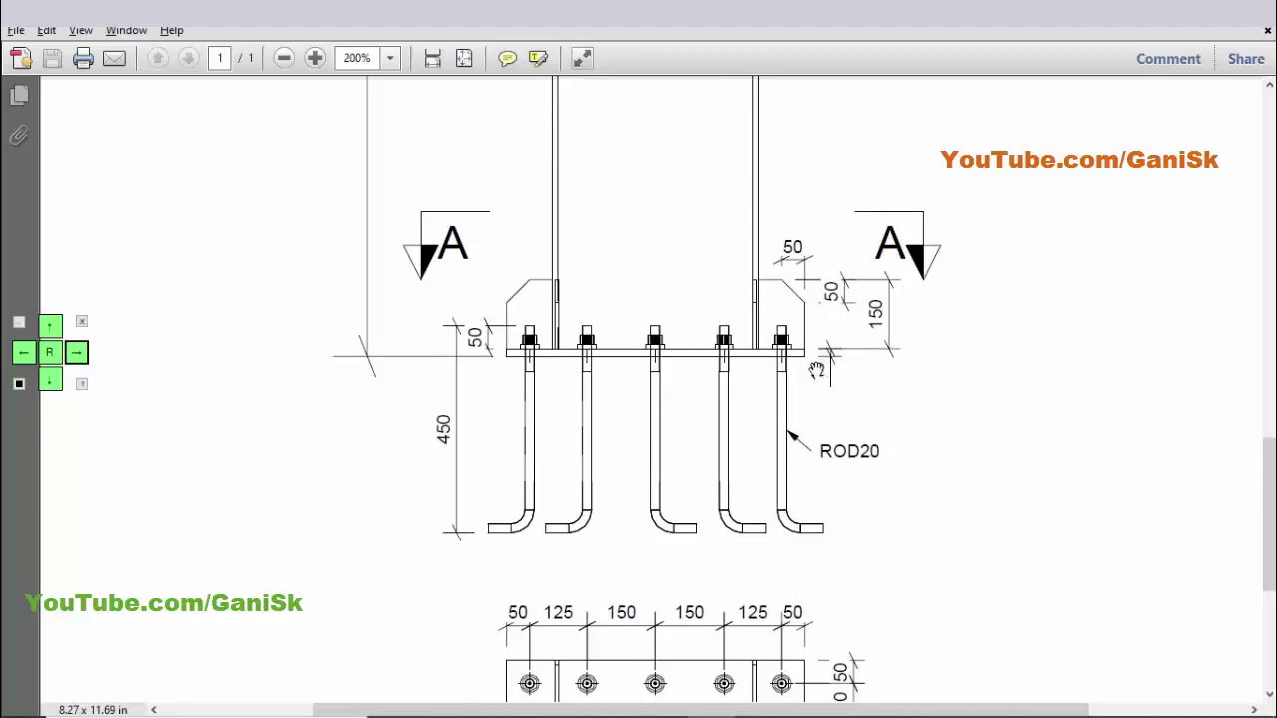
{"action": "mouse_move", "coordinate": [698, 710]}
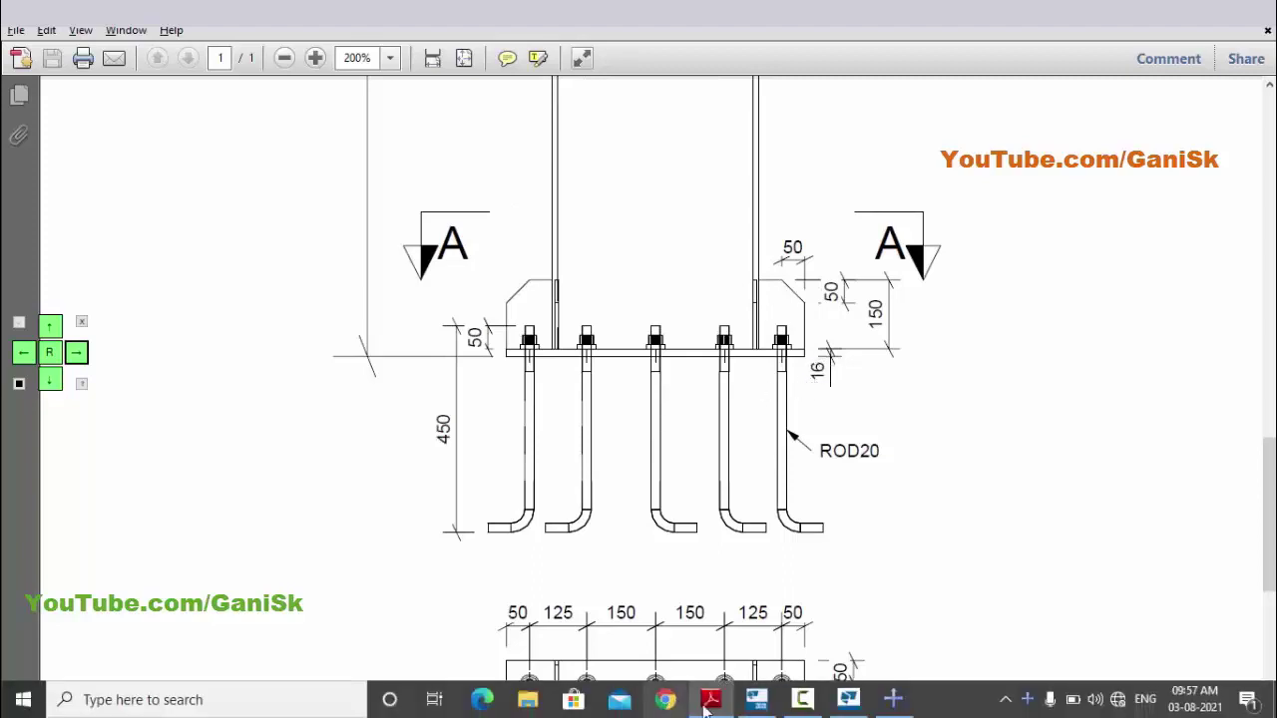
- Return to Tekla Structures, set the base plate thickness to 16 mm and apply the change to the selected connection
{"action": "left_click", "coordinate": [755, 699]}
{"action": "left_click", "coordinate": [588, 177]}
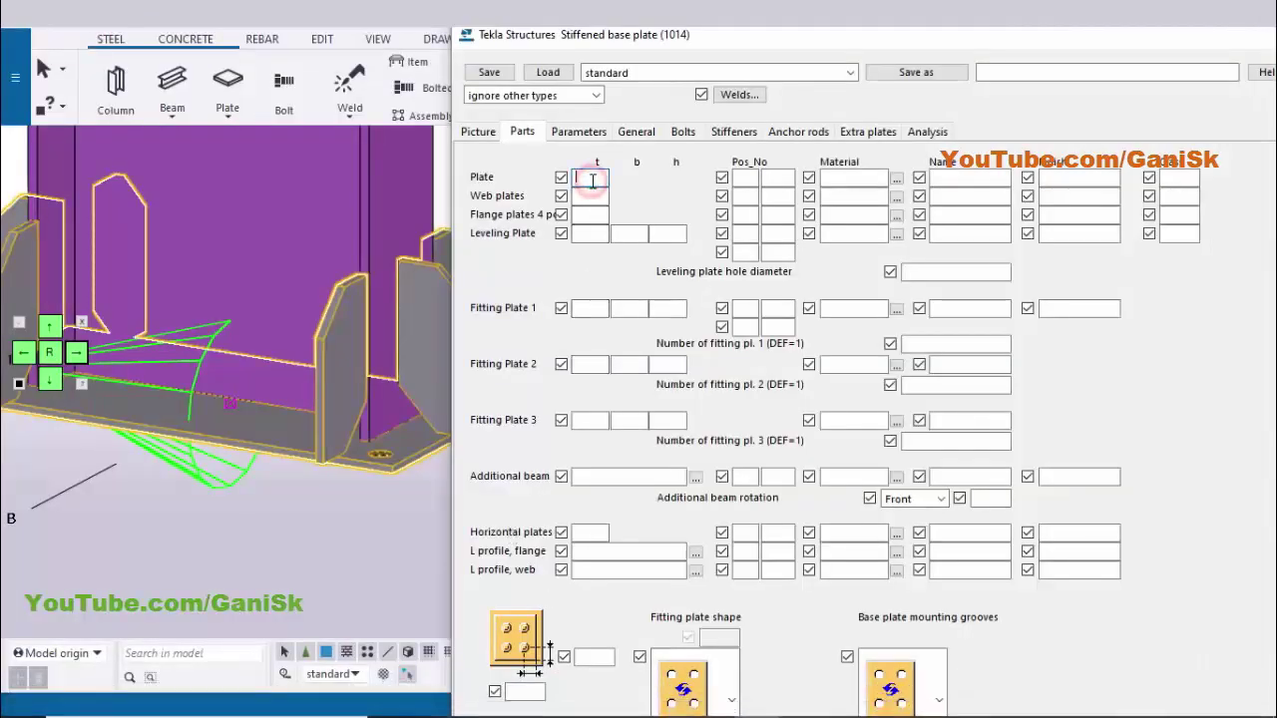
{"action": "type", "text": "16"}
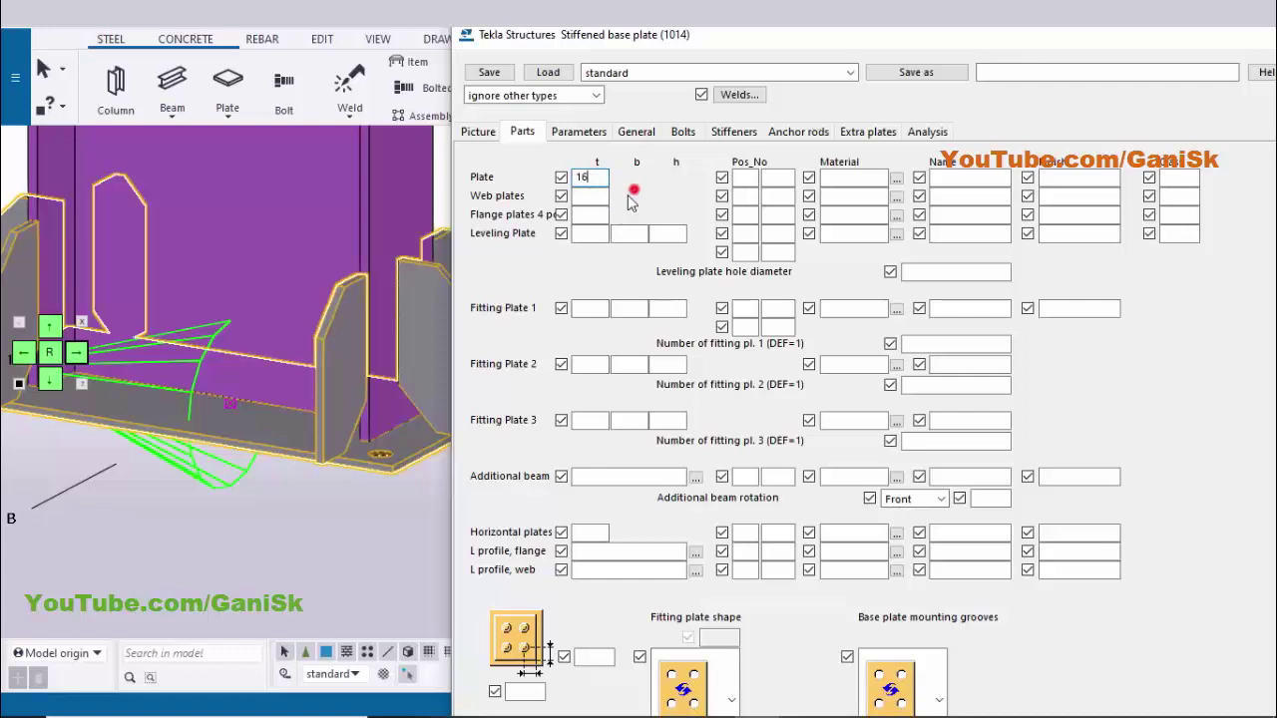
{"action": "left_click", "coordinate": [632, 185]}
{"action": "left_click", "coordinate": [47, 327]}
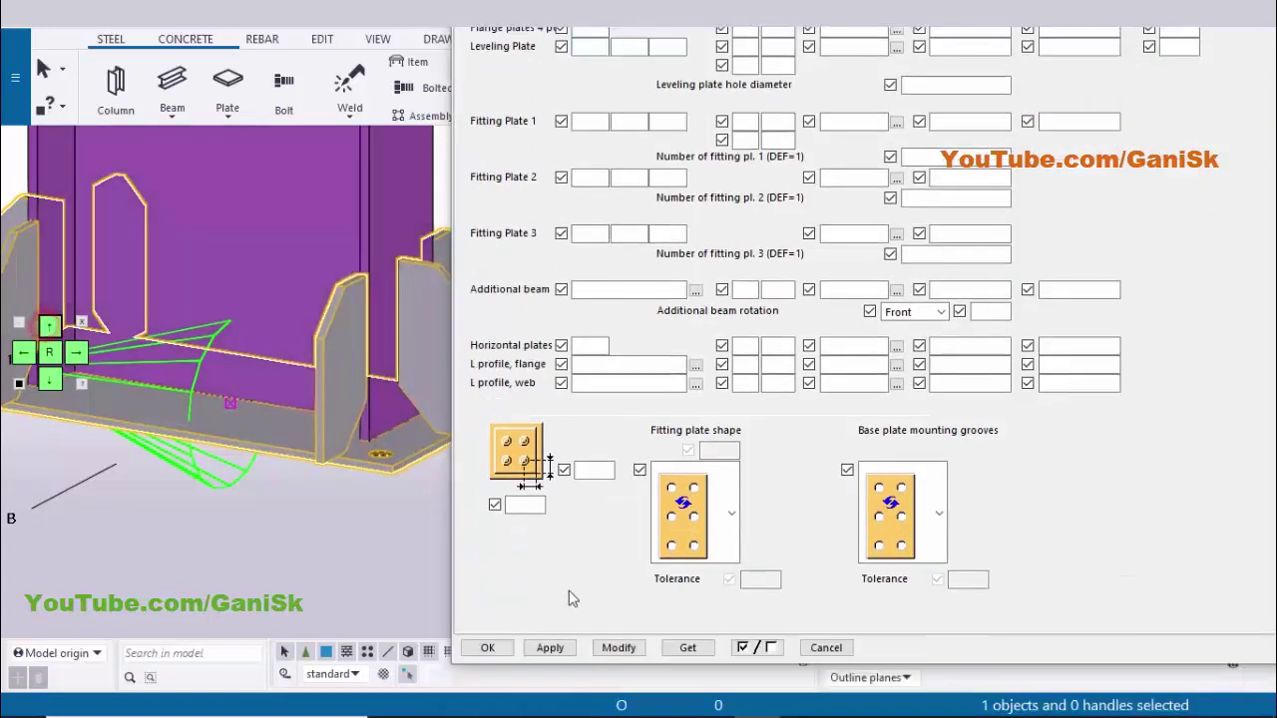
{"action": "left_click", "coordinate": [618, 647]}
{"action": "scroll", "coordinate": [379, 477], "scroll_direction": "up", "scroll_amount": 5}
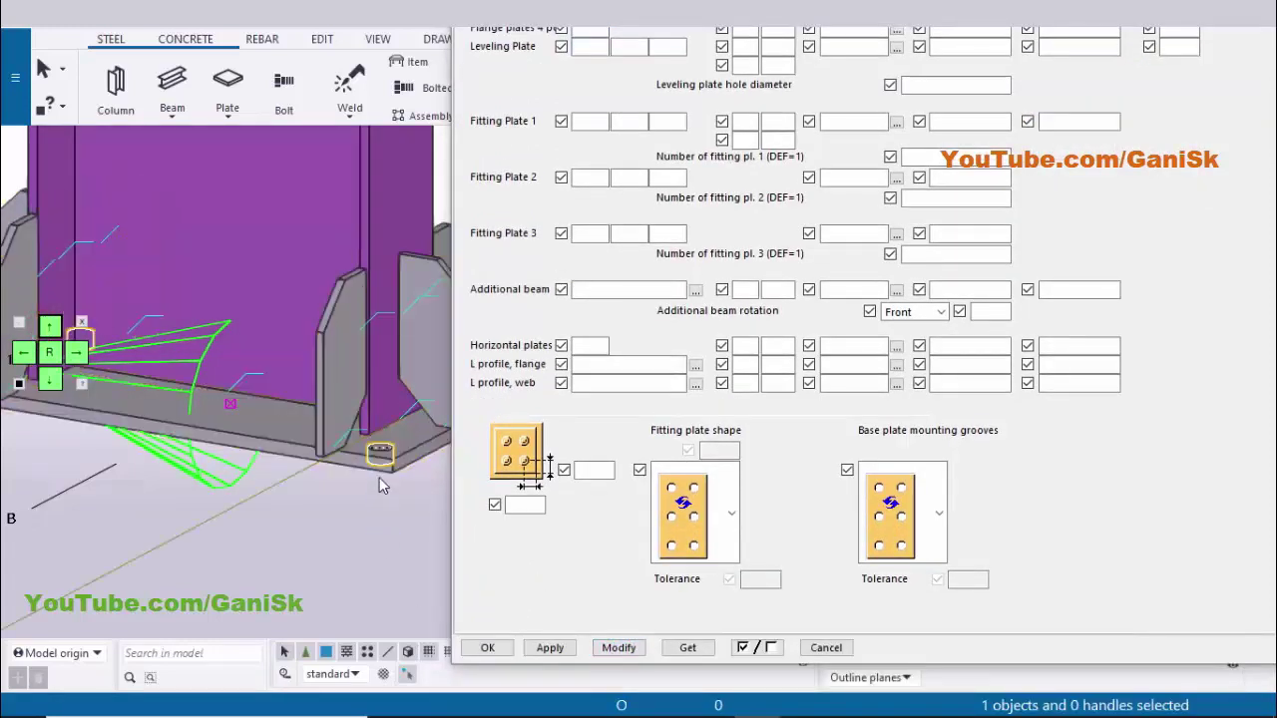
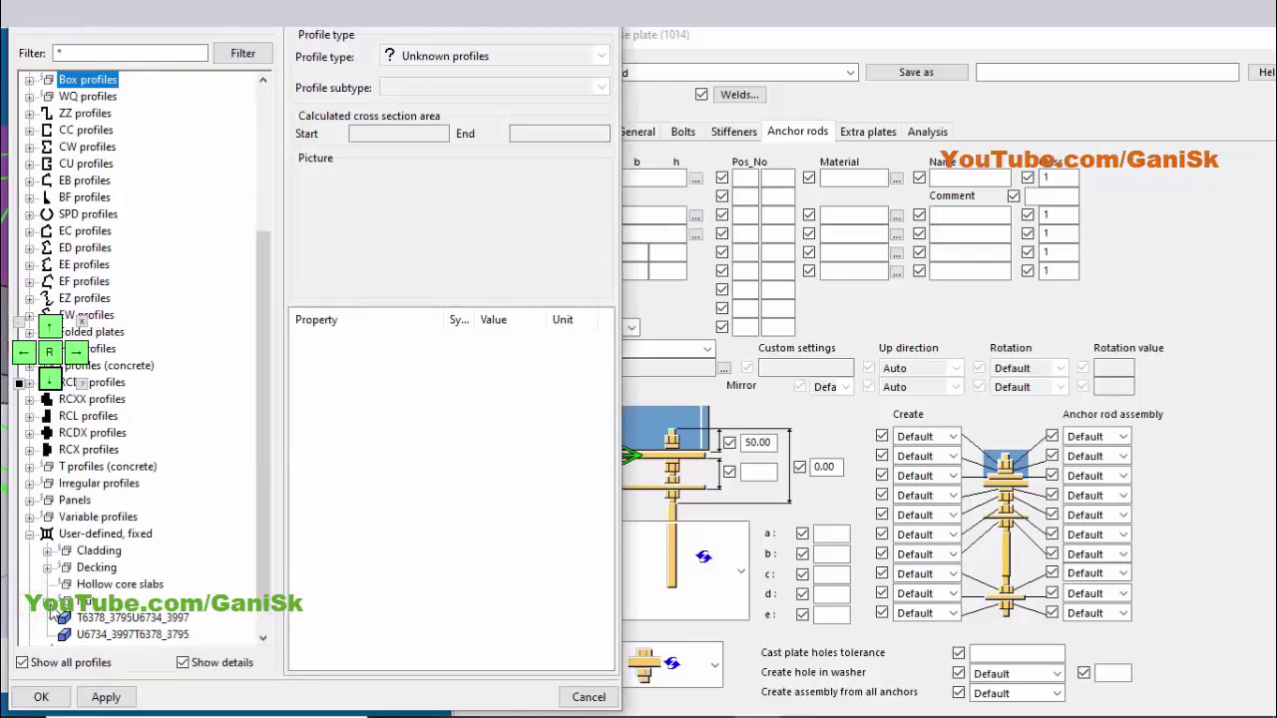
- Choose NUTM20-GR4-HEX from the user-defined fixed nut profiles as the anchor rods' nut profile
{"action": "left_click", "coordinate": [48, 603]}
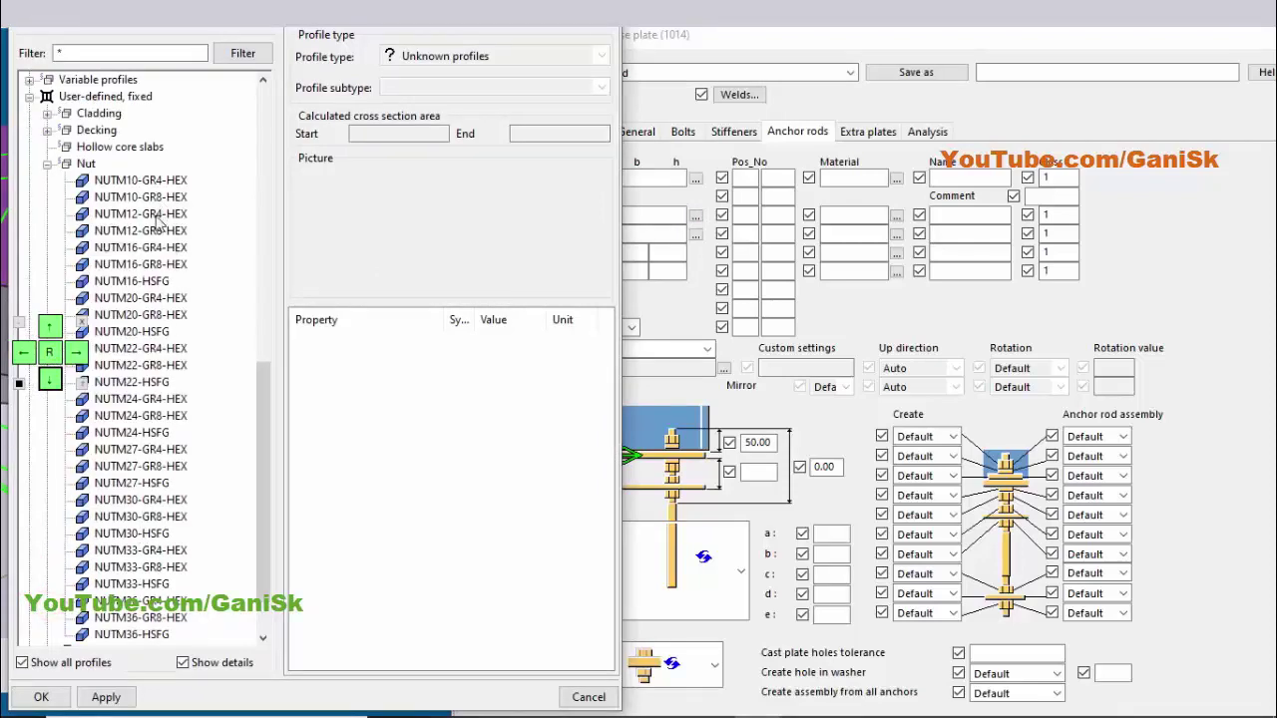
{"action": "left_click", "coordinate": [150, 298]}
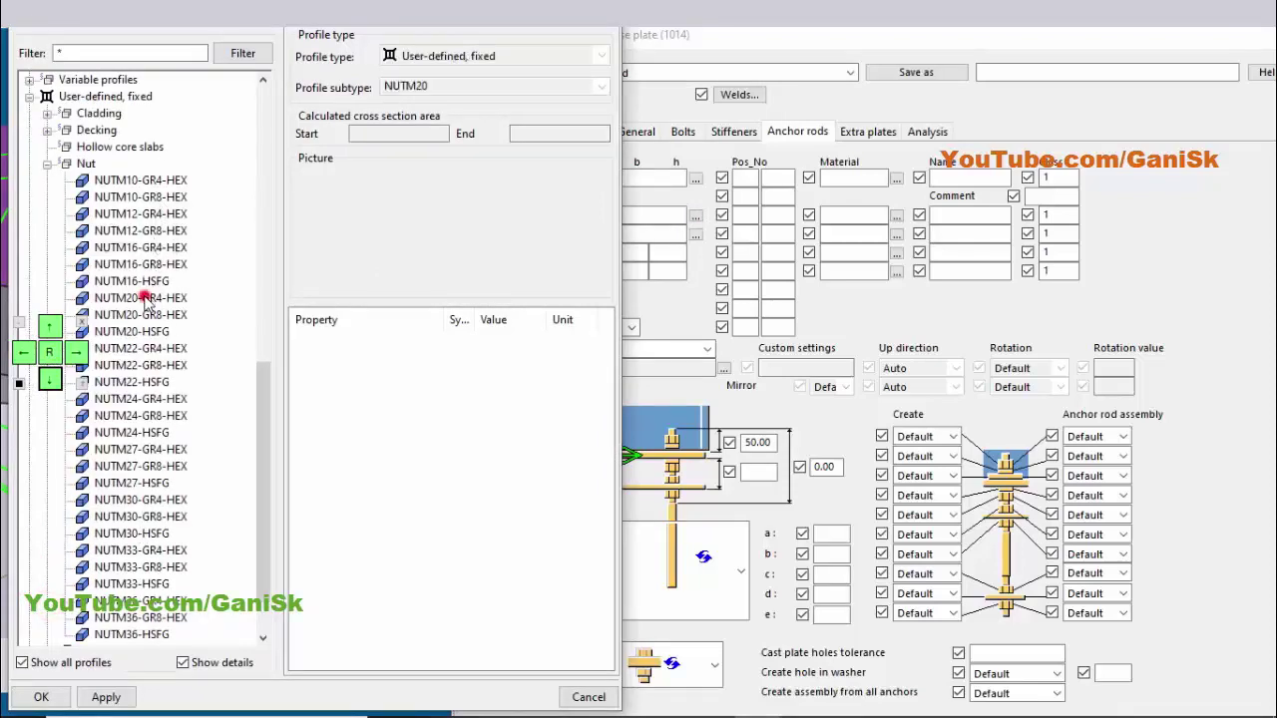
{"action": "left_click", "coordinate": [106, 697]}
{"action": "left_click", "coordinate": [41, 697]}
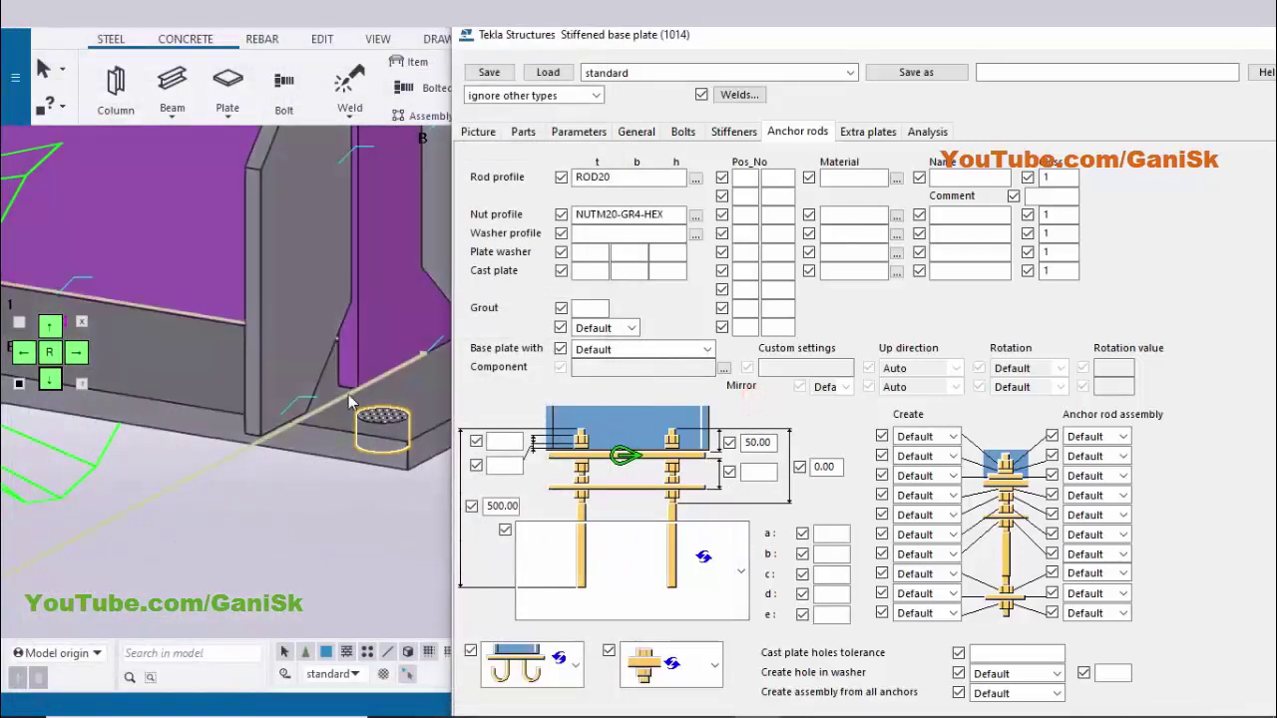
- Set the base plate to be created with anchor rods and apply the change to the connection in the model
{"action": "left_click", "coordinate": [596, 359]}
{"action": "left_click", "coordinate": [610, 394]}
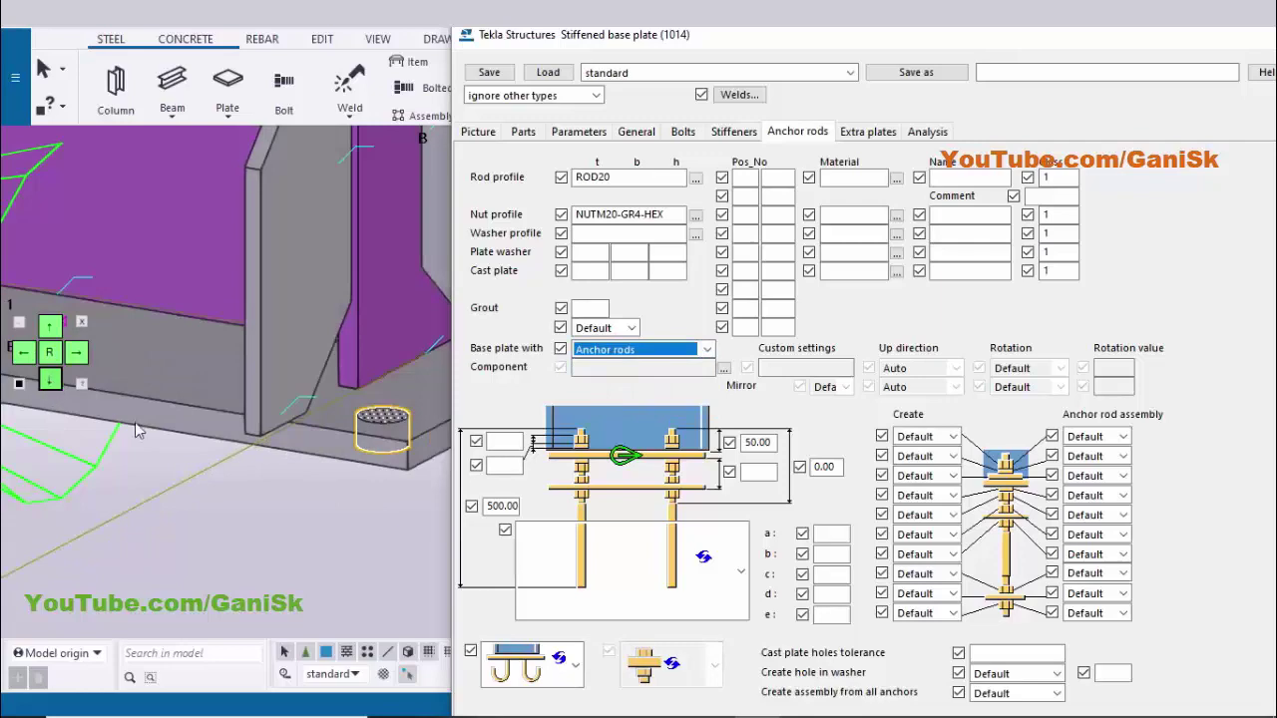
{"action": "left_click", "coordinate": [48, 381]}
{"action": "left_click", "coordinate": [48, 381]}
{"action": "left_click", "coordinate": [48, 381]}
{"action": "left_click", "coordinate": [56, 333]}
{"action": "left_click", "coordinate": [56, 333]}
{"action": "left_click", "coordinate": [56, 333]}
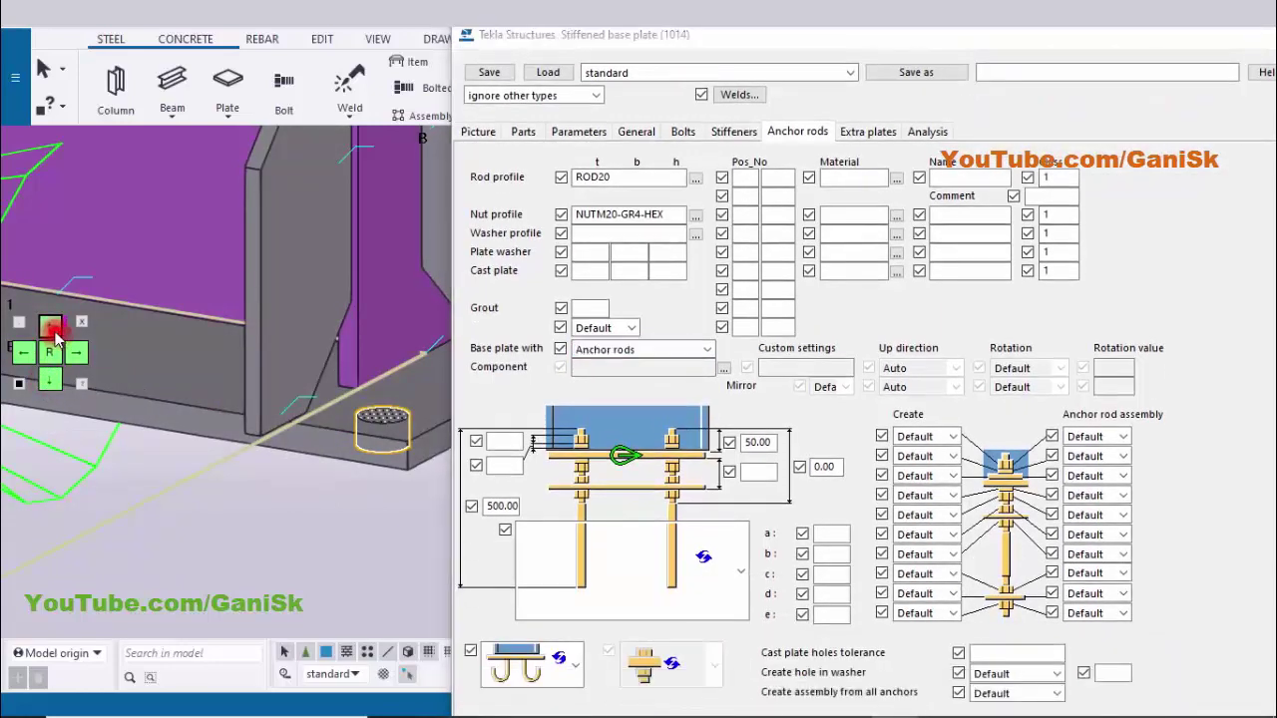
{"action": "left_click", "coordinate": [56, 333]}
{"action": "left_click", "coordinate": [56, 333]}
{"action": "left_click", "coordinate": [55, 333]}
{"action": "left_click", "coordinate": [56, 333]}
{"action": "left_click", "coordinate": [56, 333]}
{"action": "left_click", "coordinate": [617, 601]}
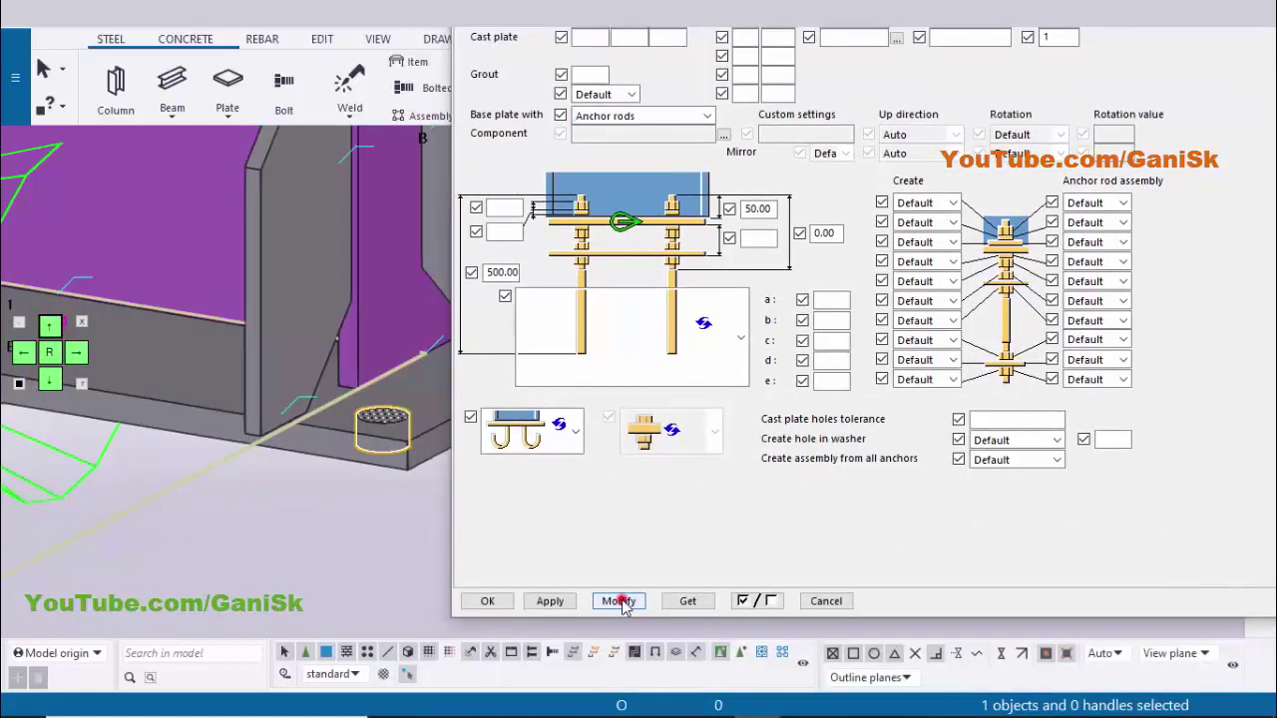
{"action": "scroll", "coordinate": [242, 482], "scroll_direction": "down", "scroll_amount": 8}
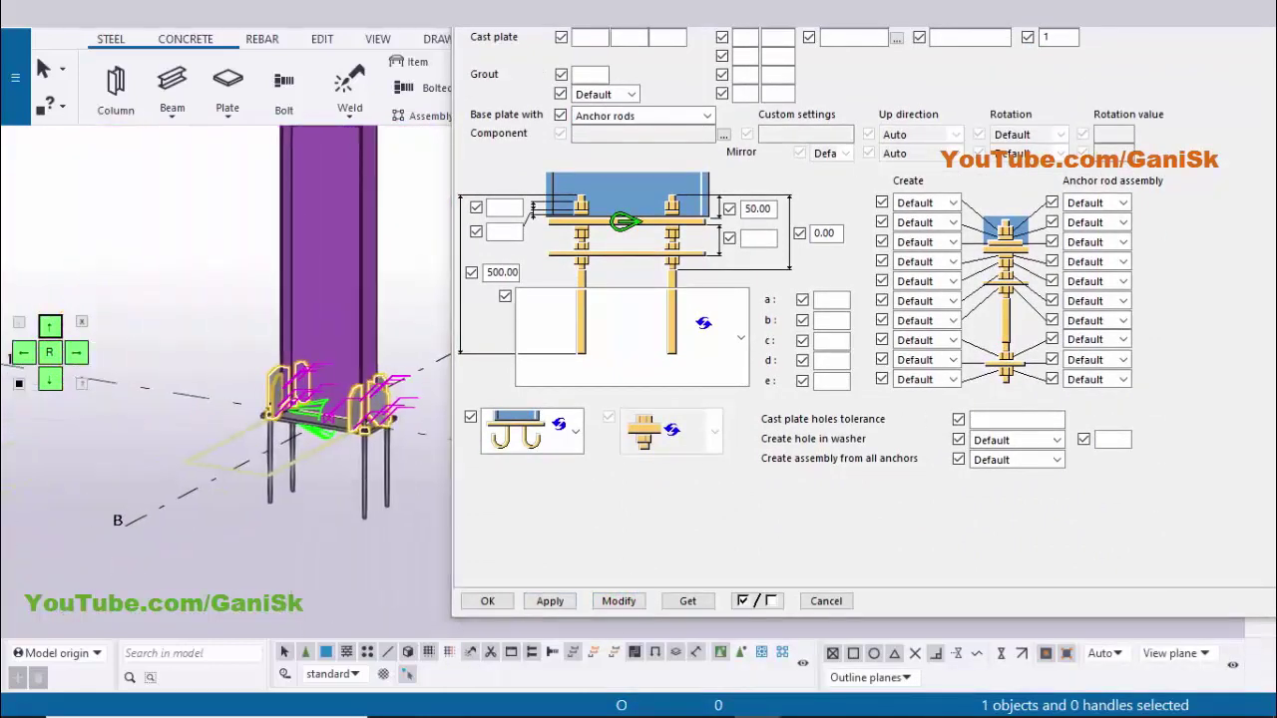
- Check the anchor rods in the PDF drawing, then give them the L-bent shape with a 450 mm length and update the connection
{"action": "left_click", "coordinate": [711, 700]}
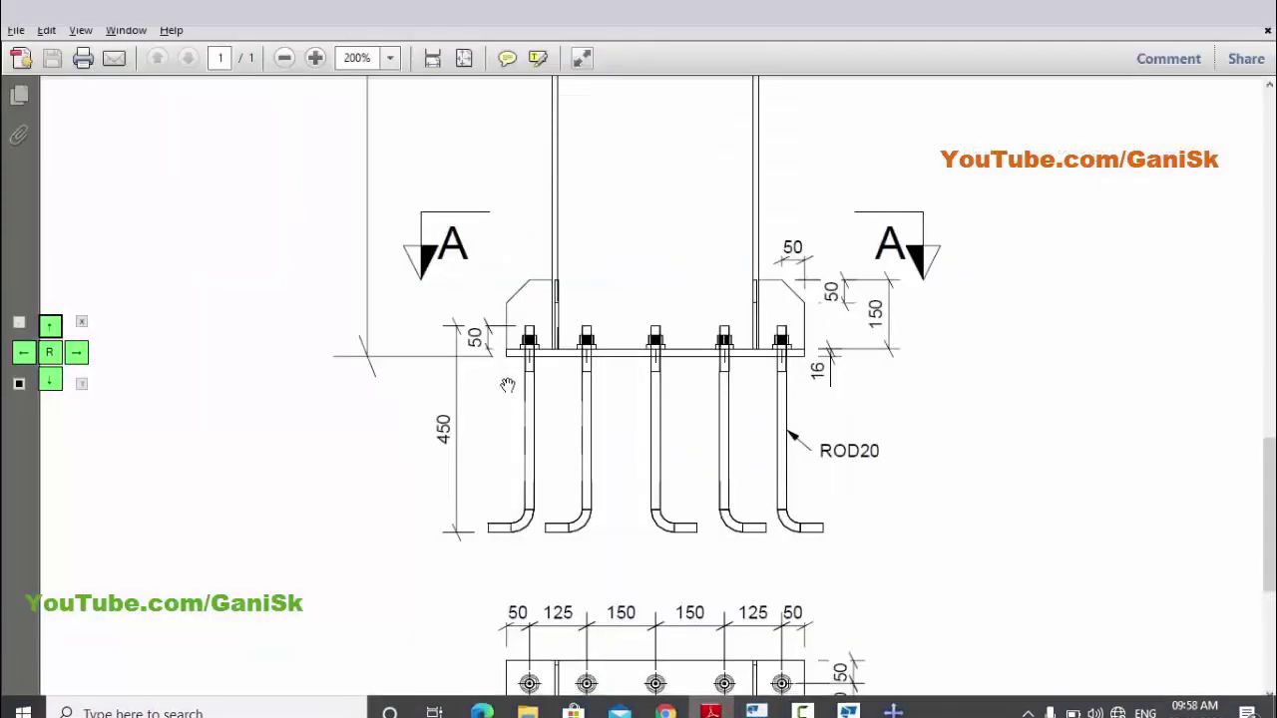
{"action": "key", "text": "alt+Tab"}
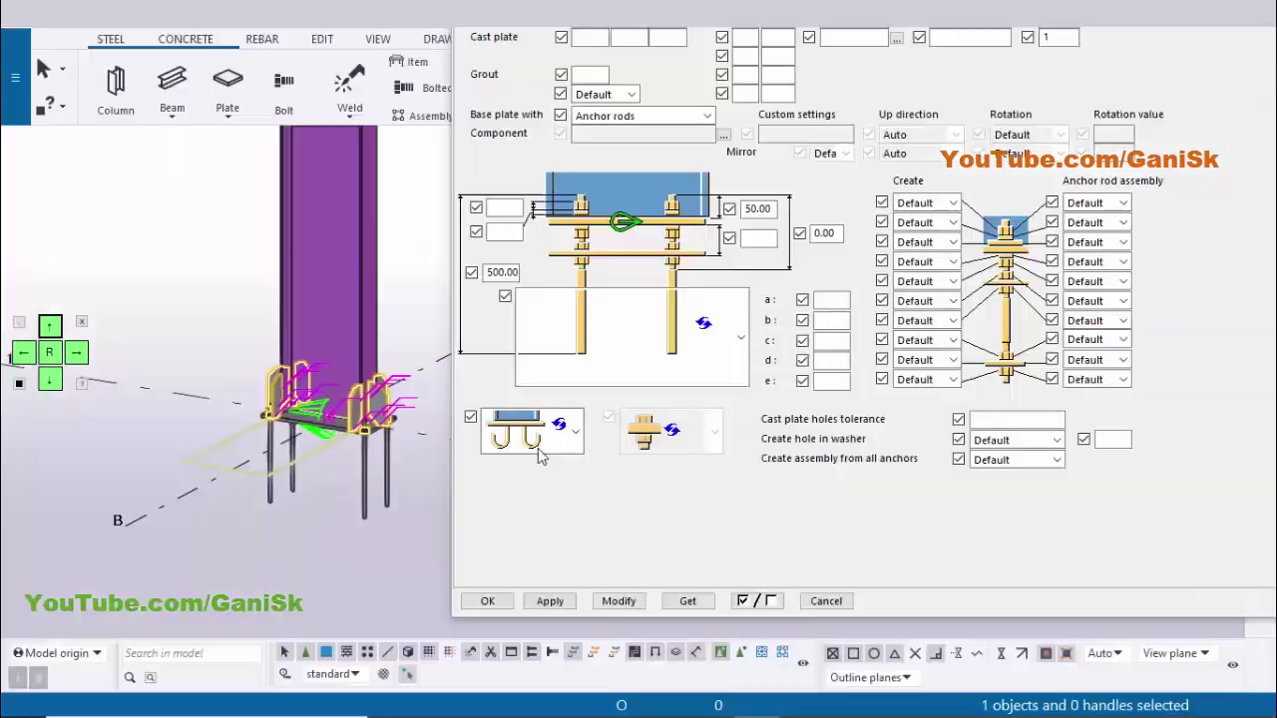
{"action": "left_click", "coordinate": [592, 348]}
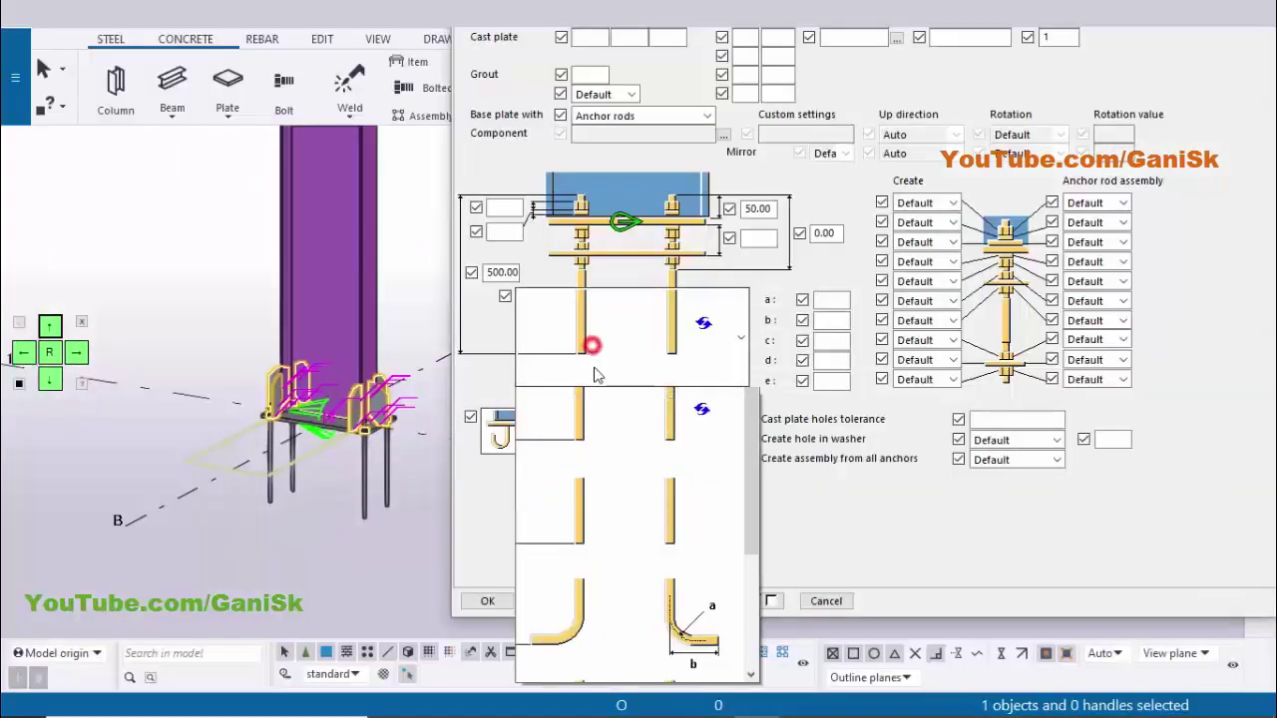
{"action": "left_click", "coordinate": [579, 639]}
{"action": "double_click", "coordinate": [489, 271]}
{"action": "type", "text": "450"}
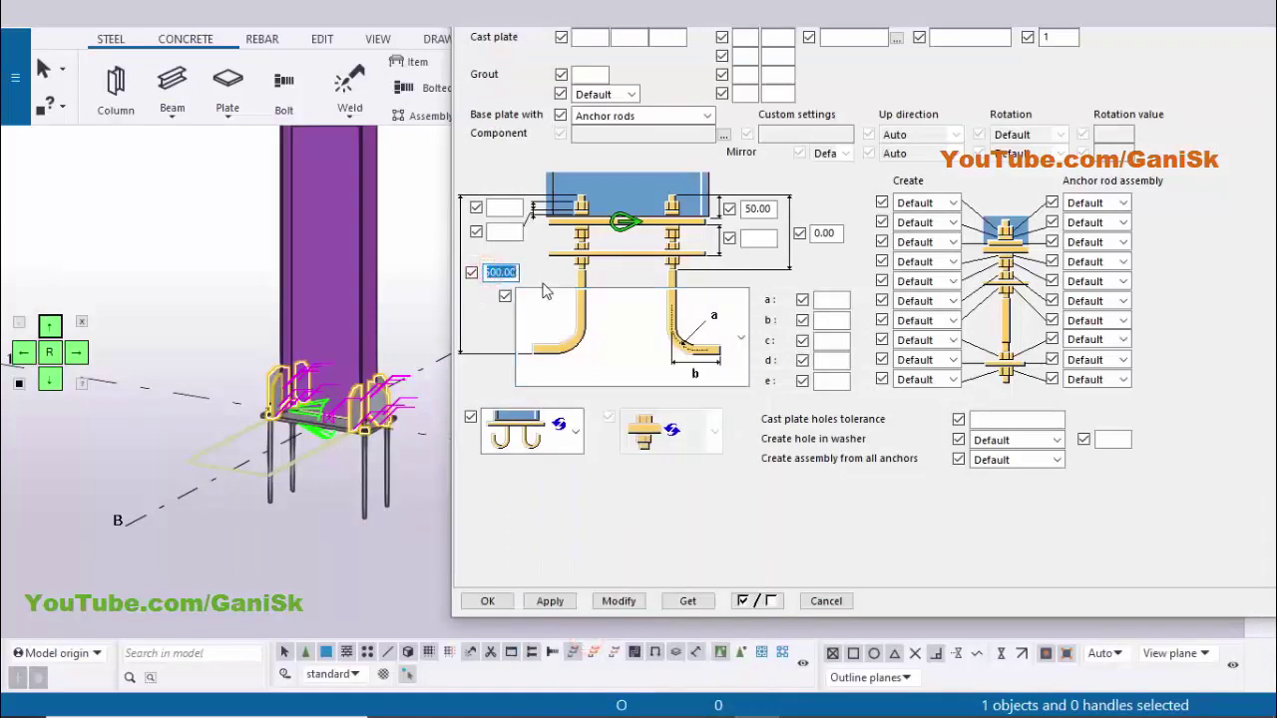
{"action": "left_click", "coordinate": [619, 601]}
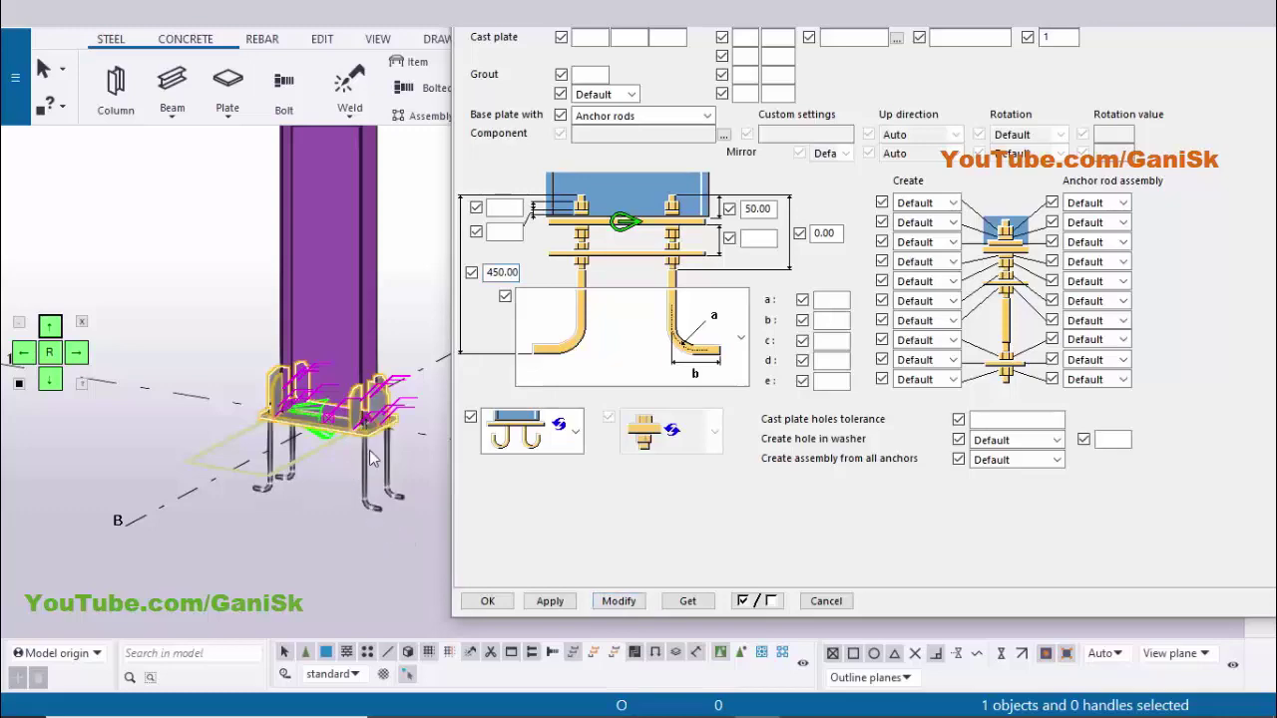
{"action": "scroll", "coordinate": [372, 382], "scroll_direction": "up", "scroll_amount": 5}
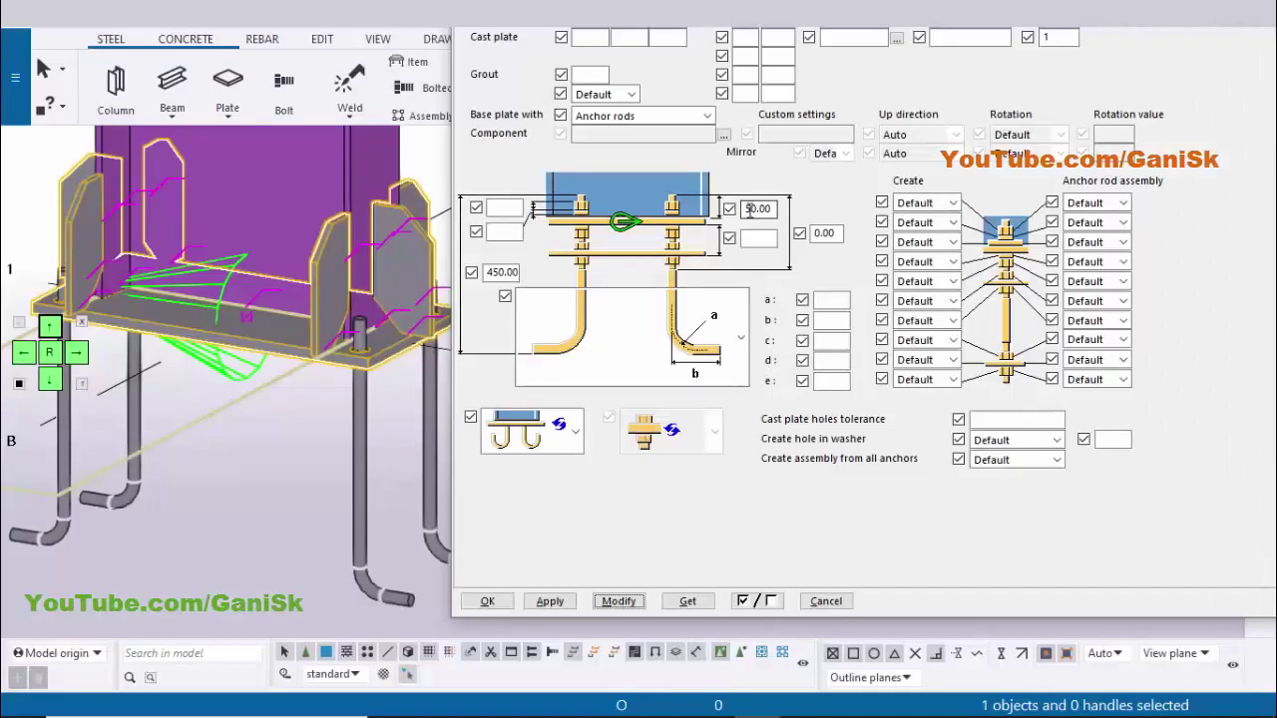
- Set the threaded length at the top of the anchor rods to 100 mm and update the connection
{"action": "left_click", "coordinate": [743, 208]}
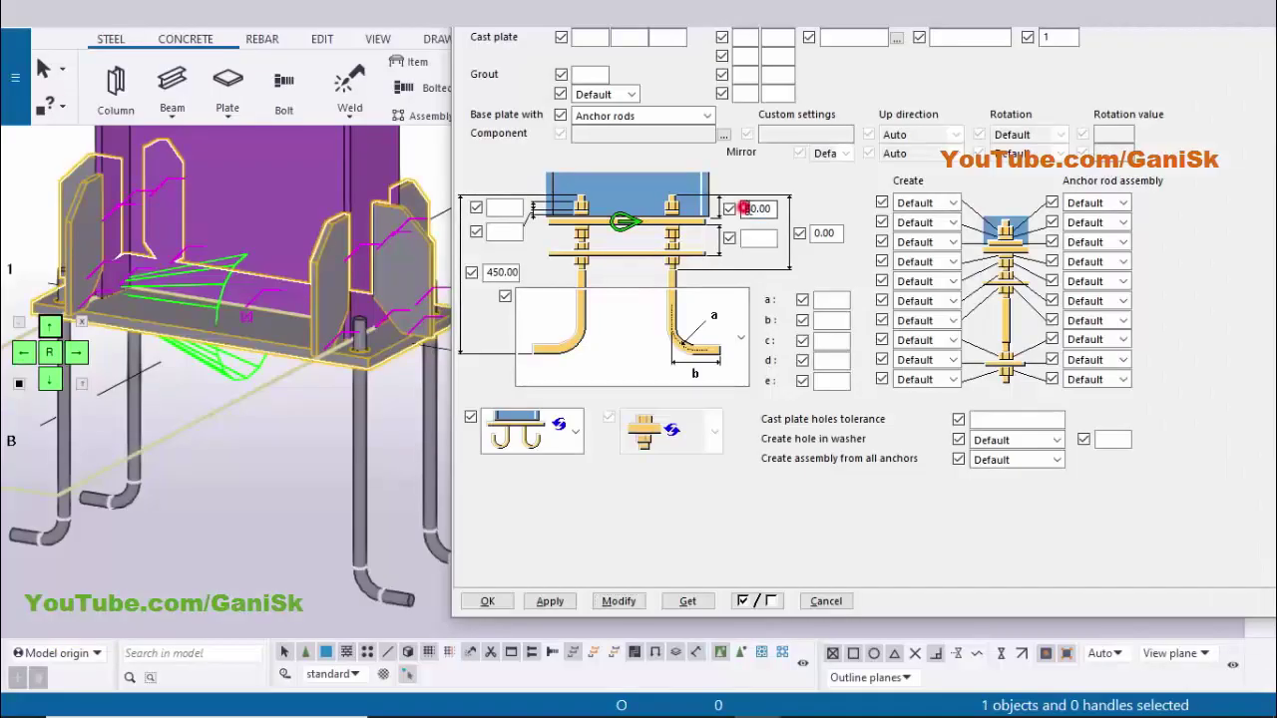
{"action": "left_click_drag", "start_coordinate": [743, 207], "coordinate": [779, 209]}
{"action": "left_click", "coordinate": [835, 235]}
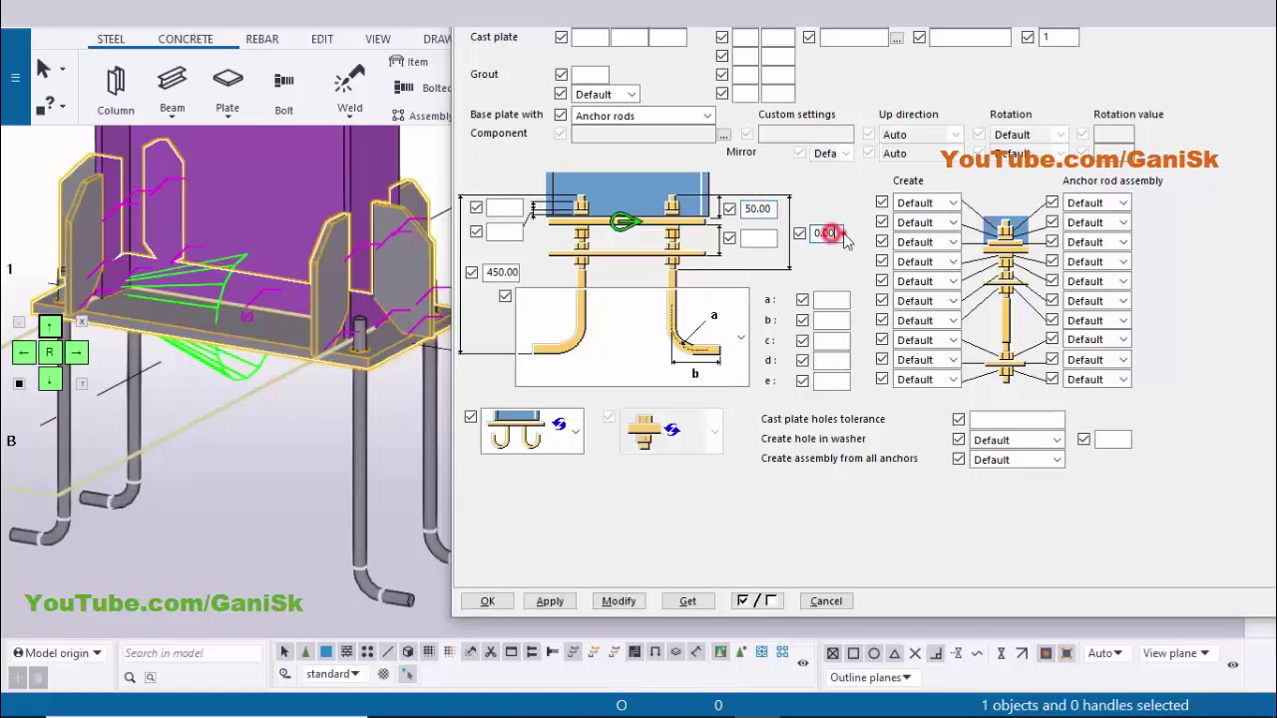
{"action": "left_click_drag", "start_coordinate": [844, 234], "coordinate": [788, 235]}
{"action": "type", "text": "1"}
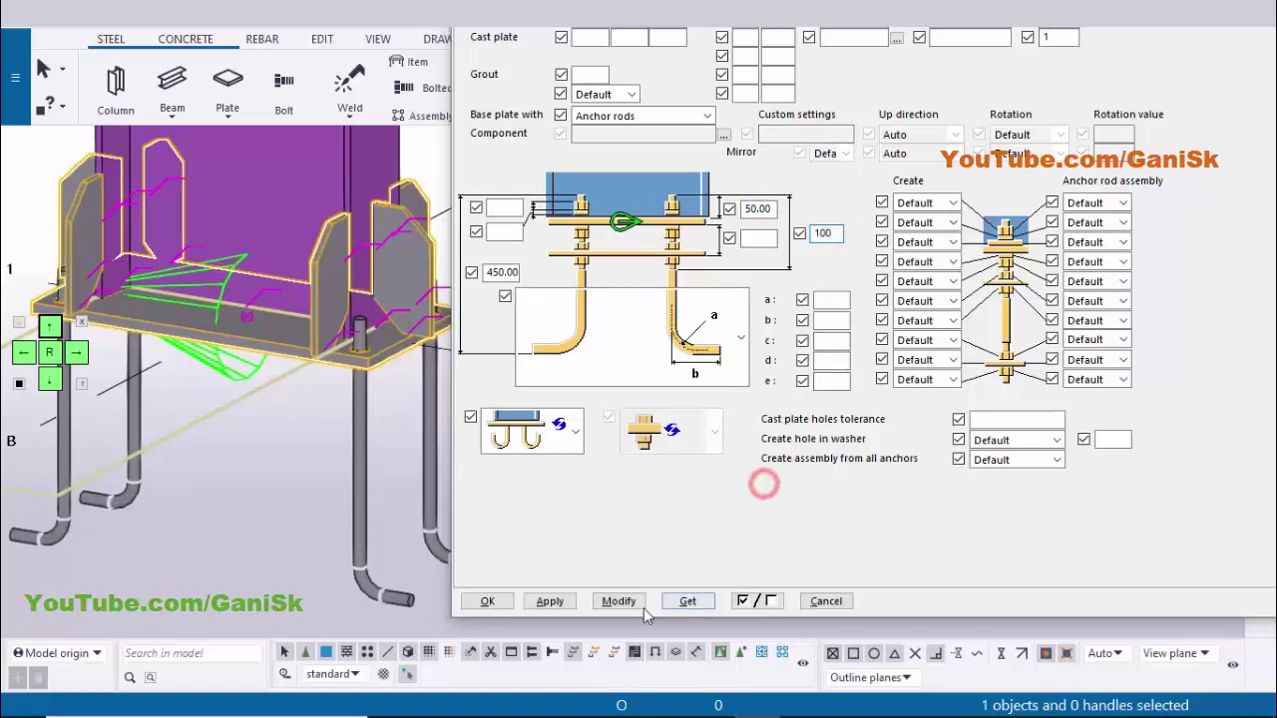
{"action": "left_click", "coordinate": [618, 601]}
{"action": "middle_click_drag", "start_coordinate": [339, 469], "coordinate": [306, 546]}
{"action": "scroll", "coordinate": [322, 417], "scroll_direction": "up", "scroll_amount": 5}
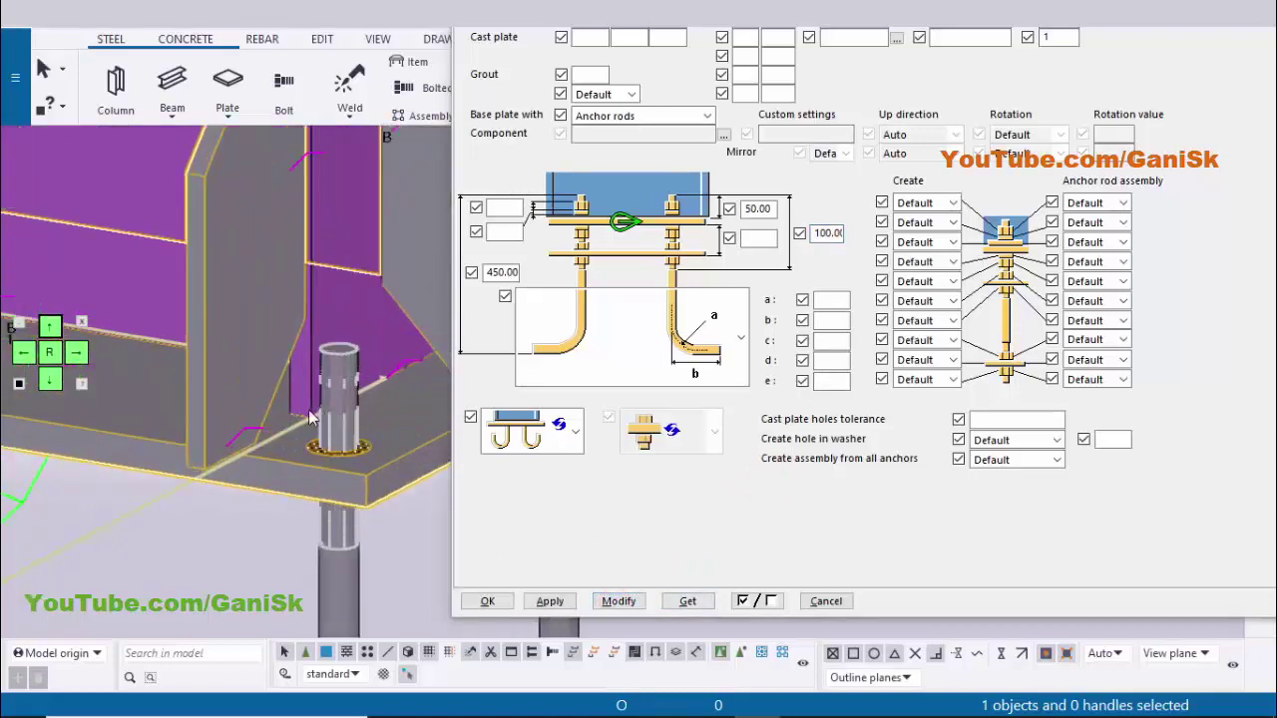
- Turn on creation of the top nut and the washer beneath it for the anchor rods, and update the connection
{"action": "scroll", "coordinate": [323, 430], "scroll_direction": "down", "scroll_amount": 2}
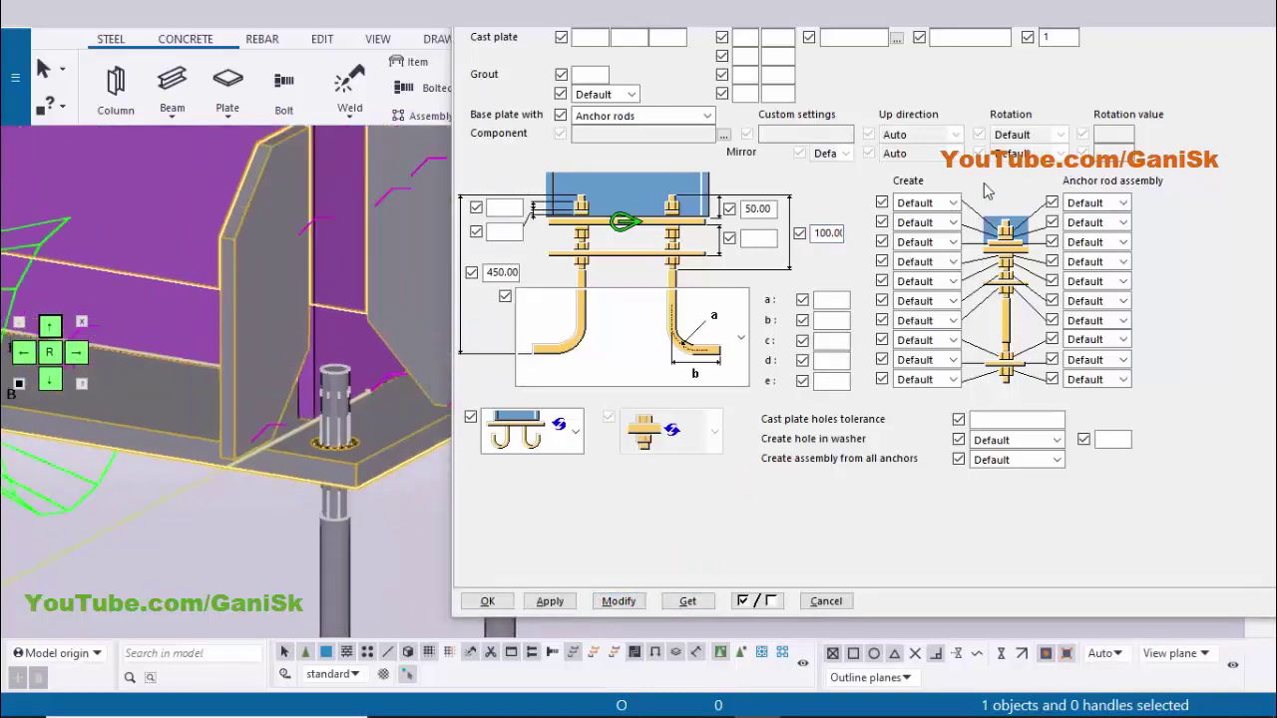
{"action": "left_click", "coordinate": [936, 202]}
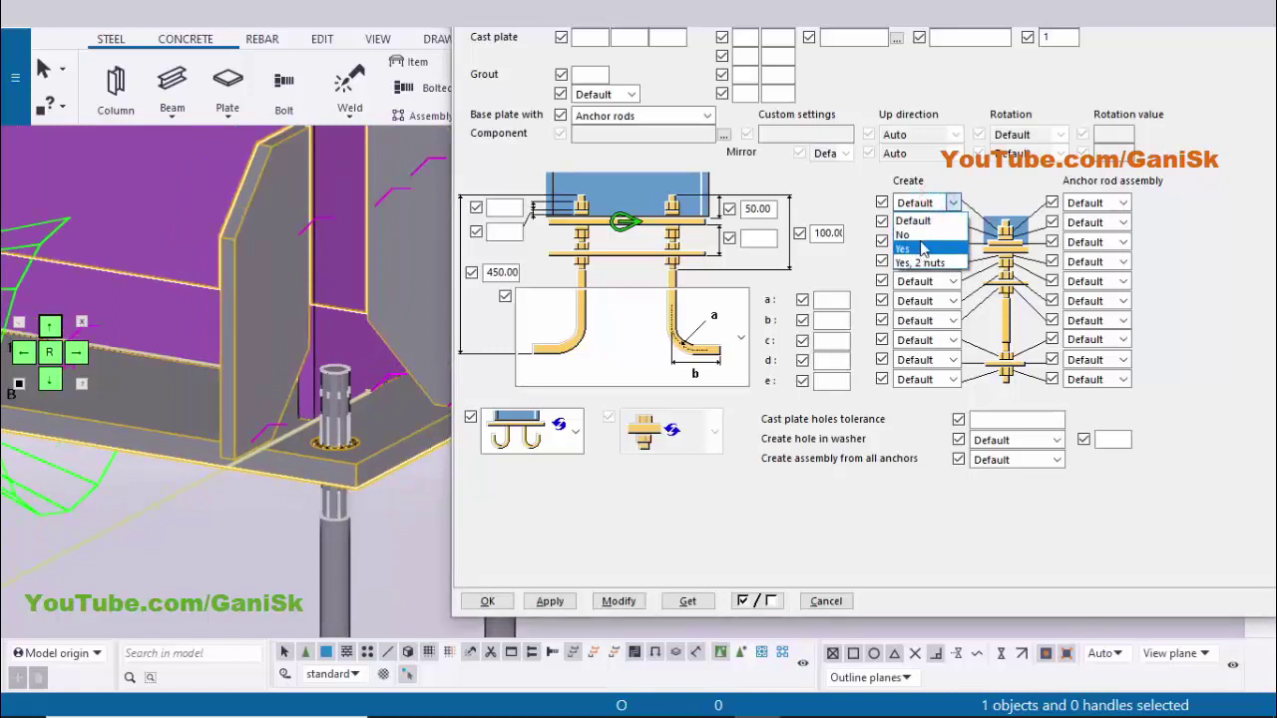
{"action": "left_click", "coordinate": [923, 247]}
{"action": "left_click", "coordinate": [923, 227]}
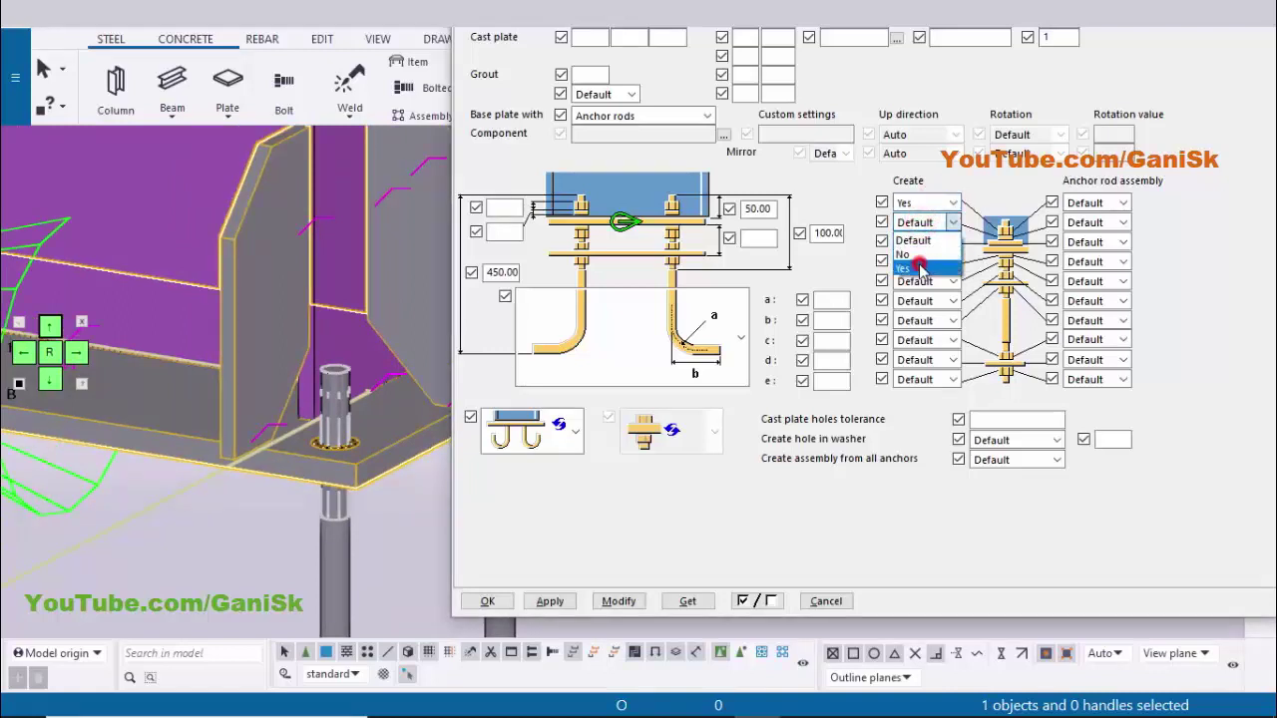
{"action": "left_click", "coordinate": [917, 261]}
{"action": "left_click", "coordinate": [620, 600]}
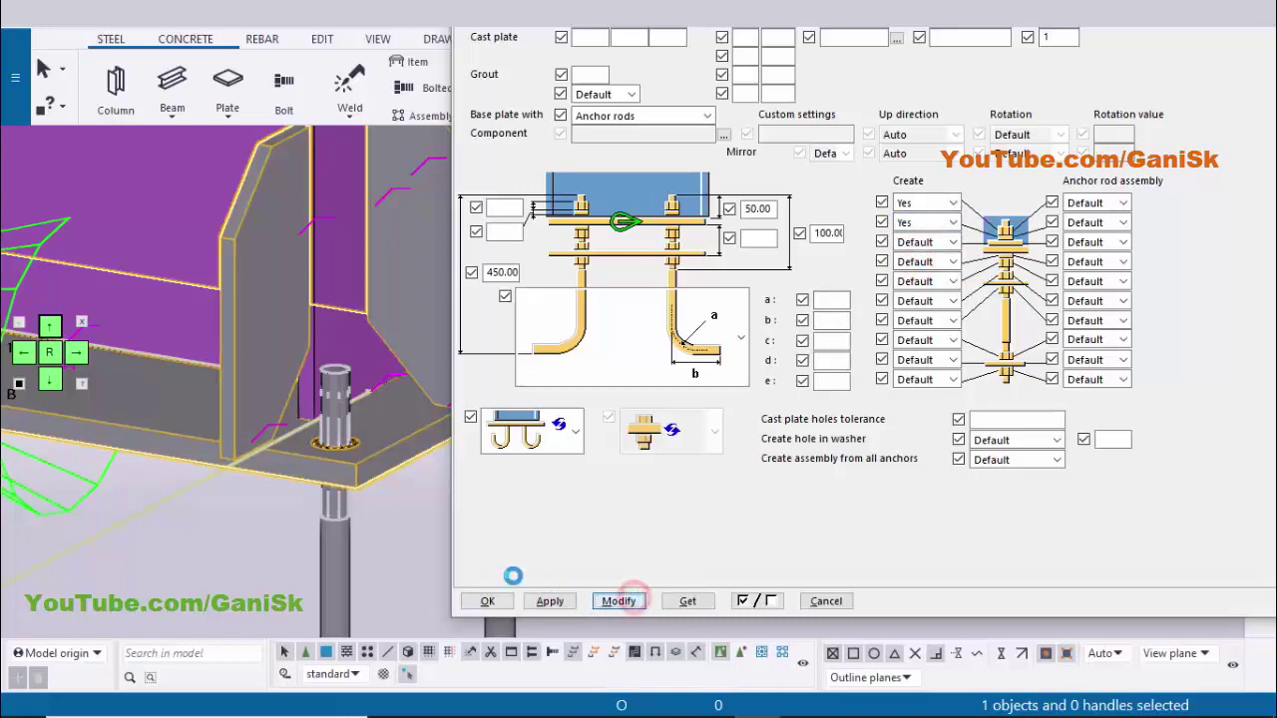
{"action": "scroll", "coordinate": [336, 419], "scroll_direction": "up", "scroll_amount": 4}
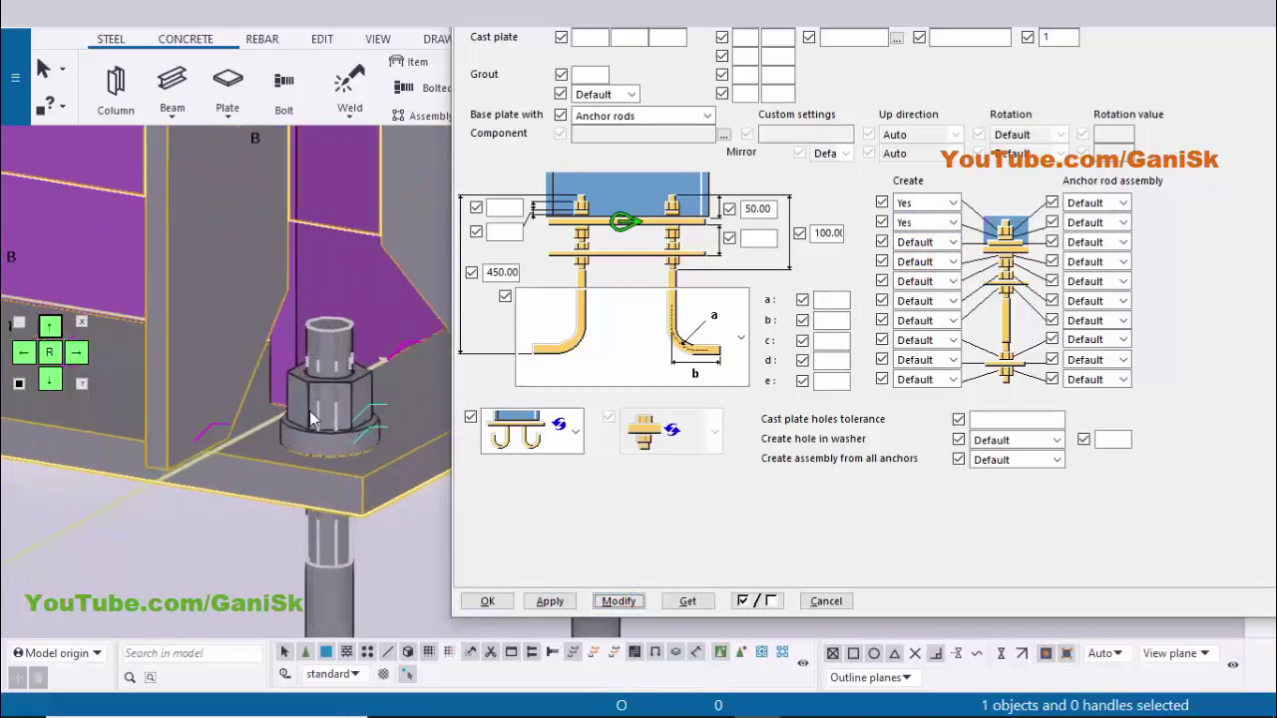
{"action": "scroll", "coordinate": [318, 421], "scroll_direction": "down", "scroll_amount": 3}
- Set the base plate's bolt size to 20 and the hole tolerance to 4 mm, and update the connection
{"action": "left_click", "coordinate": [589, 513]}
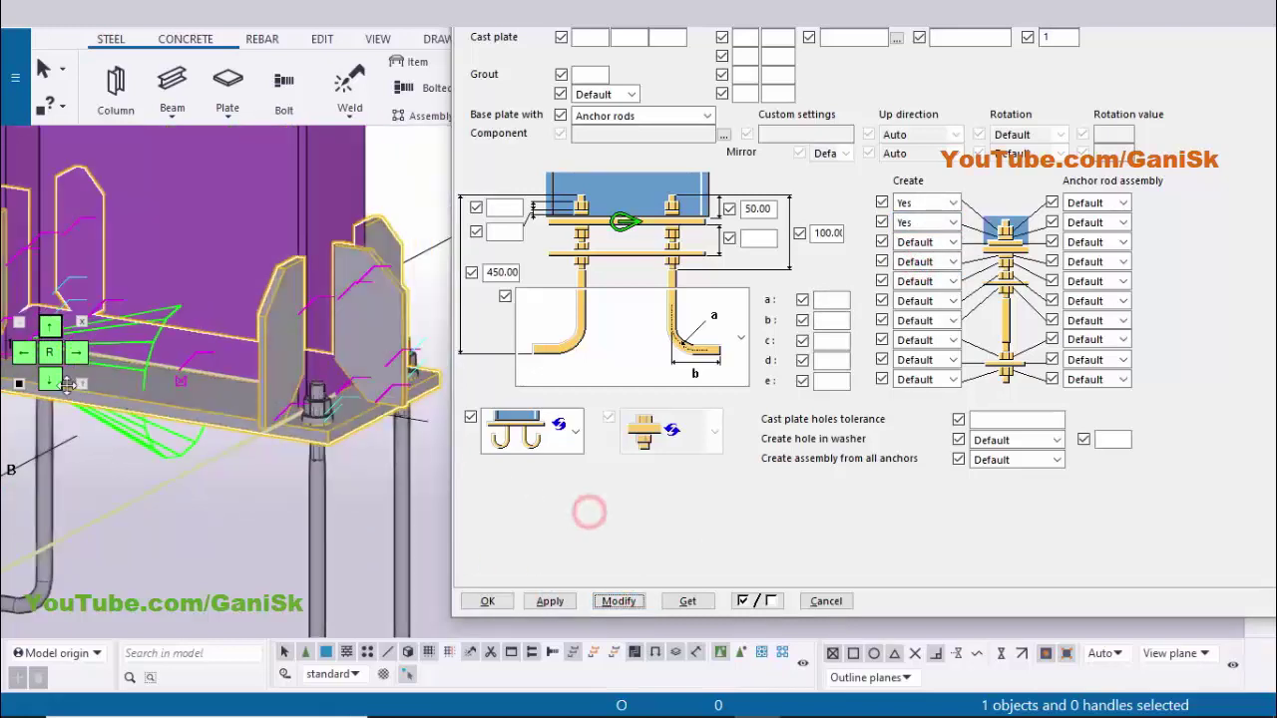
{"action": "left_click", "coordinate": [53, 380]}
{"action": "scroll", "coordinate": [723, 142], "scroll_direction": "up", "scroll_amount": 5}
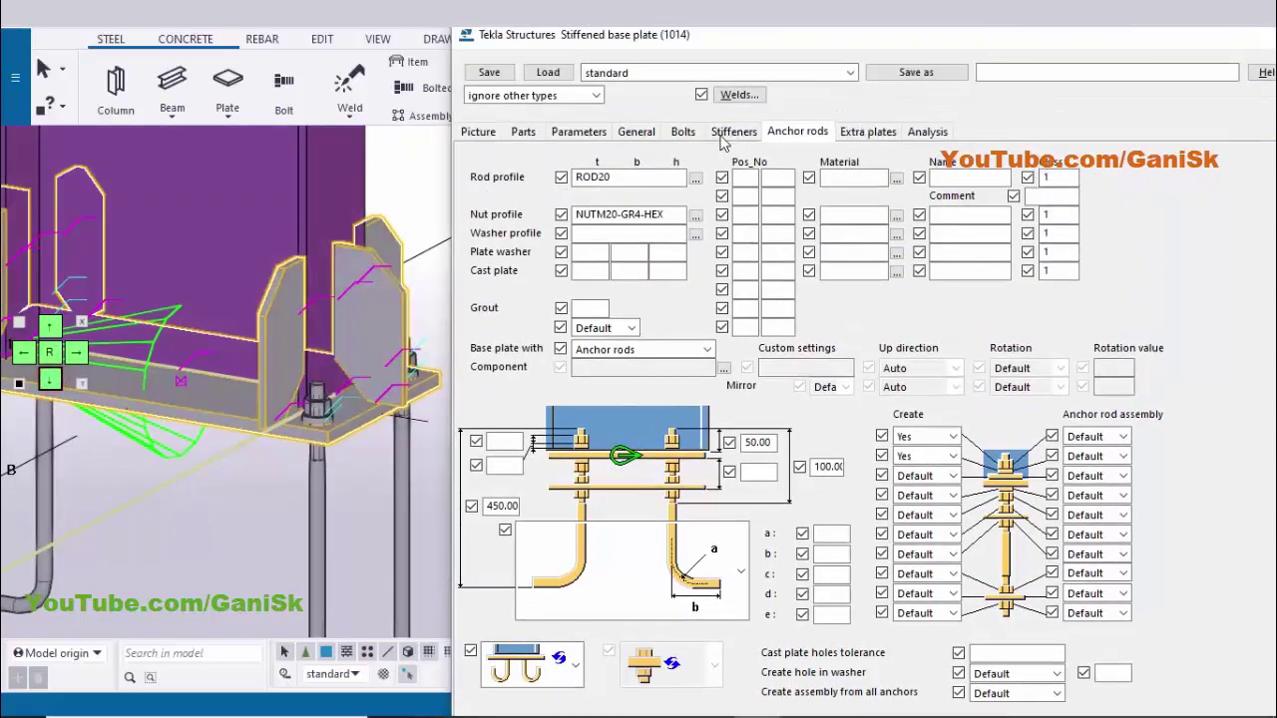
{"action": "left_click", "coordinate": [682, 132]}
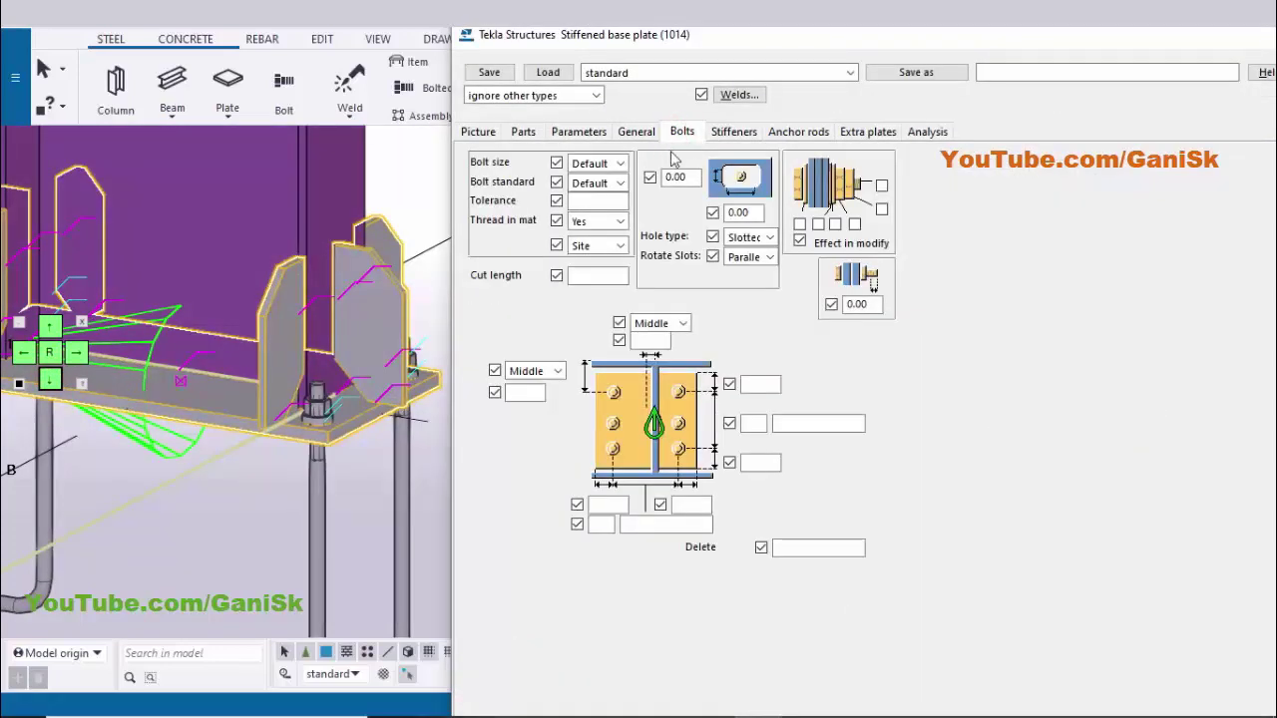
{"action": "left_click", "coordinate": [601, 165]}
{"action": "left_click", "coordinate": [588, 224]}
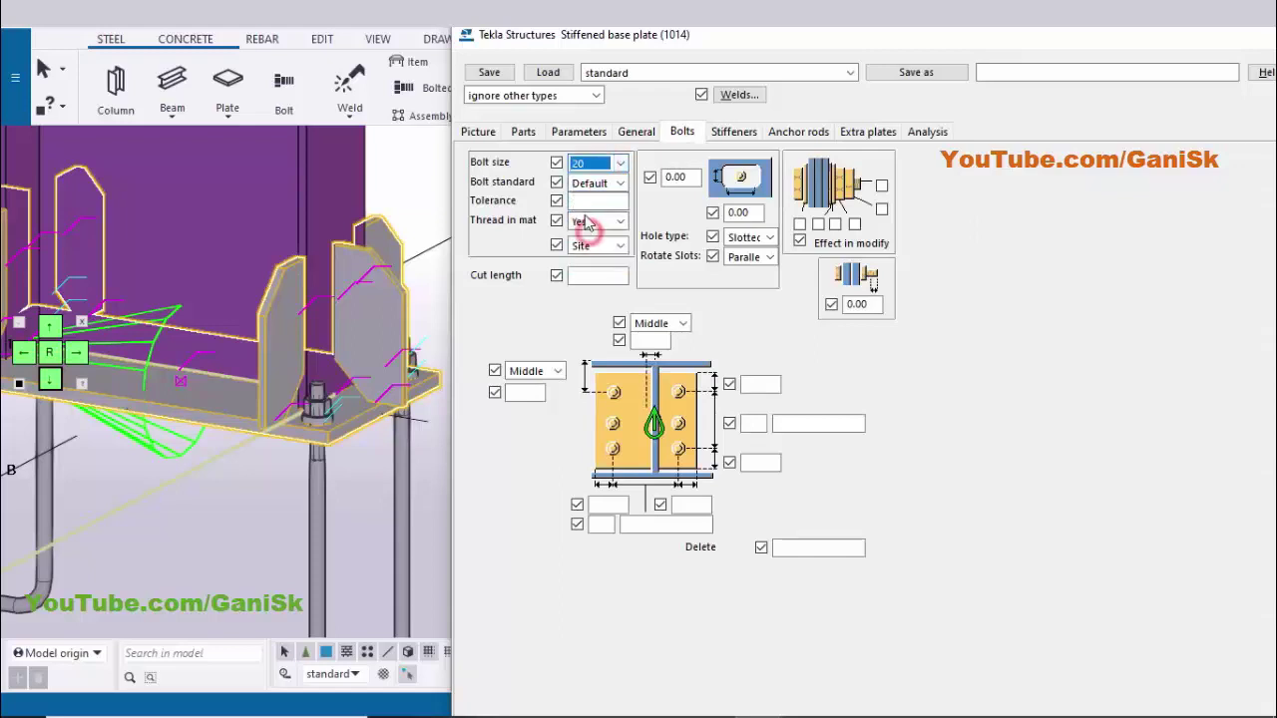
{"action": "left_click", "coordinate": [594, 200]}
{"action": "type", "text": "4"}
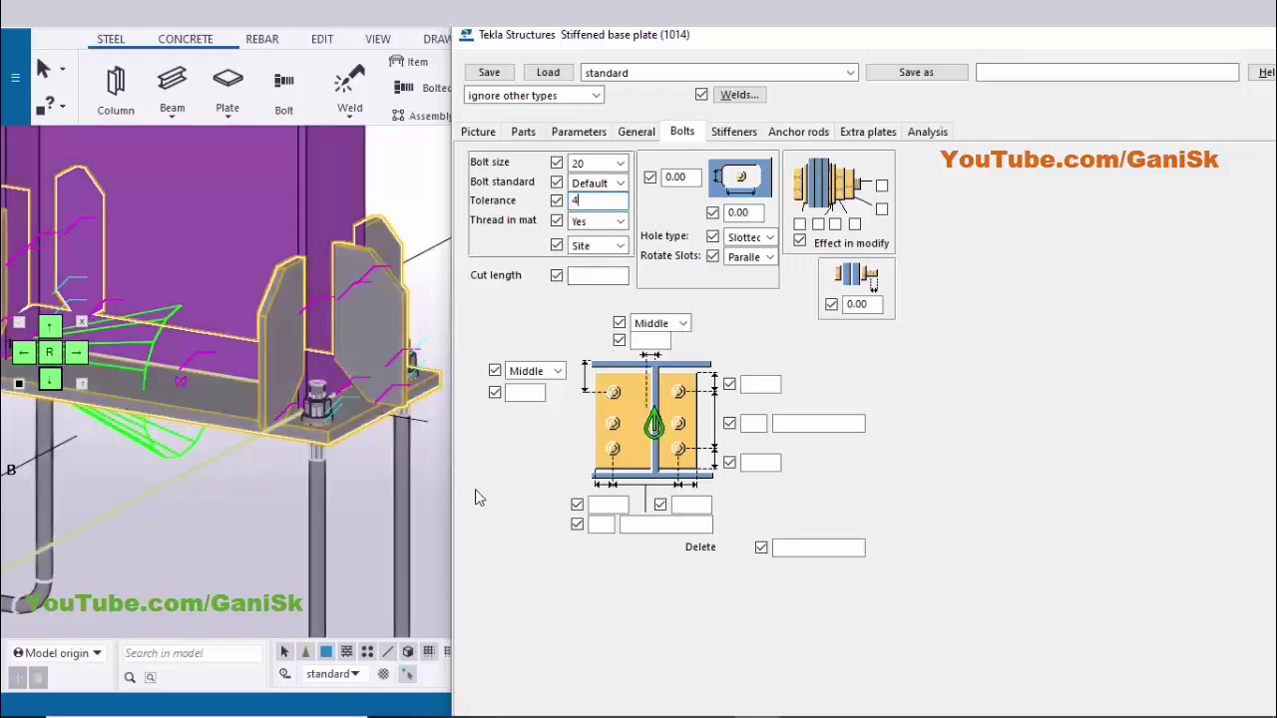
{"action": "left_click", "coordinate": [49, 331]}
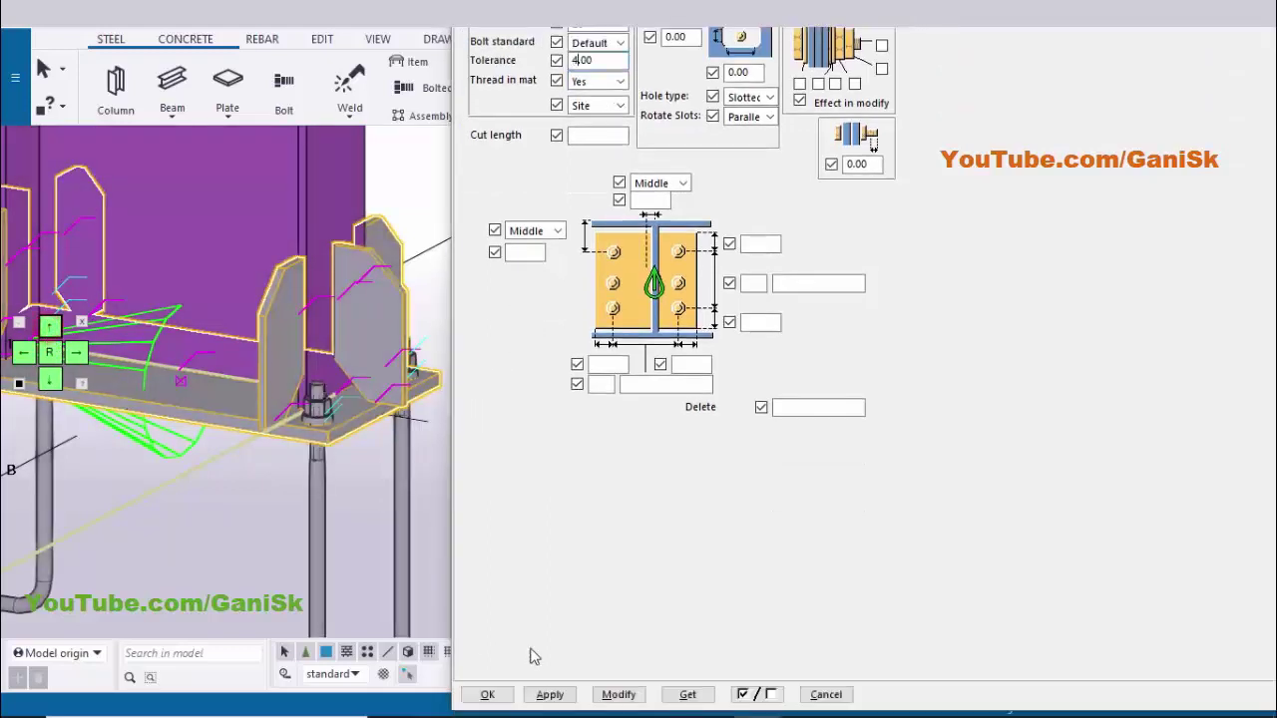
{"action": "left_click", "coordinate": [618, 695]}
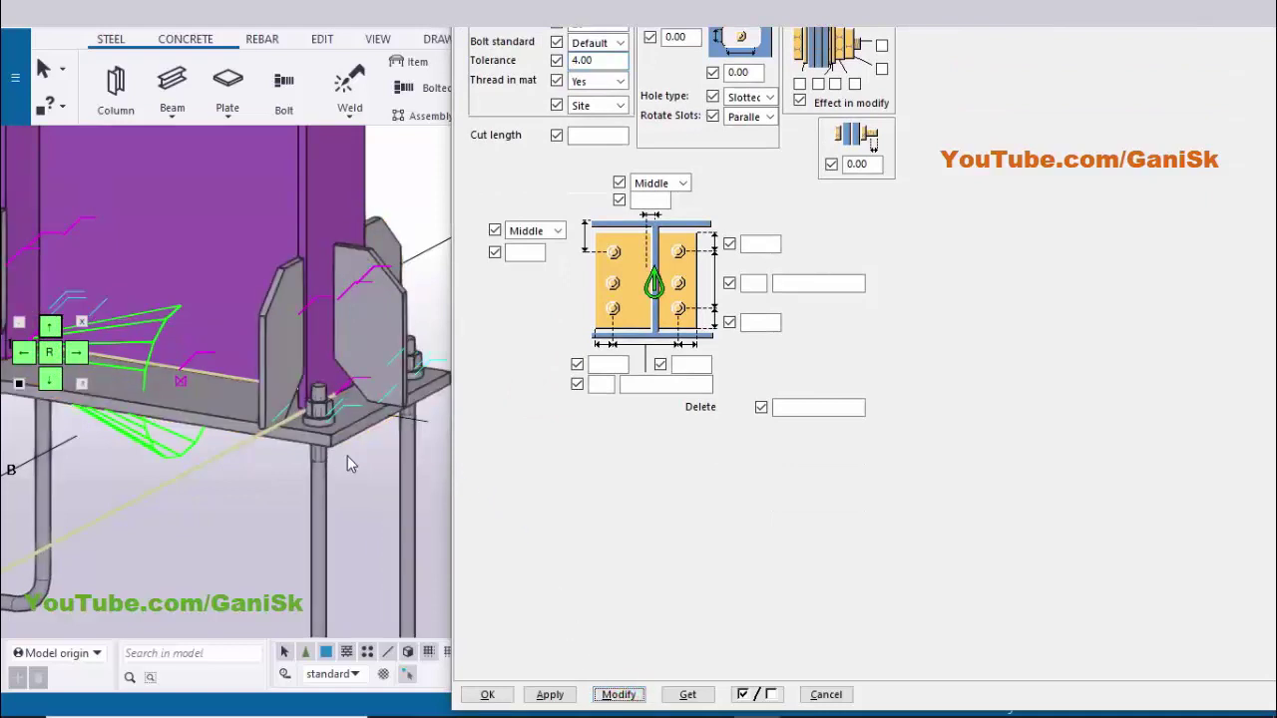
{"action": "middle_click_drag", "start_coordinate": [337, 451], "coordinate": [250, 442]}
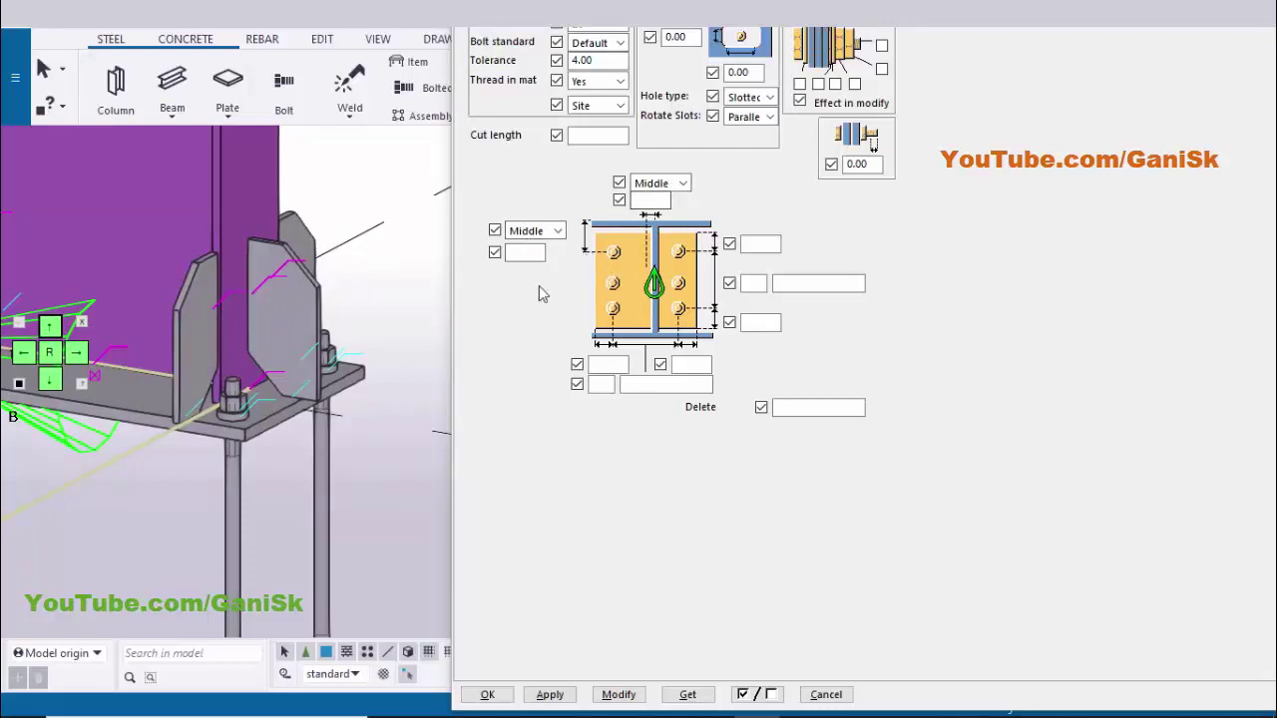
{"action": "middle_click_drag", "start_coordinate": [330, 313], "coordinate": [300, 289], "text": "ctrl"}
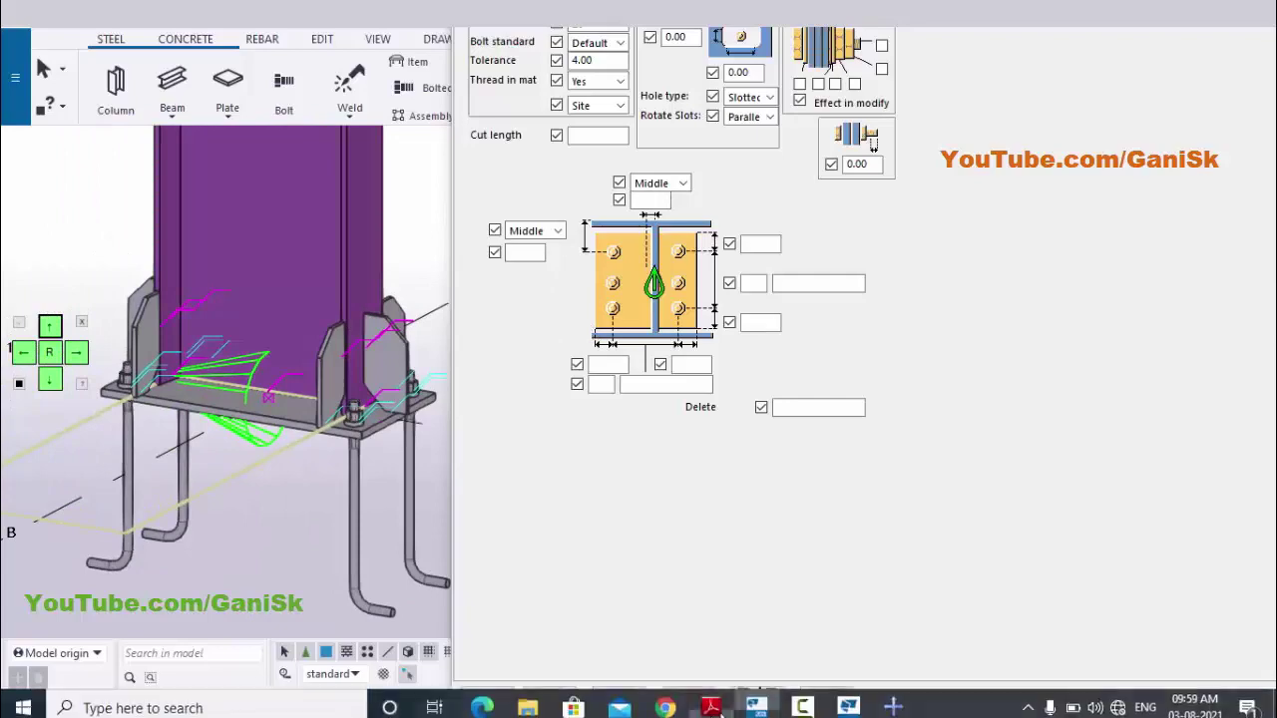
- Check section A-A in the PDF drawing and set both bolt edge distances along the base plate's length to 50 mm
{"action": "left_click", "coordinate": [709, 704]}
{"action": "scroll", "coordinate": [678, 482], "scroll_direction": "down", "scroll_amount": 5}
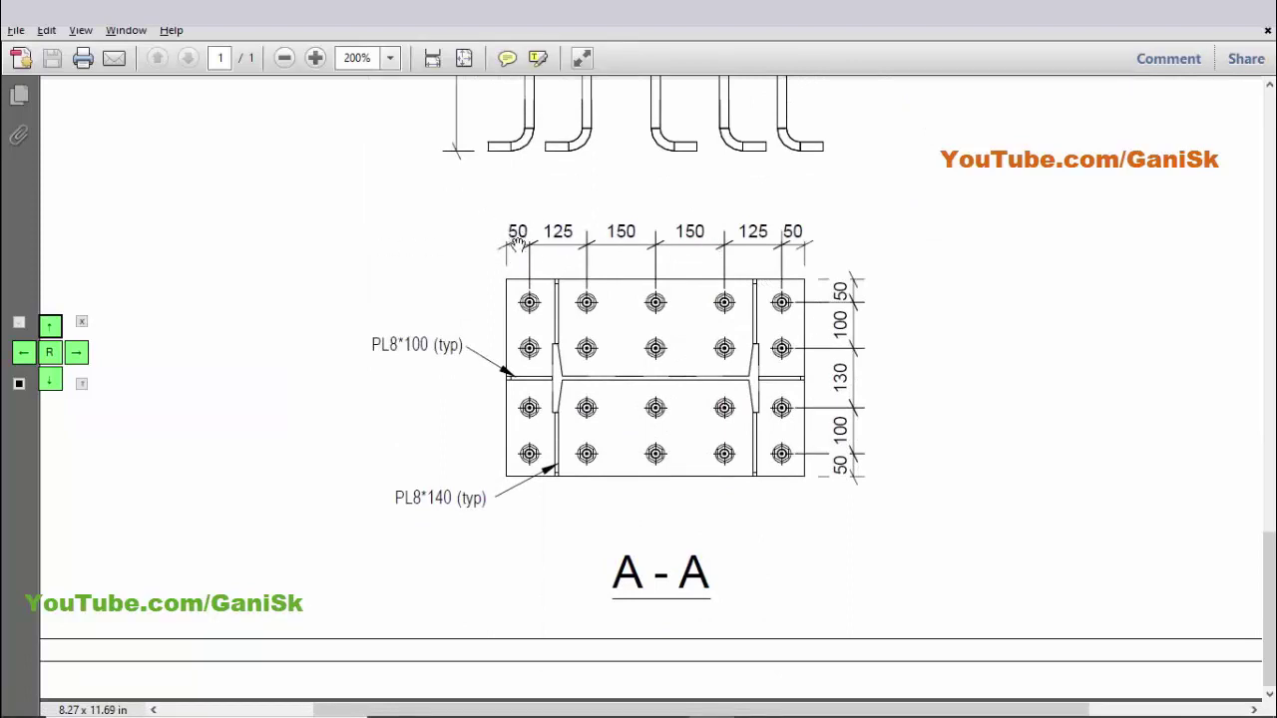
{"action": "key", "text": "alt+Tab"}
{"action": "left_click", "coordinate": [752, 242]}
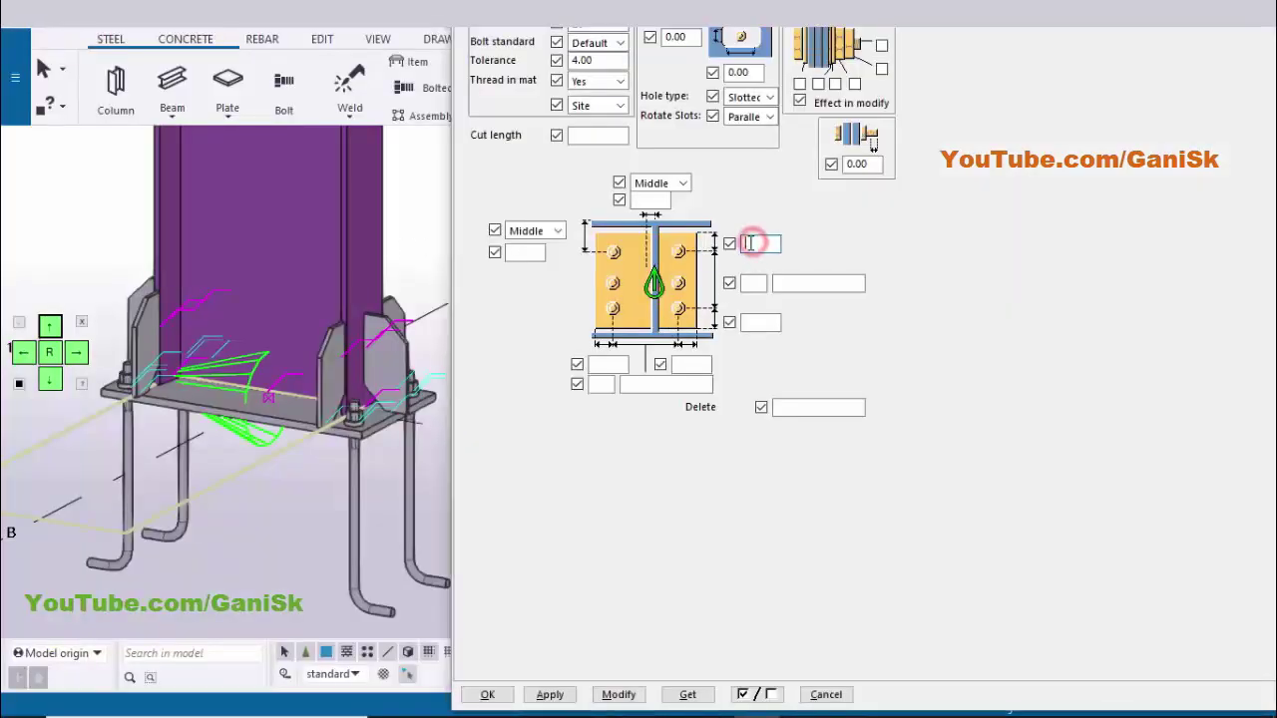
{"action": "type", "text": "50"}
{"action": "left_click", "coordinate": [754, 322]}
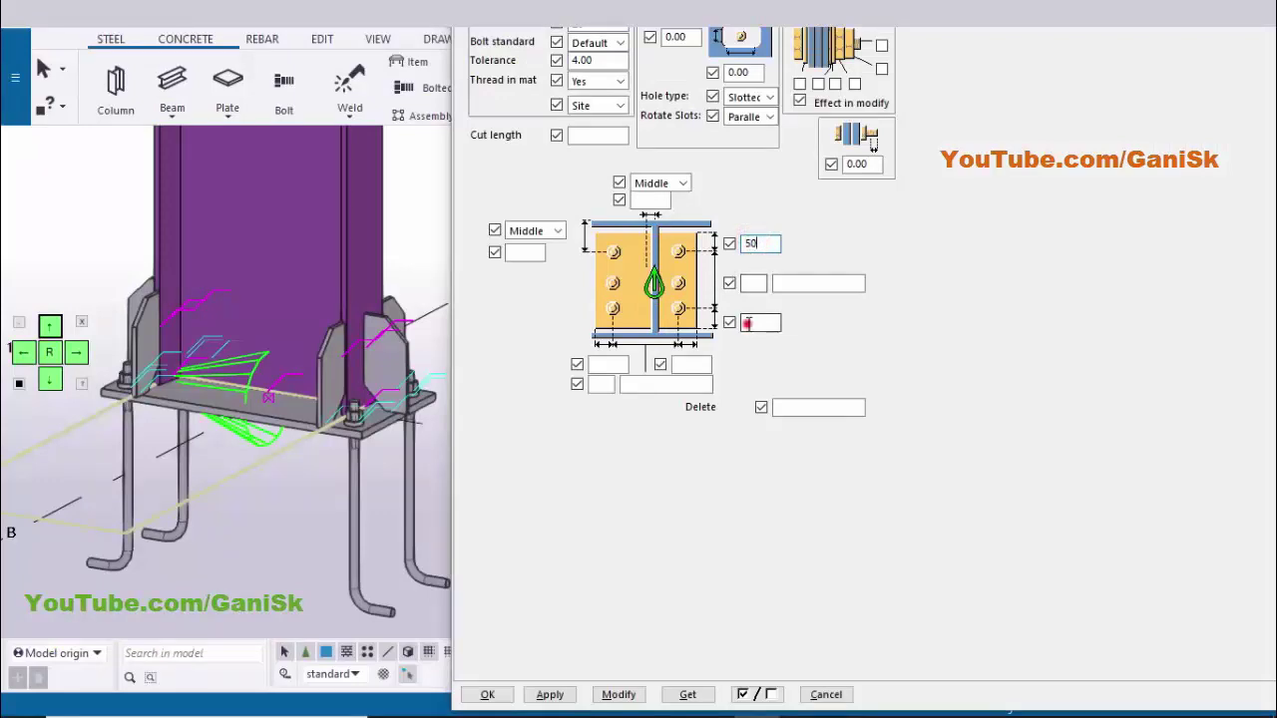
{"action": "type", "text": "50"}
- Check the bolt rows in section A-A of the PDF drawing and set 5 bolts along the base plate's length
{"action": "key", "text": "alt+Tab"}
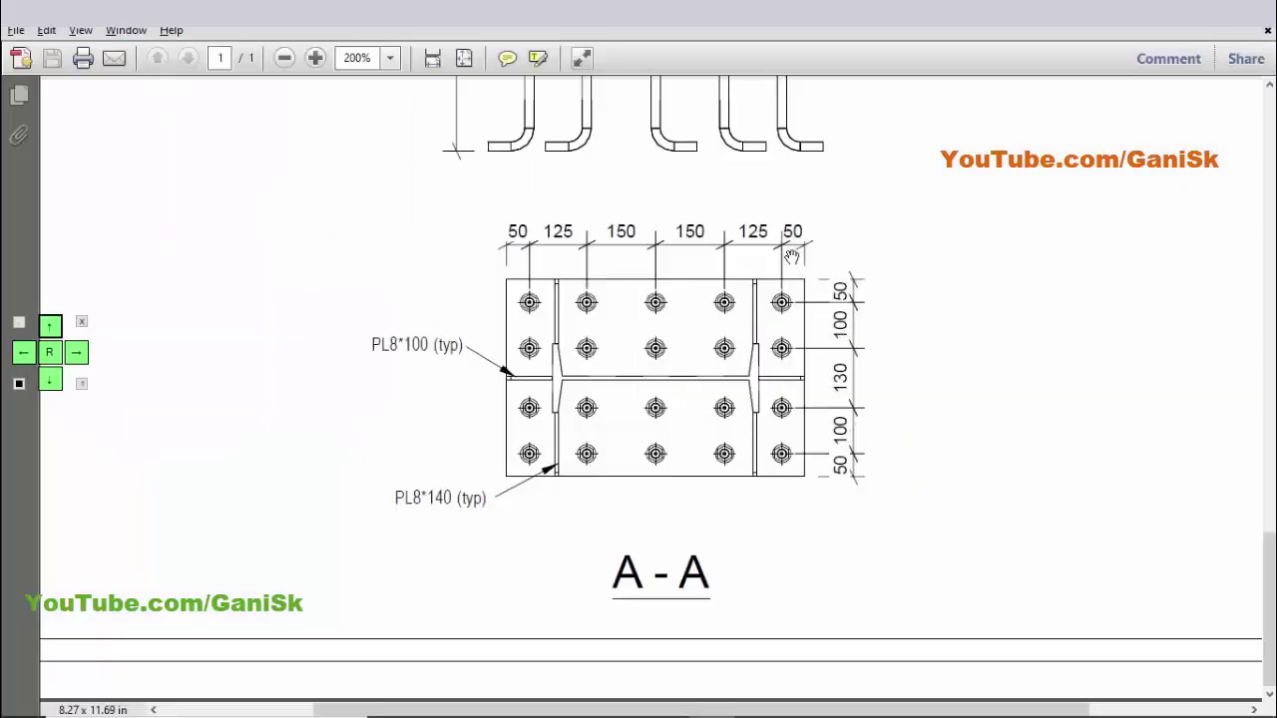
{"action": "key", "text": "alt+Tab"}
{"action": "left_click", "coordinate": [754, 284]}
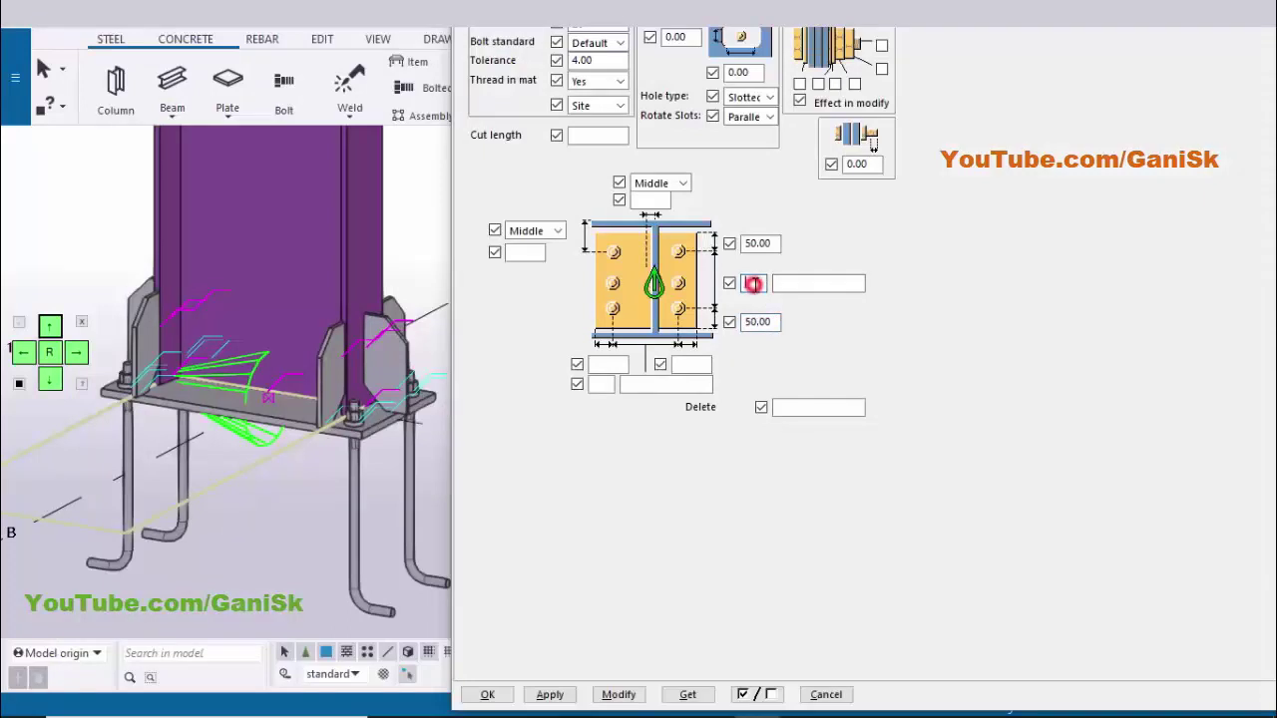
{"action": "key", "text": "alt+Tab"}
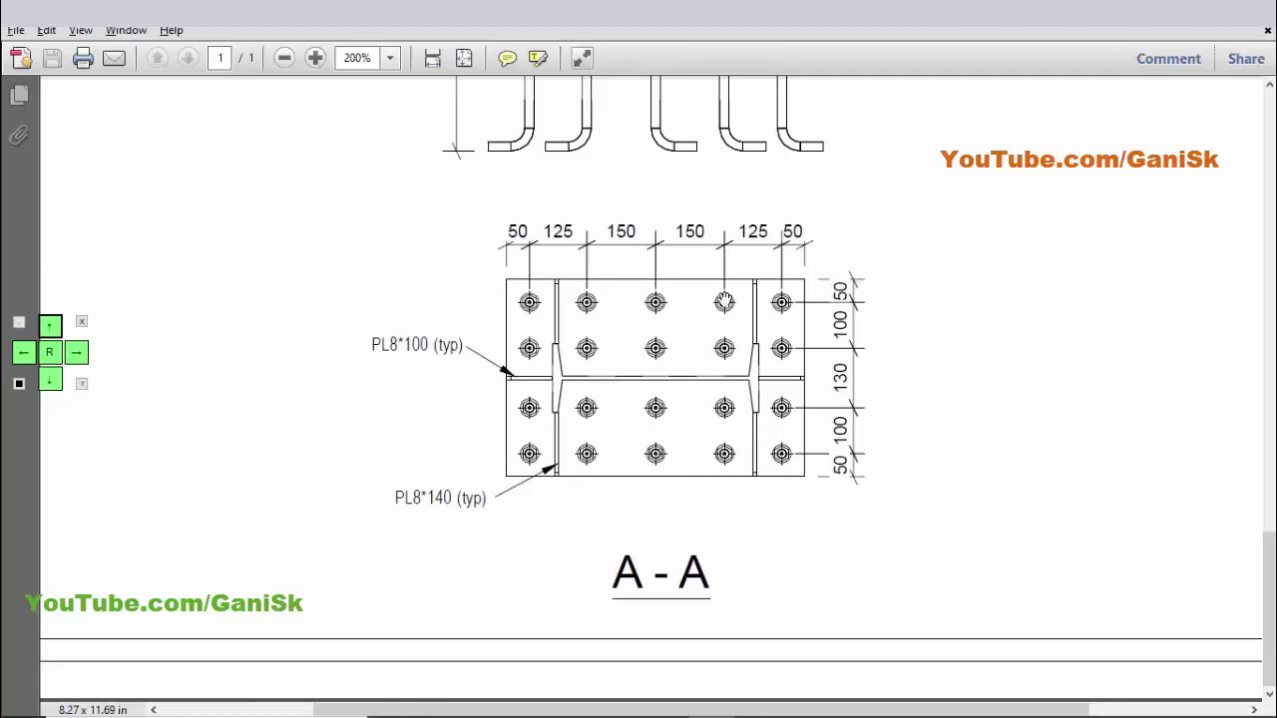
{"action": "key", "text": "alt+Tab"}
{"action": "left_click", "coordinate": [754, 284]}
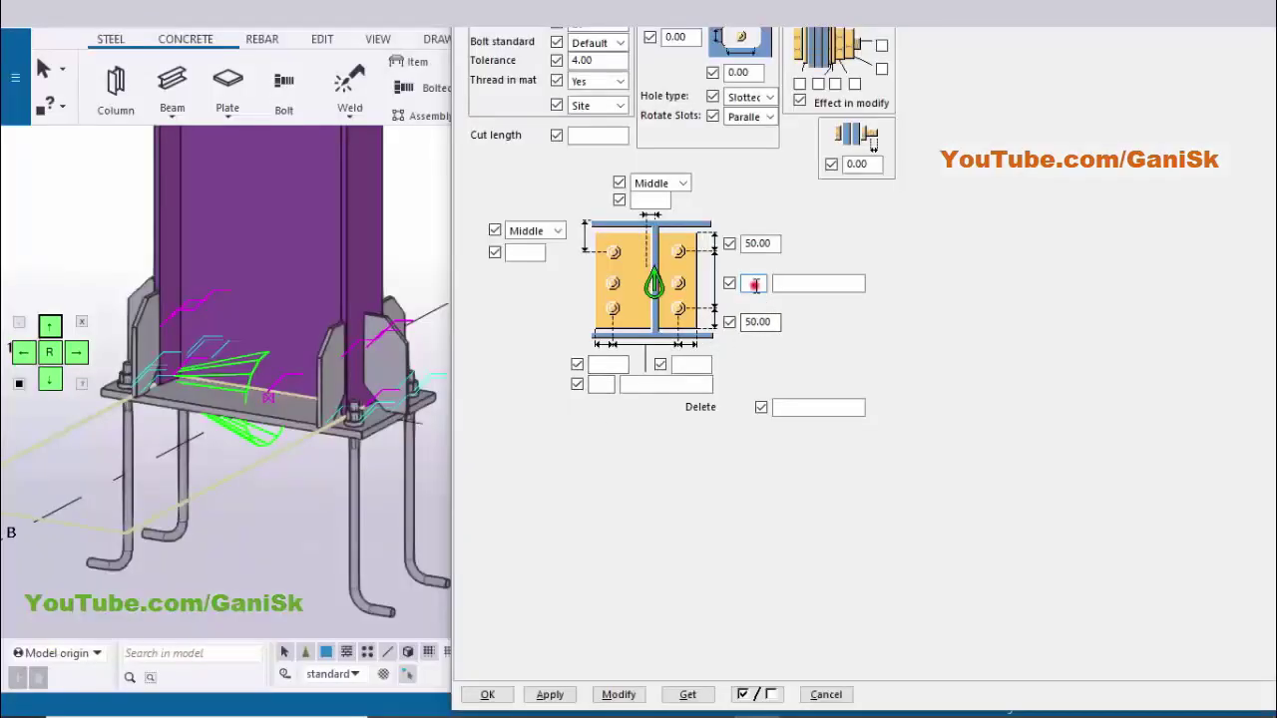
{"action": "type", "text": "5"}
{"action": "key", "text": "Tab"}
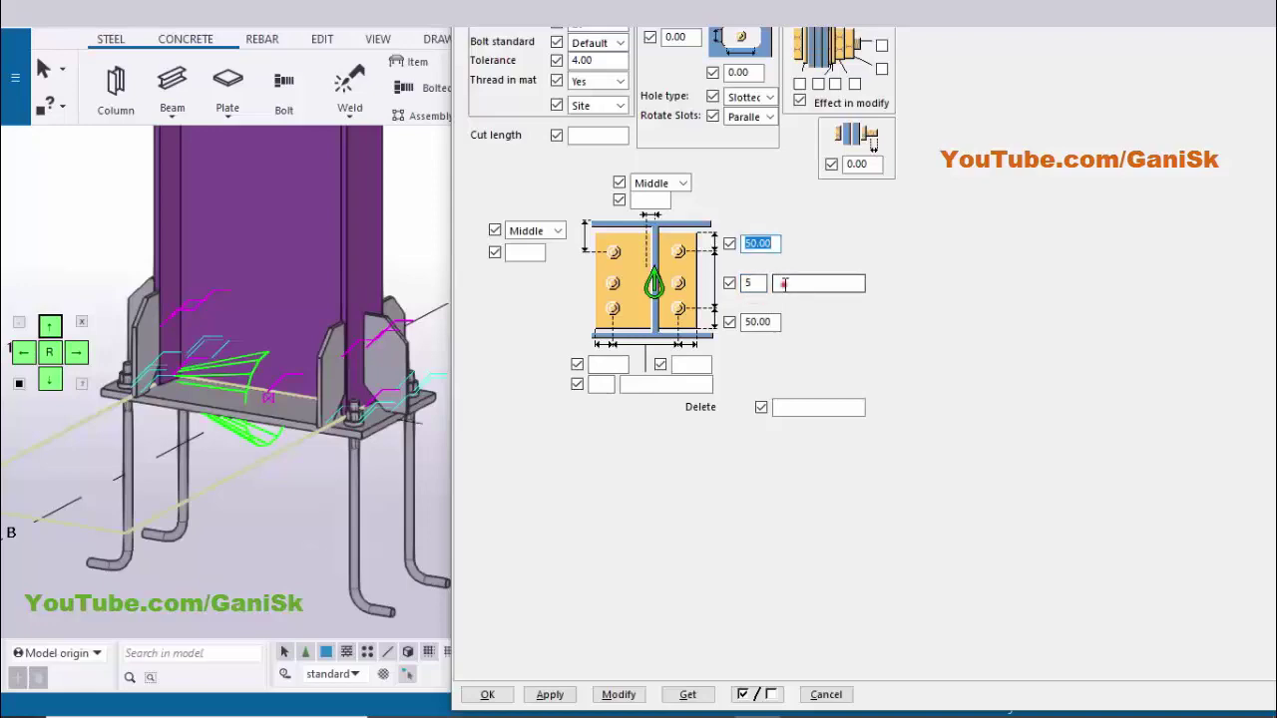
{"action": "key", "text": "alt+Tab"}
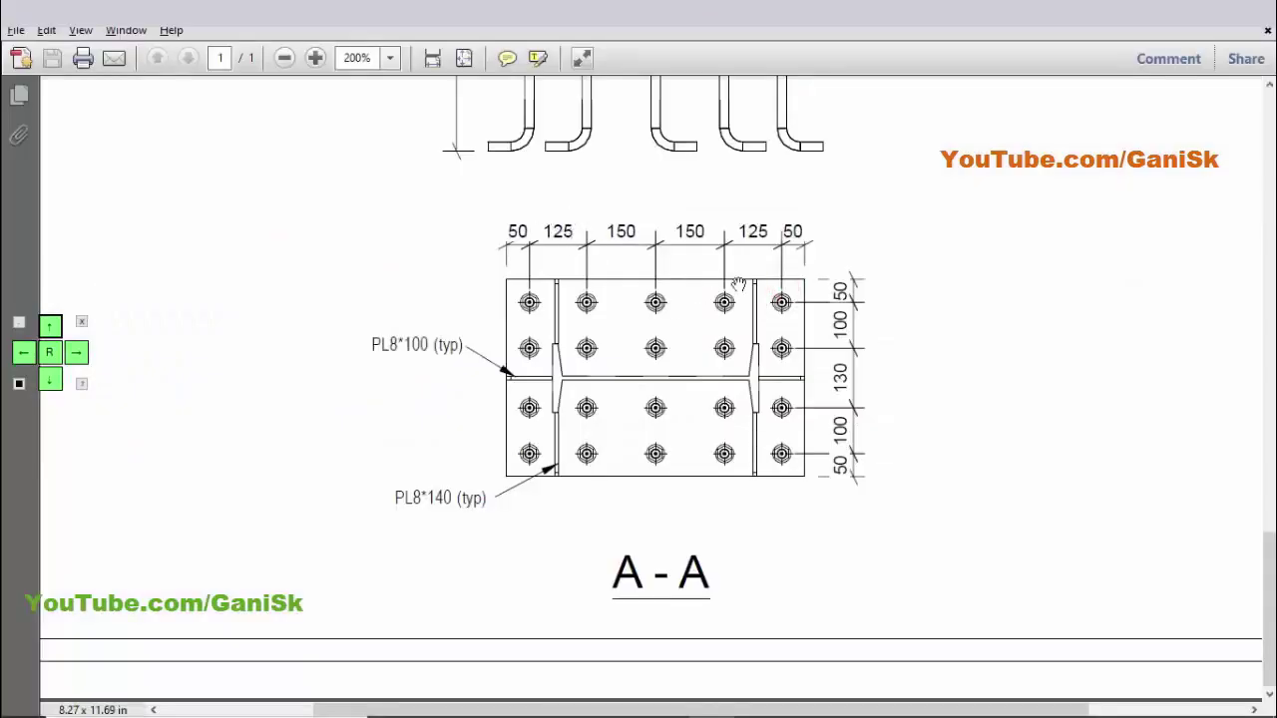
{"action": "key", "text": "alt+Tab"}
{"action": "key", "text": "alt+Tab"}
{"action": "key", "text": "alt+Tab"}
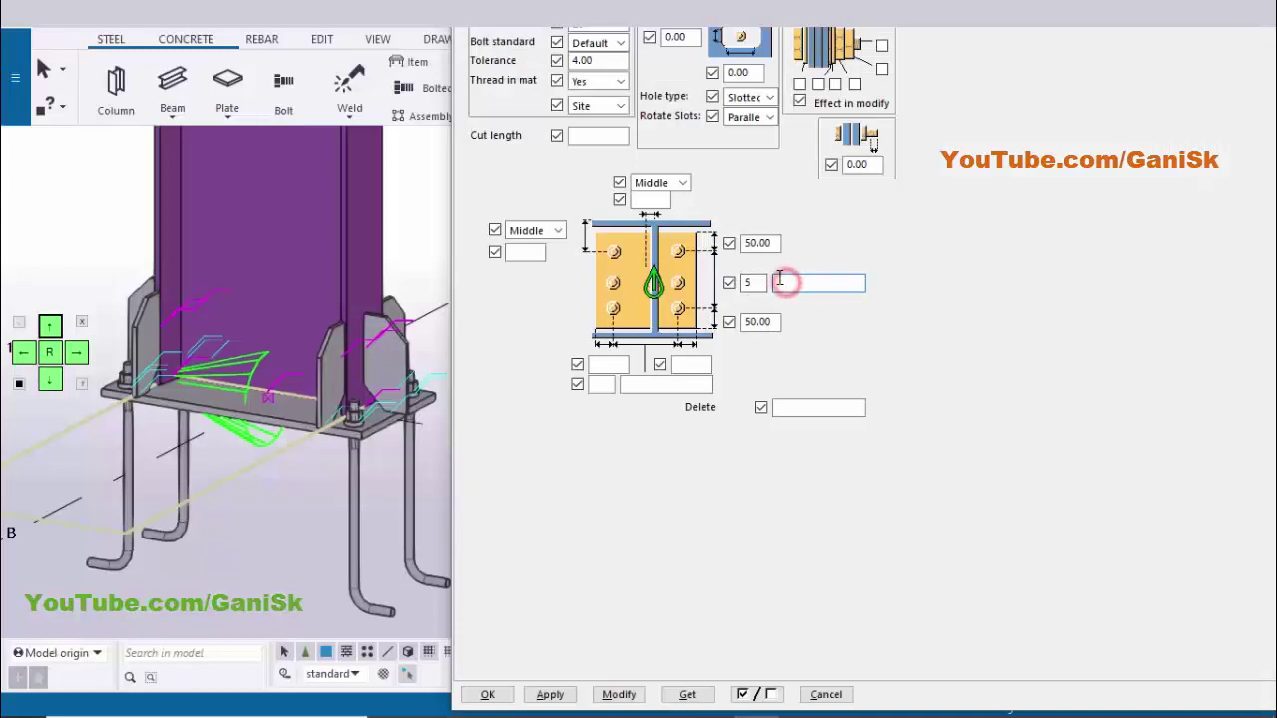
{"action": "type", "text": "125"}
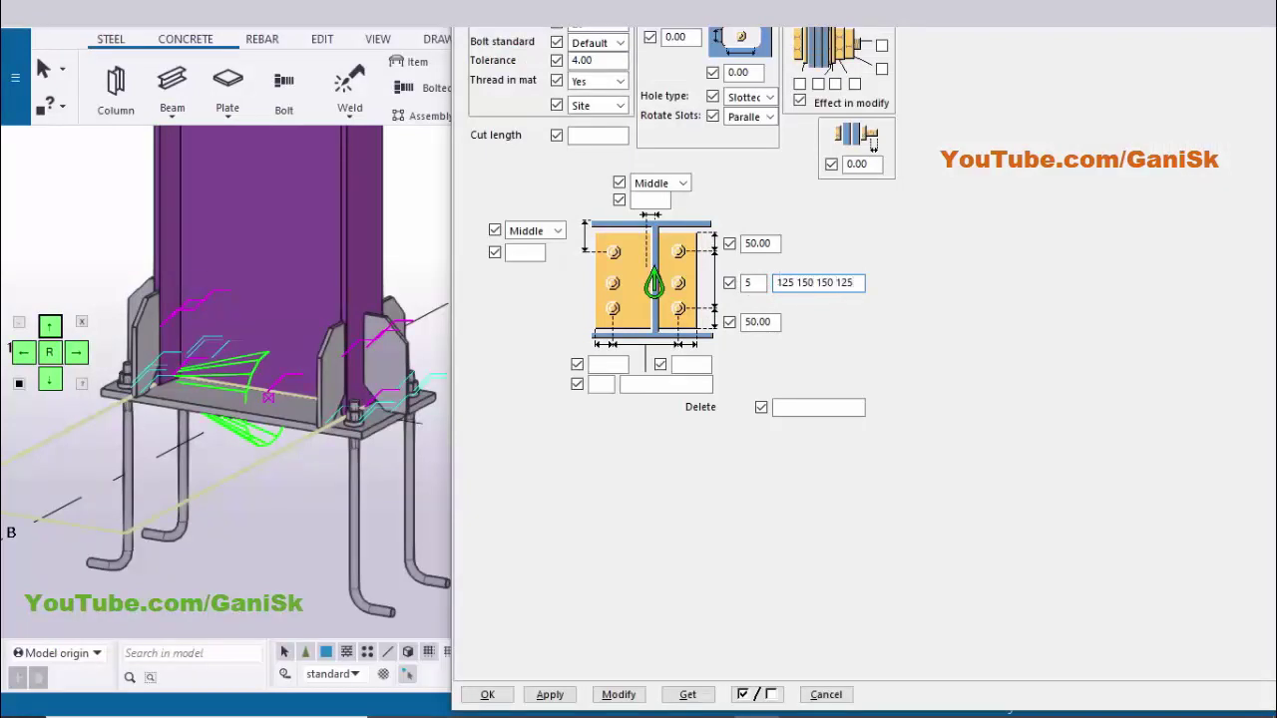
{"action": "type", "text": " 150 150 125"}
{"action": "left_click", "coordinate": [619, 694]}
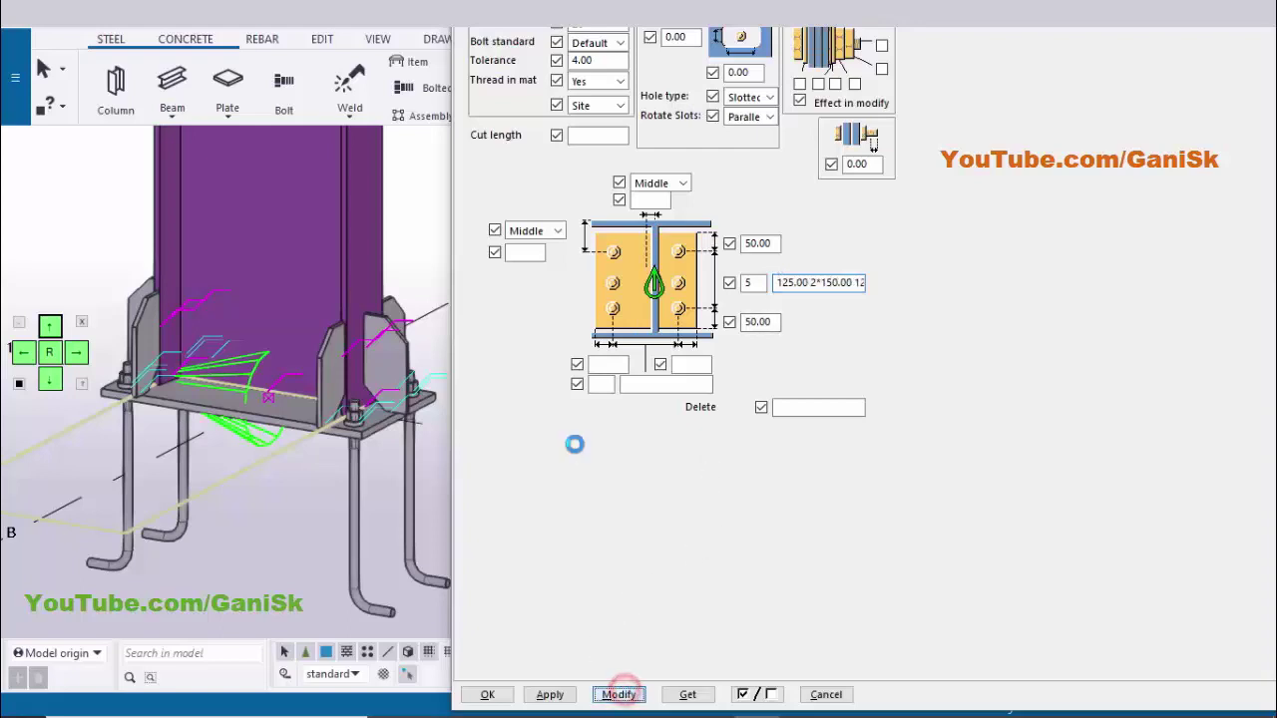
- Examine the anchor rods along the base plate's length and their positions relative to the stiffeners in the 3D model
{"action": "middle_click_drag", "start_coordinate": [108, 361], "coordinate": [162, 445]}
{"action": "scroll", "coordinate": [215, 447], "scroll_direction": "up", "scroll_amount": 5}
{"action": "scroll", "coordinate": [215, 443], "scroll_direction": "down", "scroll_amount": 6}
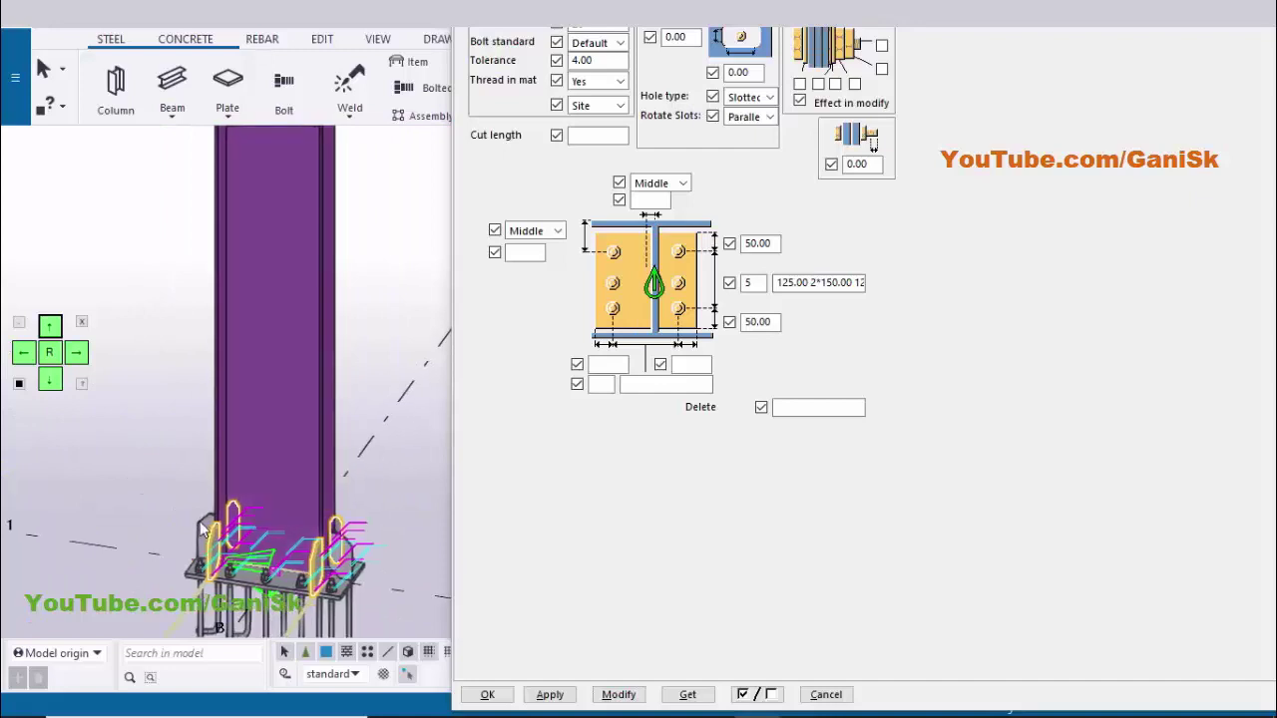
{"action": "scroll", "coordinate": [202, 528], "scroll_direction": "up", "scroll_amount": 5}
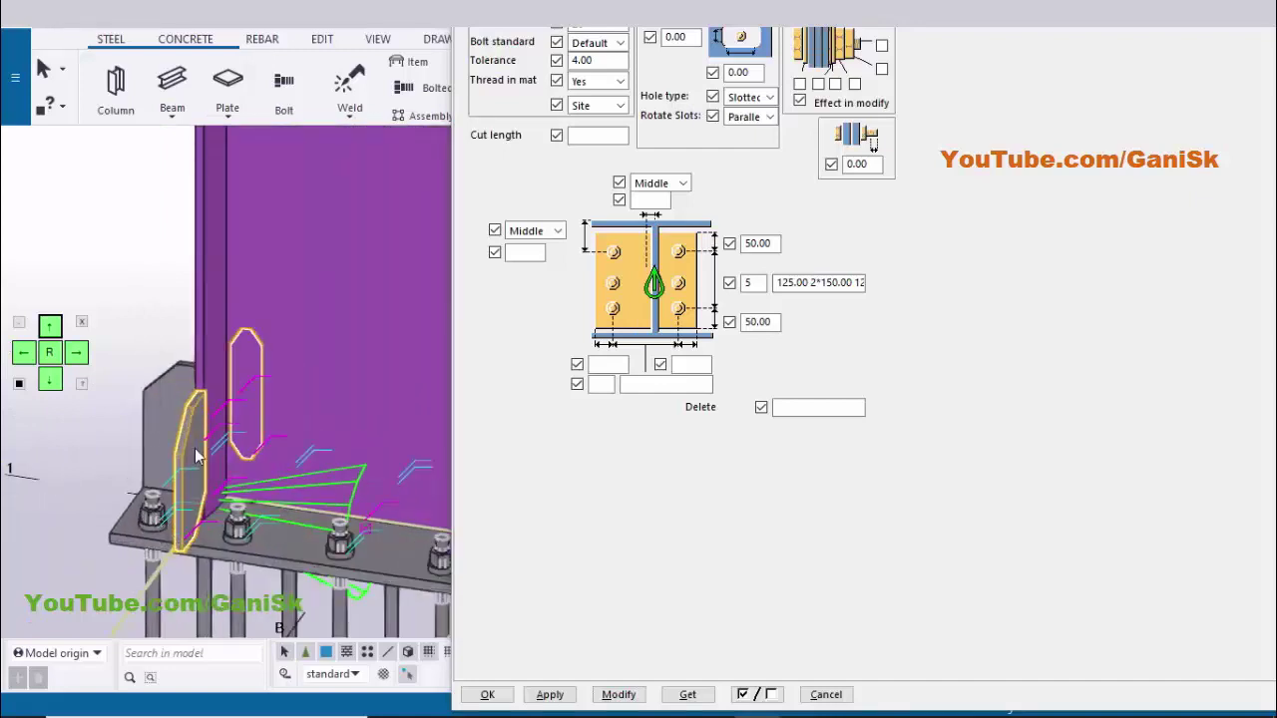
{"action": "scroll", "coordinate": [262, 523], "scroll_direction": "down", "scroll_amount": 1}
{"action": "middle_click_drag", "start_coordinate": [323, 535], "coordinate": [189, 486]}
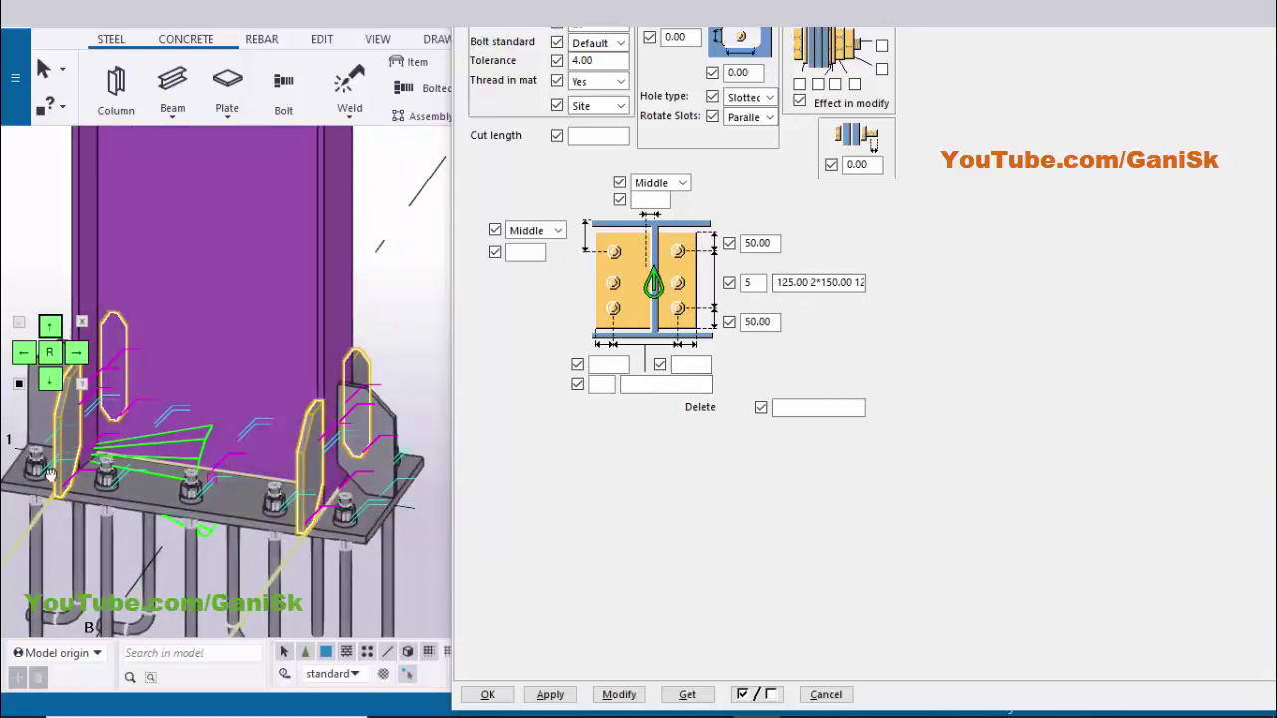
{"action": "middle_click_drag", "start_coordinate": [41, 477], "coordinate": [96, 481]}
{"action": "scroll", "coordinate": [86, 475], "scroll_direction": "up", "scroll_amount": 2}
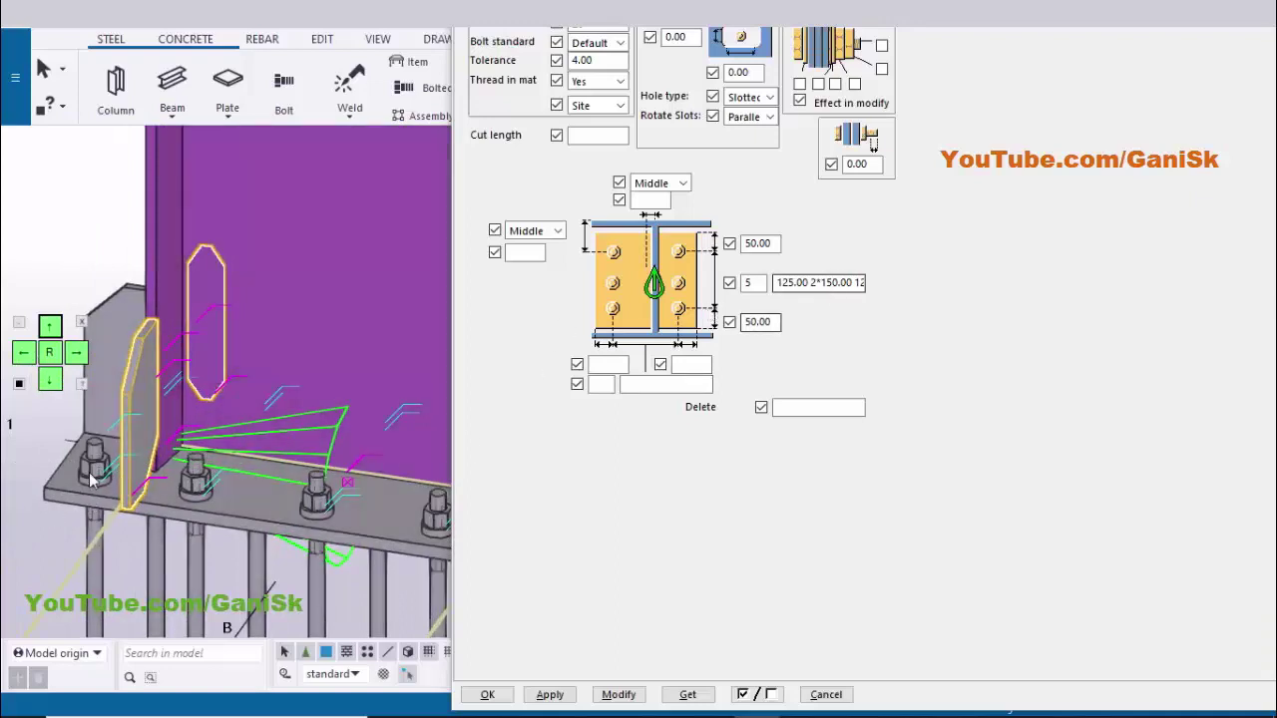
{"action": "middle_click_drag", "start_coordinate": [147, 472], "coordinate": [32, 446]}
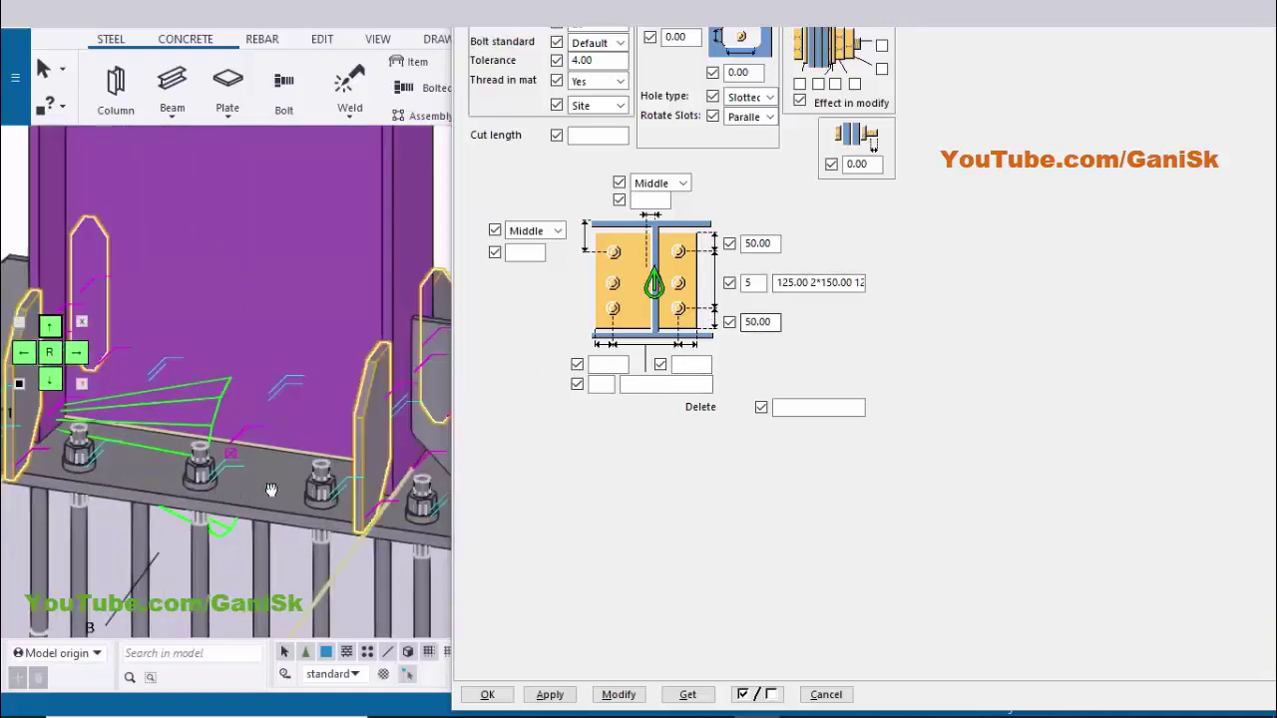
{"action": "middle_click_drag", "start_coordinate": [270, 490], "coordinate": [138, 490]}
{"action": "scroll", "coordinate": [336, 508], "scroll_direction": "down", "scroll_amount": 2}
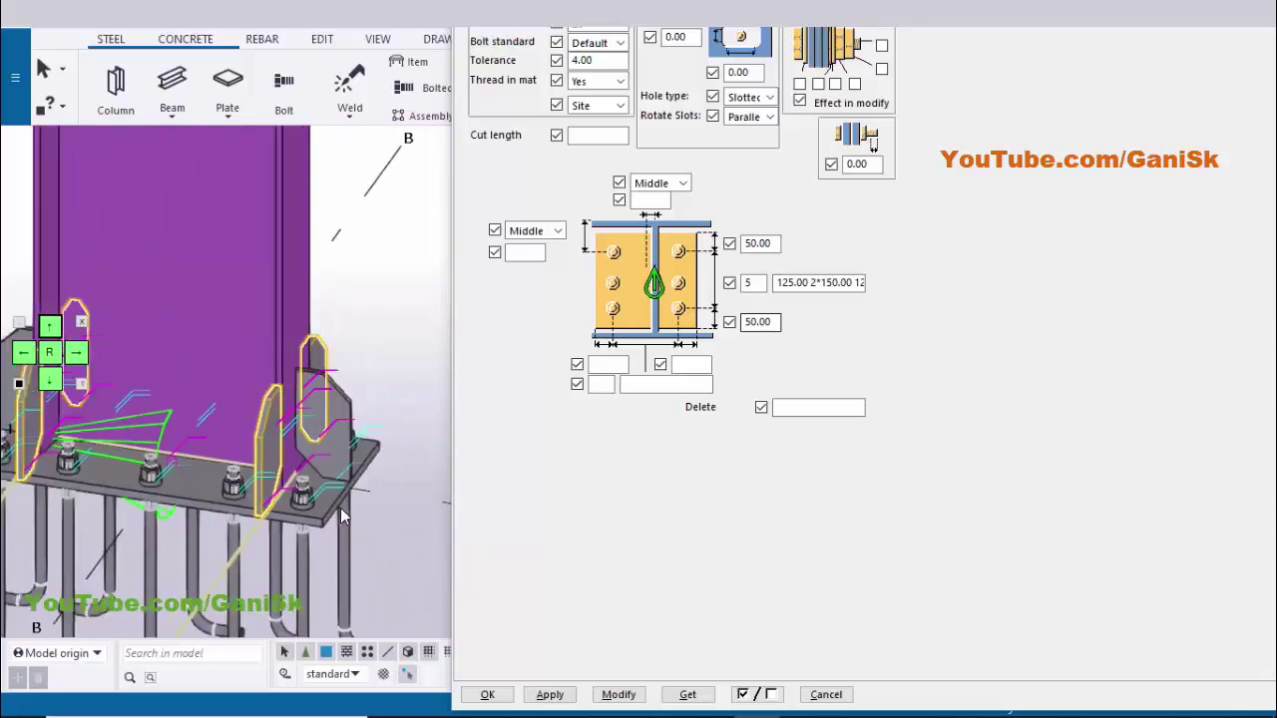
{"action": "middle_click_drag", "start_coordinate": [340, 508], "coordinate": [285, 516]}
{"action": "scroll", "coordinate": [283, 501], "scroll_direction": "down", "scroll_amount": 3}
{"action": "middle_click_drag", "start_coordinate": [50, 487], "coordinate": [339, 487]}
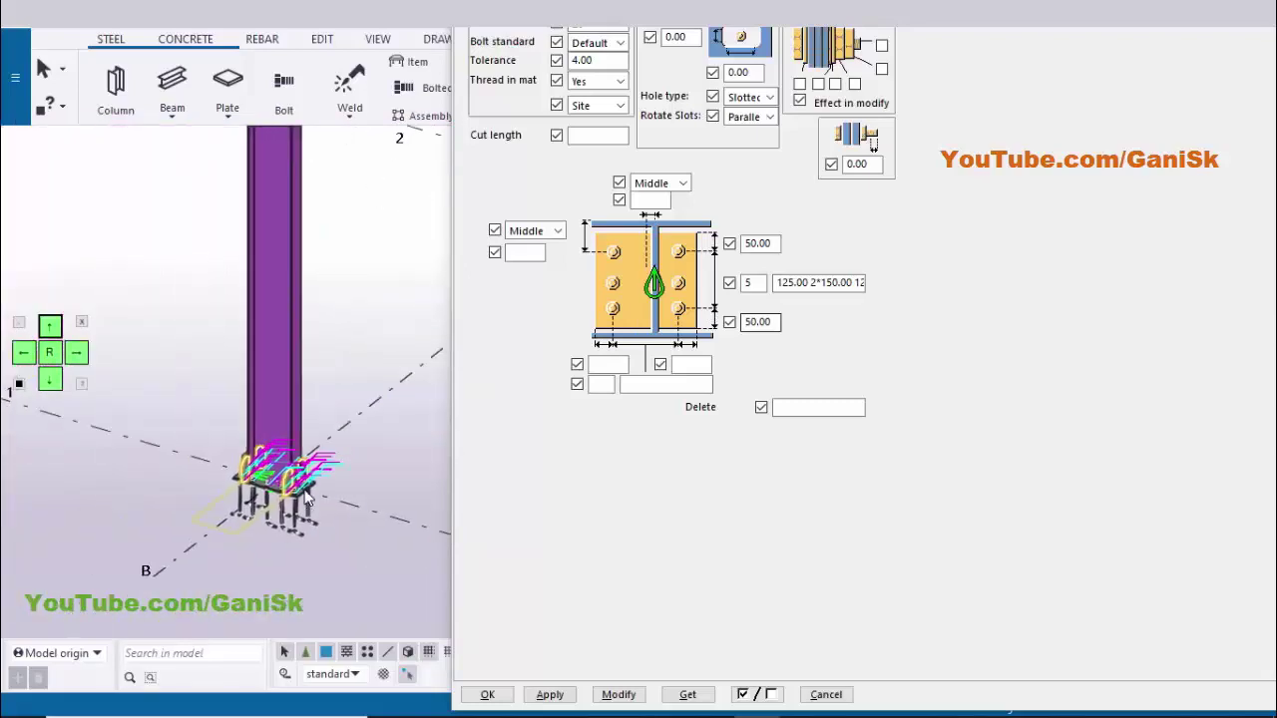
{"action": "scroll", "coordinate": [334, 489], "scroll_direction": "up", "scroll_amount": 4}
{"action": "scroll", "coordinate": [264, 499], "scroll_direction": "up", "scroll_amount": 1}
- Check section A-A in the PDF drawing, set both bolt edge distances across the base plate's width to 50 mm, and update the connection
{"action": "key", "text": "alt+Tab"}
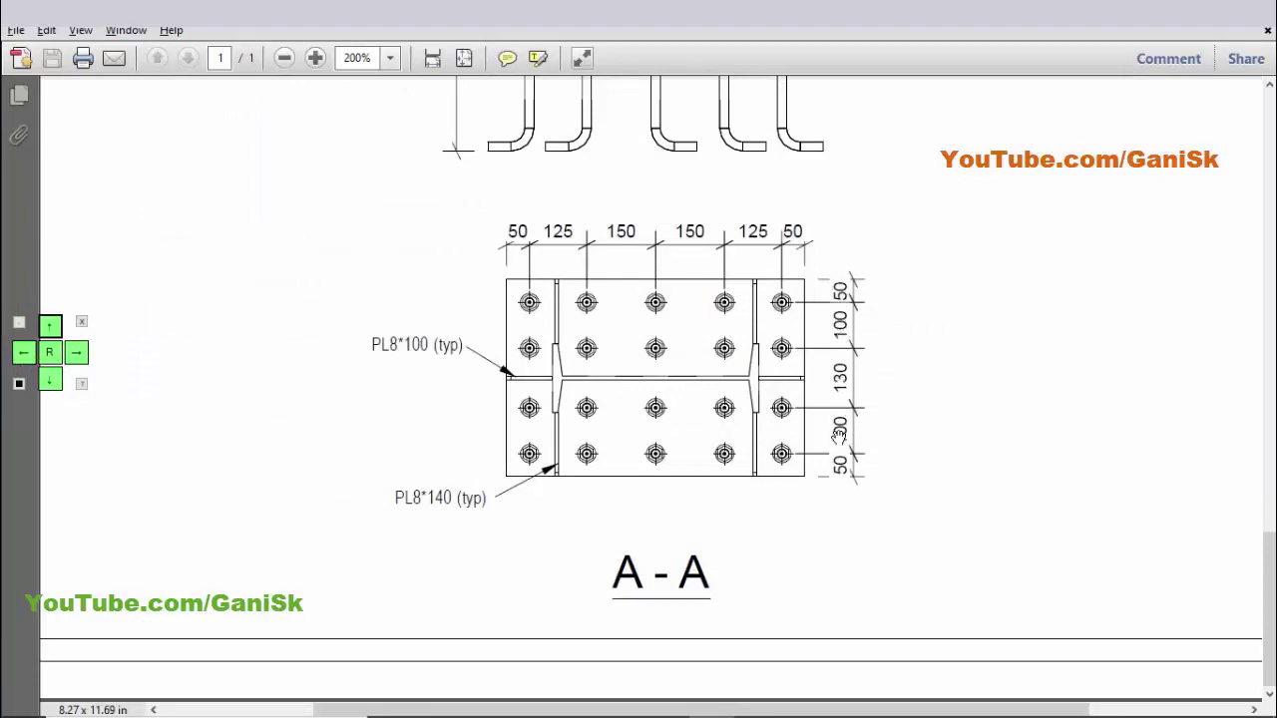
{"action": "key", "text": "alt+Tab"}
{"action": "left_click", "coordinate": [610, 365]}
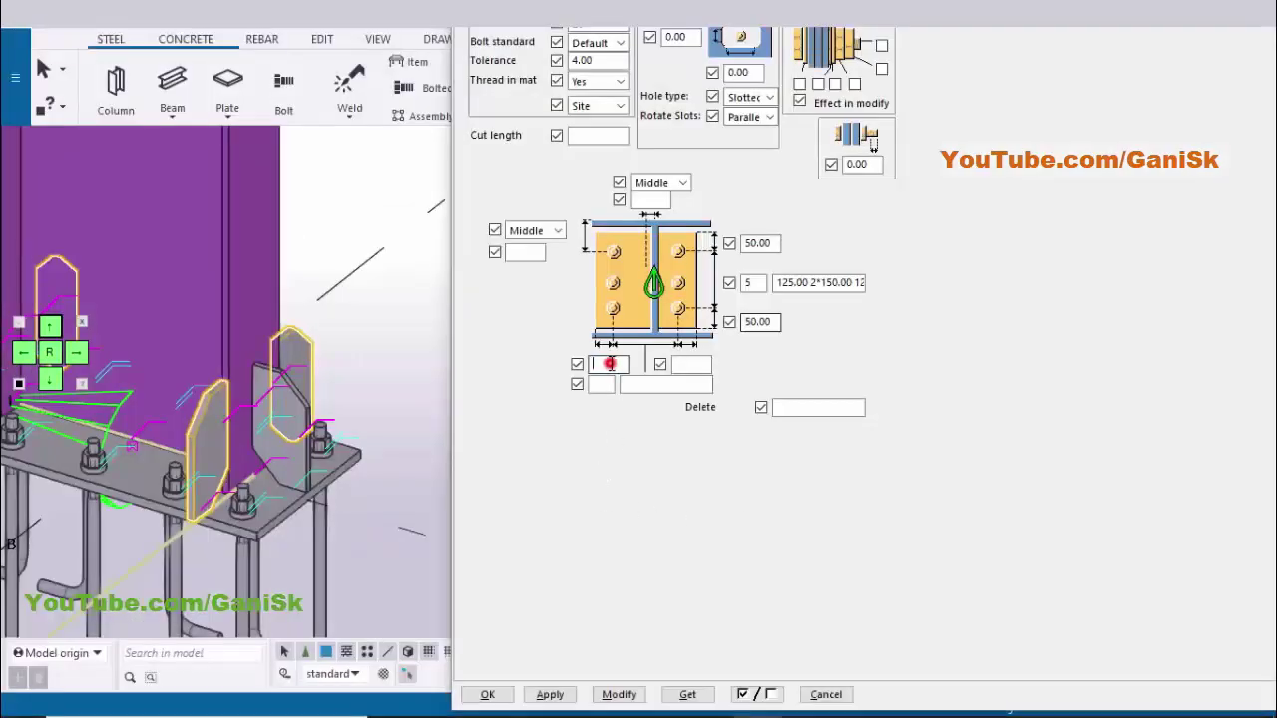
{"action": "type", "text": "50"}
{"action": "left_click", "coordinate": [686, 364]}
{"action": "type", "text": "50"}
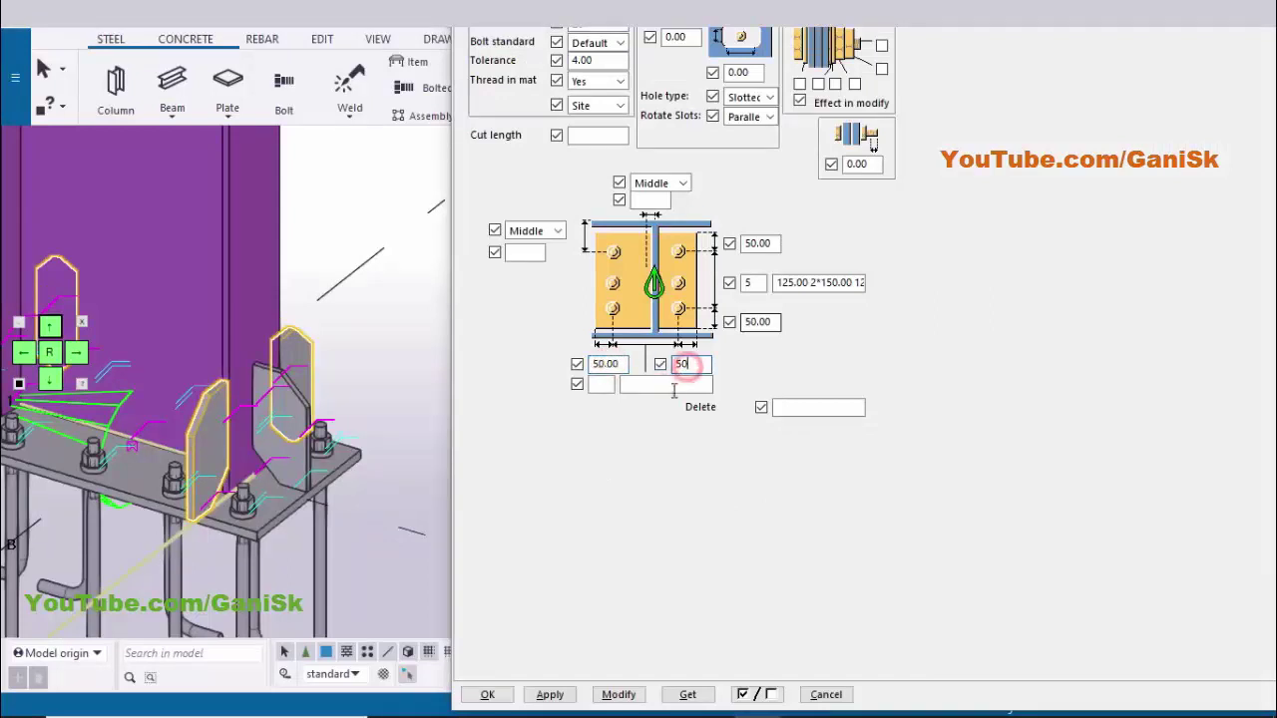
{"action": "left_click", "coordinate": [618, 694]}
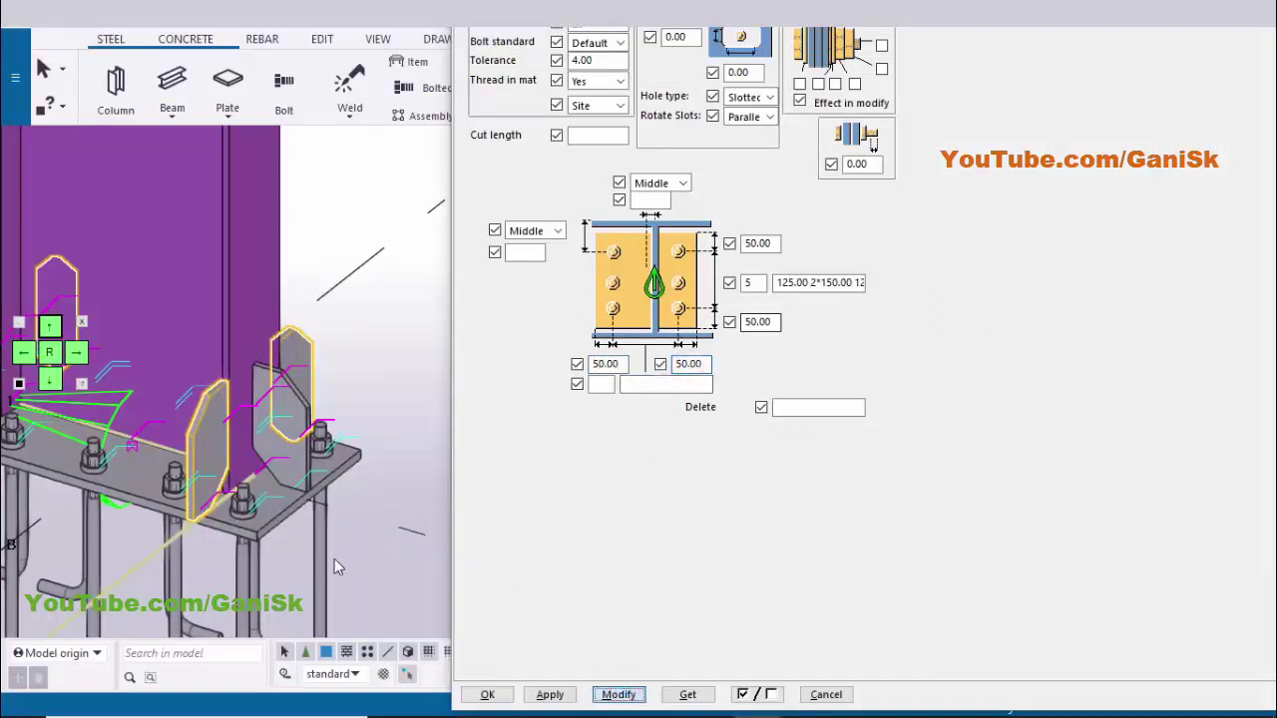
- Set 4 bolts across the base plate's width with spacing 100 130 100 as in the PDF drawing's section A-A, and update the connection
{"action": "key", "text": "alt+Tab"}
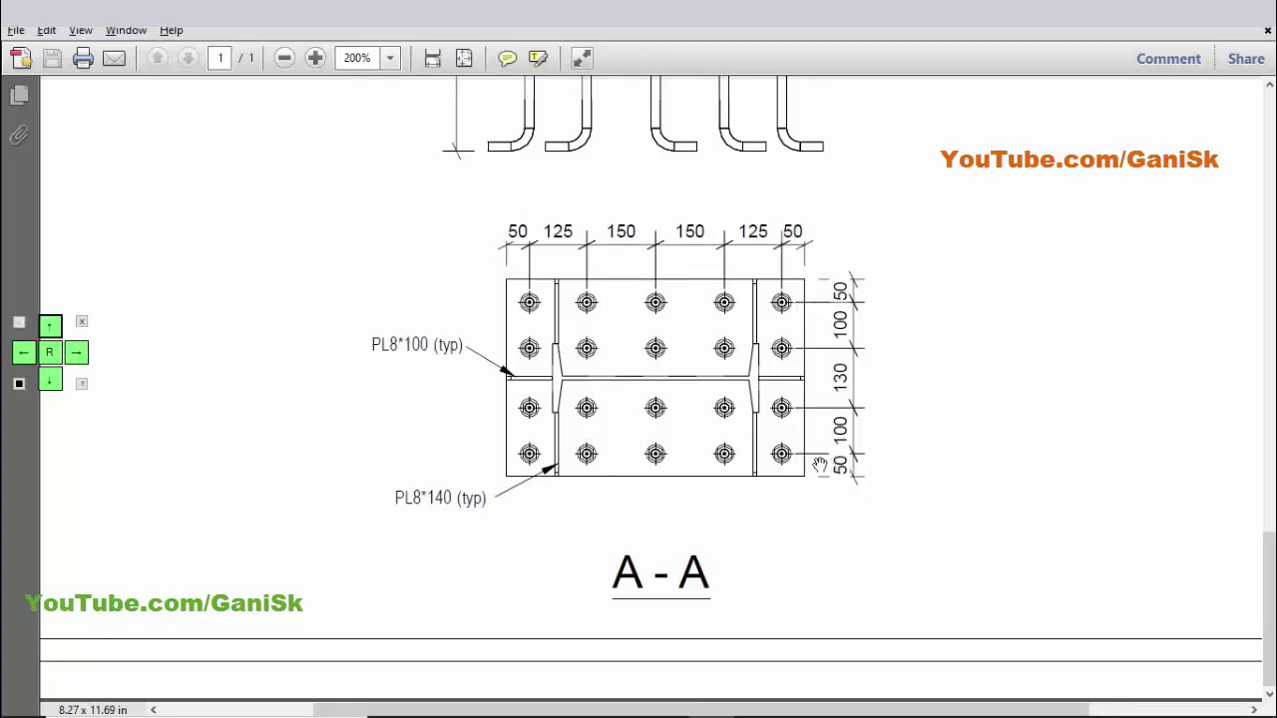
{"action": "key", "text": "alt+Tab"}
{"action": "left_click", "coordinate": [601, 385]}
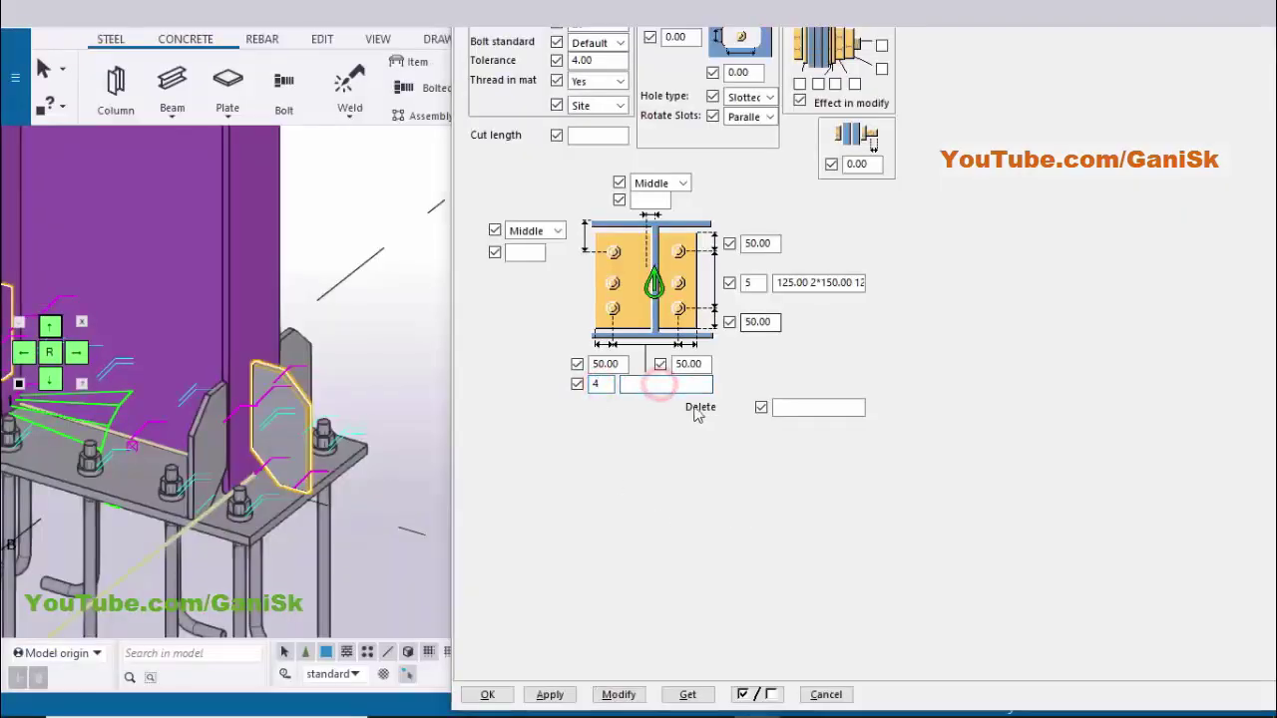
{"action": "key", "text": "alt+Tab"}
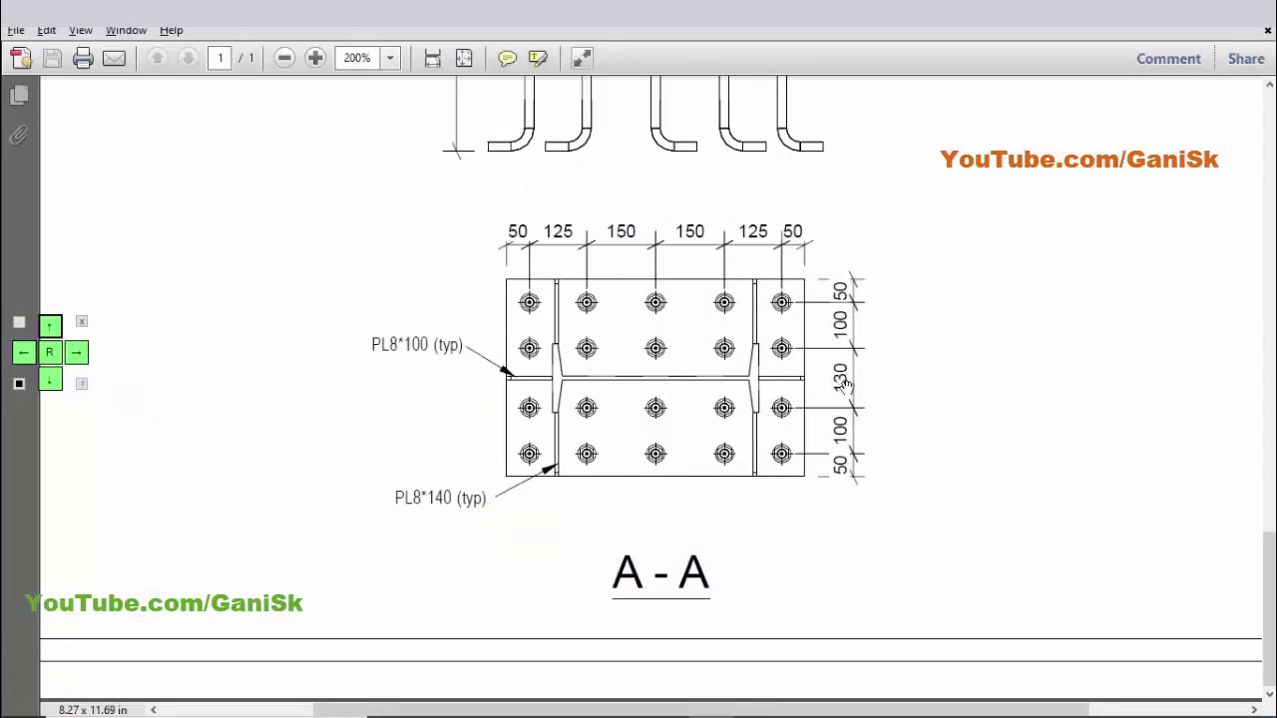
{"action": "key", "text": "alt+Tab"}
{"action": "type", "text": "4"}
{"action": "key", "text": "Tab"}
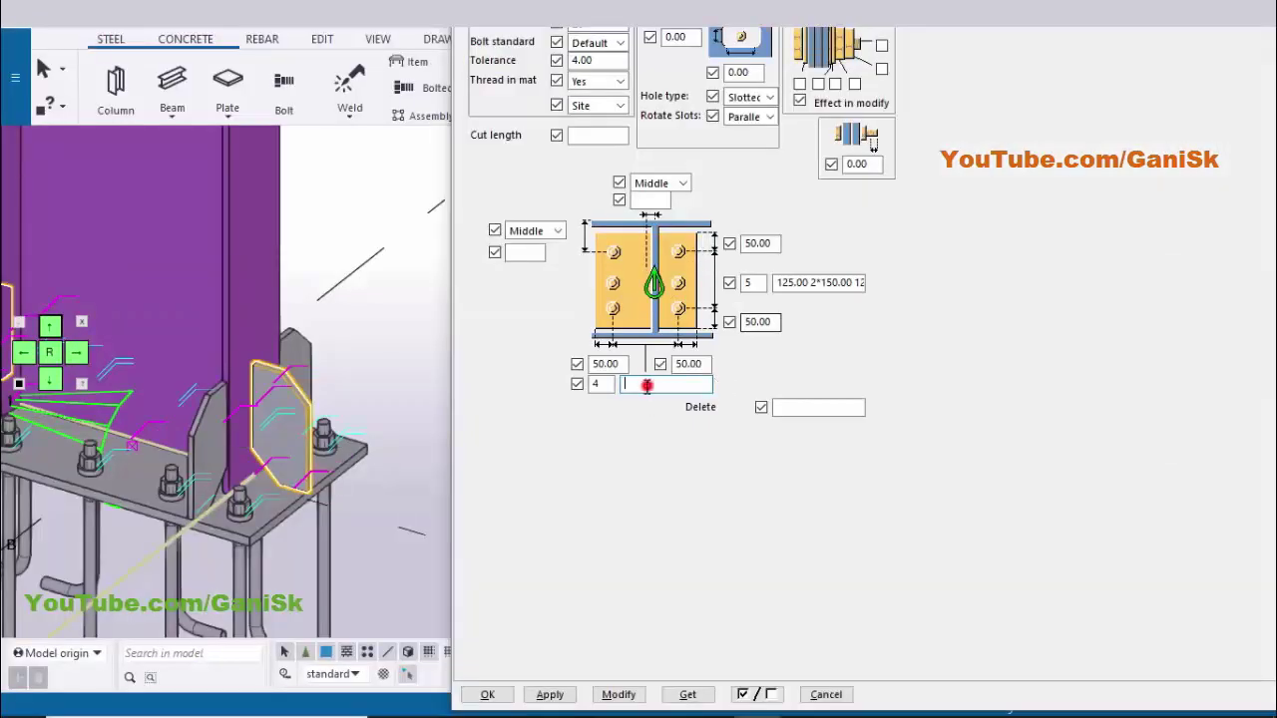
{"action": "type", "text": "100 130 100"}
{"action": "left_click", "coordinate": [603, 694]}
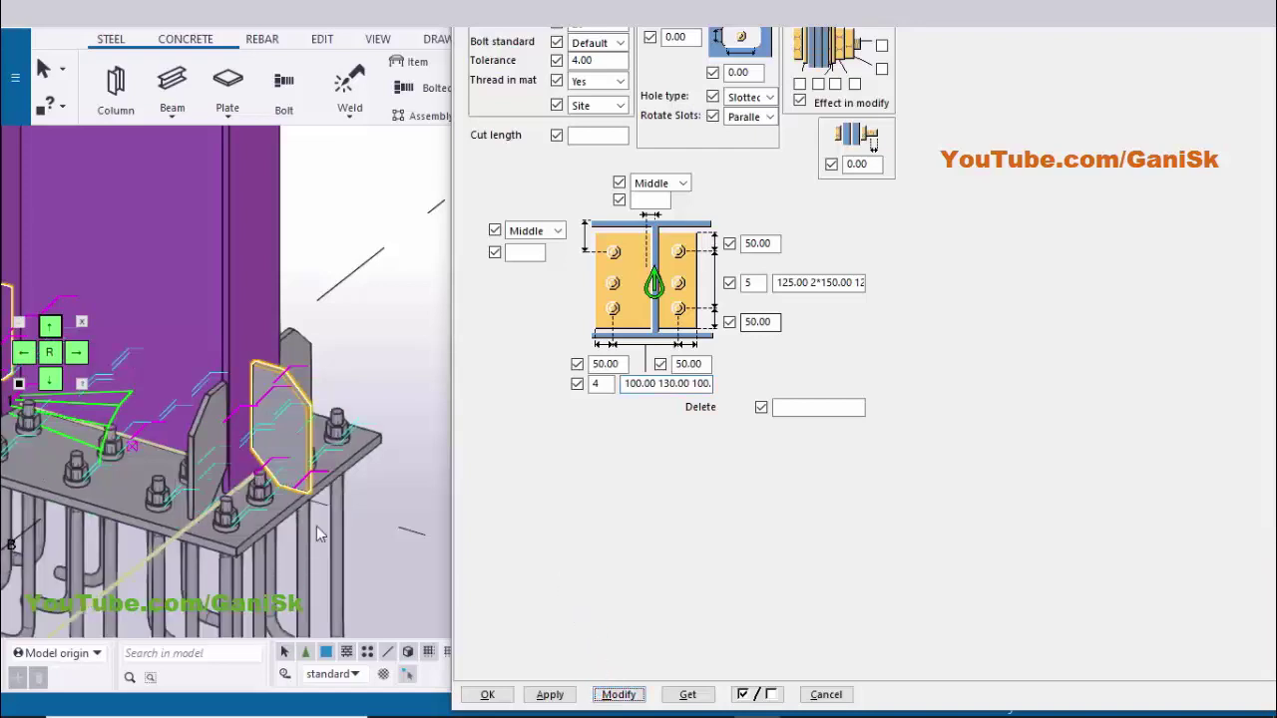
{"action": "scroll", "coordinate": [316, 526], "scroll_direction": "down", "scroll_amount": 1}
{"action": "middle_click_drag", "start_coordinate": [295, 496], "coordinate": [296, 497]}
{"action": "left_click", "coordinate": [570, 471]}
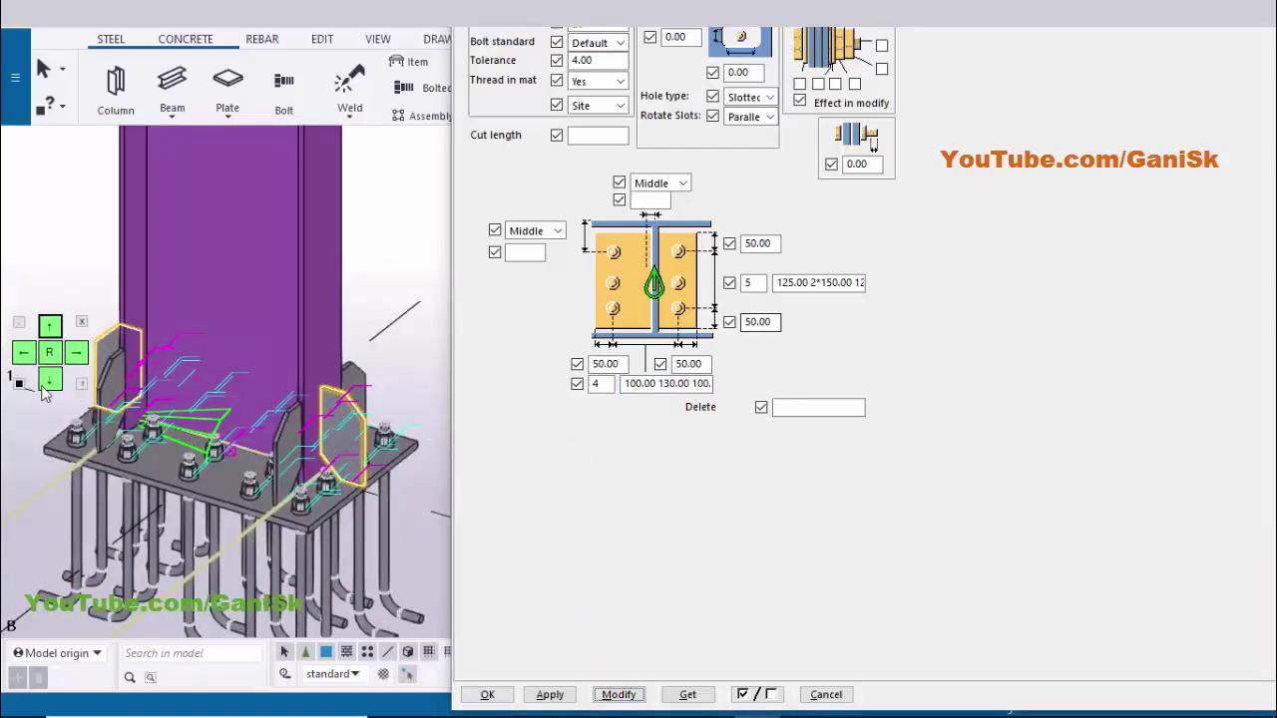
- Check the stiffener height in the PDF drawing's elevation and set the height of the stiffeners in line with the column web to 150 mm
{"action": "left_click", "coordinate": [50, 380]}
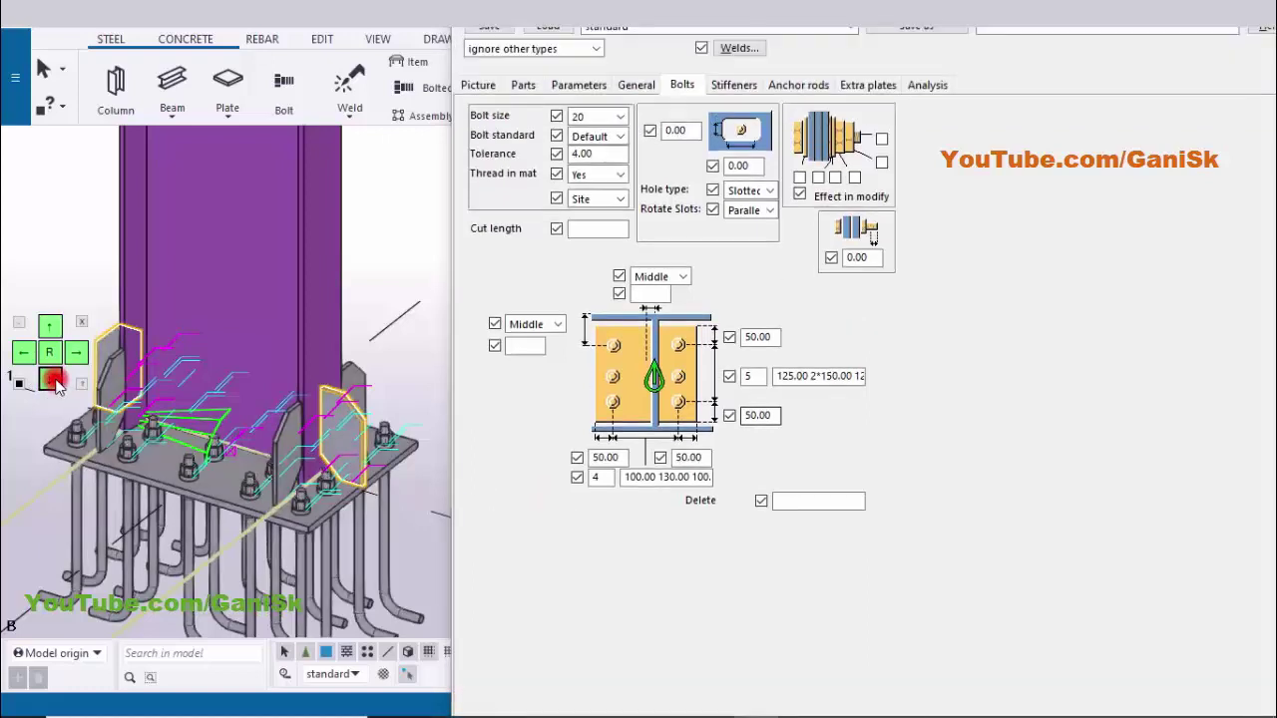
{"action": "left_click", "coordinate": [738, 180]}
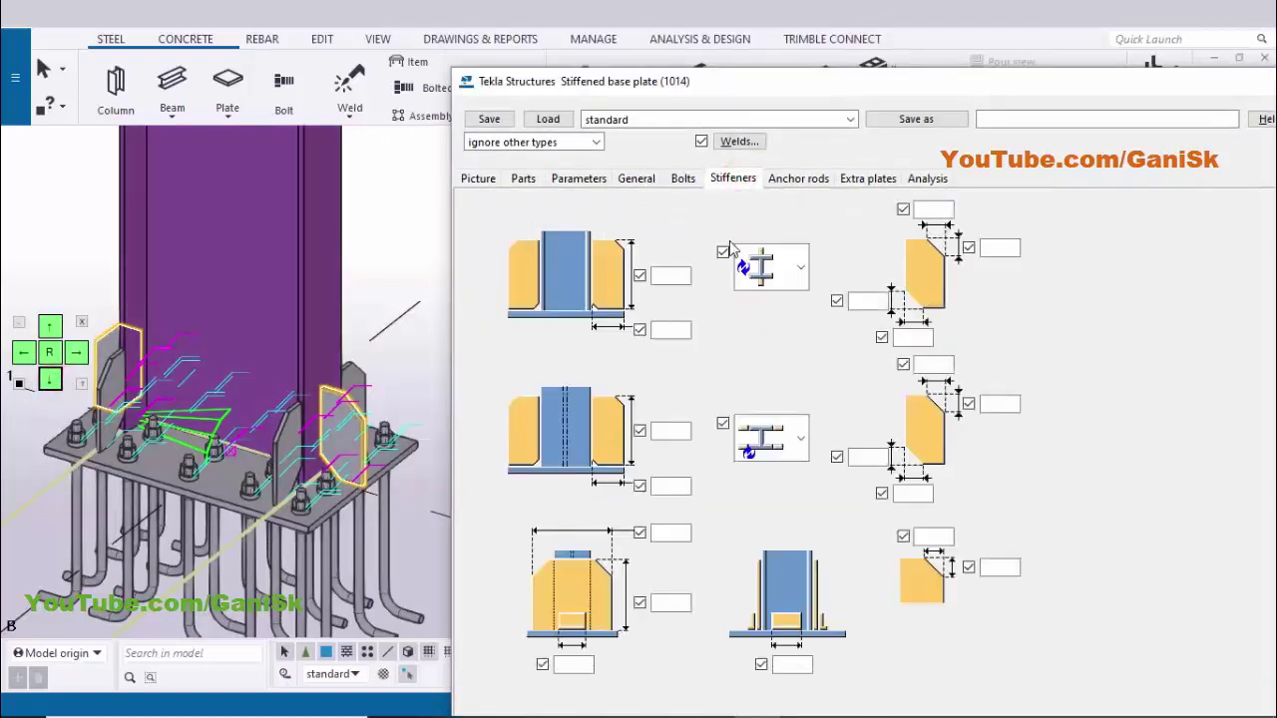
{"action": "scroll", "coordinate": [399, 414], "scroll_direction": "up", "scroll_amount": 5}
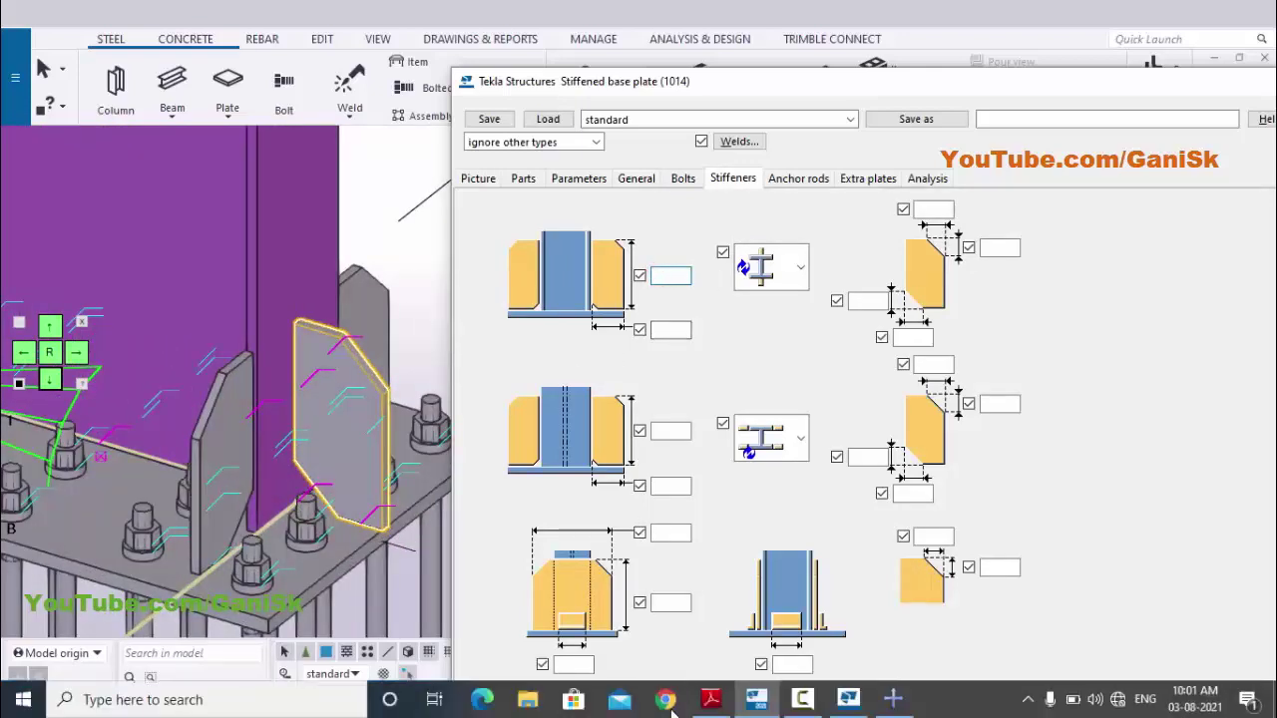
{"action": "left_click", "coordinate": [710, 698]}
{"action": "scroll", "coordinate": [626, 480], "scroll_direction": "up", "scroll_amount": 5}
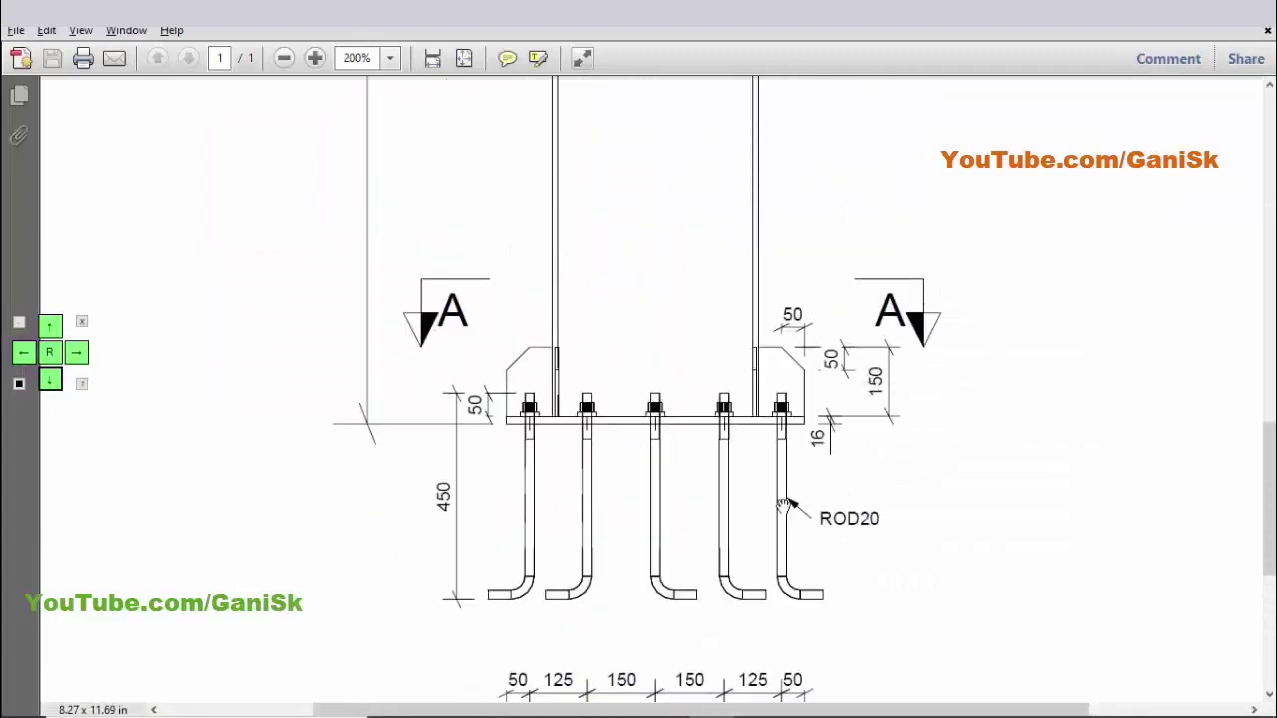
{"action": "left_click", "coordinate": [757, 699]}
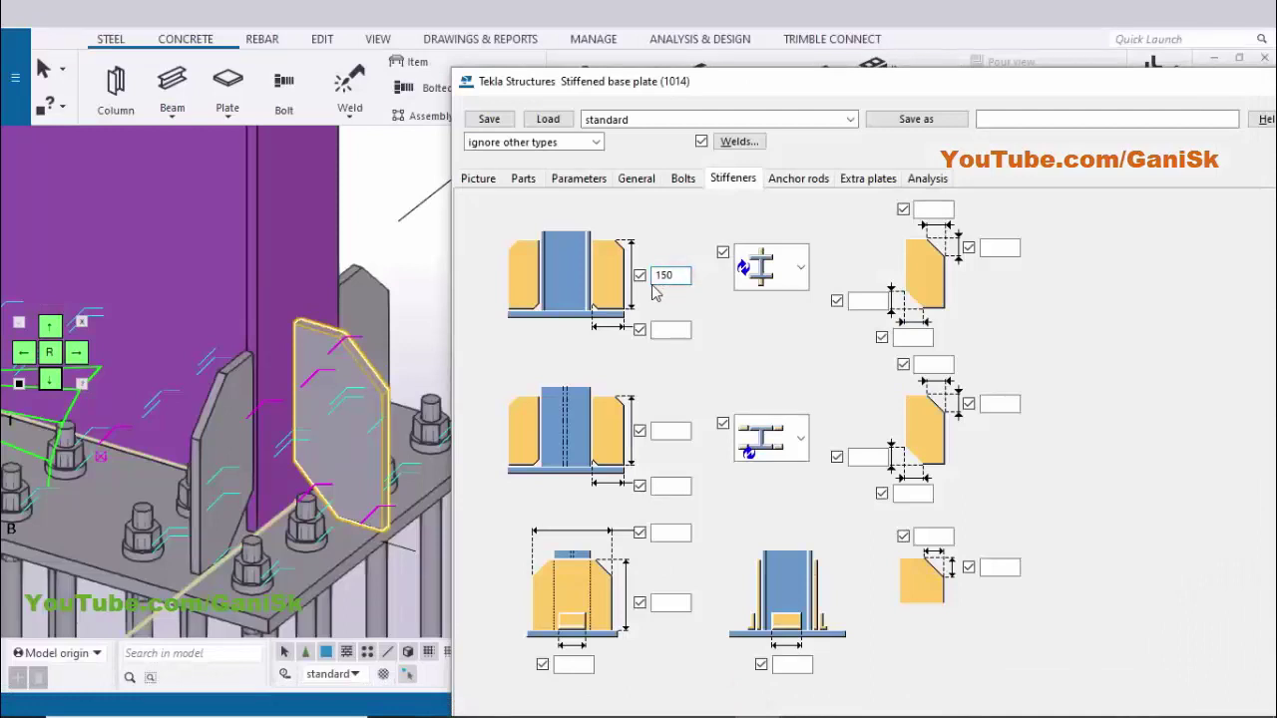
- Check the PL8*100 stiffener in section A-A, set the web-line stiffeners' width to 100 mm, and update the connection
{"action": "mouse_move", "coordinate": [758, 701]}
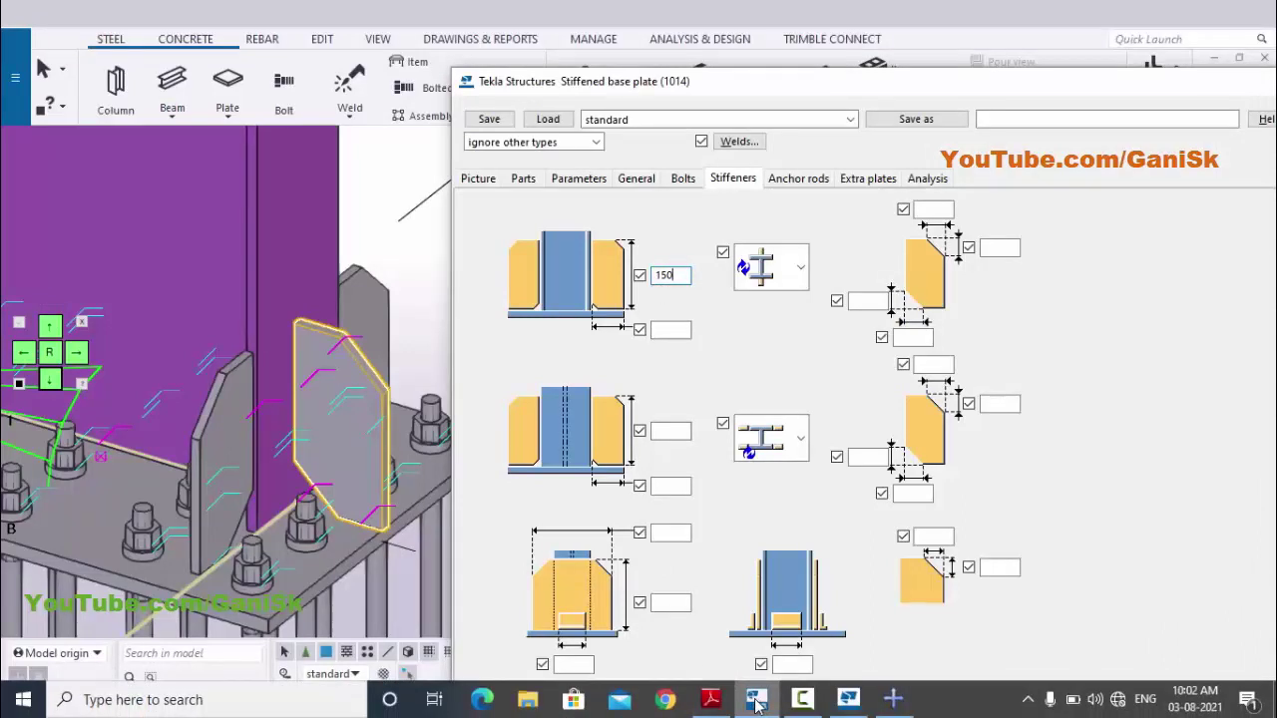
{"action": "left_click", "coordinate": [710, 699]}
{"action": "scroll", "coordinate": [594, 478], "scroll_direction": "down", "scroll_amount": 5}
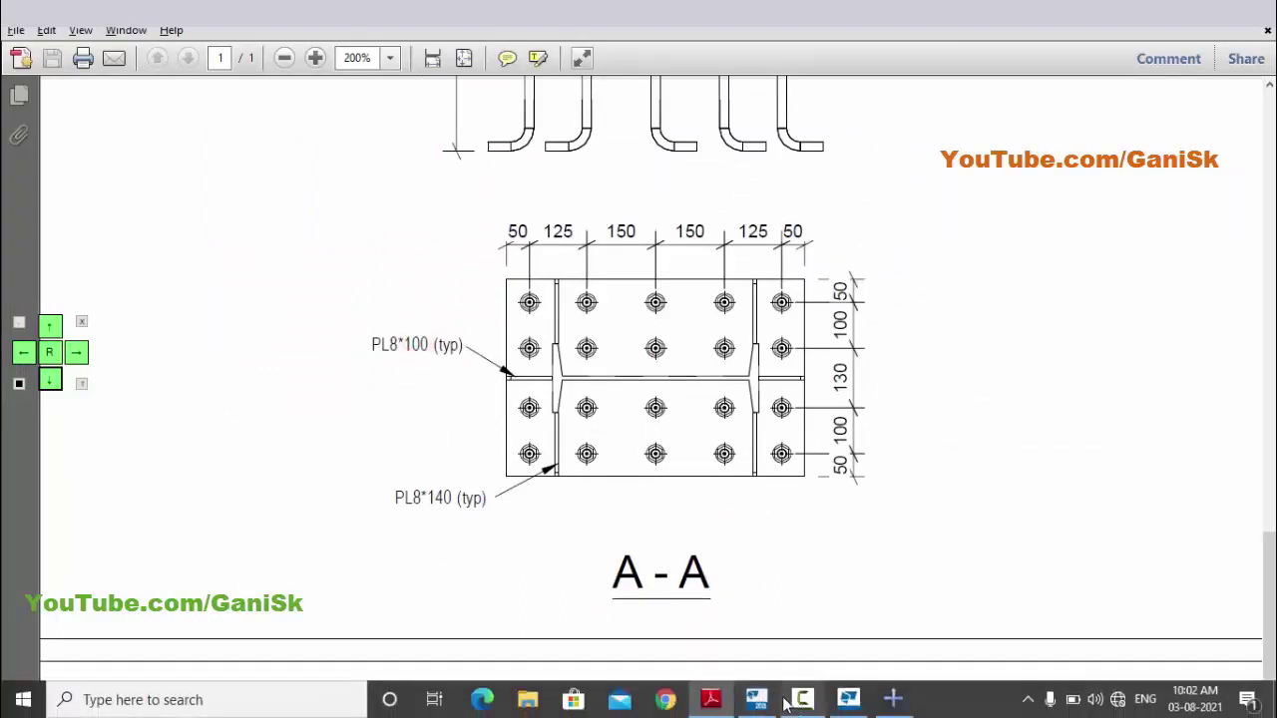
{"action": "left_click", "coordinate": [758, 699]}
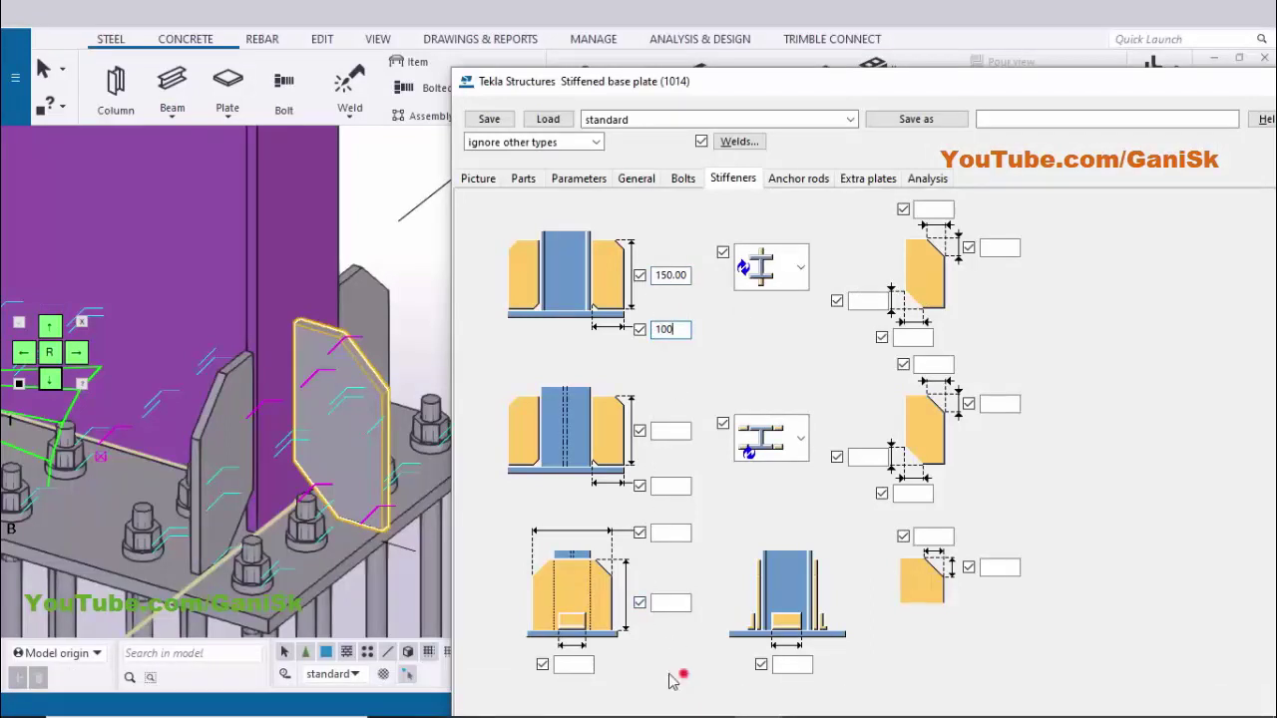
{"action": "left_click", "coordinate": [49, 326]}
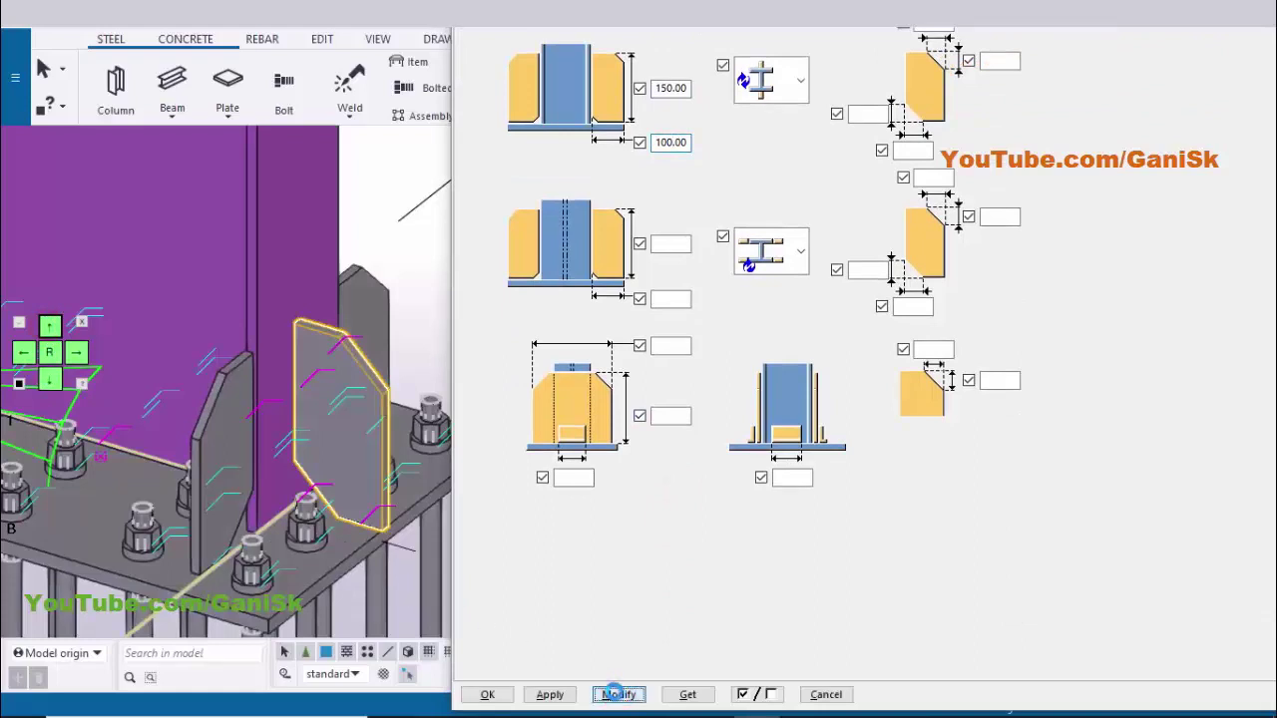
{"action": "left_click", "coordinate": [618, 694]}
- Set both lower corner chamfer dimensions of the web-line stiffeners to 0 and update the connection
{"action": "scroll", "coordinate": [358, 486], "scroll_direction": "up", "scroll_amount": 5}
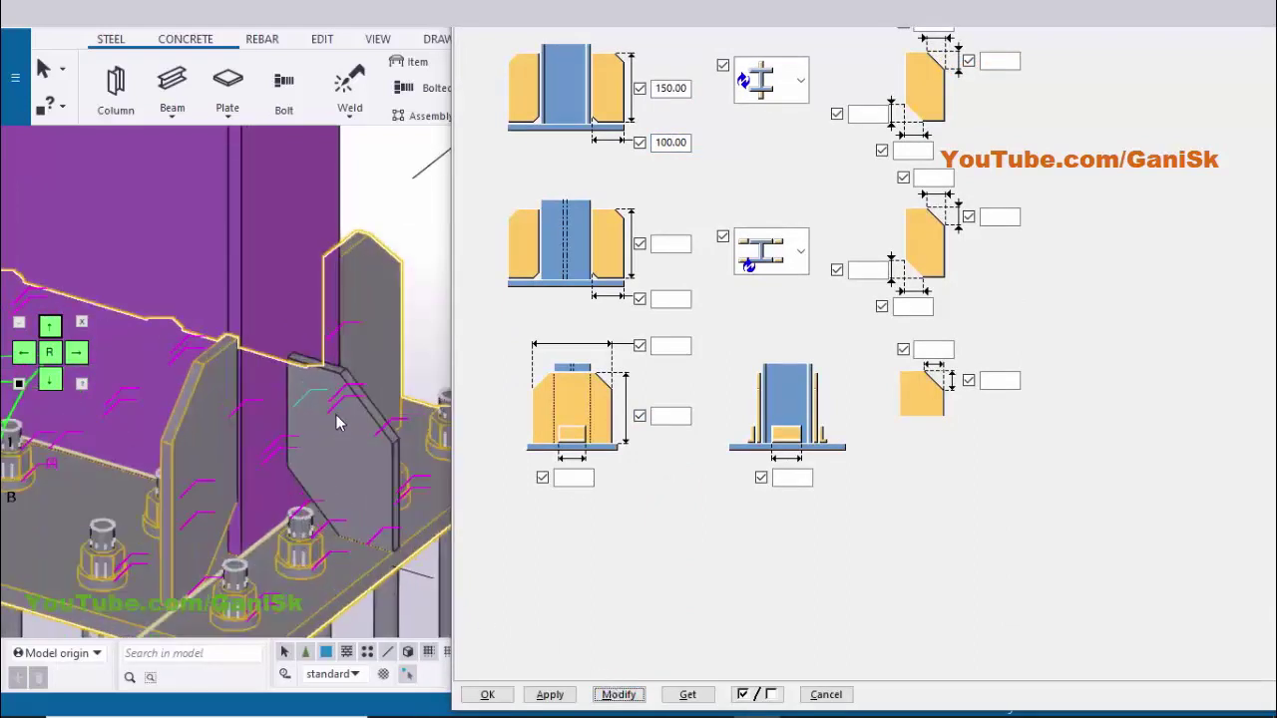
{"action": "middle_click_drag", "start_coordinate": [309, 539], "coordinate": [281, 501]}
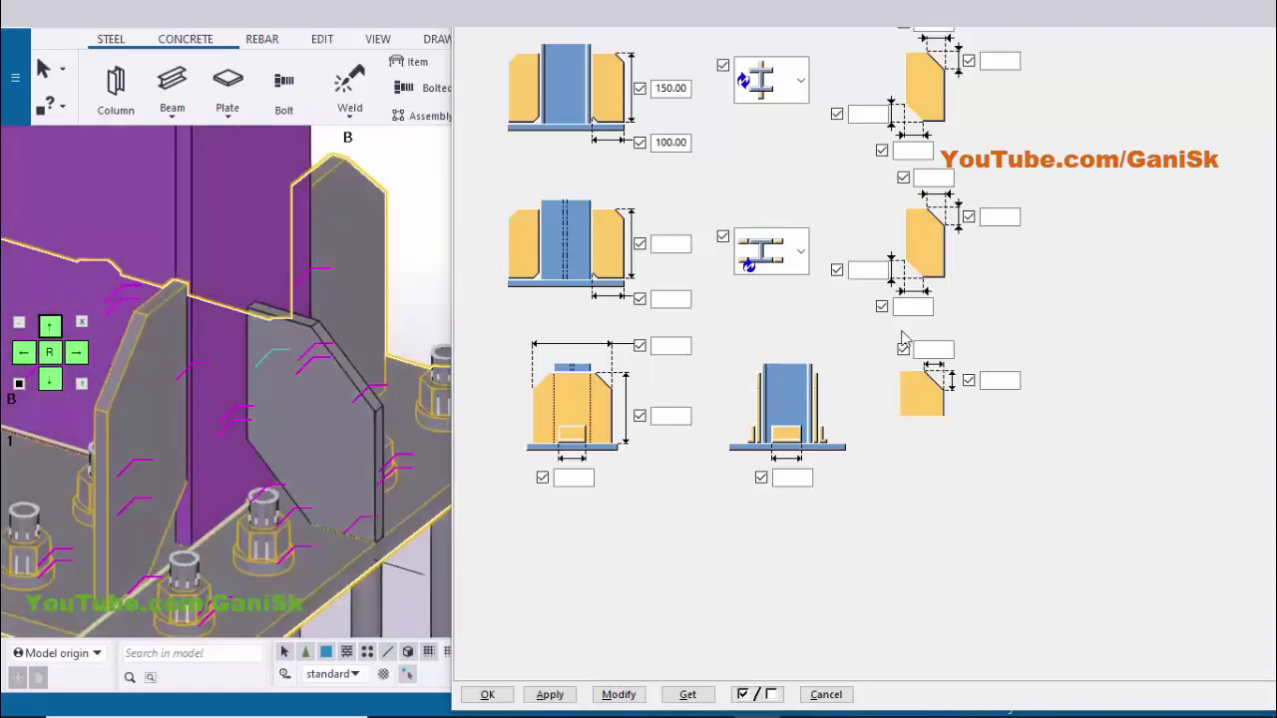
{"action": "left_click", "coordinate": [870, 115]}
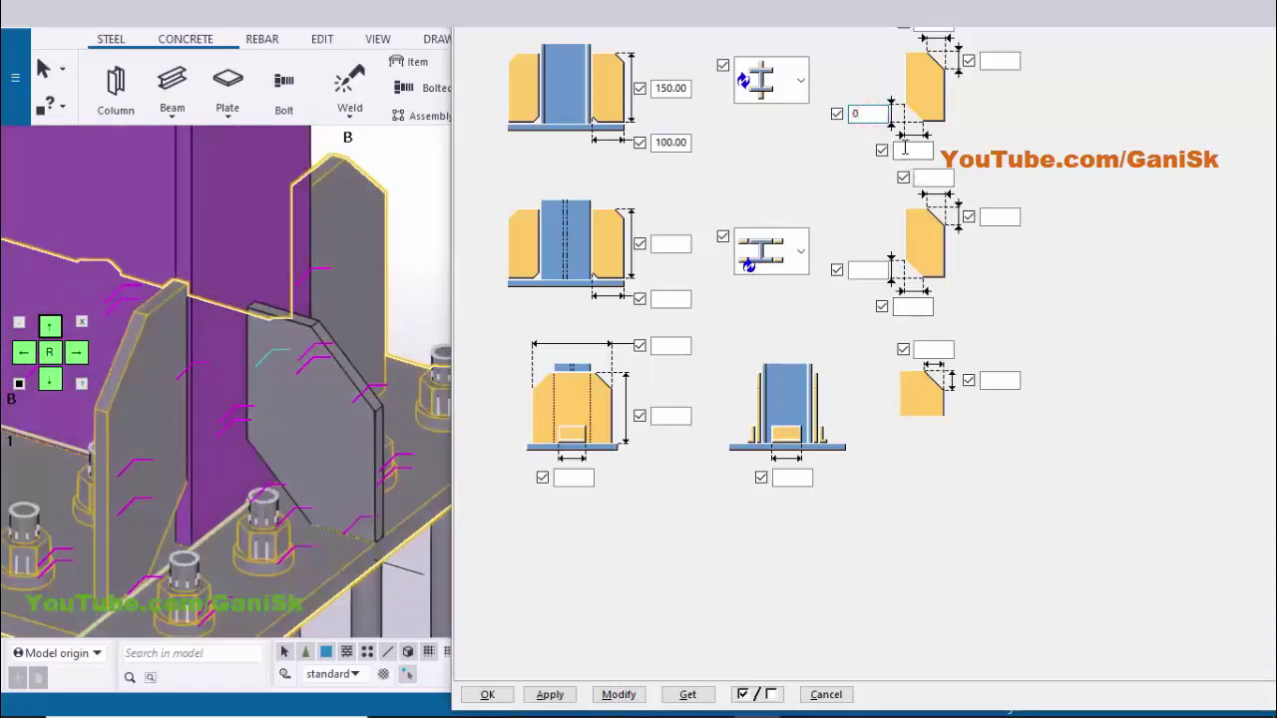
{"action": "type", "text": "0"}
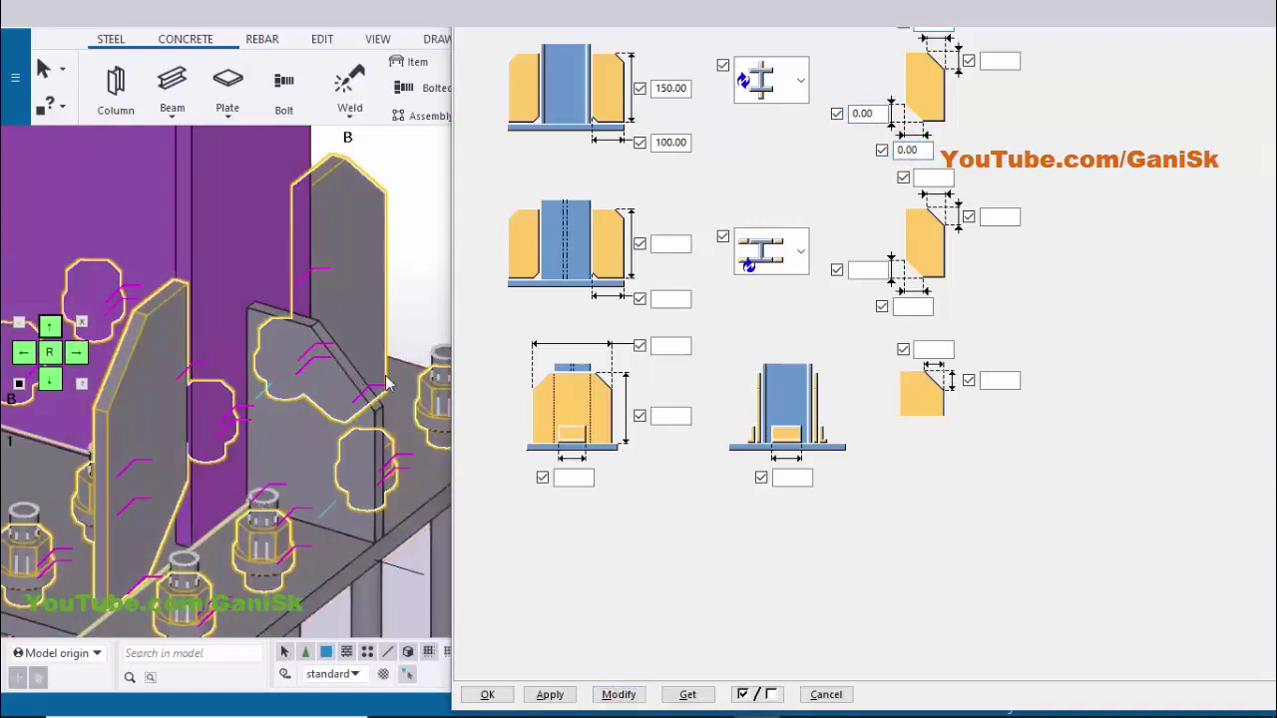
- Check the stiffener chamfer in the PDF elevation, set the web-line stiffeners' upper outer chamfer to 50 x 50 mm, and update the connection
{"action": "left_click", "coordinate": [711, 699]}
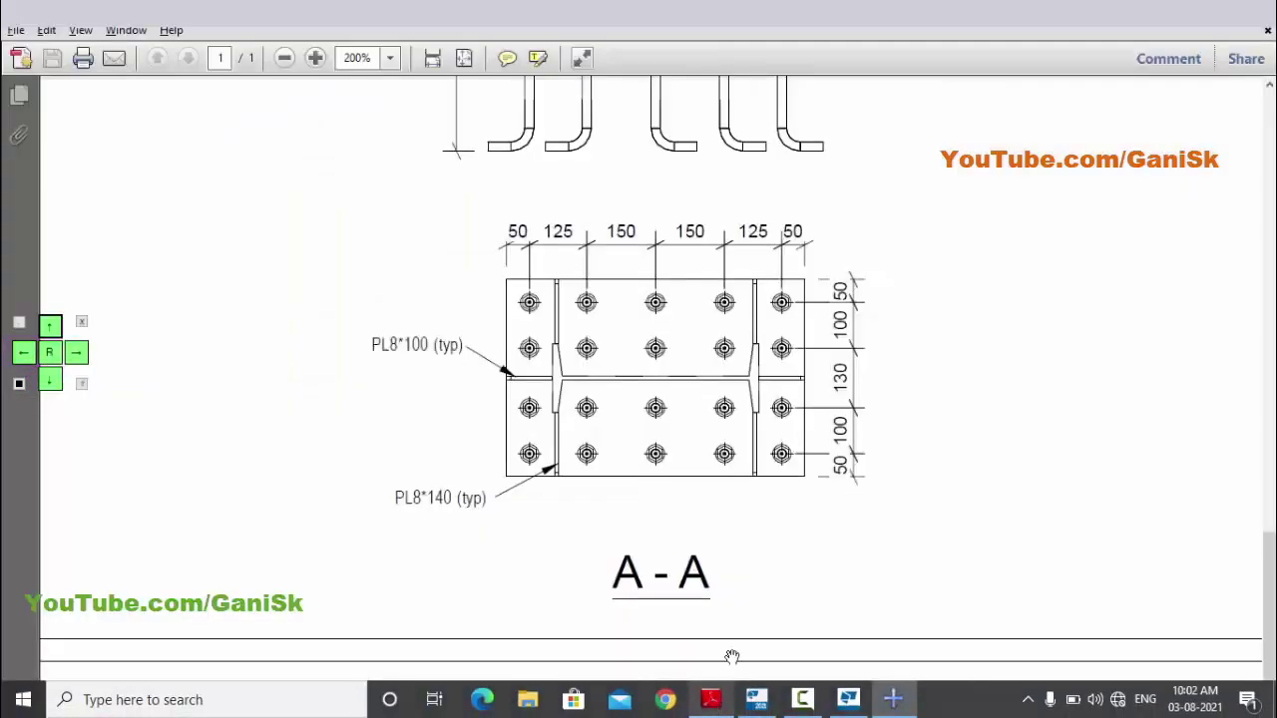
{"action": "scroll", "coordinate": [710, 437], "scroll_direction": "up", "scroll_amount": 5}
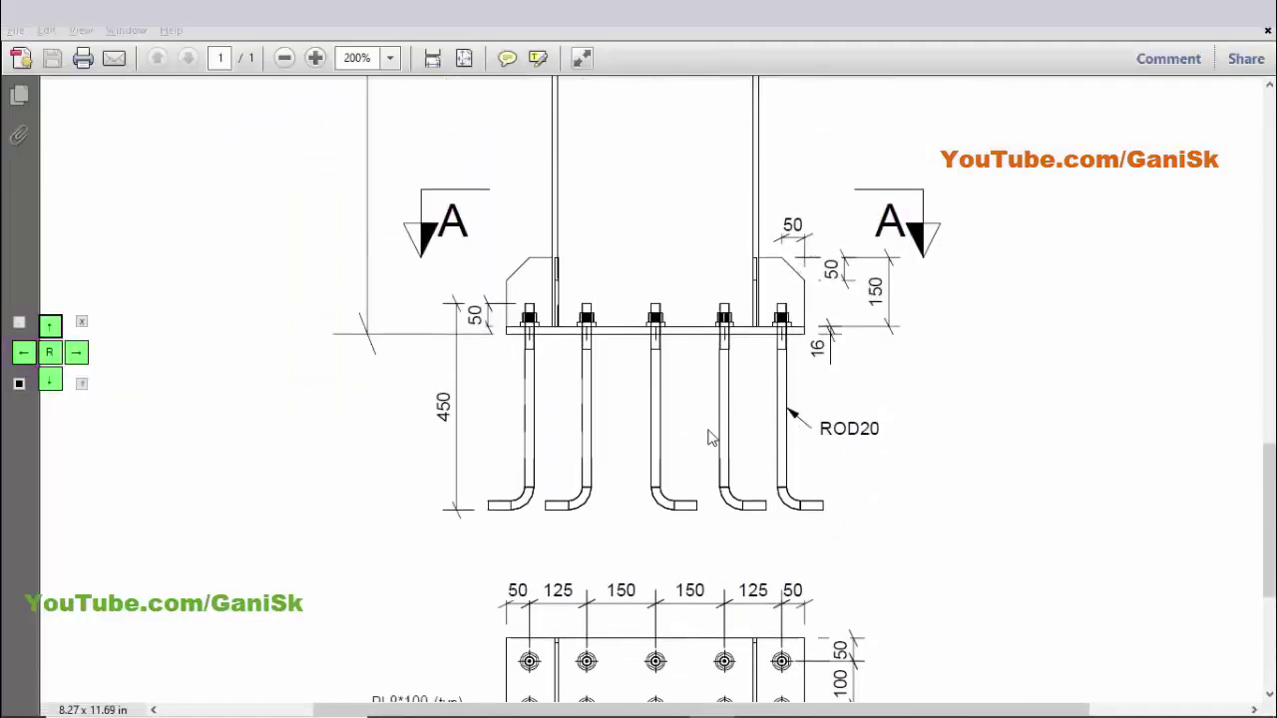
{"action": "left_click", "coordinate": [755, 699]}
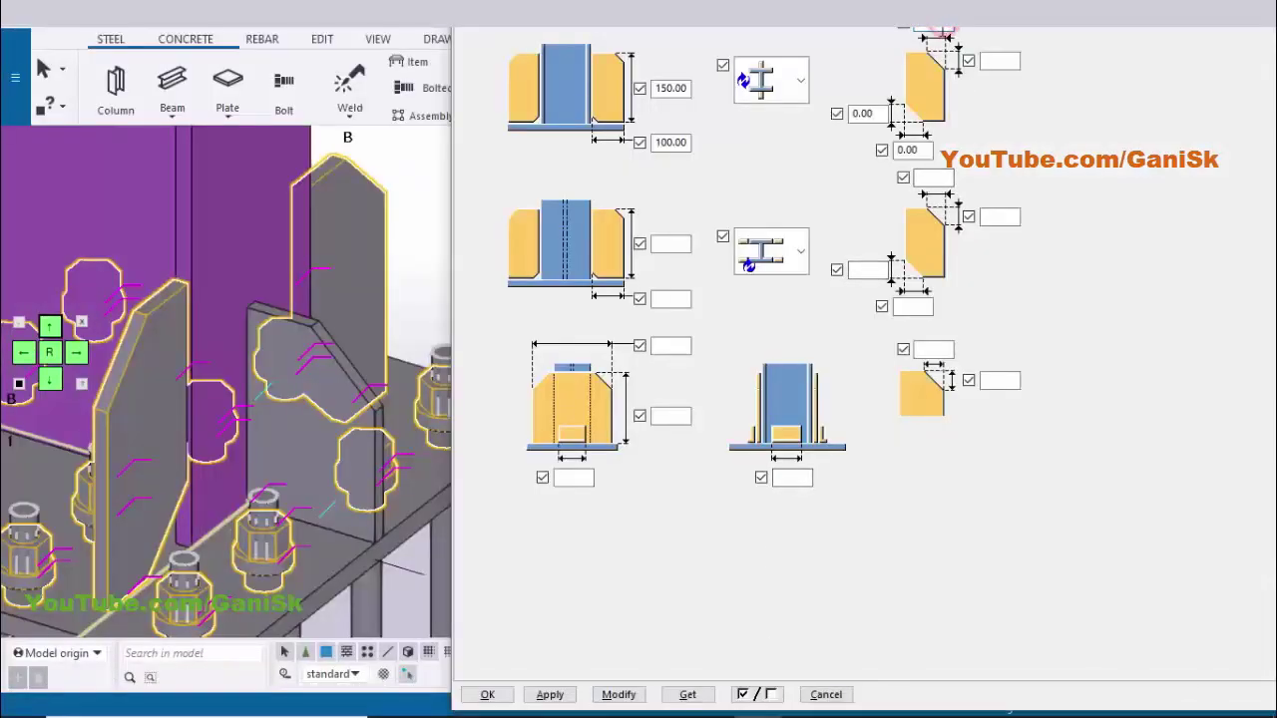
{"action": "left_click", "coordinate": [54, 381]}
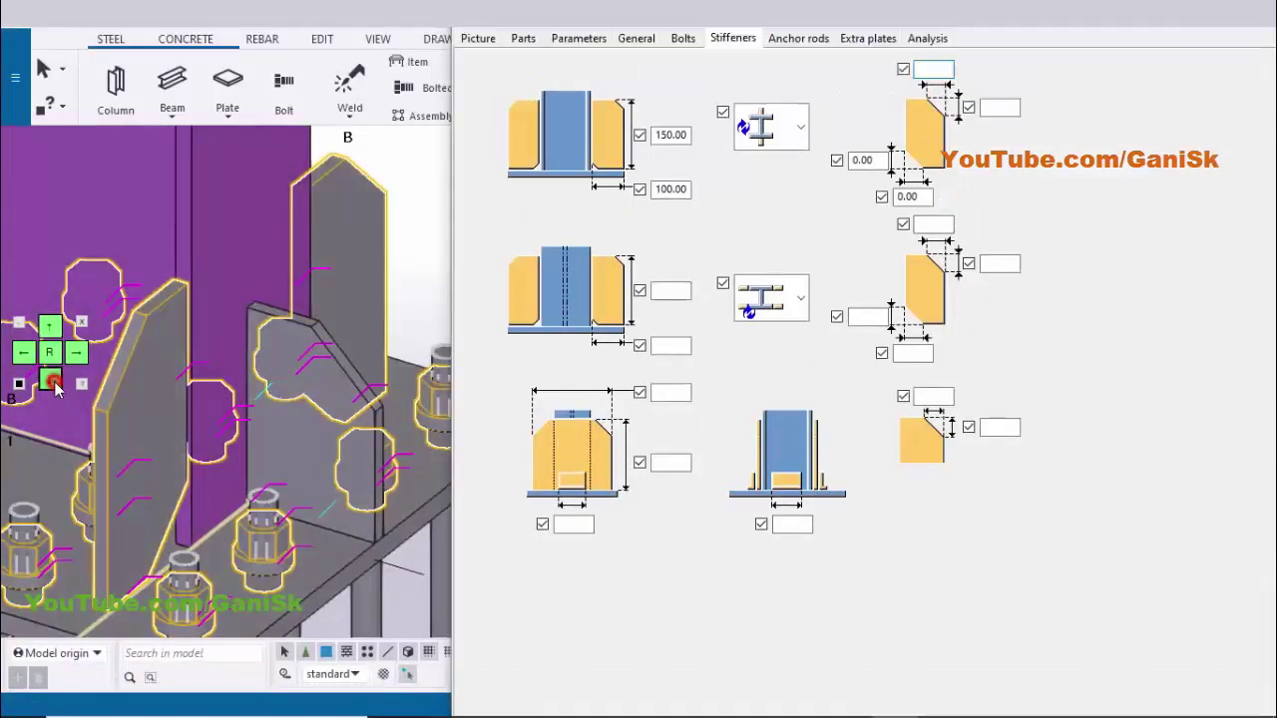
{"action": "type", "text": "50"}
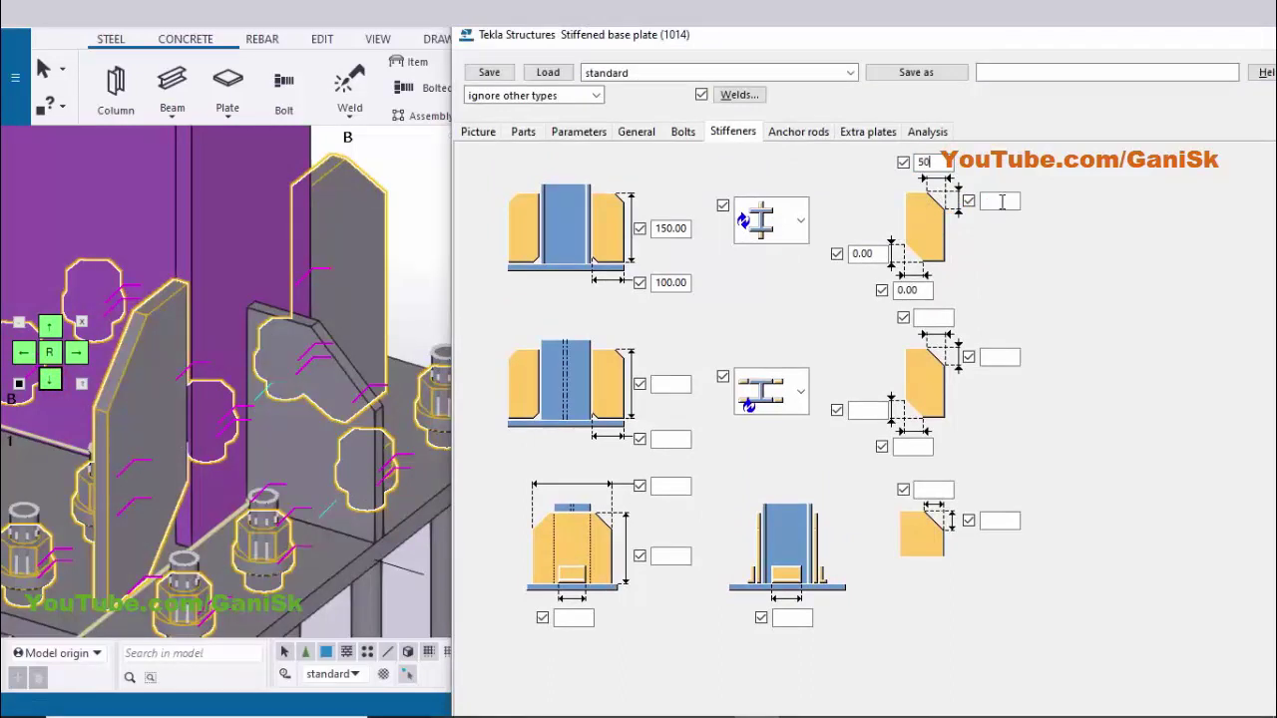
{"action": "left_click", "coordinate": [1002, 202]}
{"action": "type", "text": "50"}
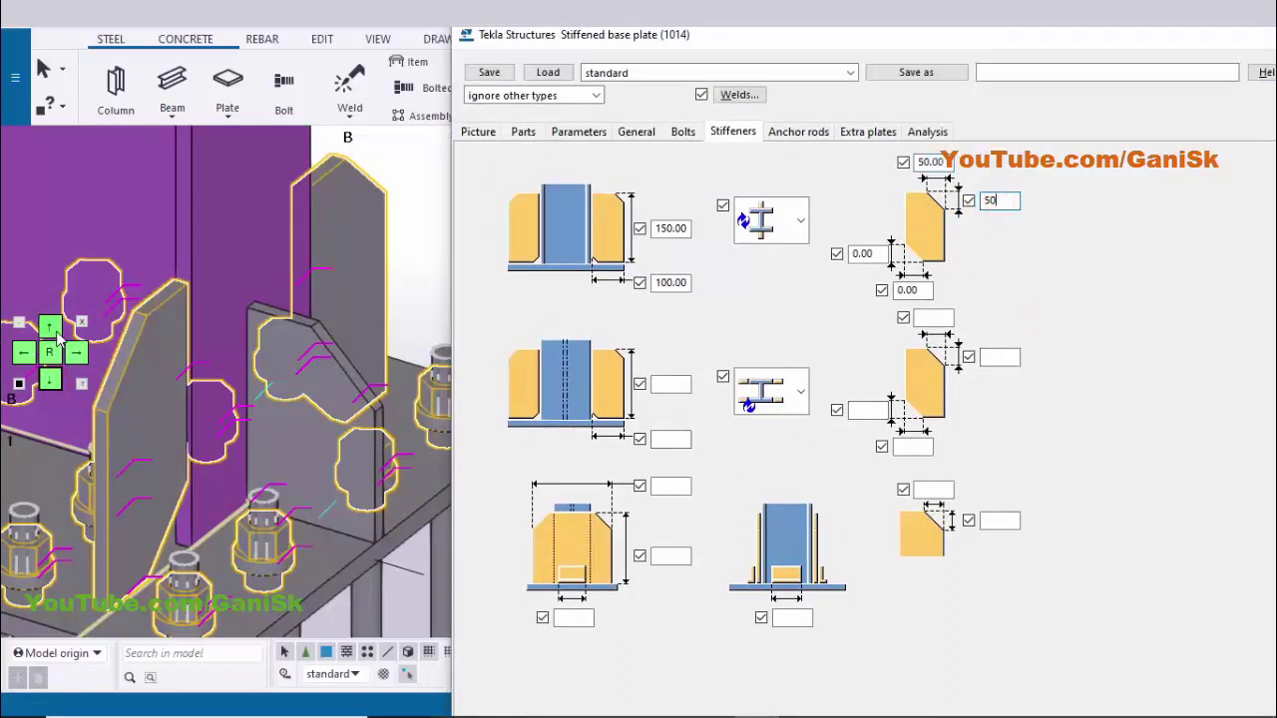
{"action": "scroll", "coordinate": [583, 586], "scroll_direction": "down", "scroll_amount": 3}
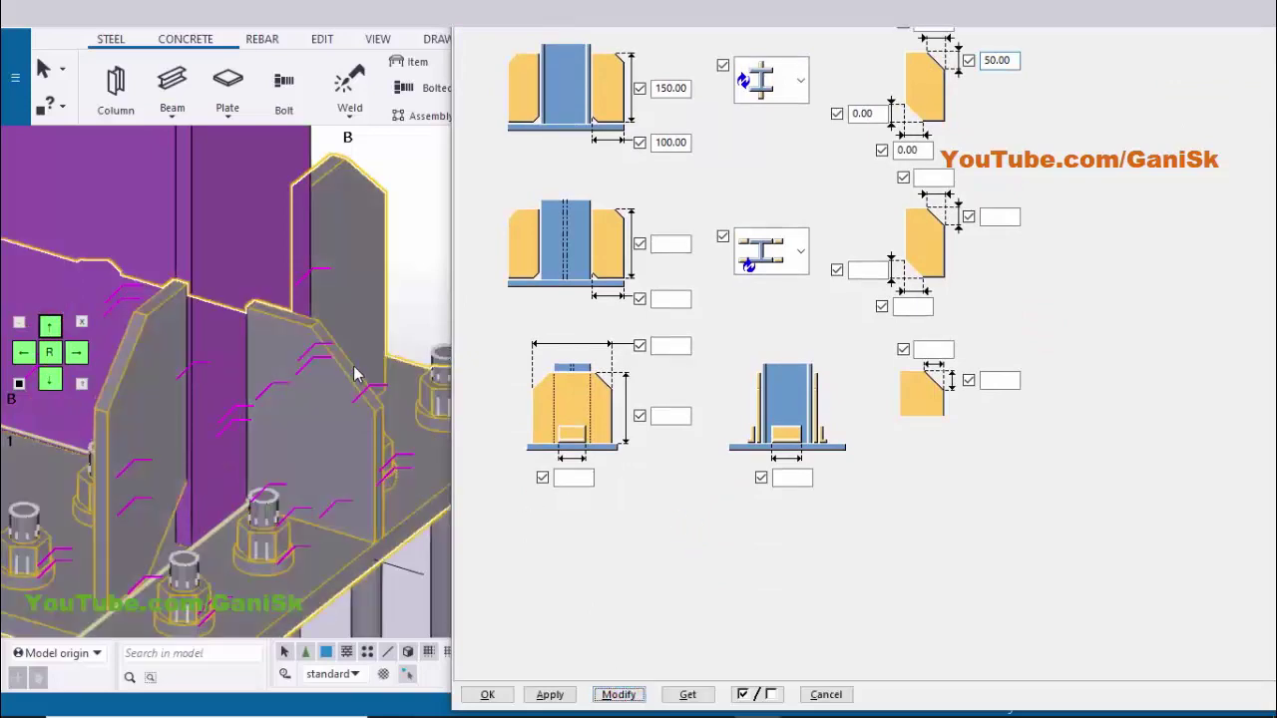
- Inspect the updated stiffeners in the 3D model and set the height of the stiffeners along the column flanges to 150 mm
{"action": "scroll", "coordinate": [354, 374], "scroll_direction": "down", "scroll_amount": 6}
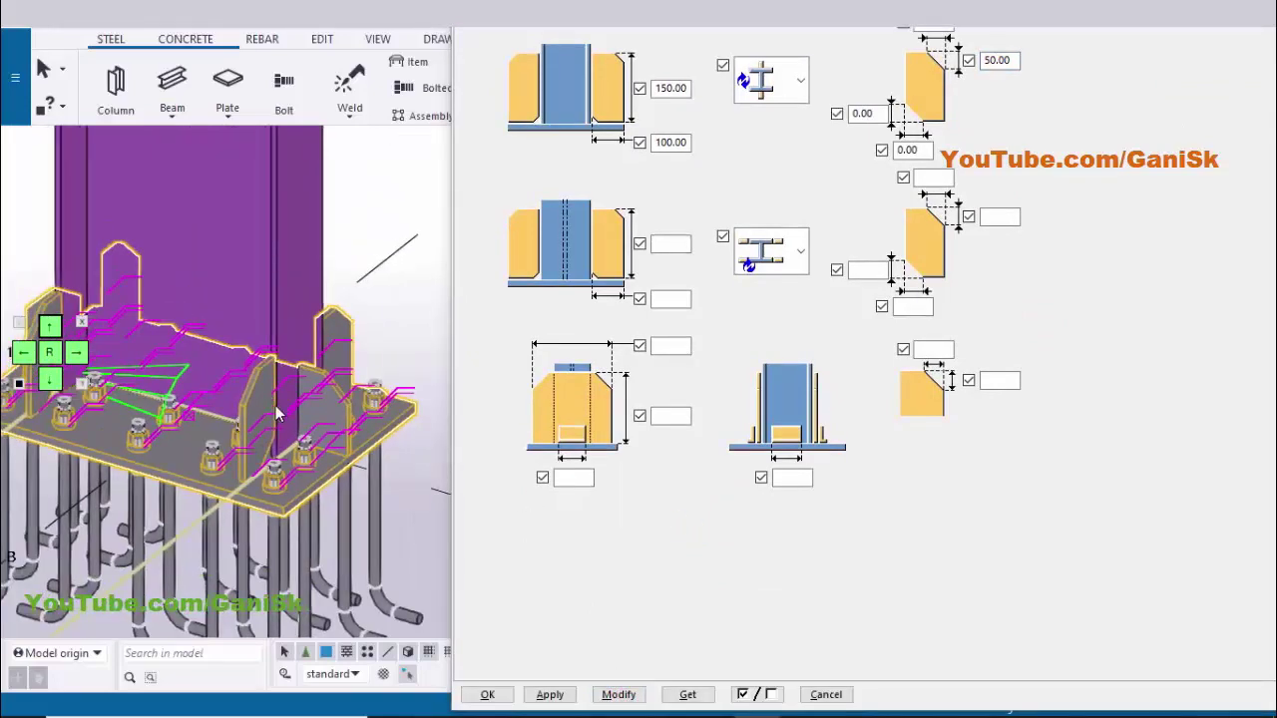
{"action": "middle_click_drag", "start_coordinate": [276, 412], "coordinate": [302, 412]}
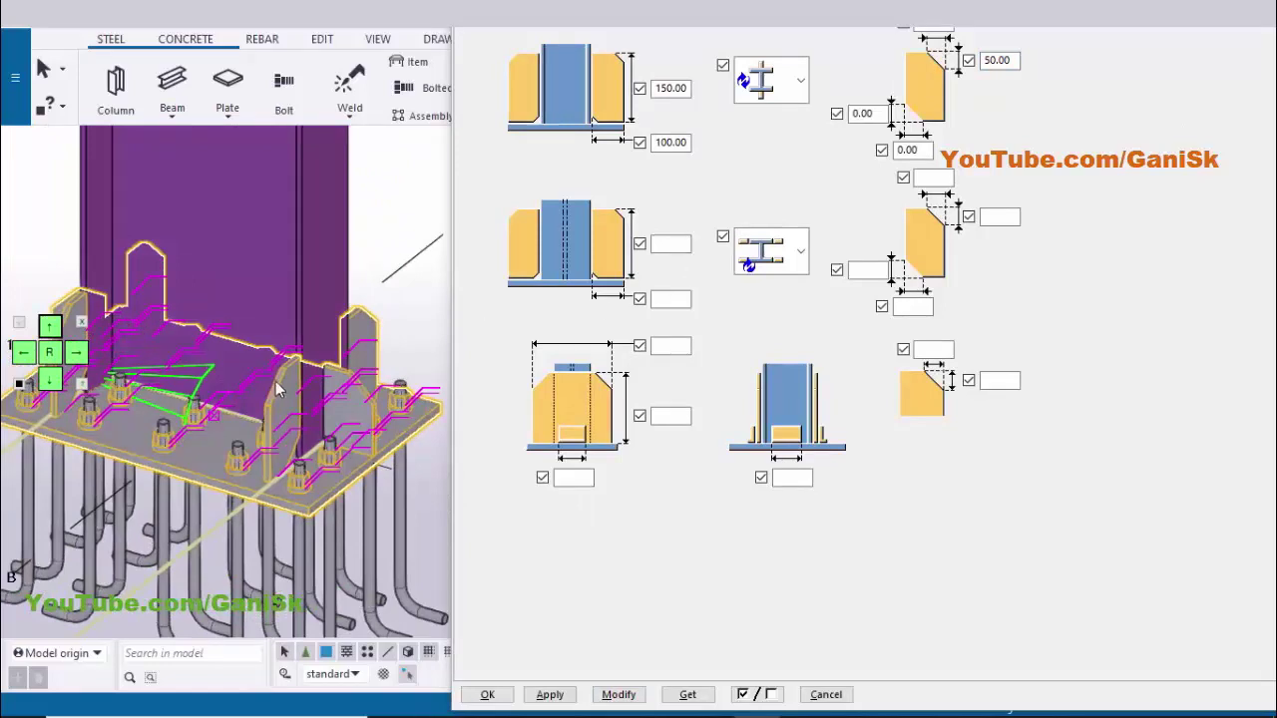
{"action": "scroll", "coordinate": [280, 389], "scroll_direction": "up", "scroll_amount": 5}
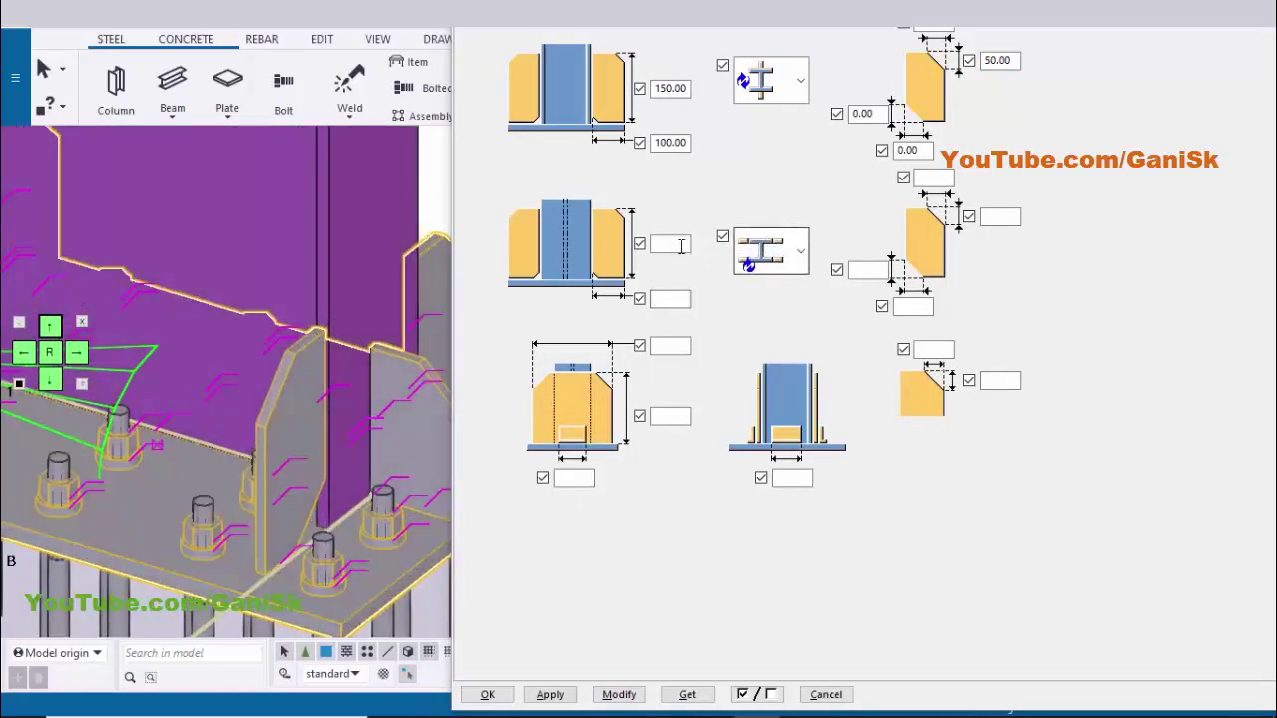
{"action": "left_click", "coordinate": [681, 246]}
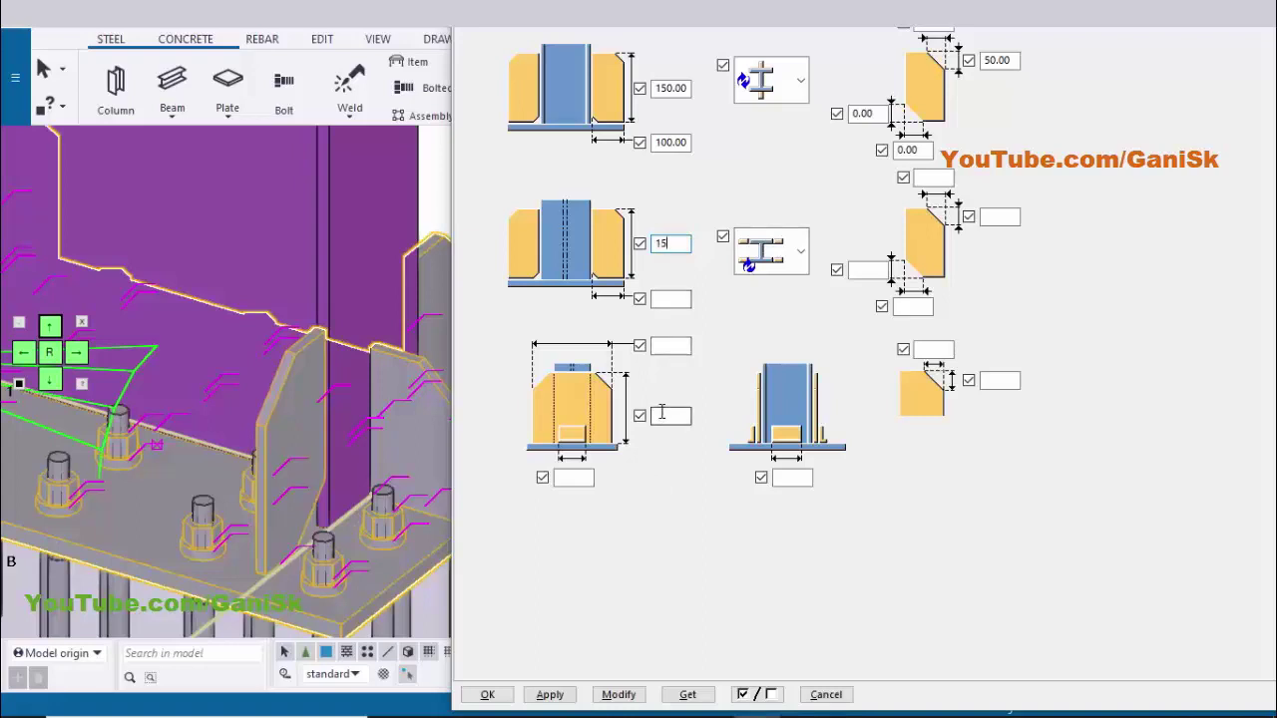
{"action": "type", "text": "150"}
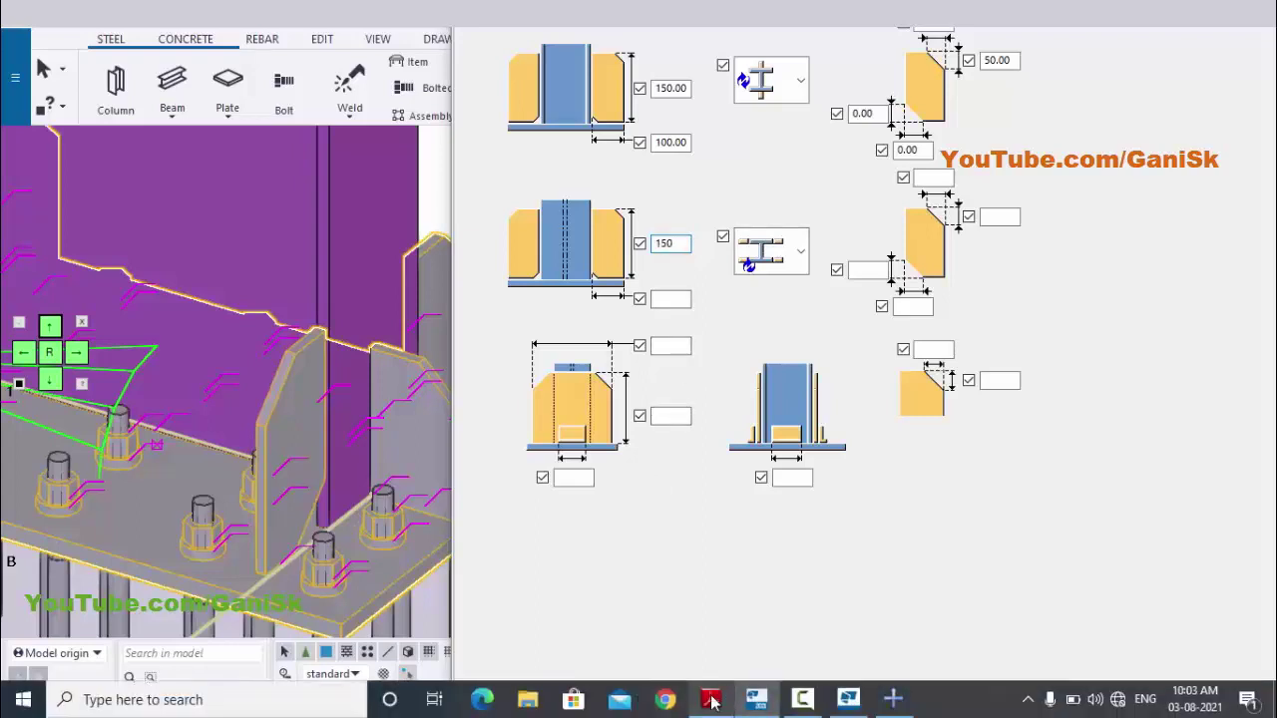
- Check the PL8*140 stiffener in section A-A of the PDF, set the flange-line stiffeners' width to 140 mm, and update the connection
{"action": "left_click", "coordinate": [722, 702]}
{"action": "scroll", "coordinate": [486, 529], "scroll_direction": "down", "scroll_amount": 2}
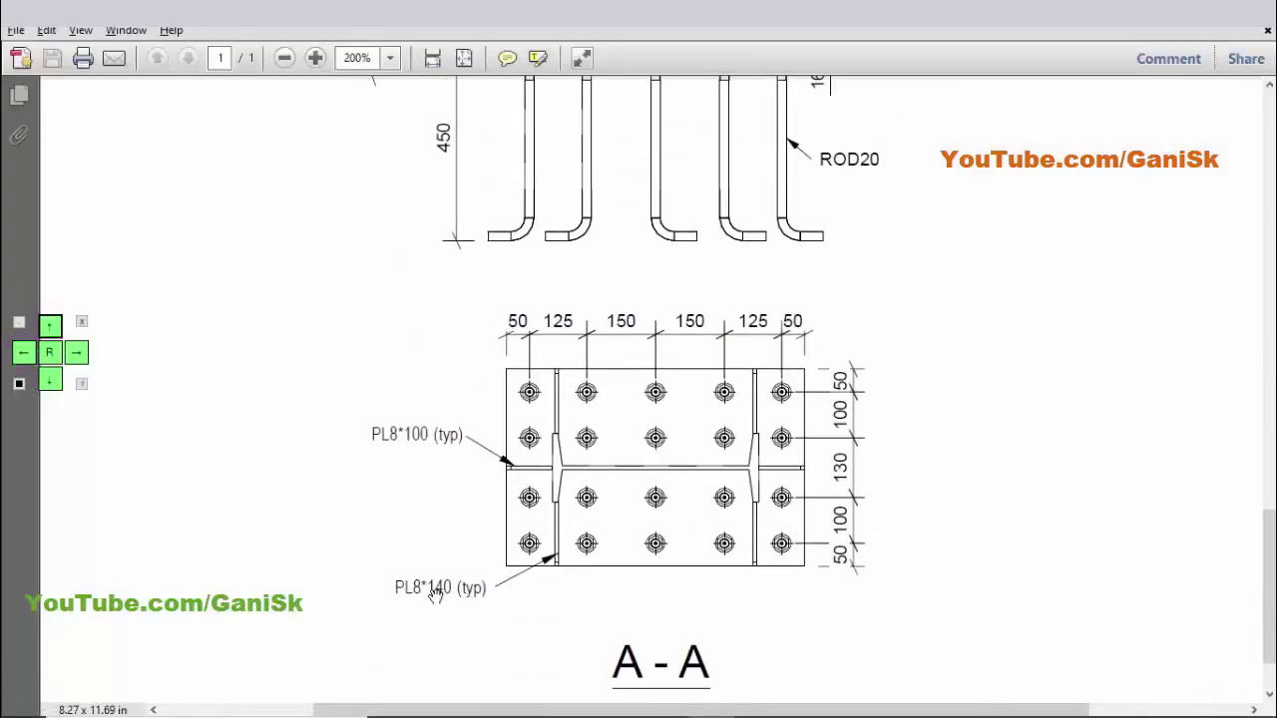
{"action": "key", "text": "alt+Tab"}
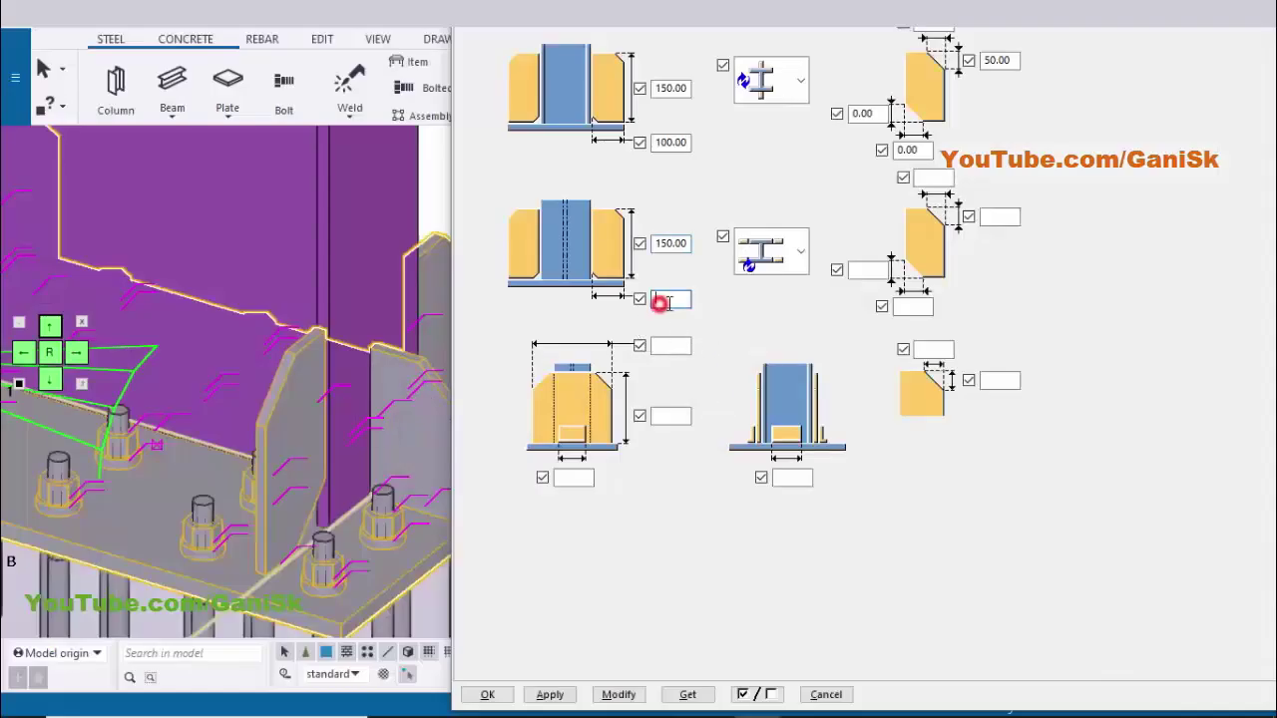
{"action": "type", "text": "140"}
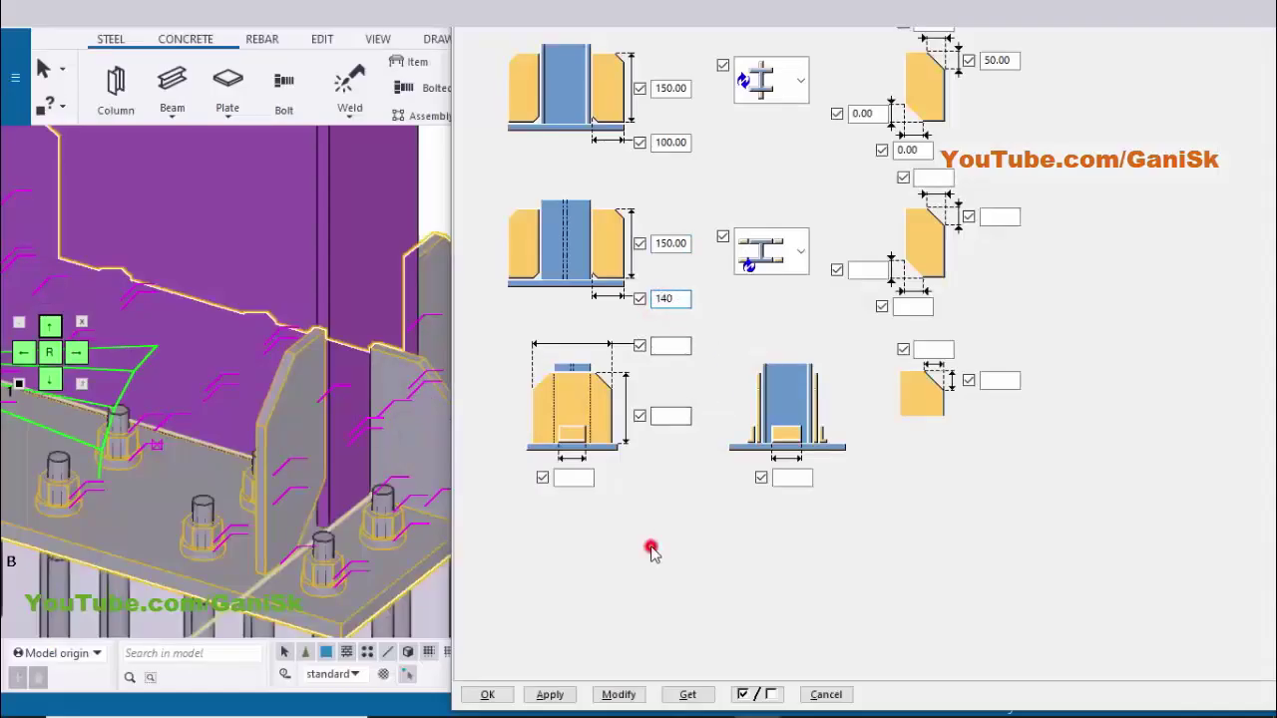
{"action": "left_click", "coordinate": [616, 694]}
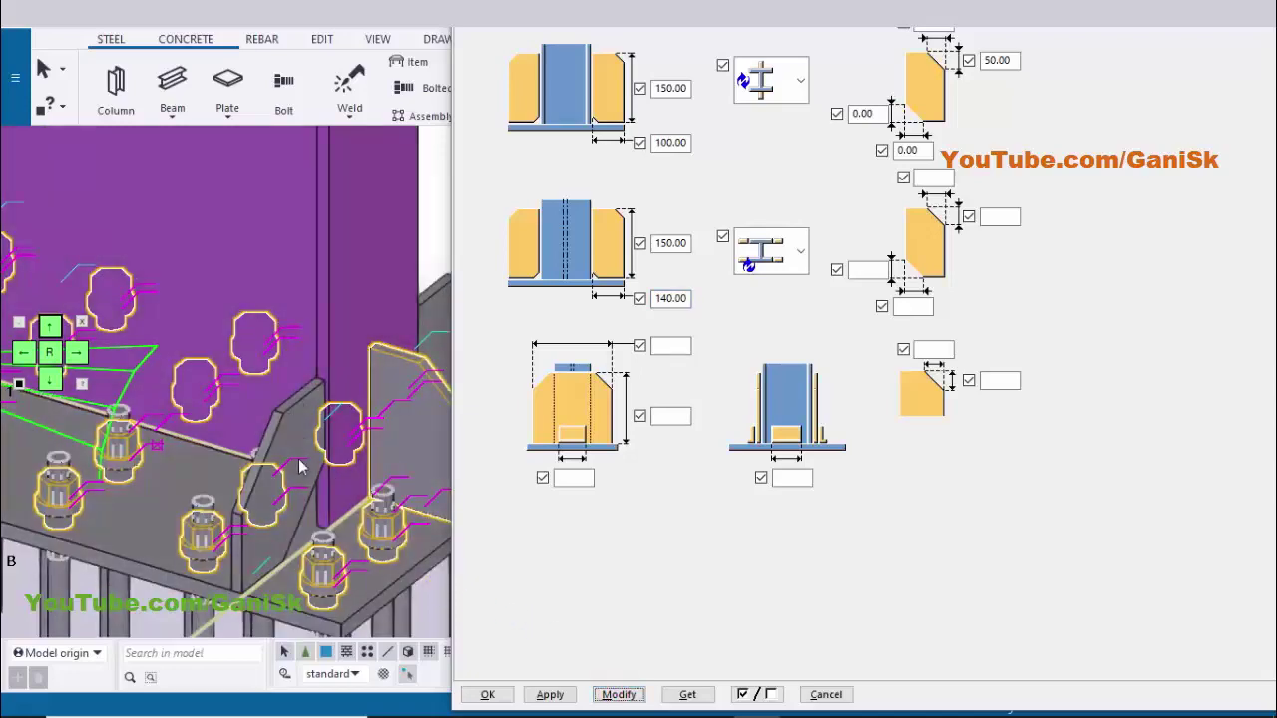
{"action": "scroll", "coordinate": [302, 469], "scroll_direction": "up", "scroll_amount": 3}
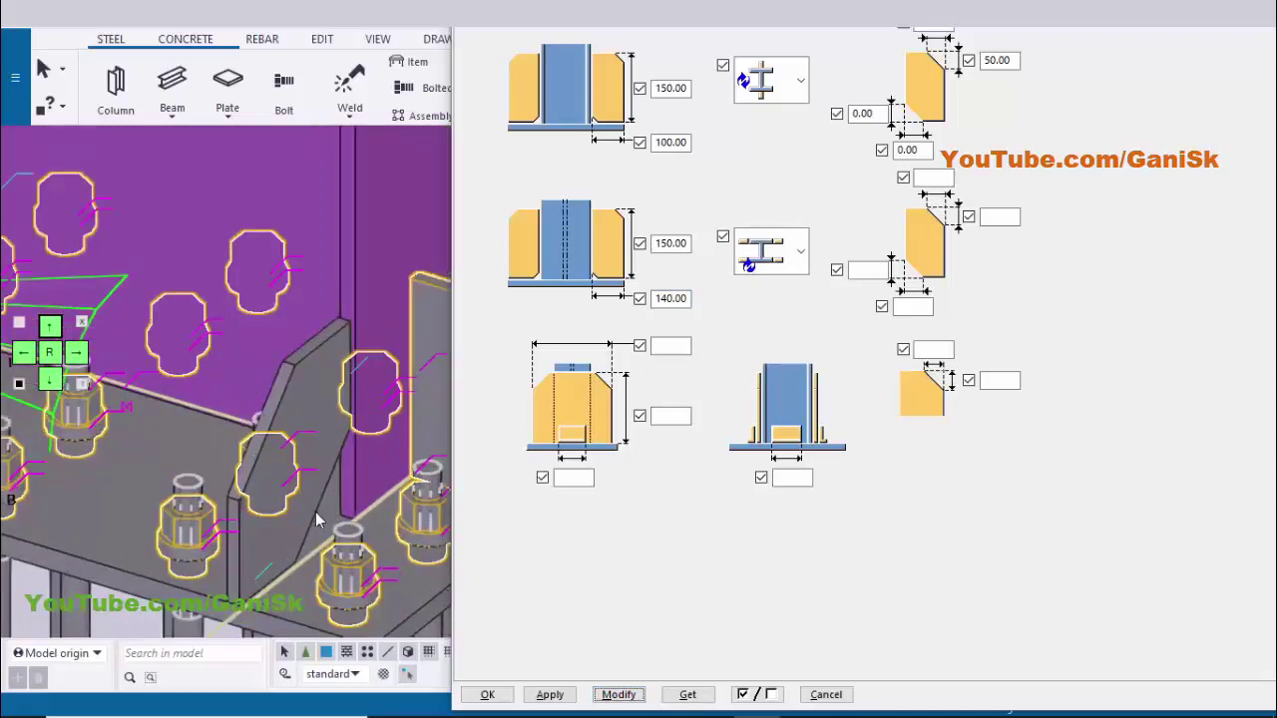
{"action": "scroll", "coordinate": [332, 517], "scroll_direction": "up", "scroll_amount": 3}
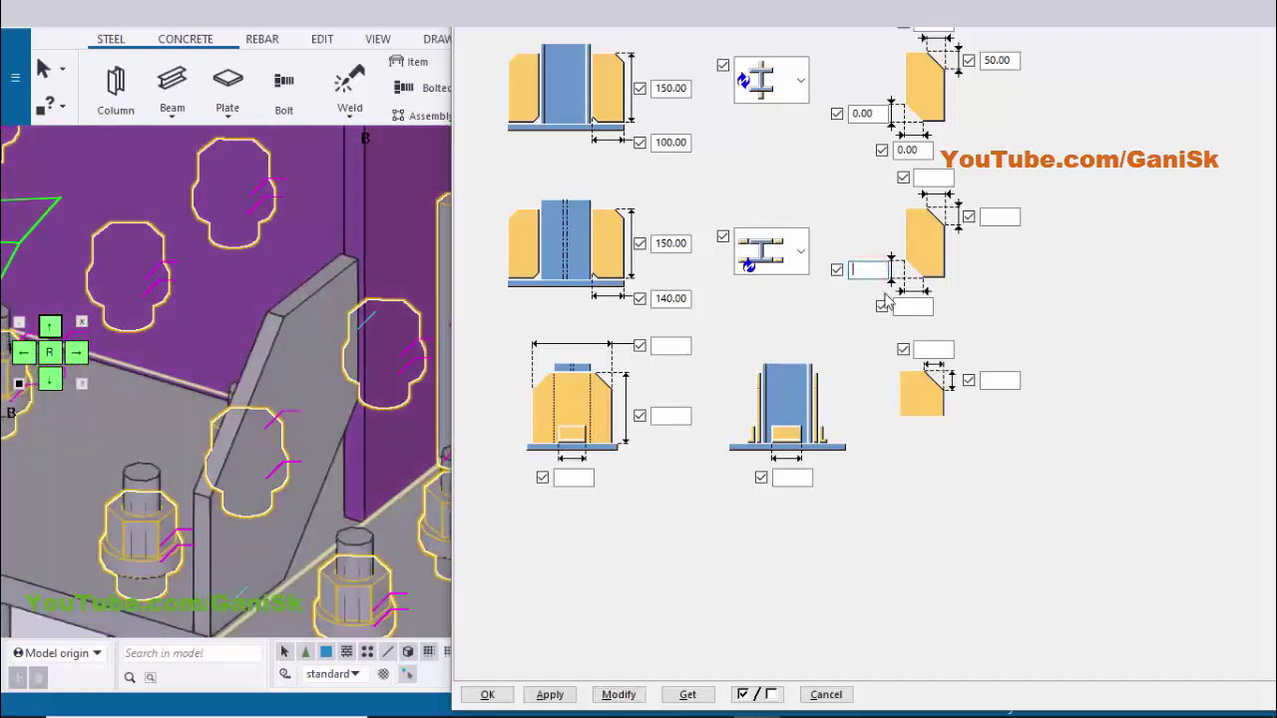
- Set the flange-line stiffeners' lower corner chamfer dimensions to 0 and upper outer chamfer to 50 x 50 mm, and update the connection
{"action": "left_click", "coordinate": [913, 308]}
{"action": "type", "text": "0"}
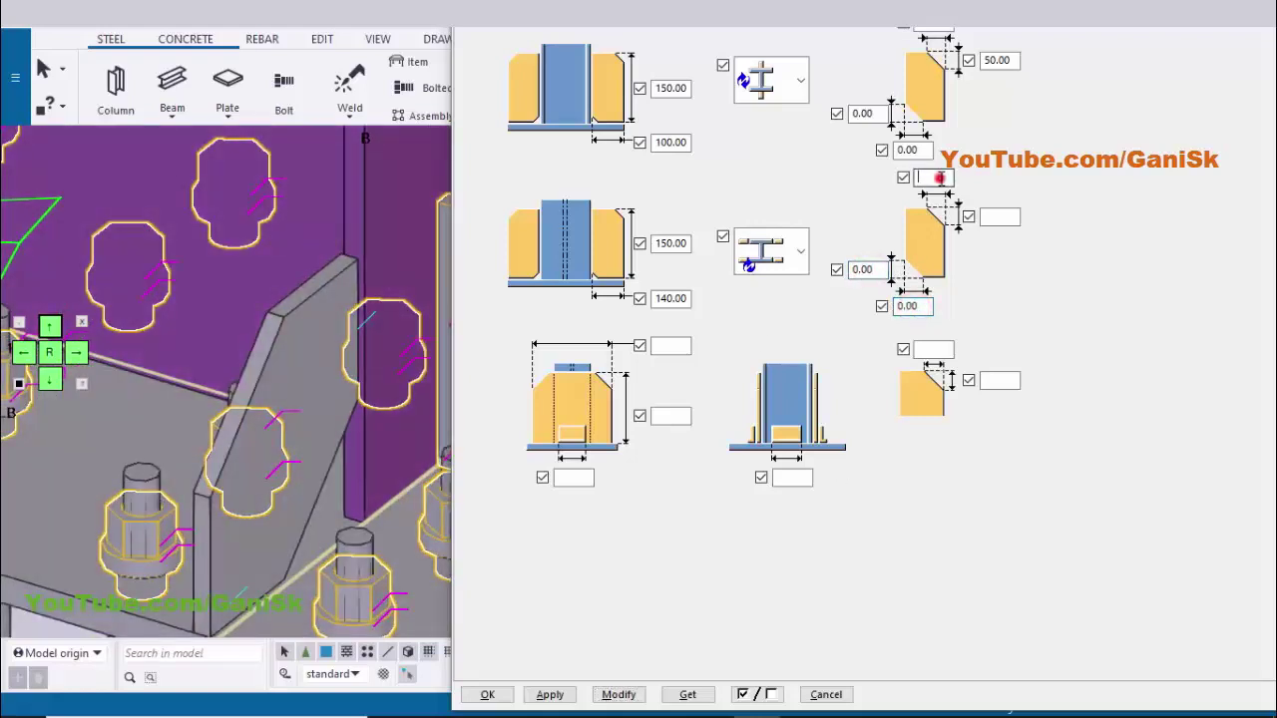
{"action": "left_click", "coordinate": [1004, 211]}
{"action": "type", "text": "50"}
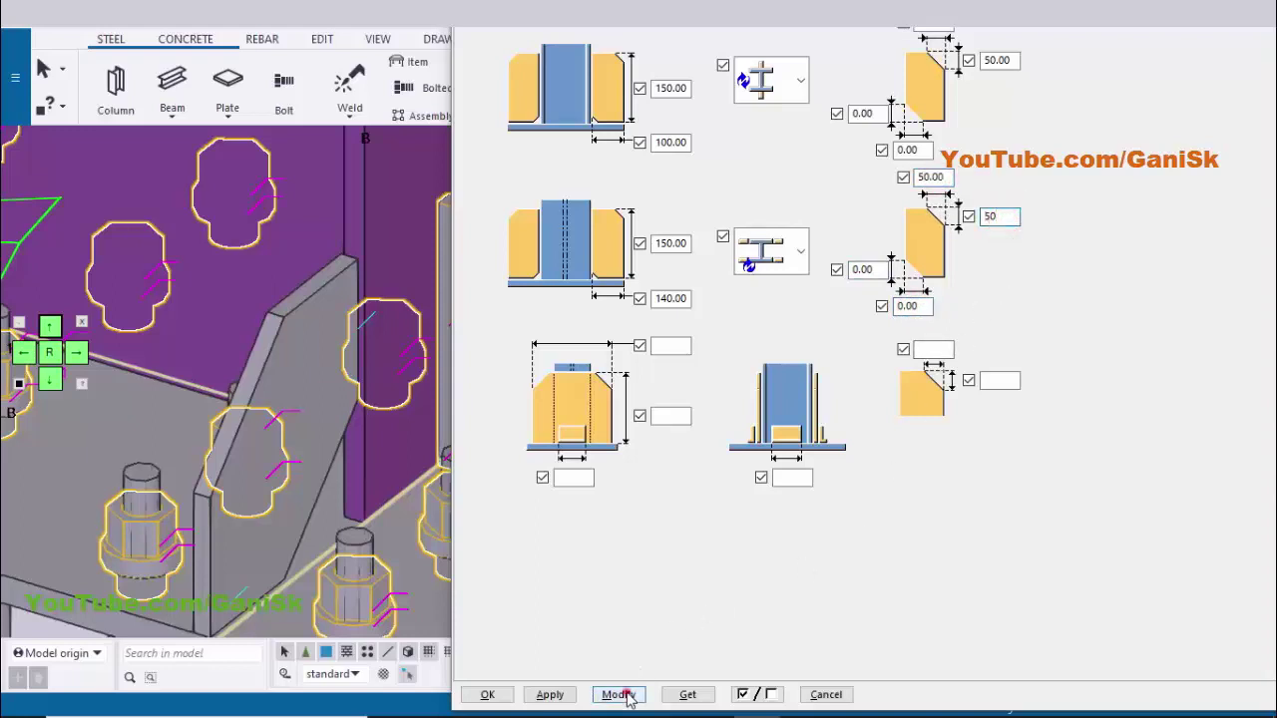
{"action": "left_click", "coordinate": [624, 695]}
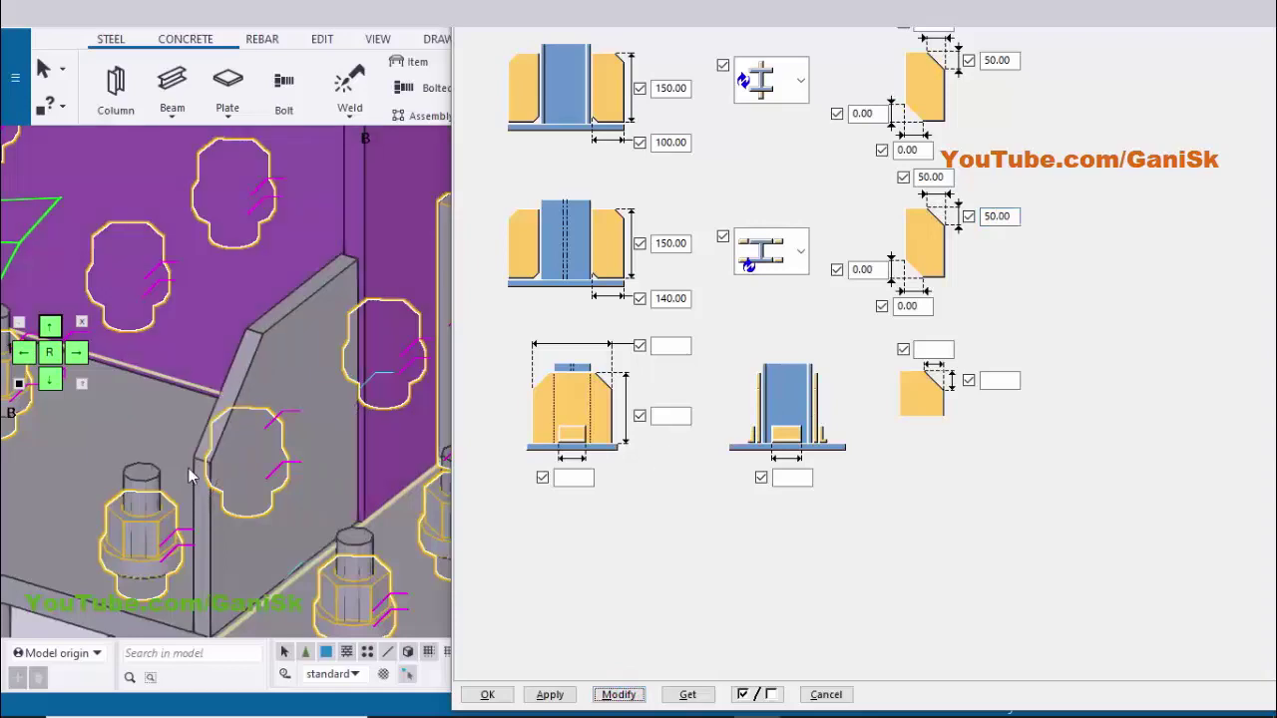
{"action": "scroll", "coordinate": [234, 449], "scroll_direction": "down", "scroll_amount": 3}
{"action": "scroll", "coordinate": [235, 449], "scroll_direction": "down", "scroll_amount": 2}
{"action": "mouse_move", "coordinate": [234, 448]}
{"action": "middle_mouse_down"}
{"action": "mouse_move", "coordinate": [301, 442]}
{"action": "mouse_move", "coordinate": [218, 442]}
{"action": "middle_mouse_up"}
{"action": "scroll", "coordinate": [335, 440], "scroll_direction": "up", "scroll_amount": 3}
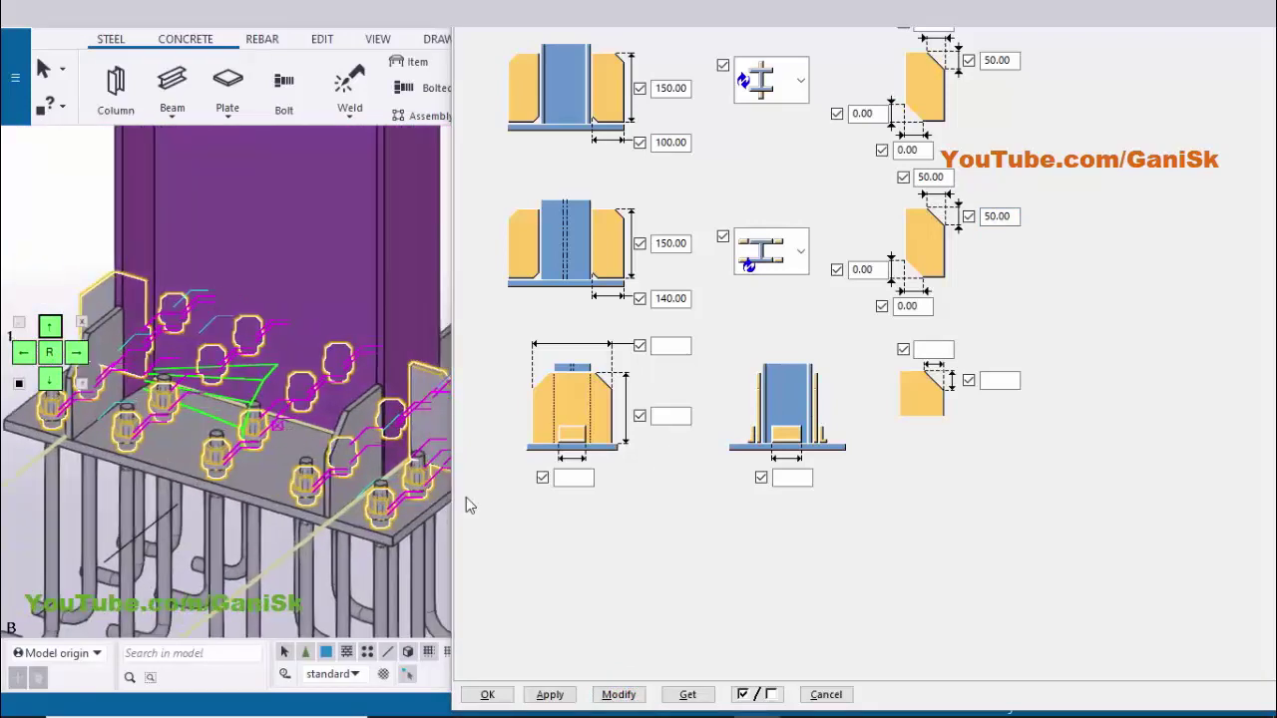
- Open the connection's part settings and check the stiffener plate thicknesses in section A-A of the PDF against the 3D model
{"action": "left_click", "coordinate": [574, 538]}
{"action": "left_click", "coordinate": [55, 380]}
{"action": "left_click", "coordinate": [54, 382]}
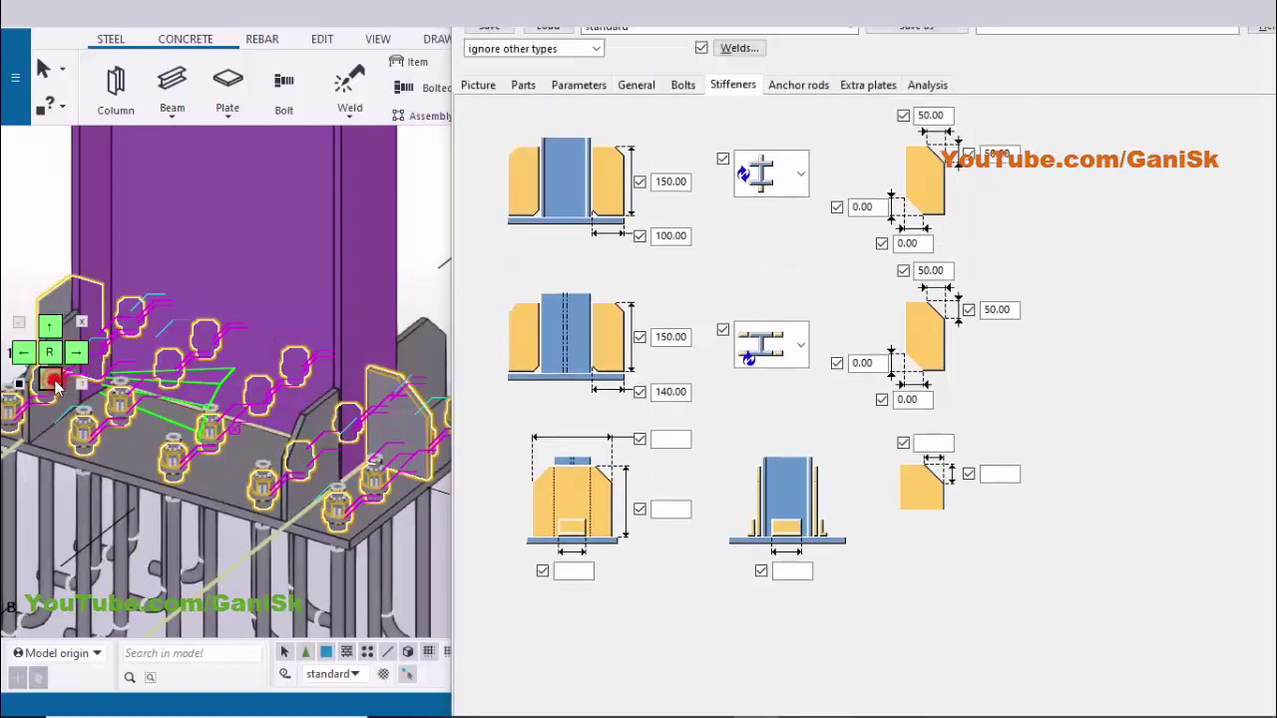
{"action": "left_click", "coordinate": [55, 382]}
{"action": "left_click", "coordinate": [526, 131]}
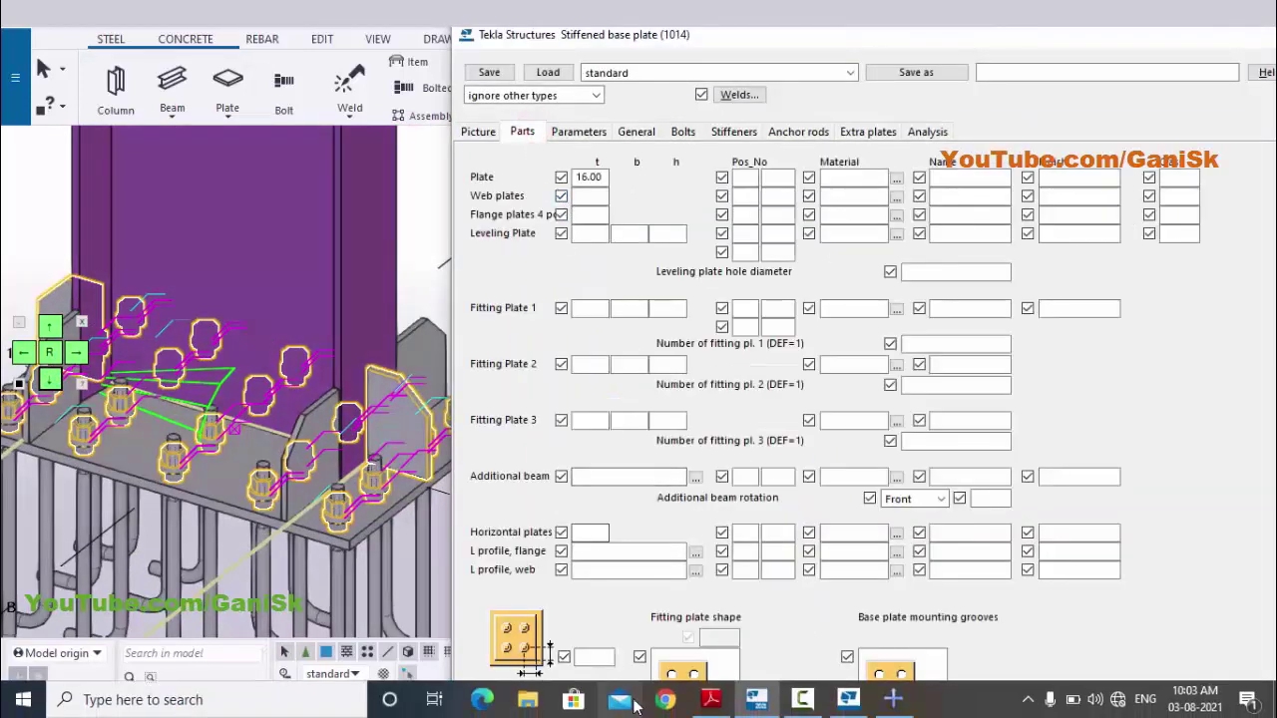
{"action": "left_click", "coordinate": [711, 712]}
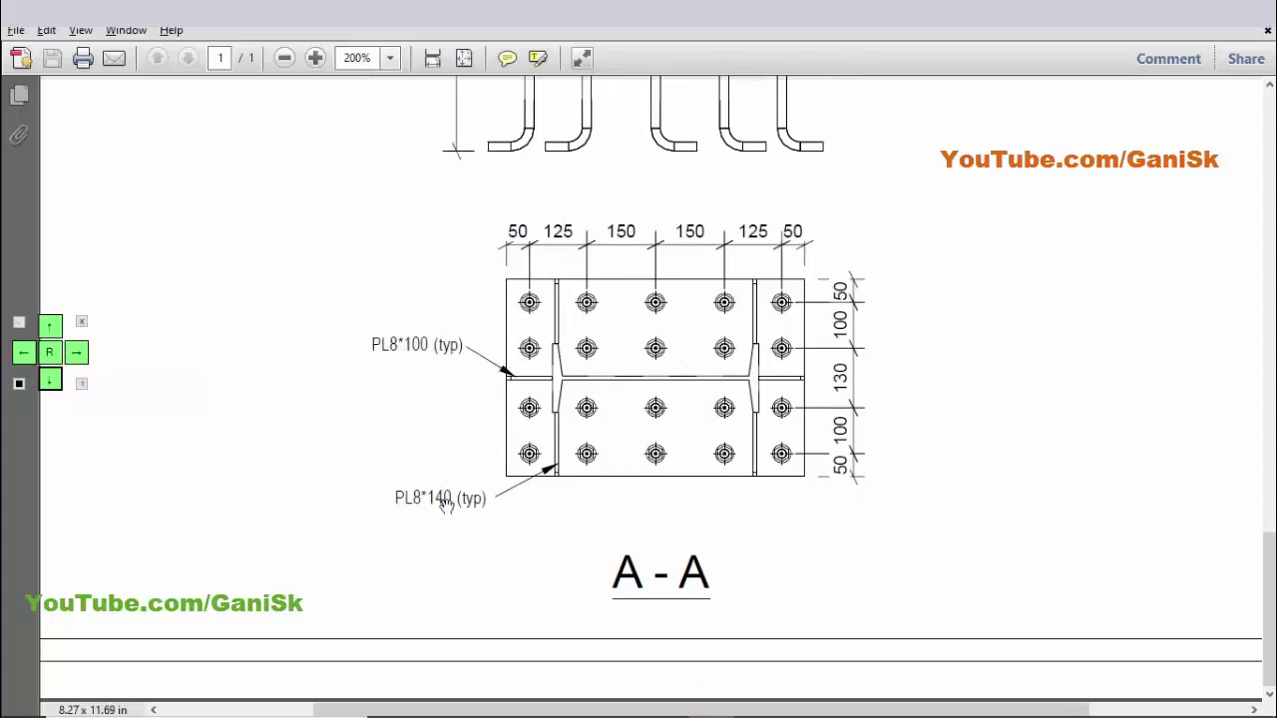
{"action": "left_click", "coordinate": [758, 713]}
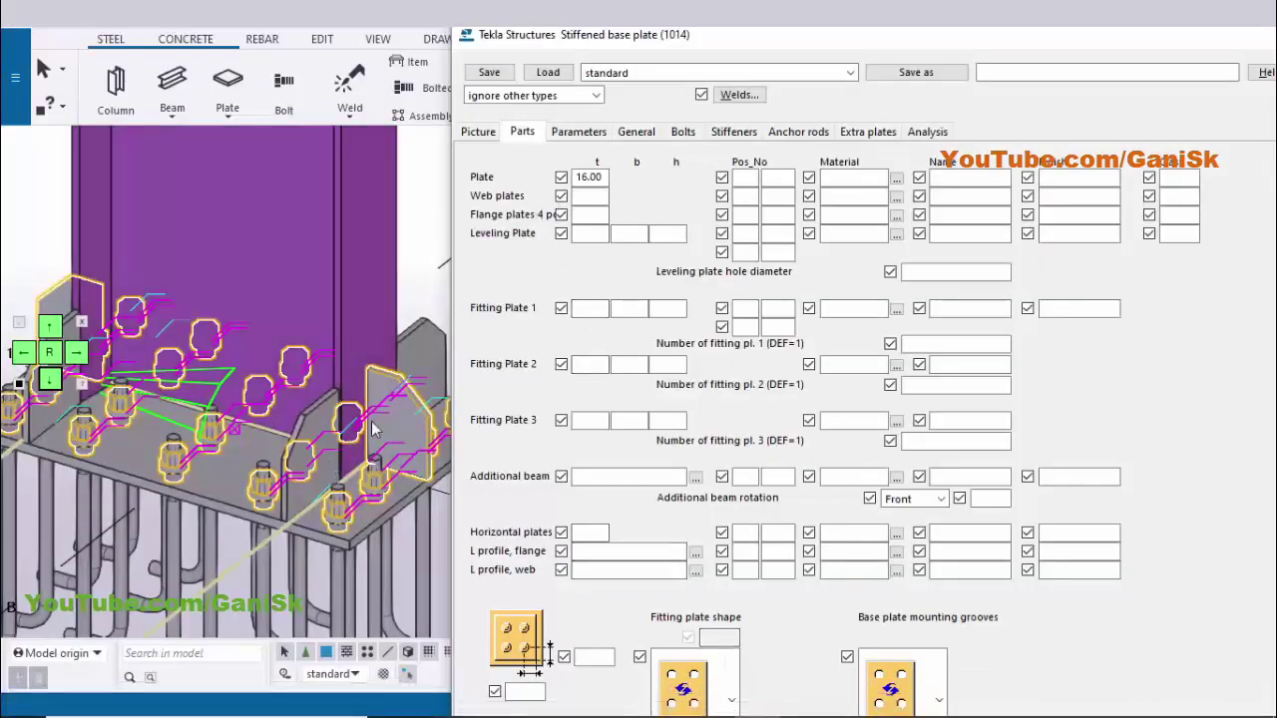
{"action": "scroll", "coordinate": [369, 456], "scroll_direction": "up", "scroll_amount": 4}
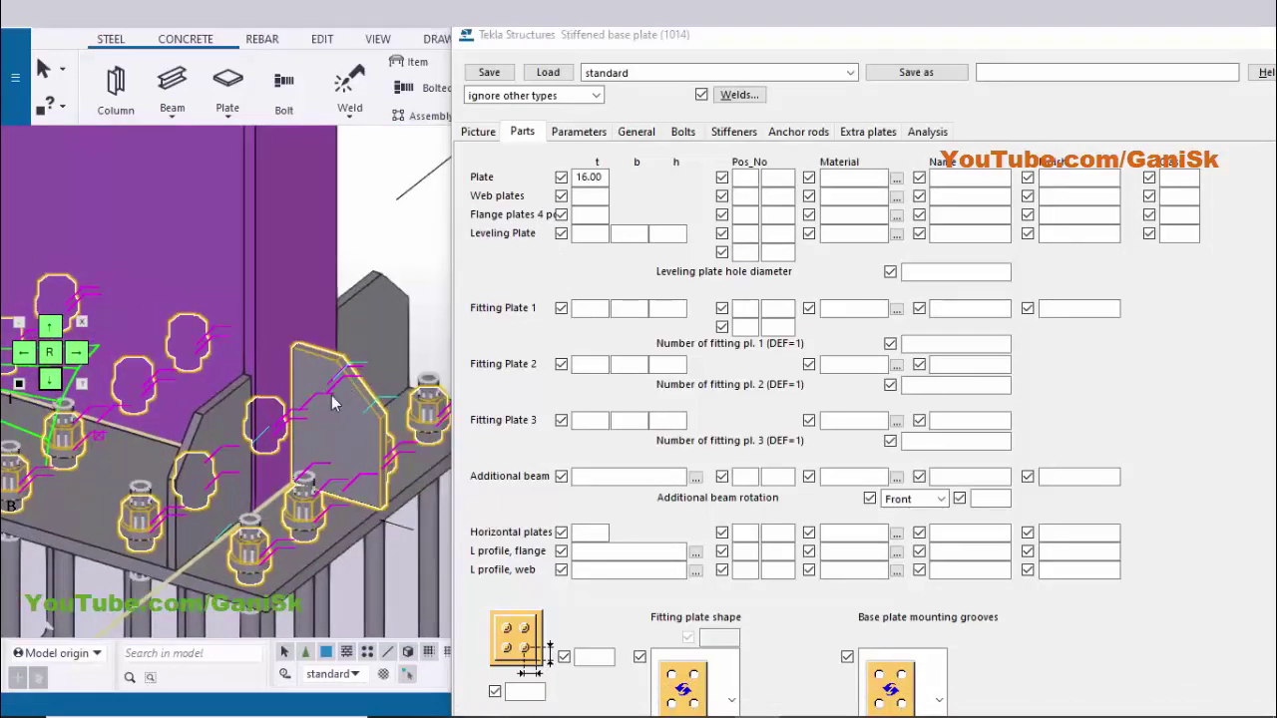
{"action": "scroll", "coordinate": [359, 399], "scroll_direction": "up", "scroll_amount": 2}
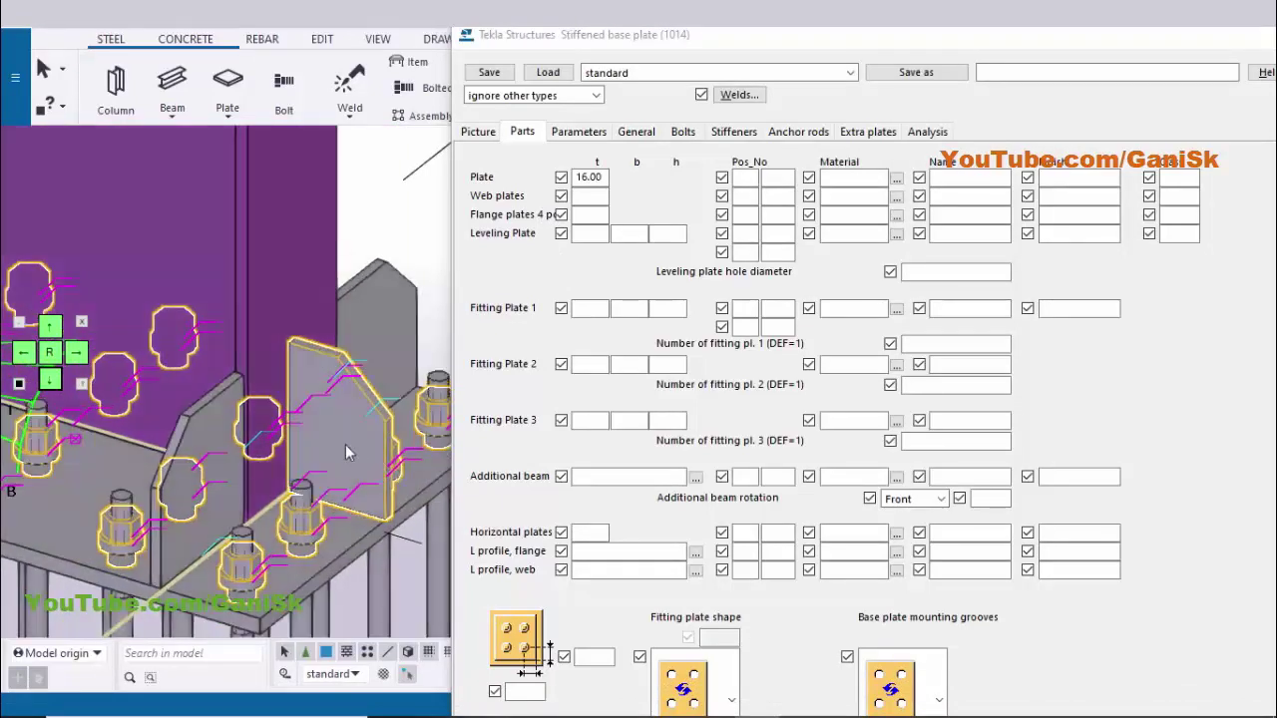
- Set the web plates' thickness to 8 mm and update the connection
{"action": "left_click", "coordinate": [583, 196]}
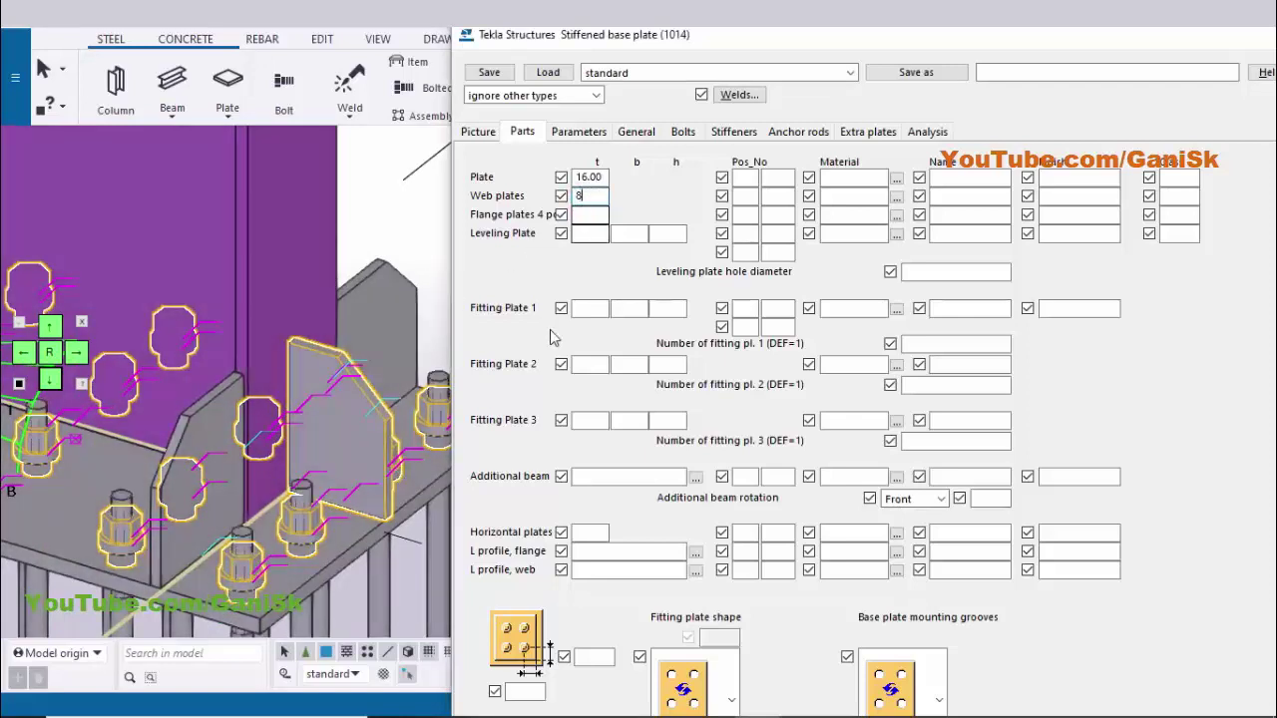
{"action": "left_click", "coordinate": [607, 616]}
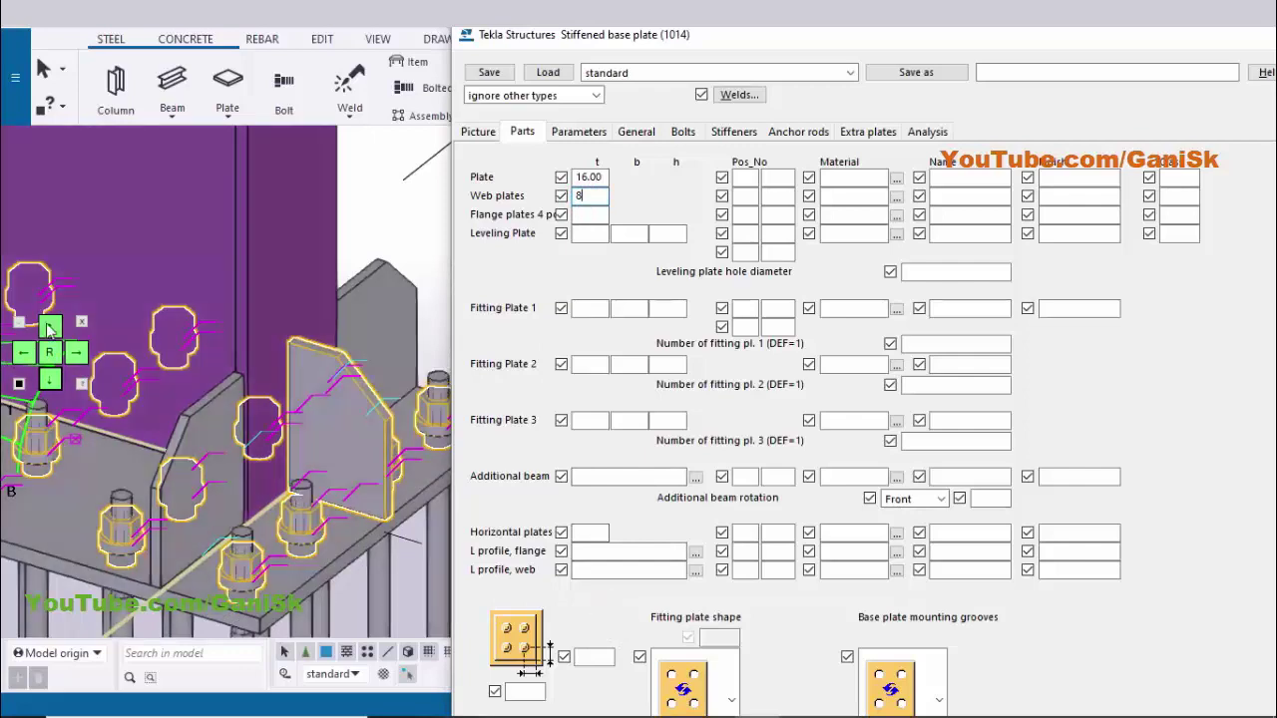
{"action": "scroll", "coordinate": [598, 599], "scroll_direction": "down", "scroll_amount": 3}
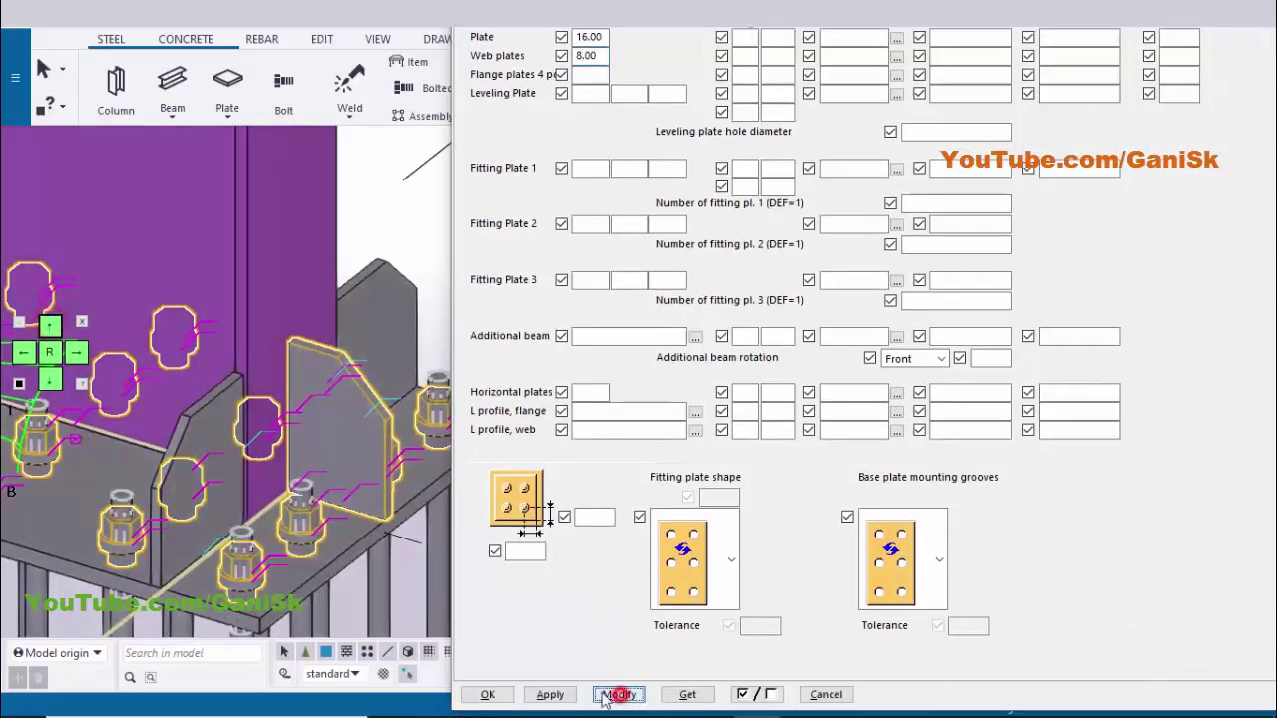
{"action": "left_click", "coordinate": [612, 695]}
{"action": "scroll", "coordinate": [359, 383], "scroll_direction": "up", "scroll_amount": 5}
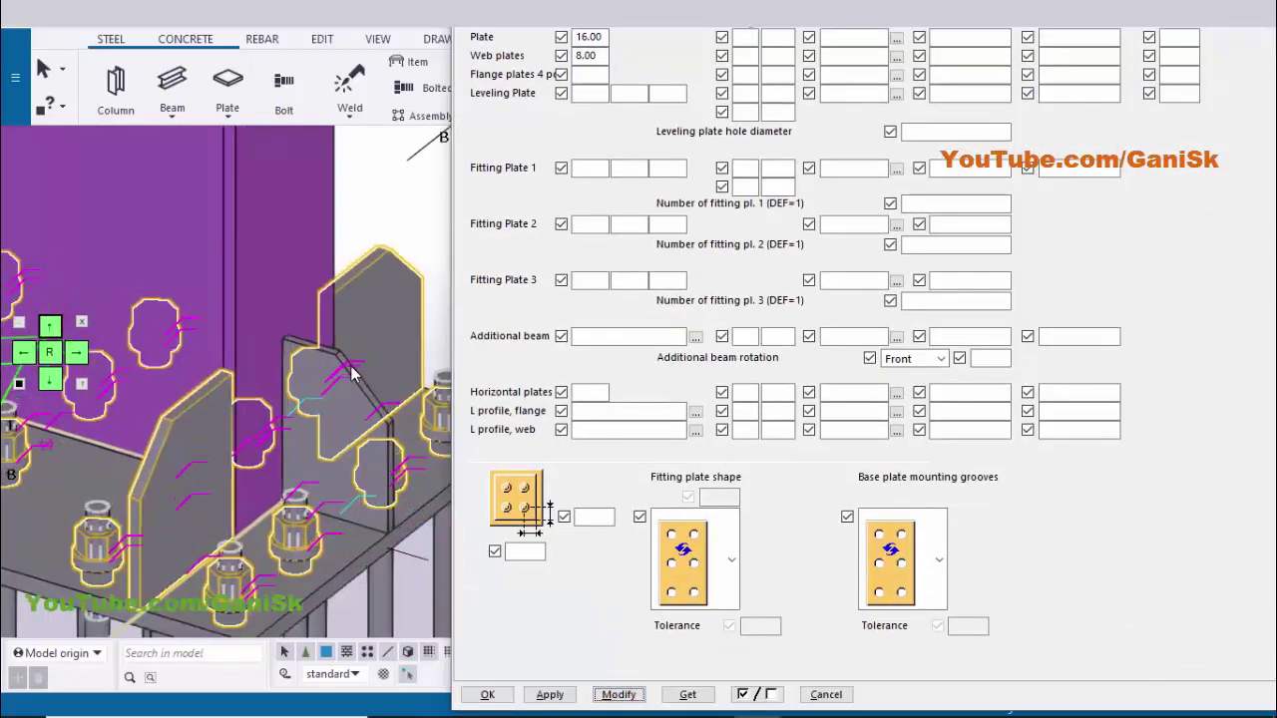
{"action": "scroll", "coordinate": [350, 376], "scroll_direction": "down", "scroll_amount": 5}
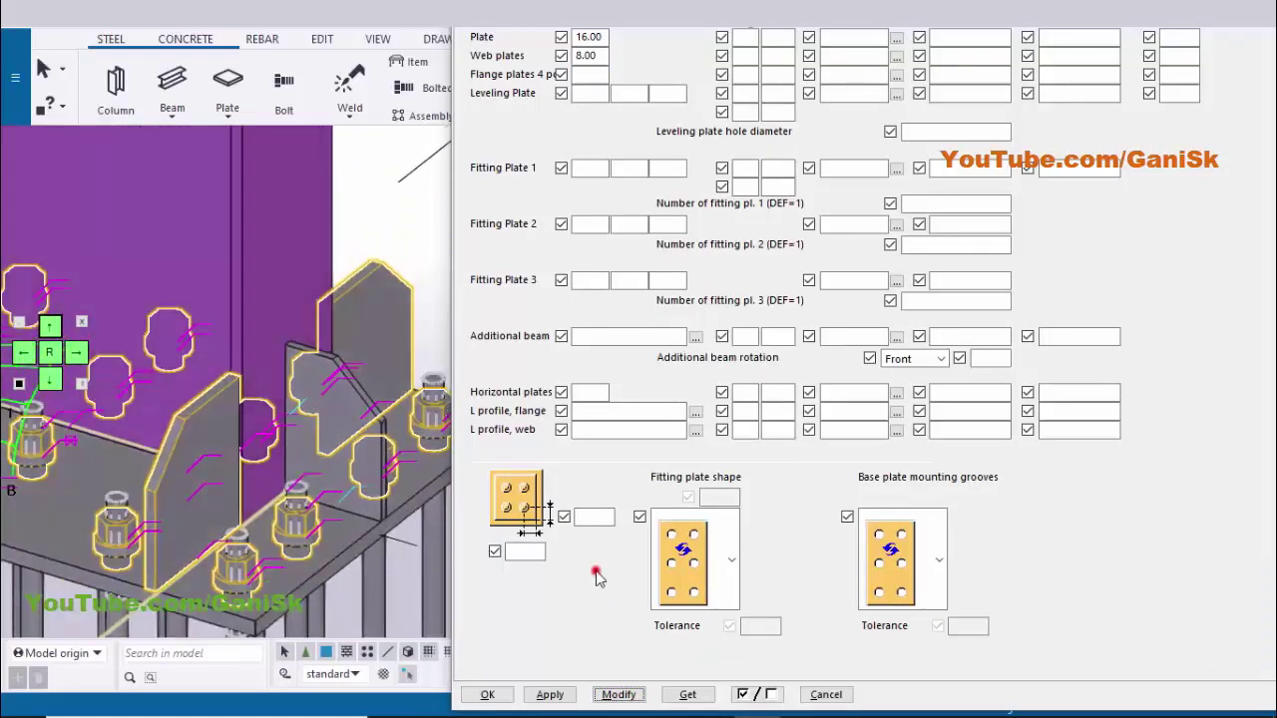
- Set the flange plates' thickness to 8 mm, update the connection, and examine the stiffeners in the model
{"action": "left_click", "coordinate": [596, 575]}
{"action": "left_click", "coordinate": [585, 72]}
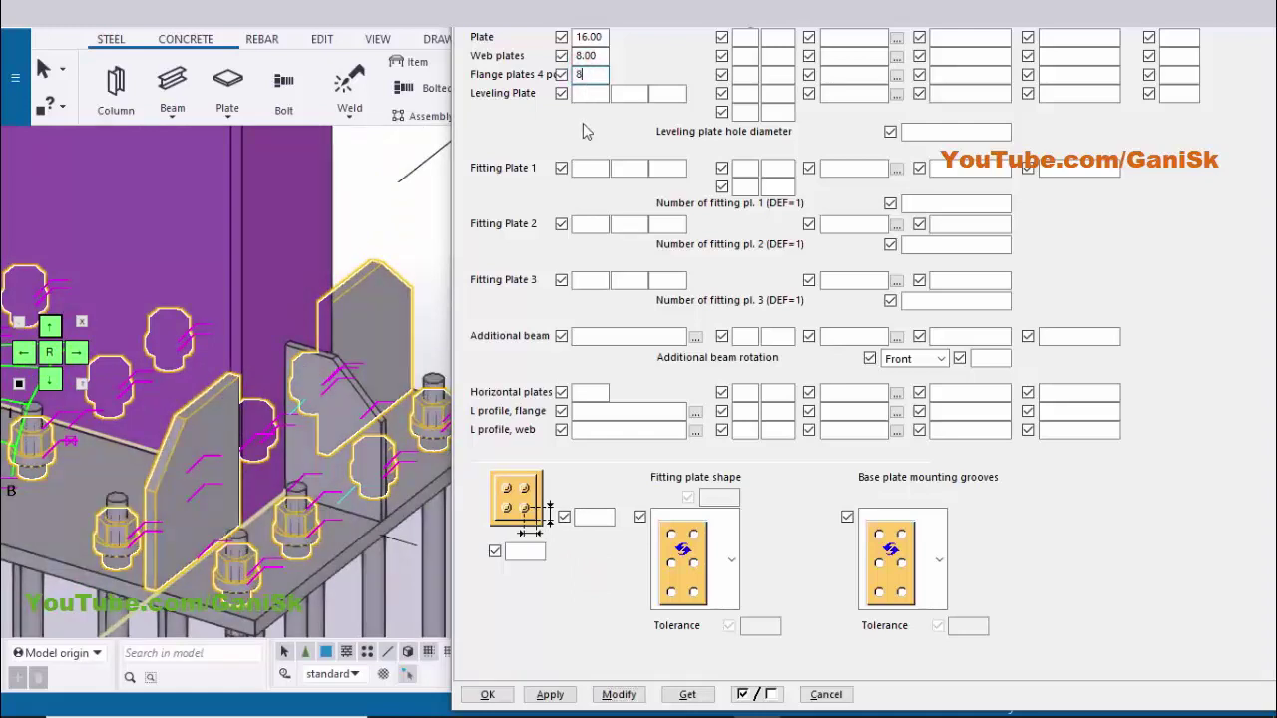
{"action": "type", "text": "8"}
{"action": "left_click", "coordinate": [598, 598]}
{"action": "left_click", "coordinate": [612, 695]}
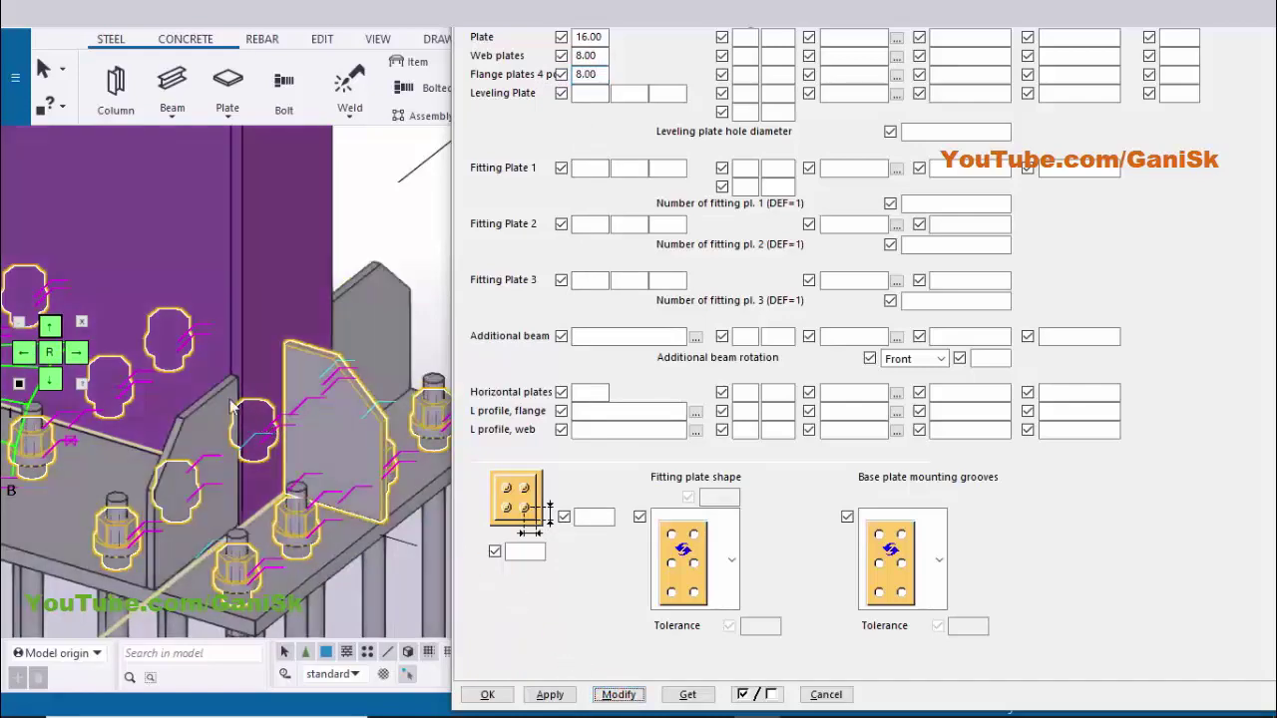
{"action": "scroll", "coordinate": [230, 406], "scroll_direction": "up", "scroll_amount": 5}
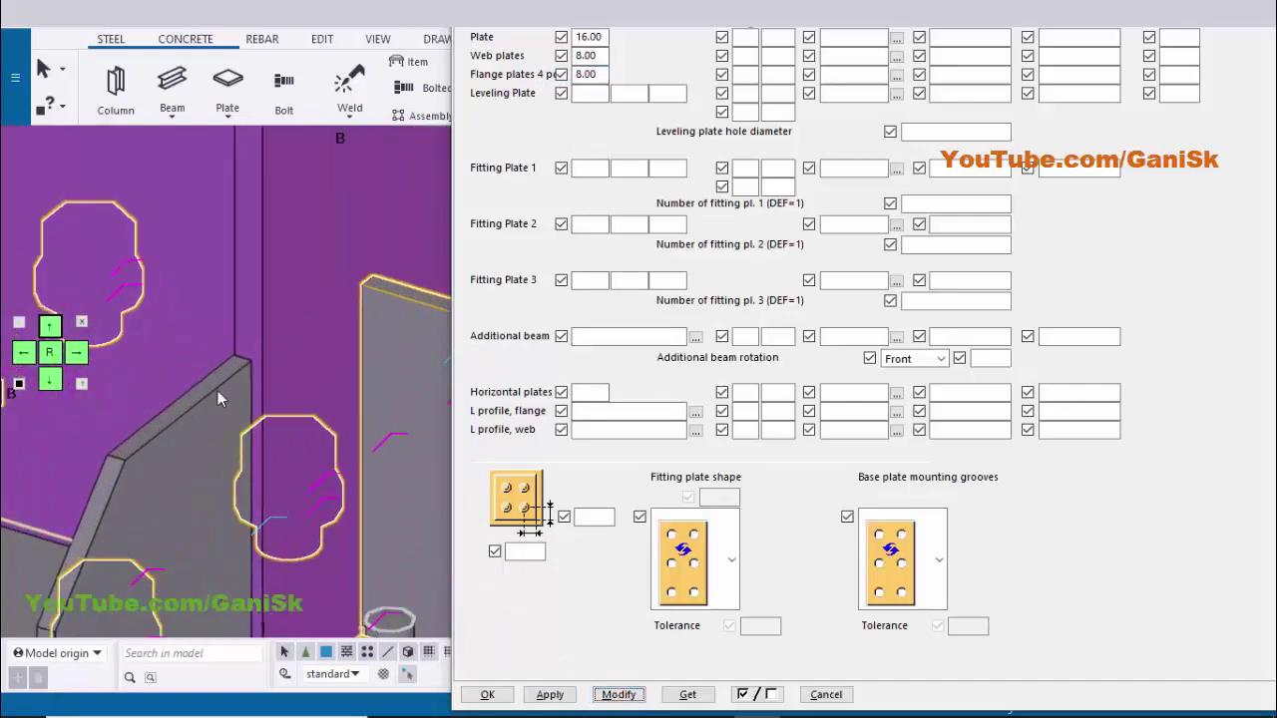
{"action": "scroll", "coordinate": [211, 401], "scroll_direction": "down", "scroll_amount": 3}
- Apply the stiffened base plate settings and close the connection's properties
{"action": "left_click", "coordinate": [592, 595]}
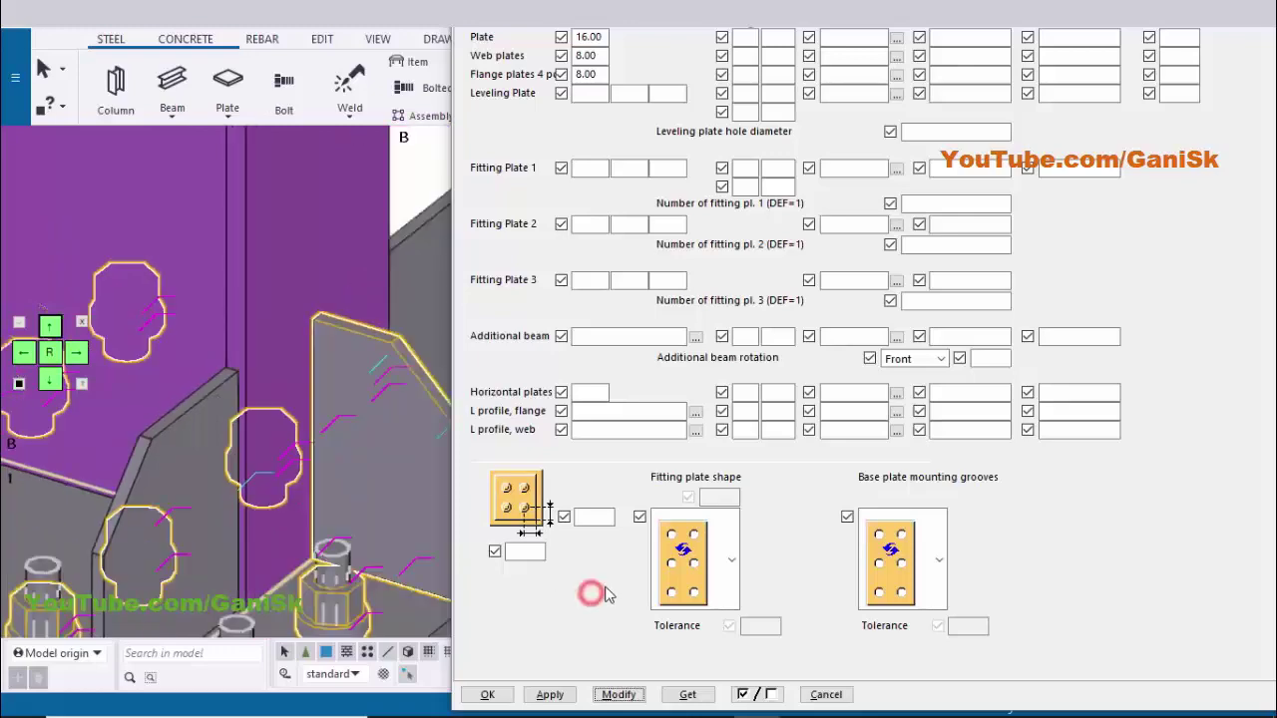
{"action": "left_click", "coordinate": [56, 379]}
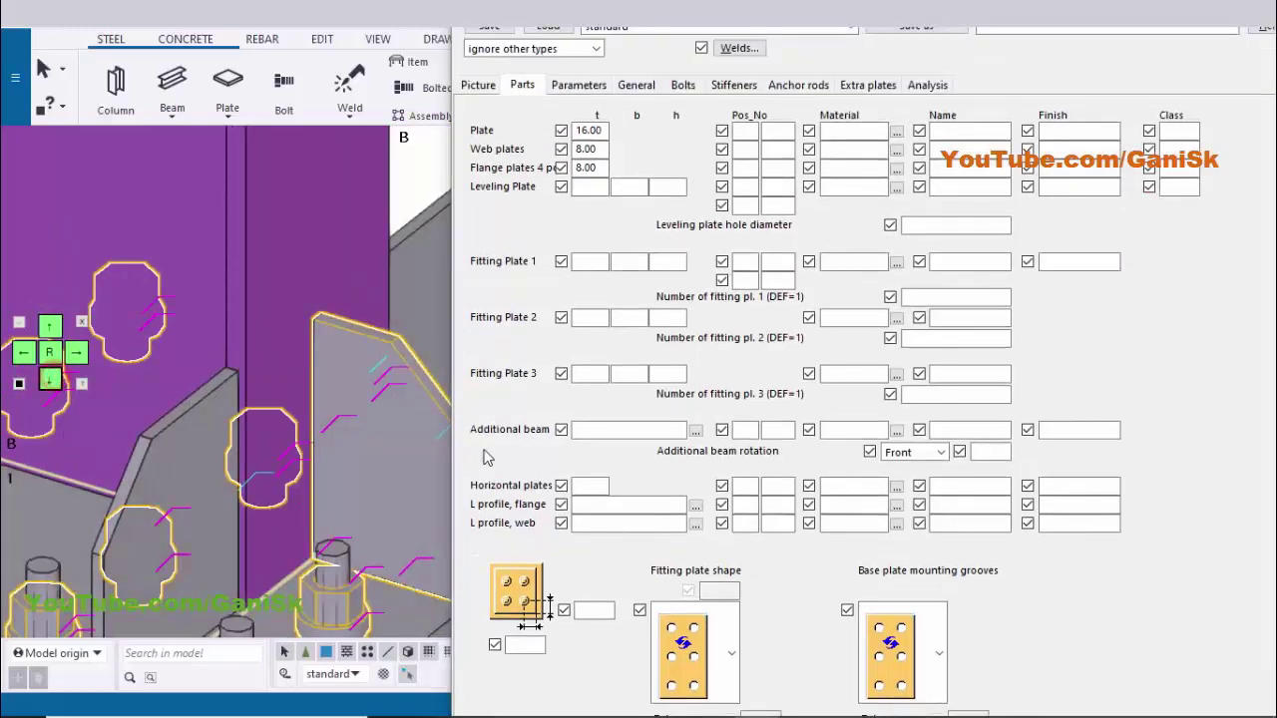
{"action": "left_click", "coordinate": [44, 328]}
{"action": "left_click", "coordinate": [43, 328]}
{"action": "left_click", "coordinate": [44, 329]}
{"action": "left_click", "coordinate": [44, 328]}
{"action": "left_click", "coordinate": [44, 328]}
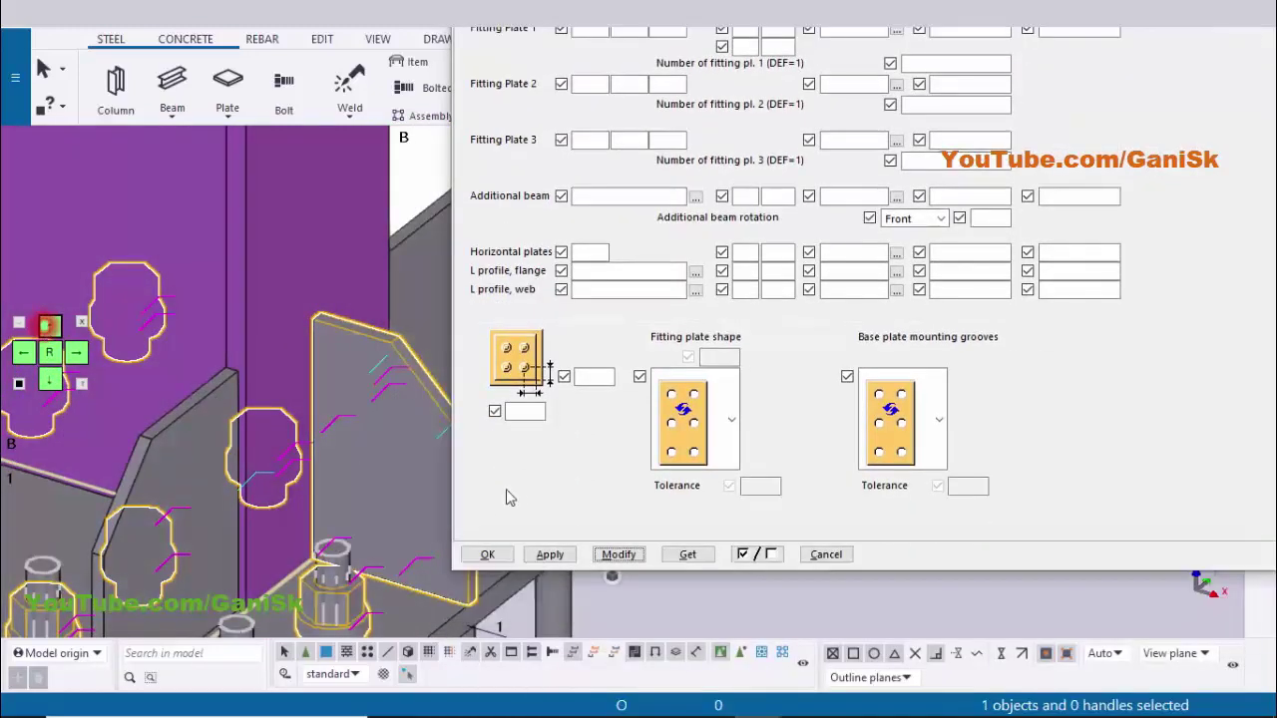
{"action": "left_click", "coordinate": [537, 552]}
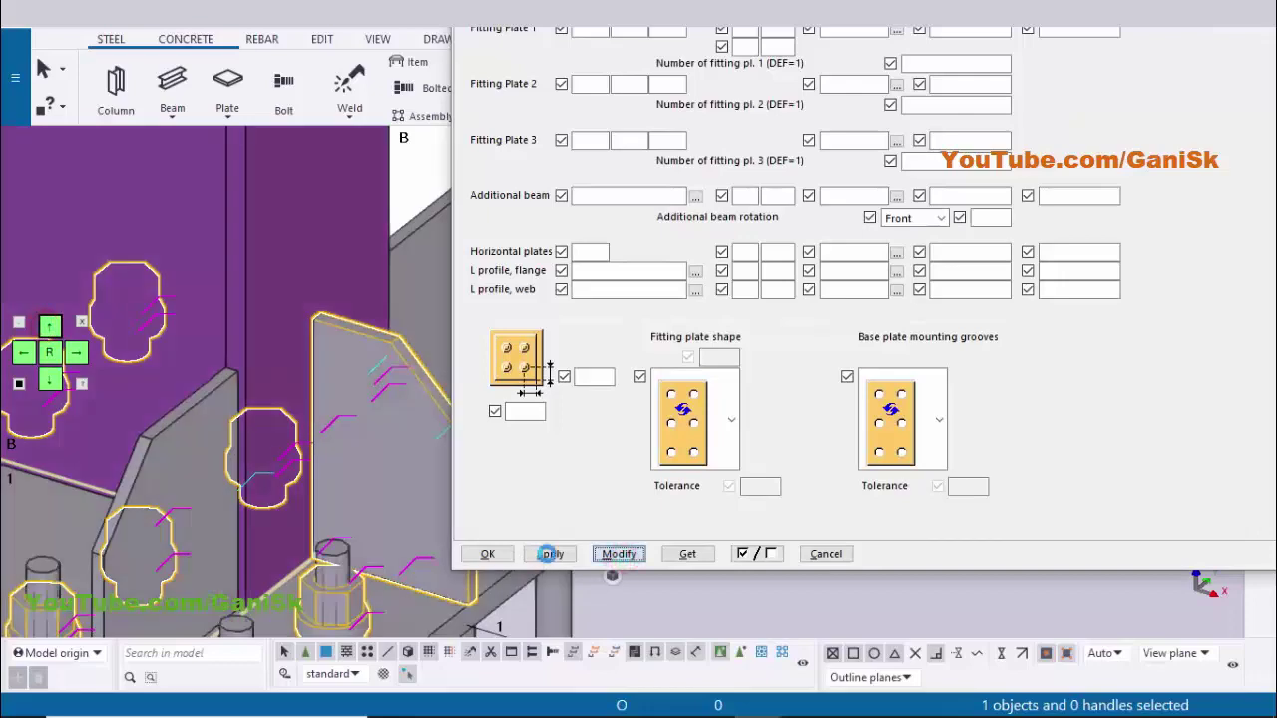
{"action": "left_click", "coordinate": [489, 555]}
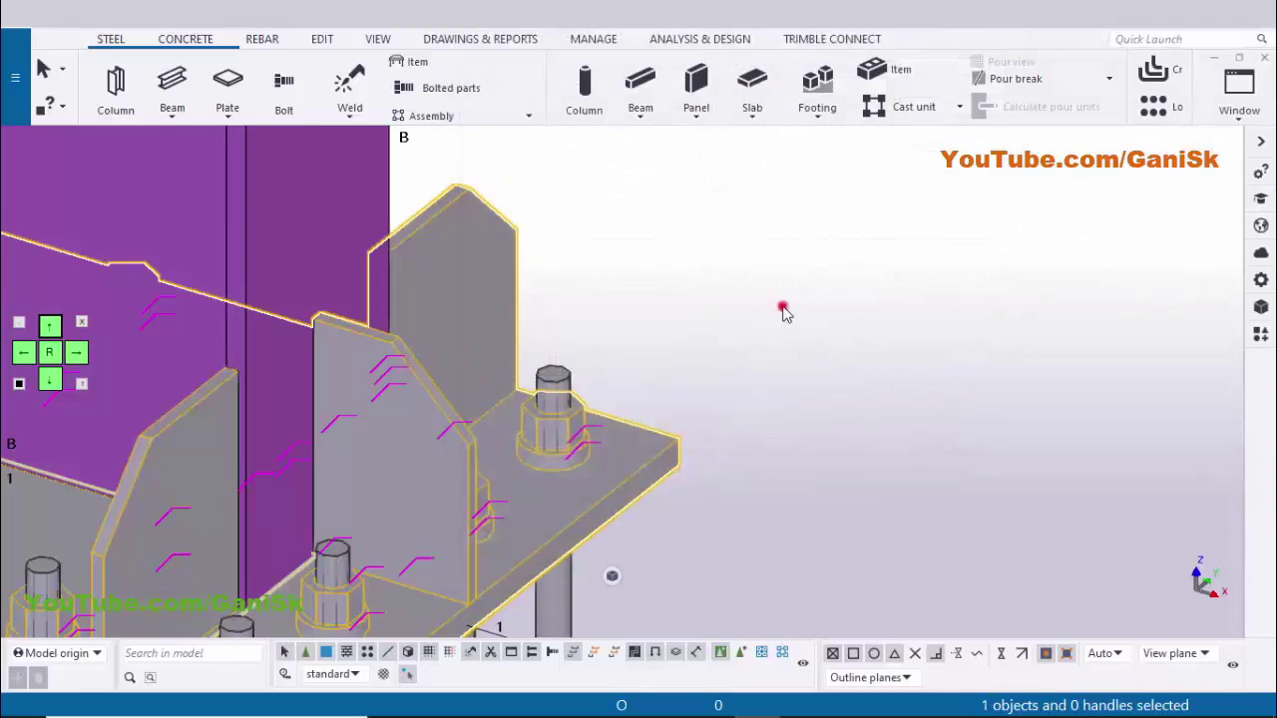
- Clear the selection and inspect the completed column base in the 3D model against section A-A in the PDF
{"action": "right_click_drag", "start_coordinate": [783, 312], "coordinate": [750, 237]}
{"action": "left_click", "coordinate": [798, 339]}
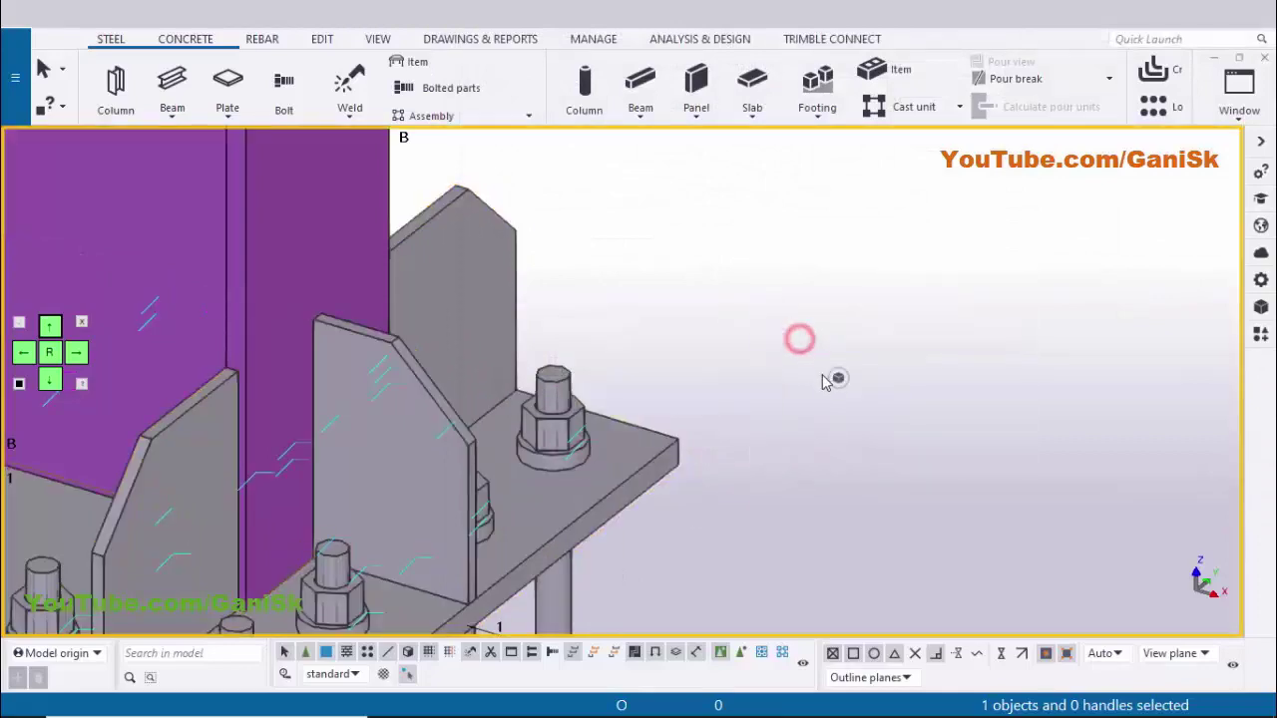
{"action": "scroll", "coordinate": [826, 387], "scroll_direction": "down", "scroll_amount": 5}
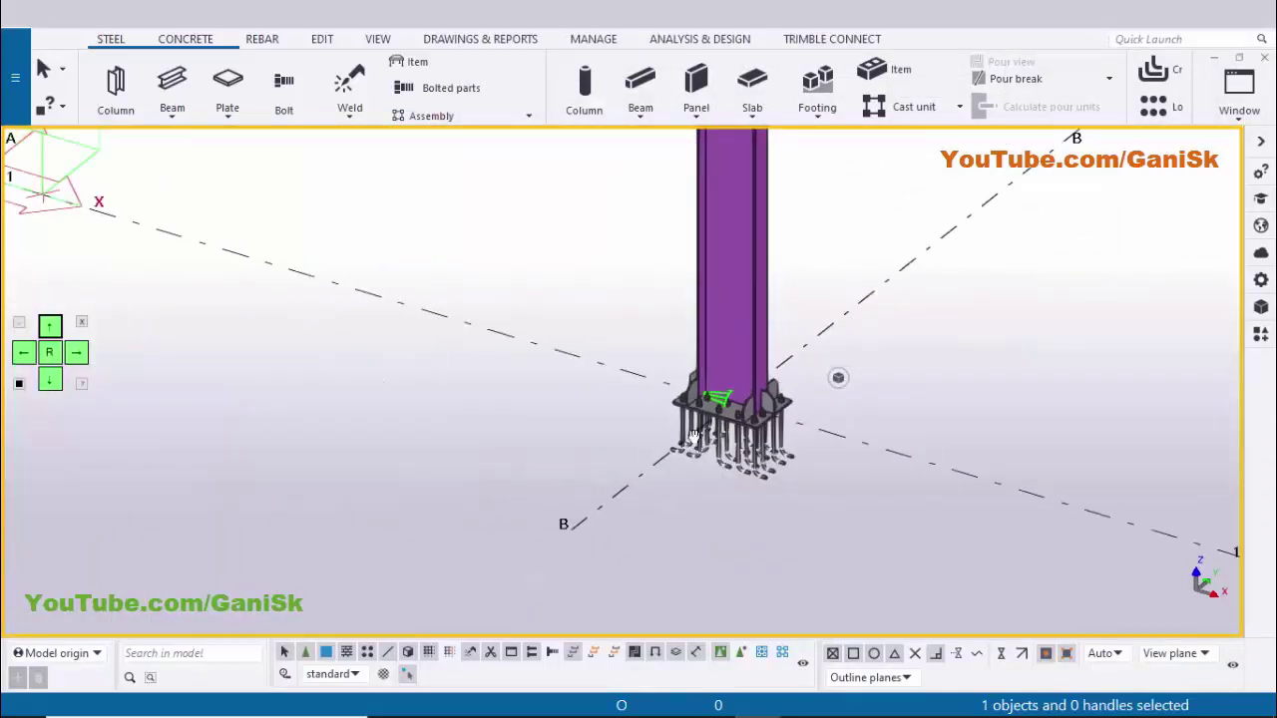
{"action": "middle_click_drag", "start_coordinate": [693, 436], "coordinate": [614, 445], "text": "ctrl"}
{"action": "scroll", "coordinate": [827, 436], "scroll_direction": "down", "scroll_amount": 2}
{"action": "middle_click_drag", "start_coordinate": [849, 446], "coordinate": [814, 456], "text": "ctrl"}
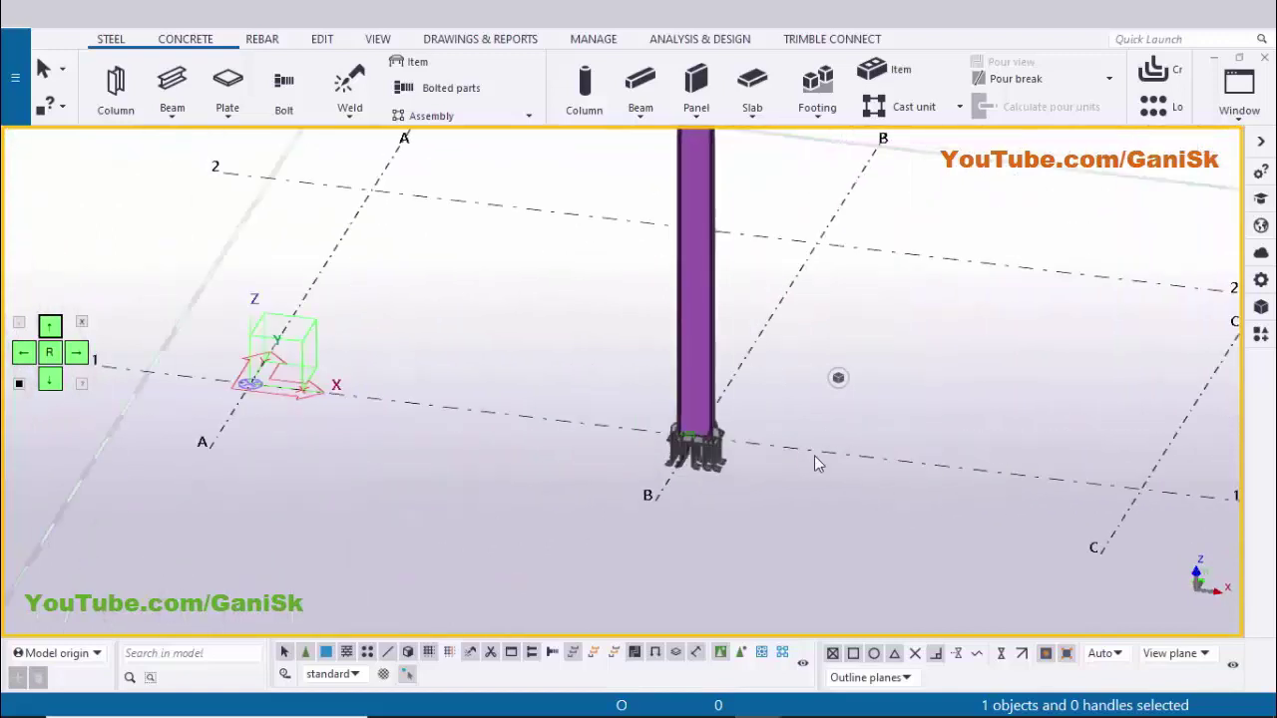
{"action": "scroll", "coordinate": [816, 461], "scroll_direction": "up", "scroll_amount": 5}
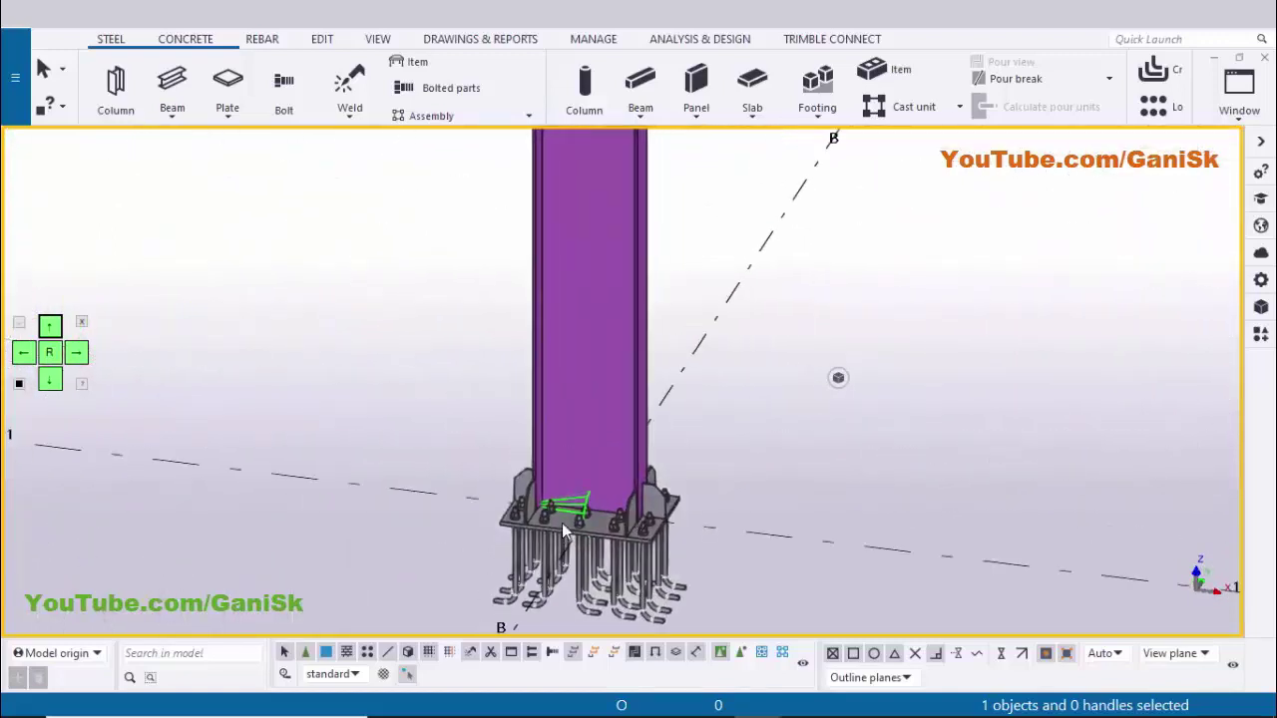
{"action": "mouse_move", "coordinate": [662, 696]}
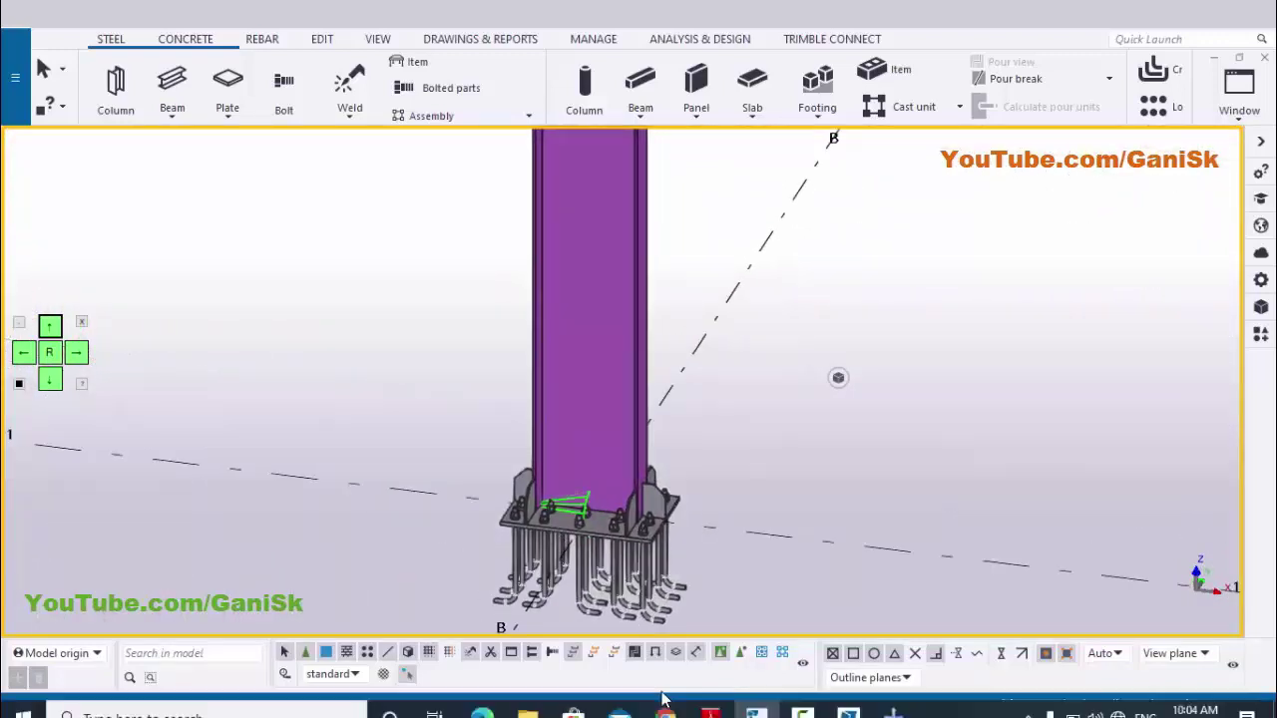
{"action": "left_click", "coordinate": [760, 701]}
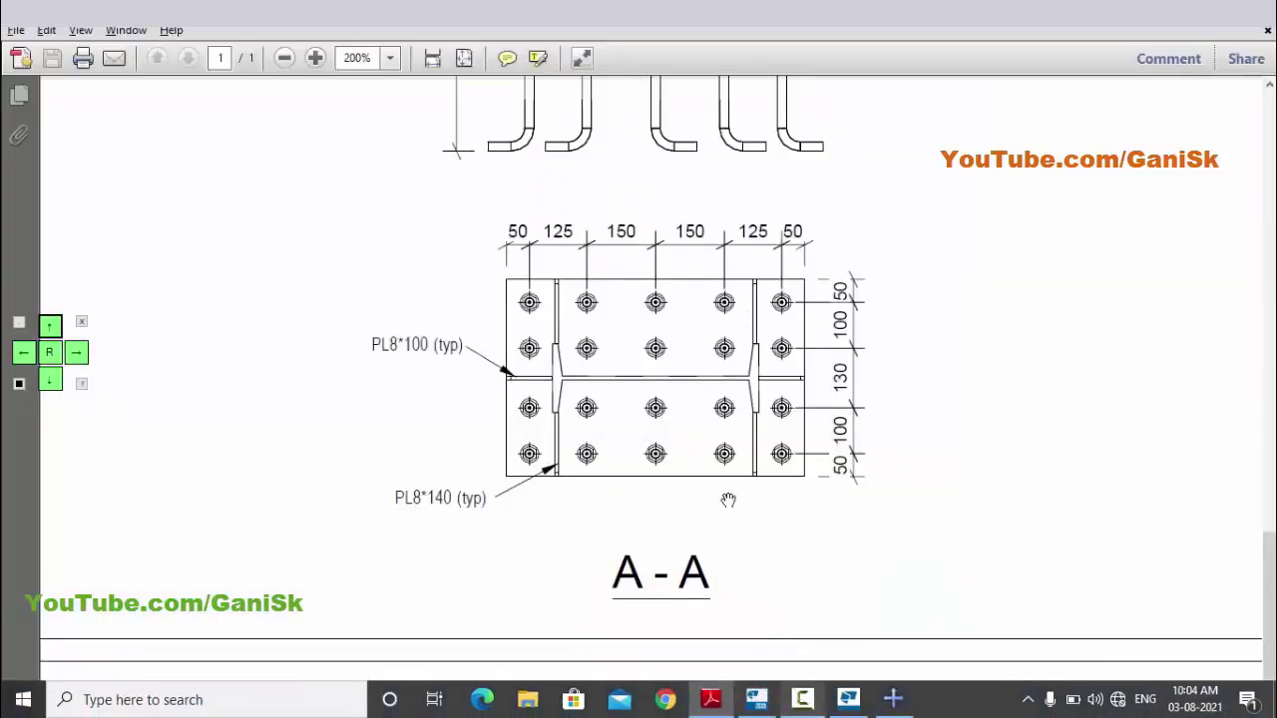
- Examine the full column elevation on the PDF drawing page
{"action": "scroll", "coordinate": [675, 359], "scroll_direction": "up", "scroll_amount": 10}
{"action": "scroll", "coordinate": [675, 359], "scroll_direction": "down", "scroll_amount": 3, "text": "ctrl"}
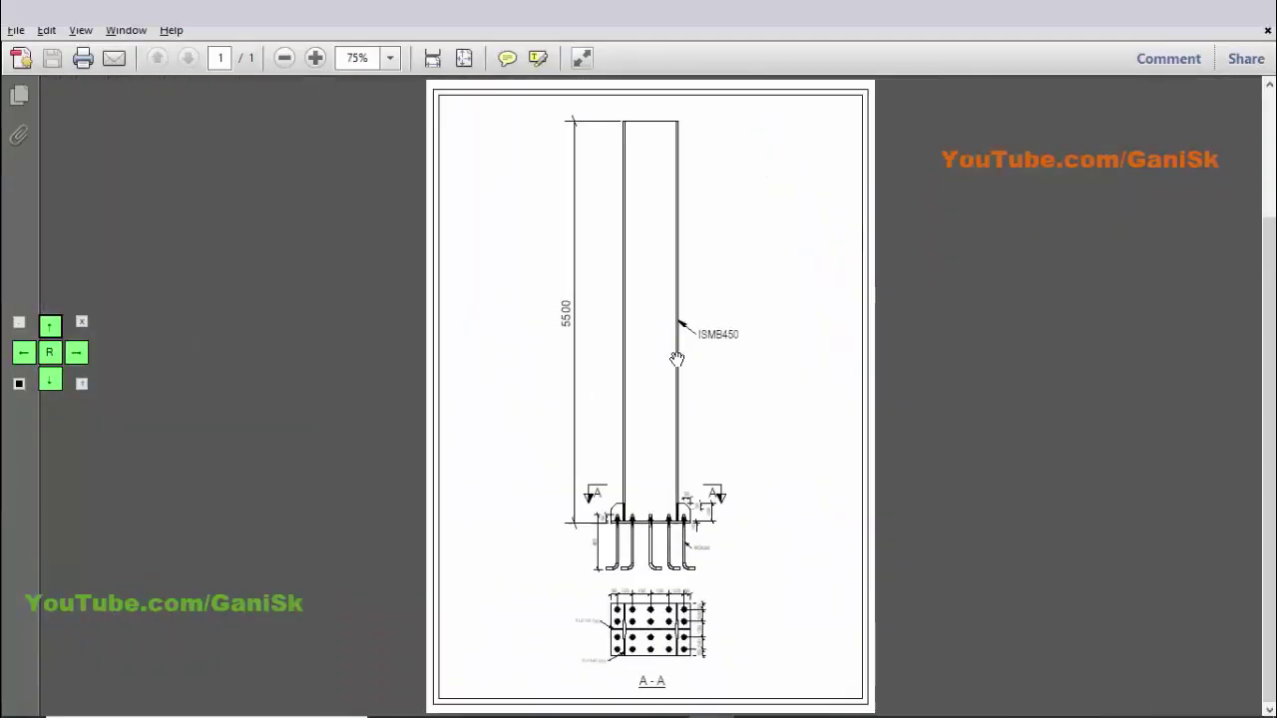
{"action": "scroll", "coordinate": [676, 359], "scroll_direction": "down", "scroll_amount": 2, "text": "ctrl"}
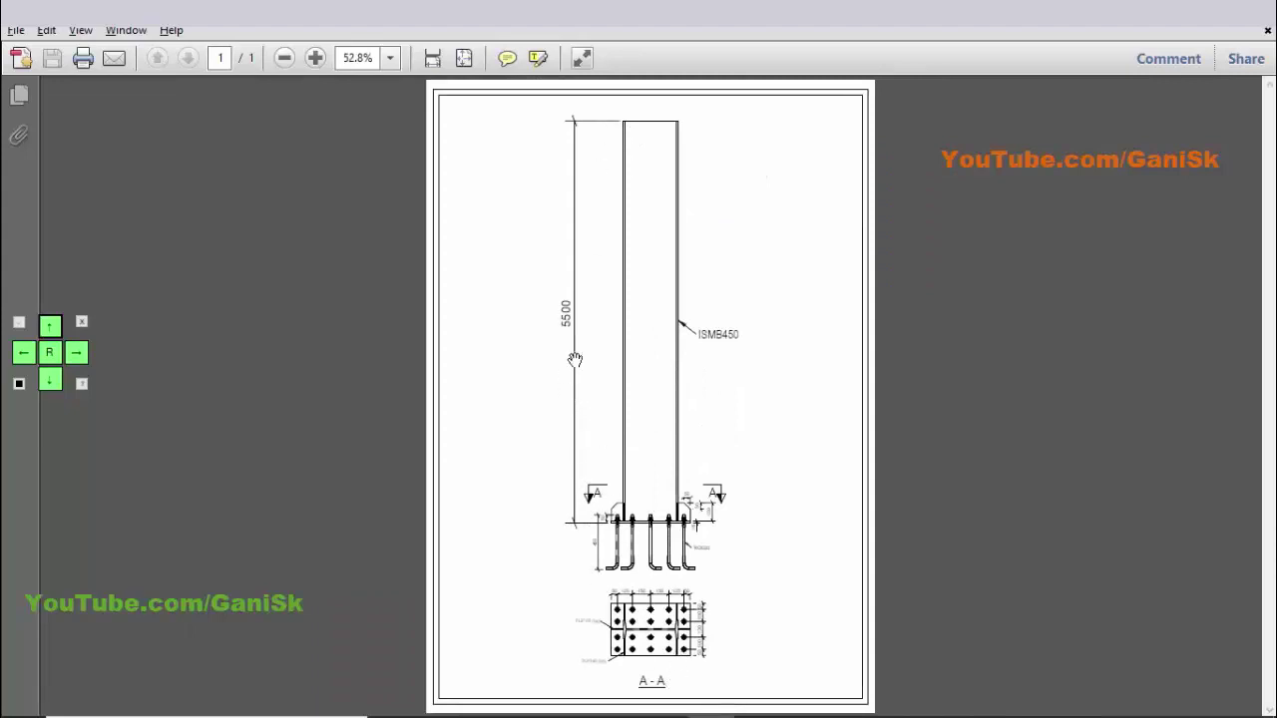
- Switch to Tekla Structures and make the ELEVATION ON GRID @1 view visible
{"action": "left_click", "coordinate": [758, 710]}
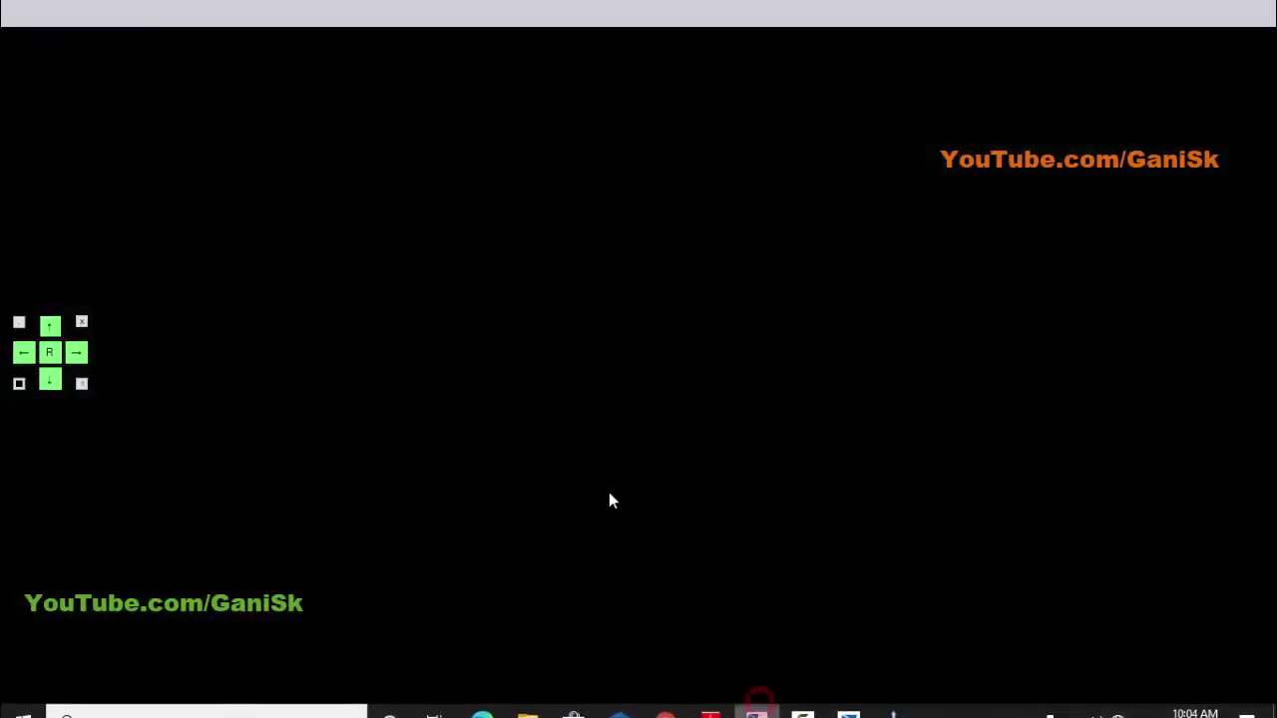
{"action": "left_click", "coordinate": [1256, 106]}
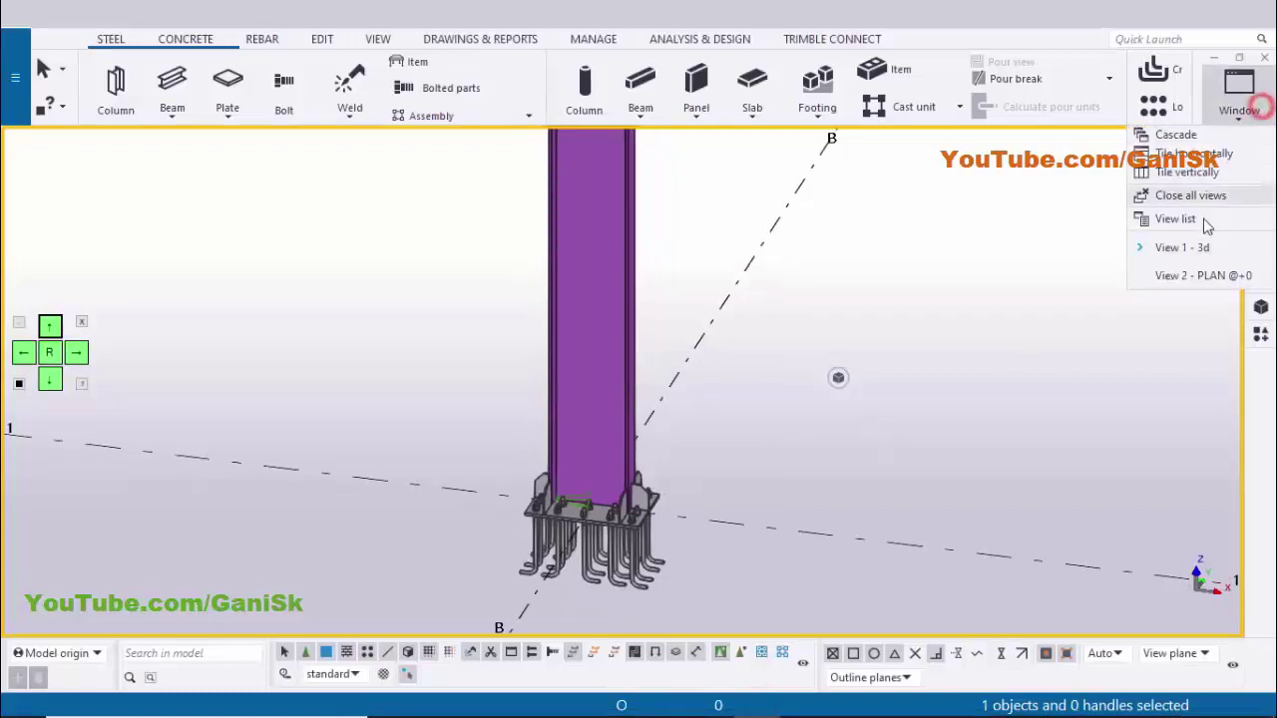
{"action": "left_click", "coordinate": [1175, 219]}
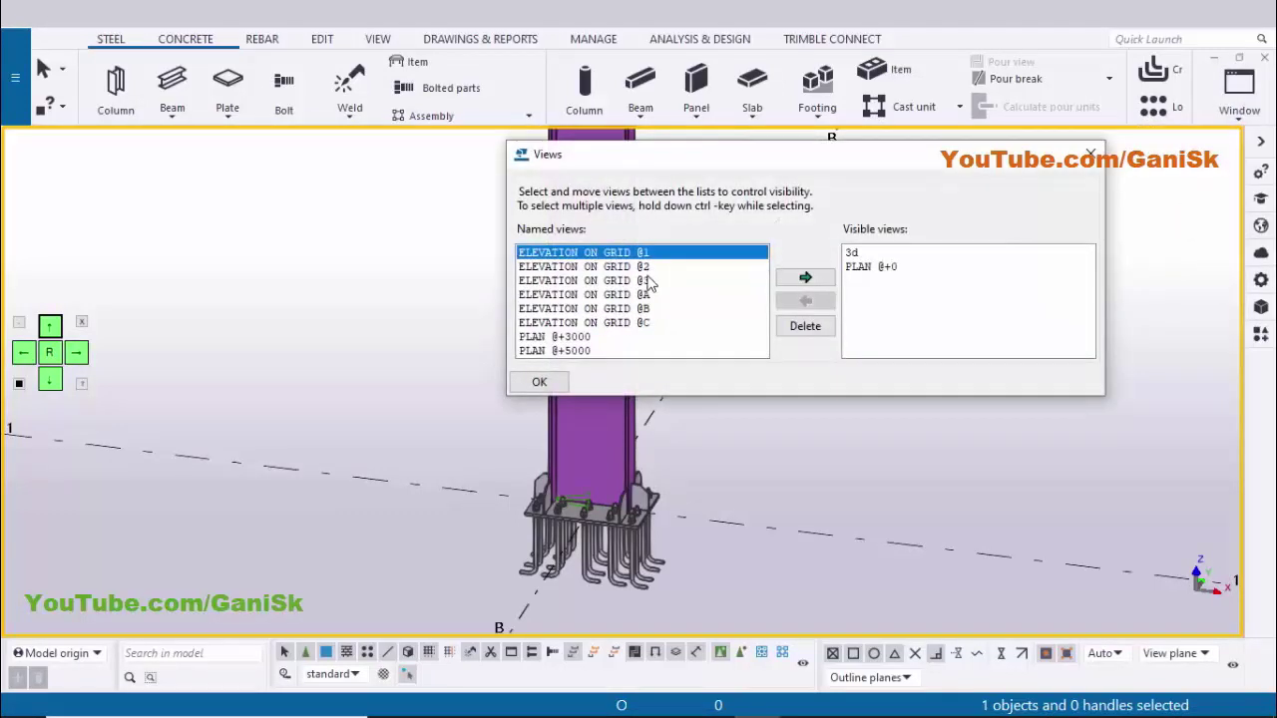
{"action": "left_click", "coordinate": [788, 279]}
{"action": "left_click", "coordinate": [1090, 154]}
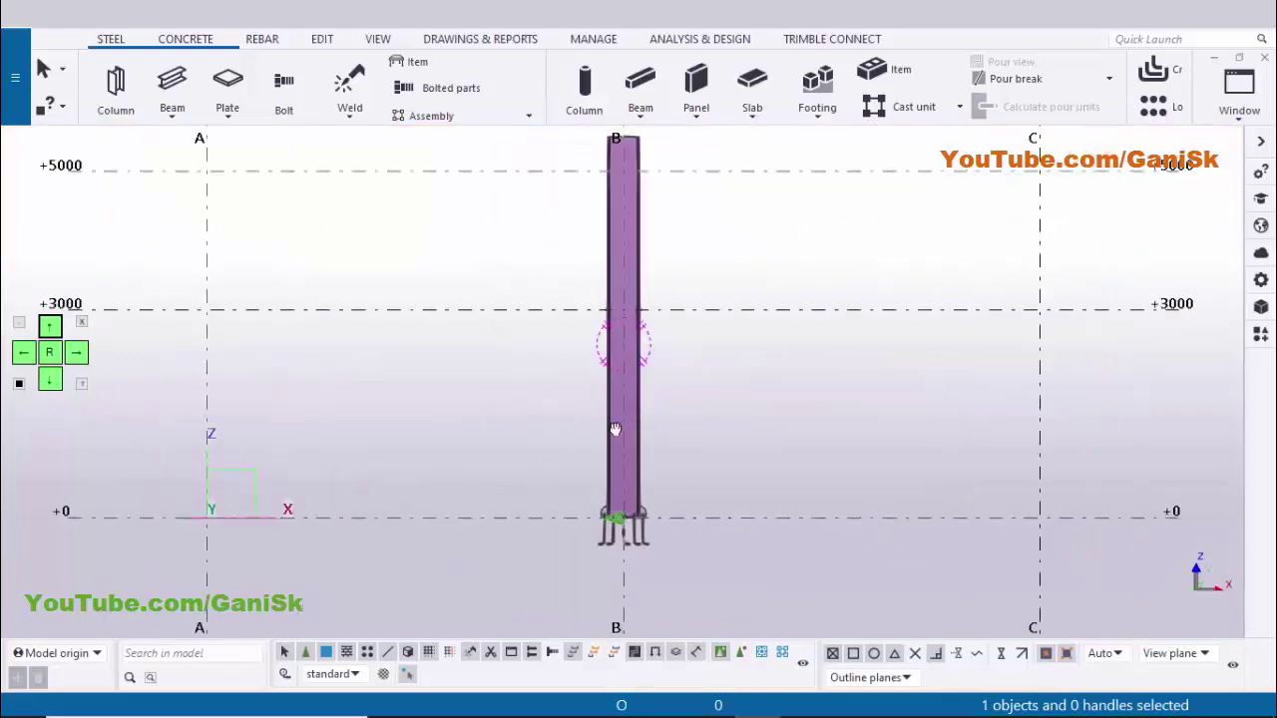
- Measure the vertical distance from the column's top to the underside of the base plate, with the dimension line beside the column
{"action": "left_click", "coordinate": [322, 38]}
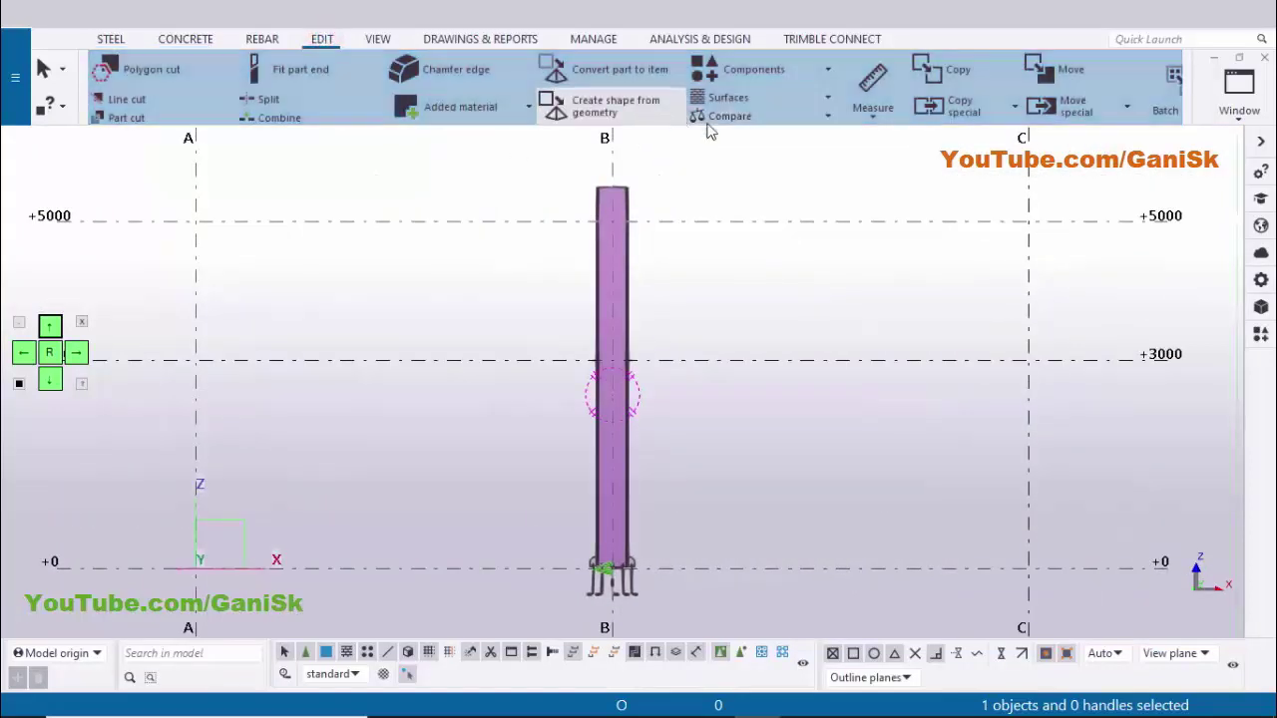
{"action": "left_click", "coordinate": [856, 117]}
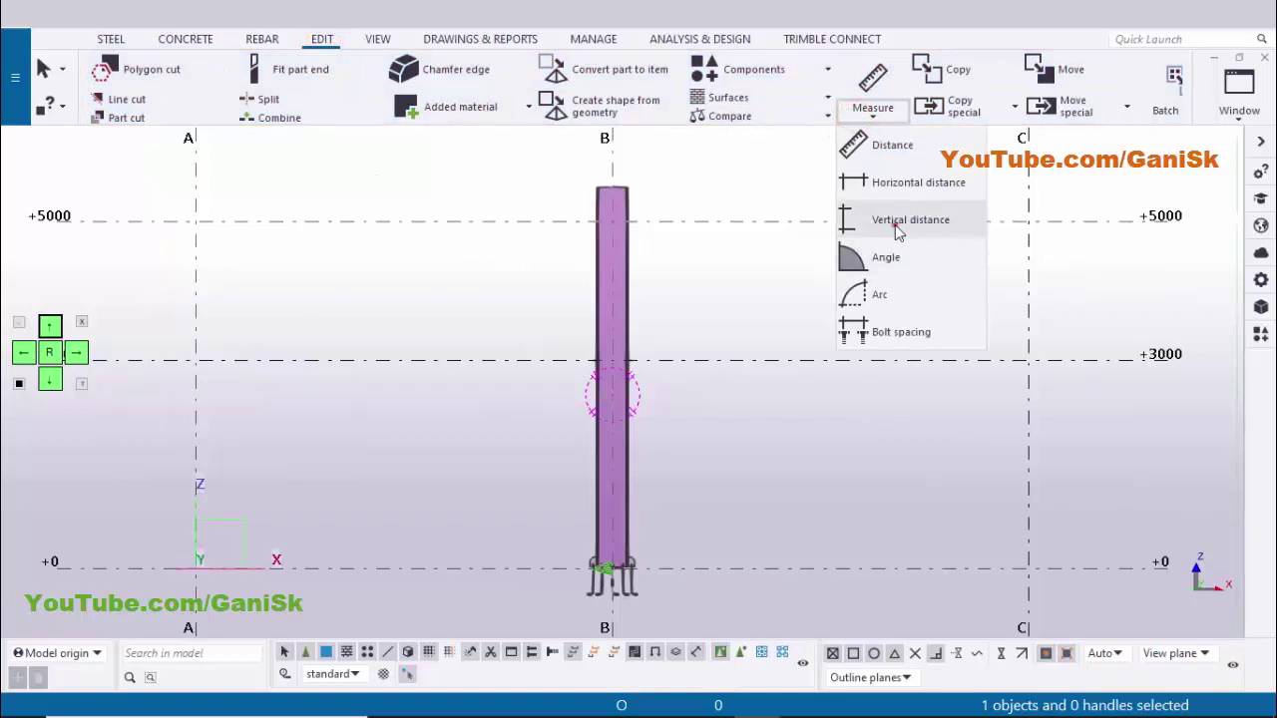
{"action": "left_click", "coordinate": [895, 221]}
{"action": "left_click", "coordinate": [612, 180]}
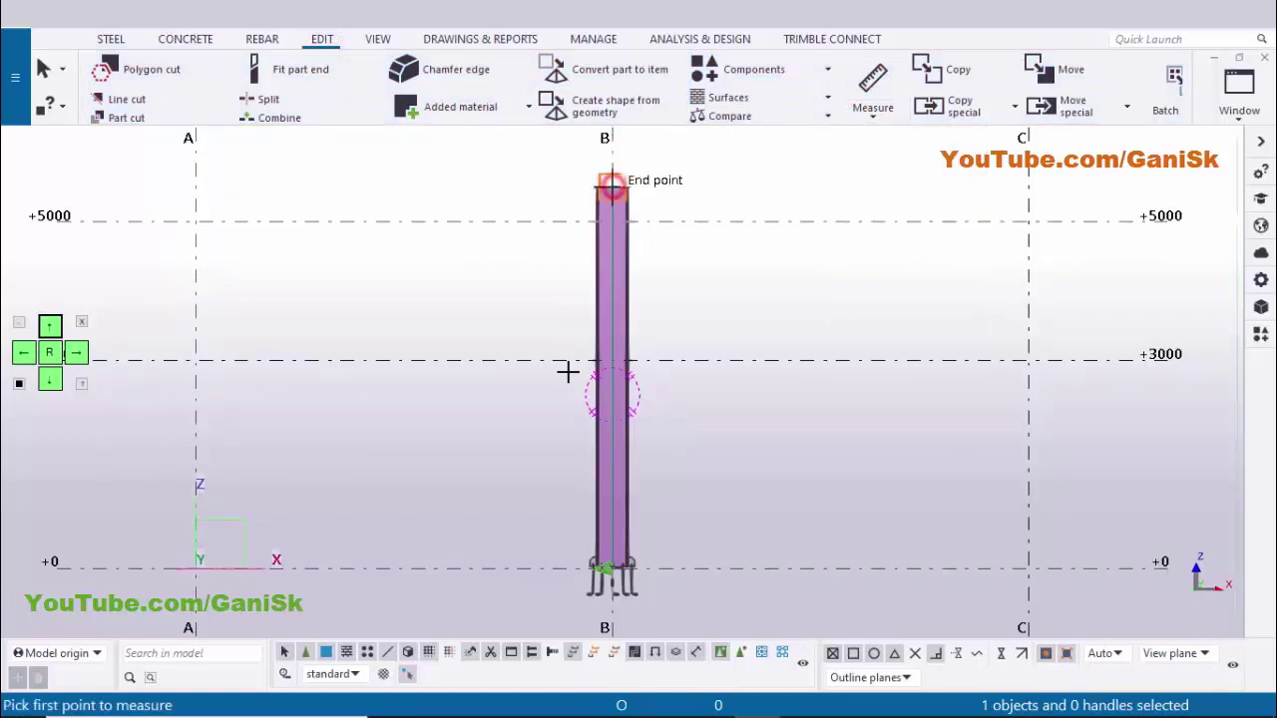
{"action": "scroll", "coordinate": [615, 567], "scroll_direction": "up", "scroll_amount": 4}
{"action": "scroll", "coordinate": [608, 573], "scroll_direction": "up", "scroll_amount": 8}
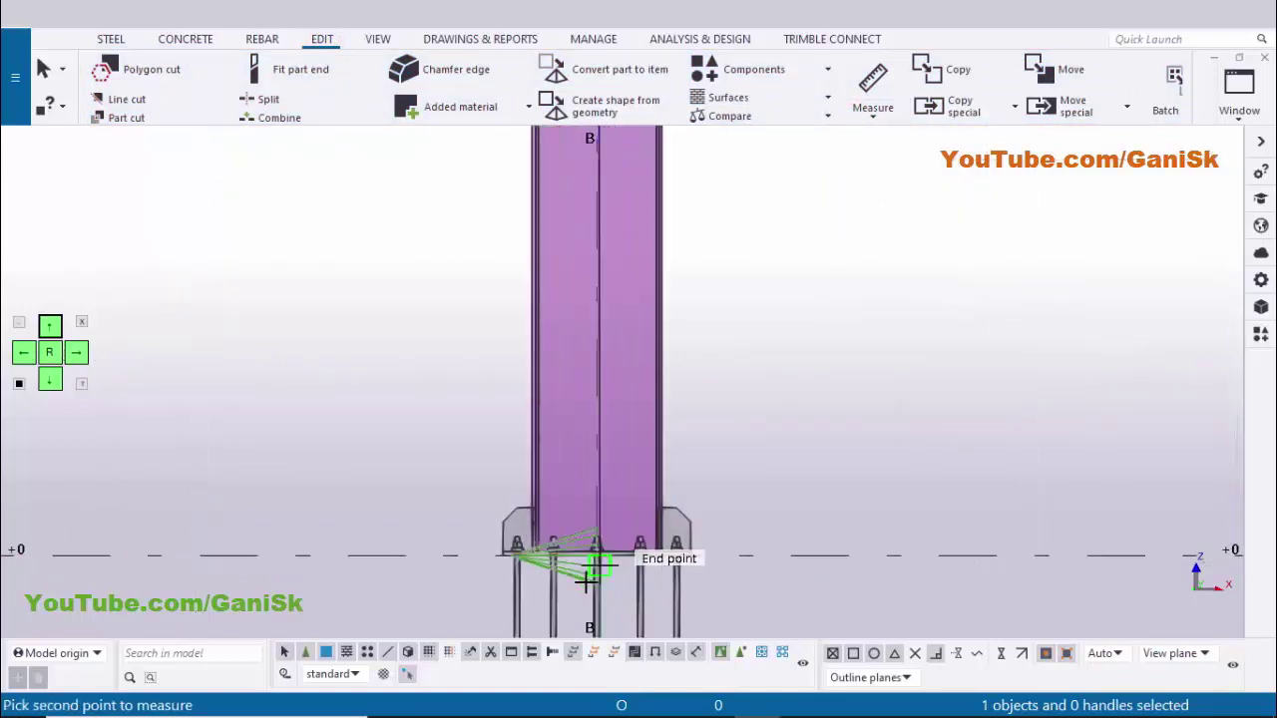
{"action": "scroll", "coordinate": [613, 469], "scroll_direction": "up", "scroll_amount": 3}
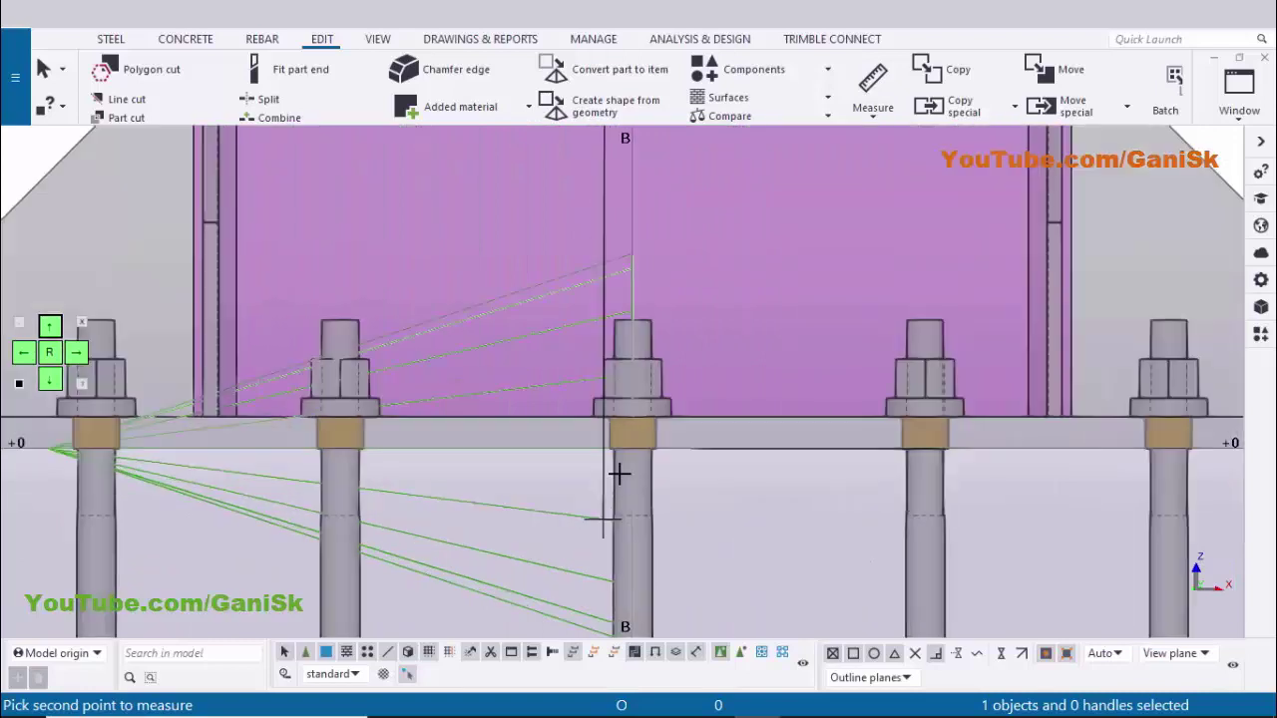
{"action": "left_click", "coordinate": [616, 516]}
{"action": "scroll", "coordinate": [689, 468], "scroll_direction": "down", "scroll_amount": 8}
{"action": "scroll", "coordinate": [703, 481], "scroll_direction": "down", "scroll_amount": 2}
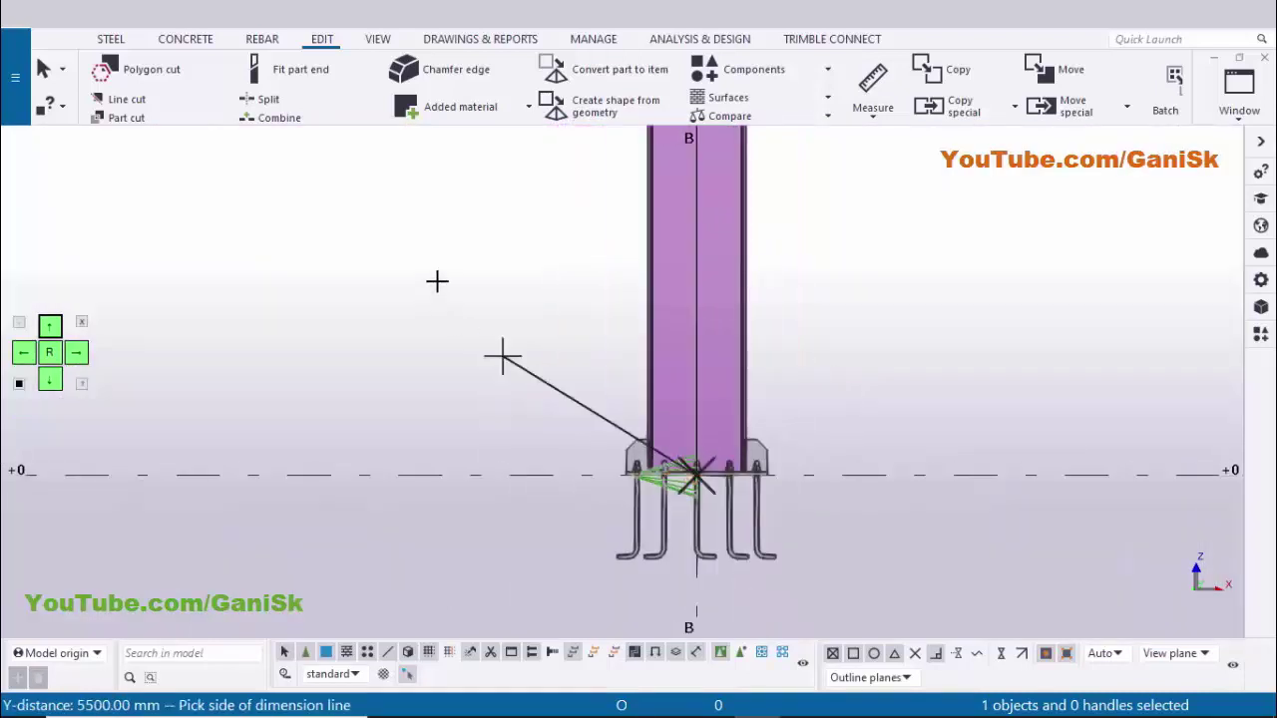
{"action": "left_click", "coordinate": [488, 359]}
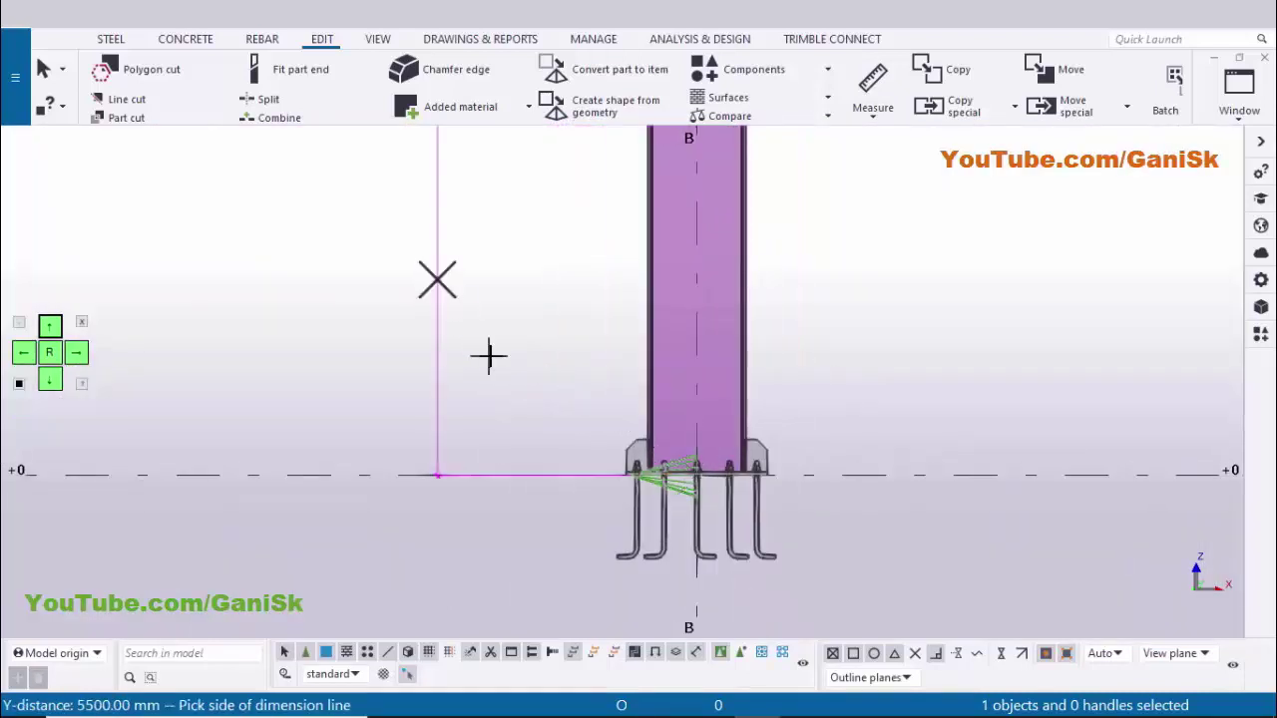
{"action": "scroll", "coordinate": [492, 357], "scroll_direction": "down", "scroll_amount": 2}
{"action": "middle_click_drag", "start_coordinate": [506, 270], "coordinate": [487, 459]}
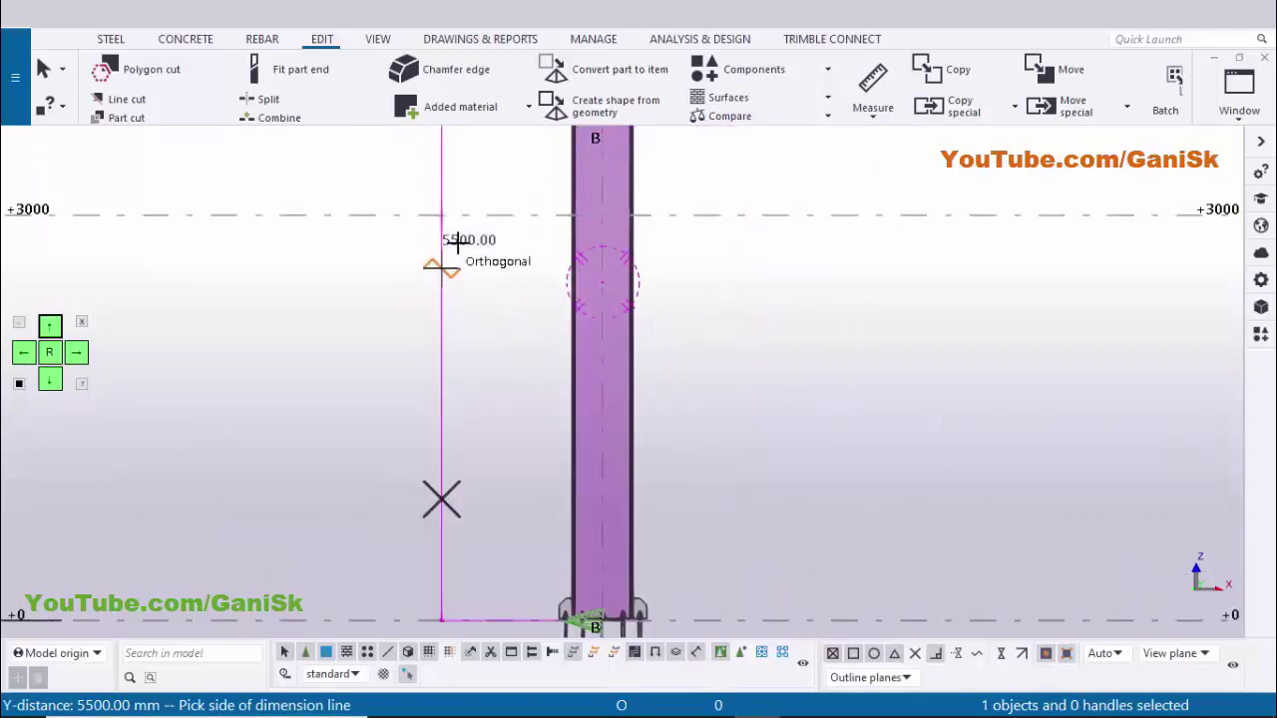
{"action": "scroll", "coordinate": [447, 258], "scroll_direction": "up", "scroll_amount": 1}
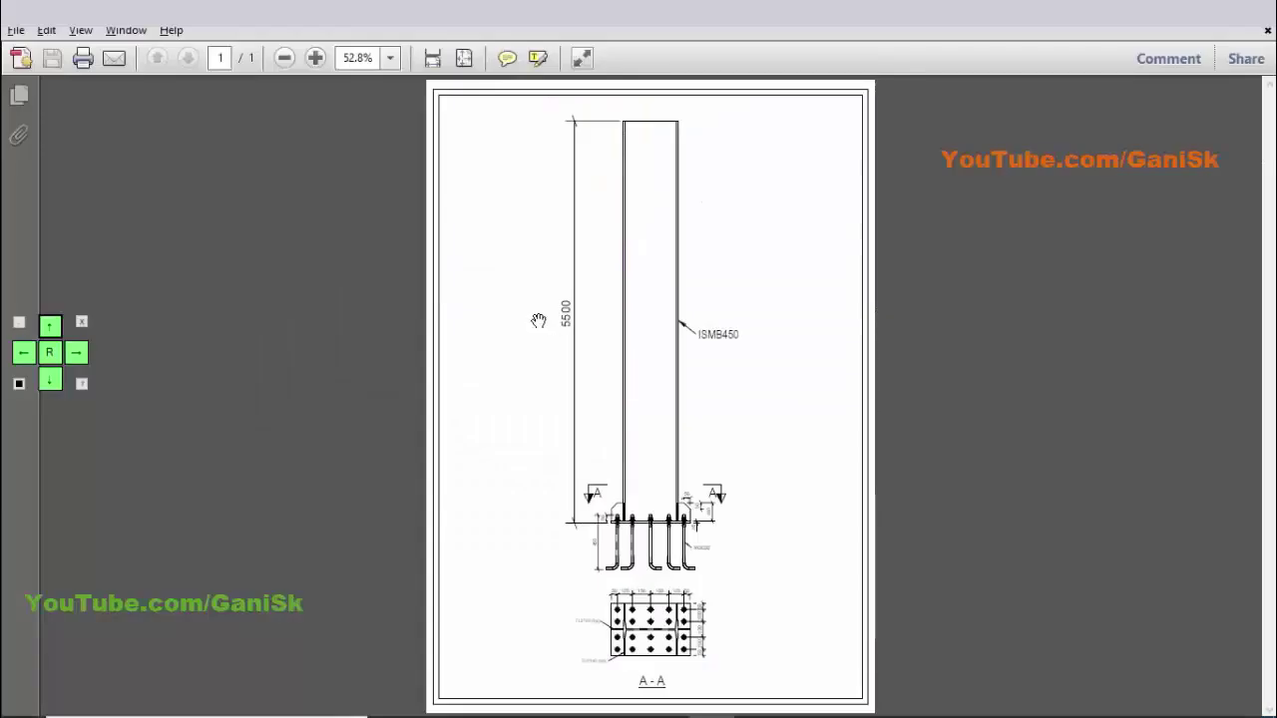
- Switch to the PDF drawing and check the column's height and the base plate details
{"action": "scroll", "coordinate": [560, 329], "scroll_direction": "up", "scroll_amount": 3, "text": "ctrl"}
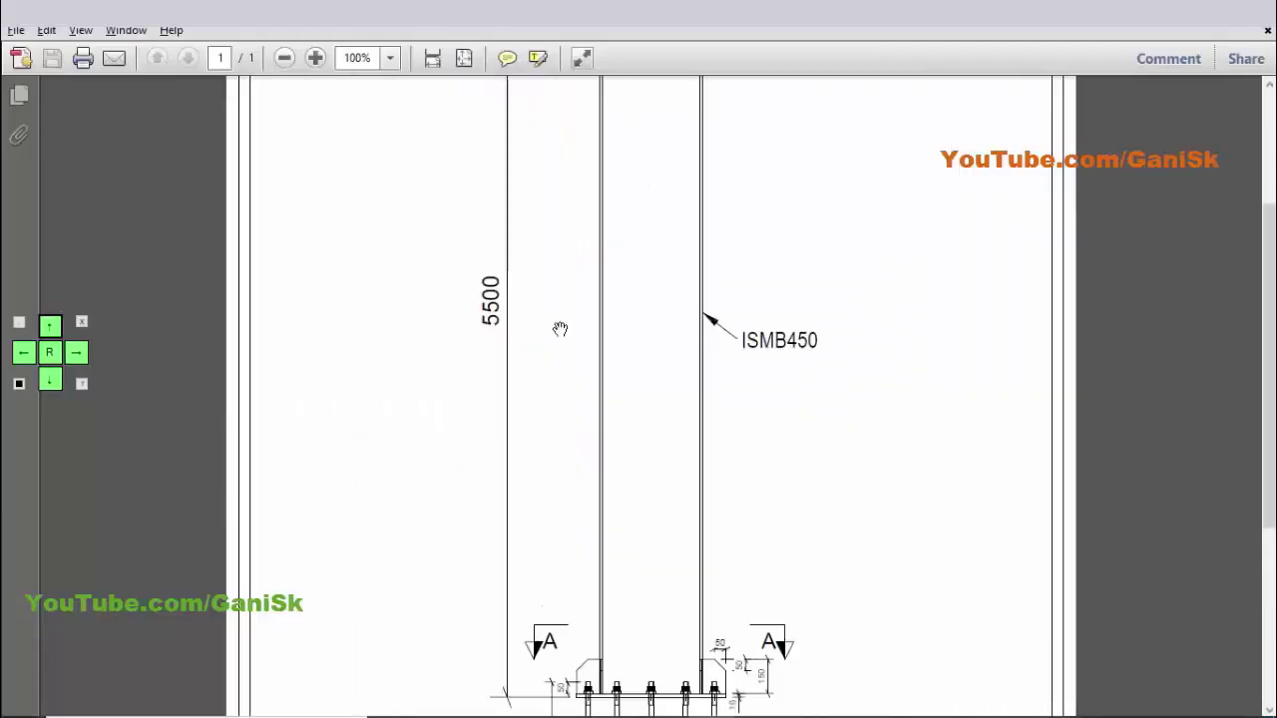
{"action": "key", "text": "ctrl+0"}
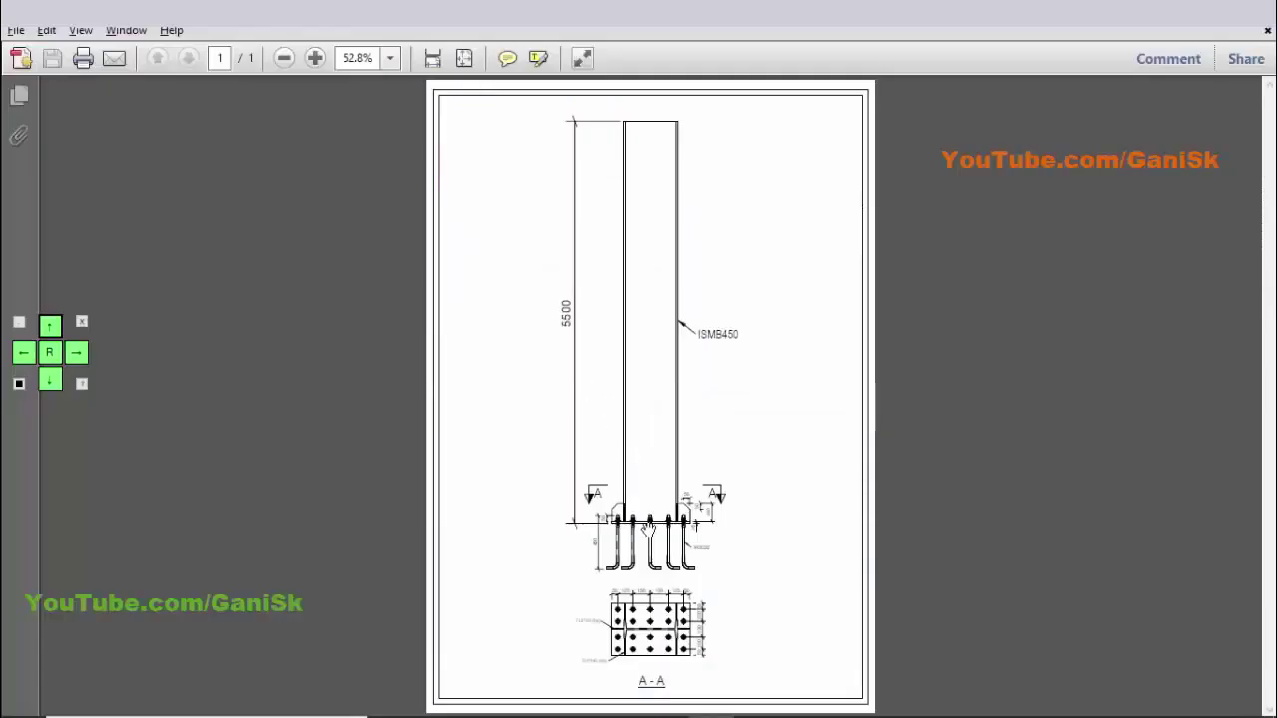
{"action": "scroll", "coordinate": [648, 526], "scroll_direction": "up", "scroll_amount": 6, "text": "ctrl"}
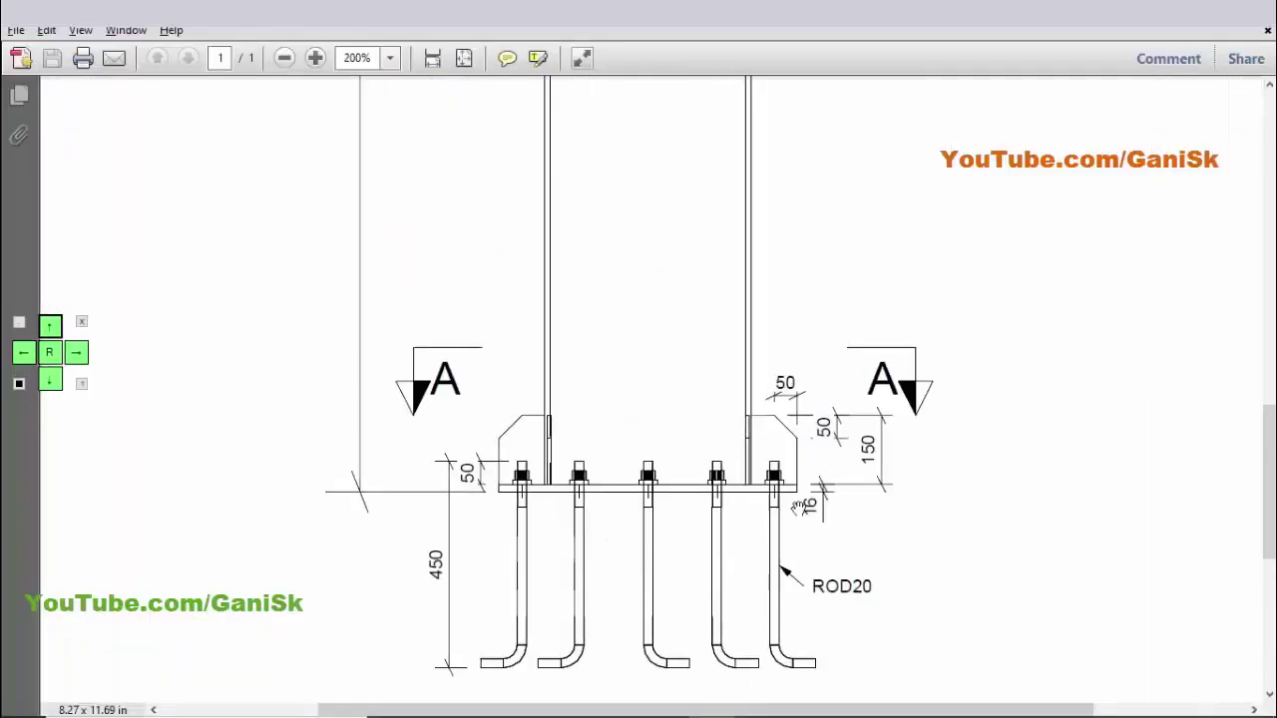
- Return to Tekla Structures, measure the base plate's thickness vertically at its outer edge, and compare it with the PDF drawing
{"action": "key", "text": "alt+Tab"}
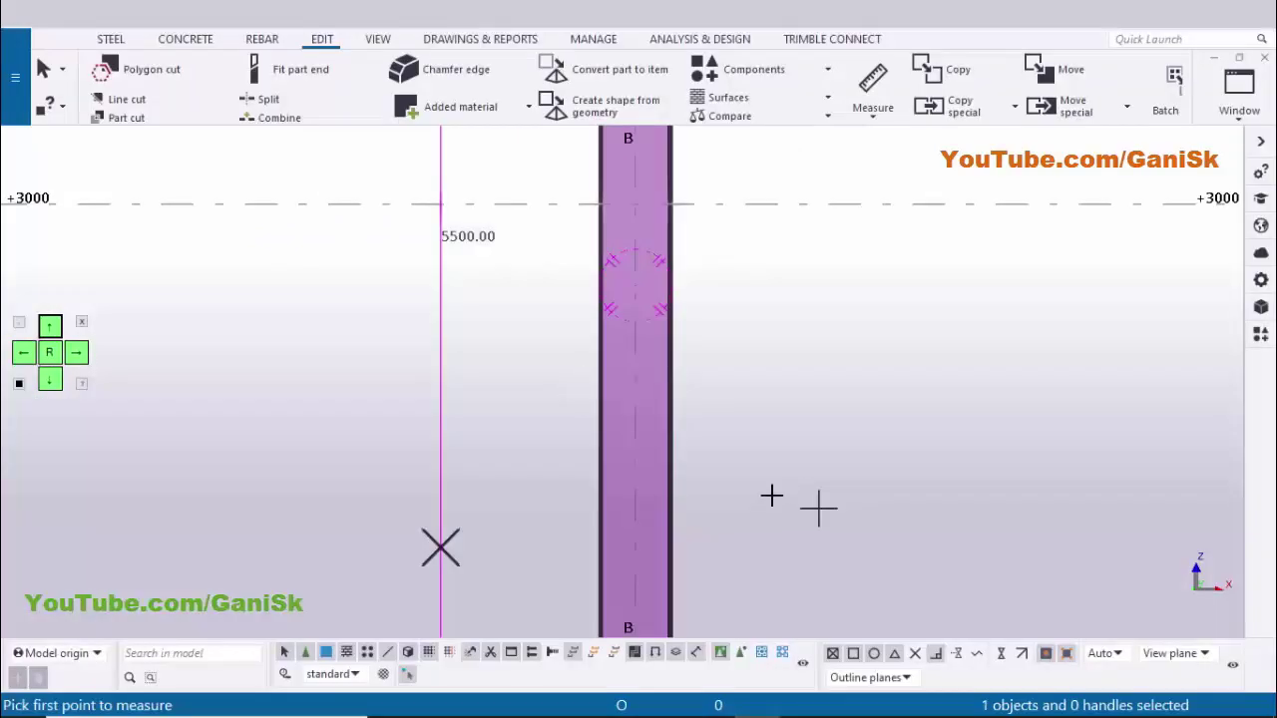
{"action": "scroll", "coordinate": [698, 499], "scroll_direction": "down", "scroll_amount": 5}
{"action": "scroll", "coordinate": [648, 379], "scroll_direction": "up", "scroll_amount": 7}
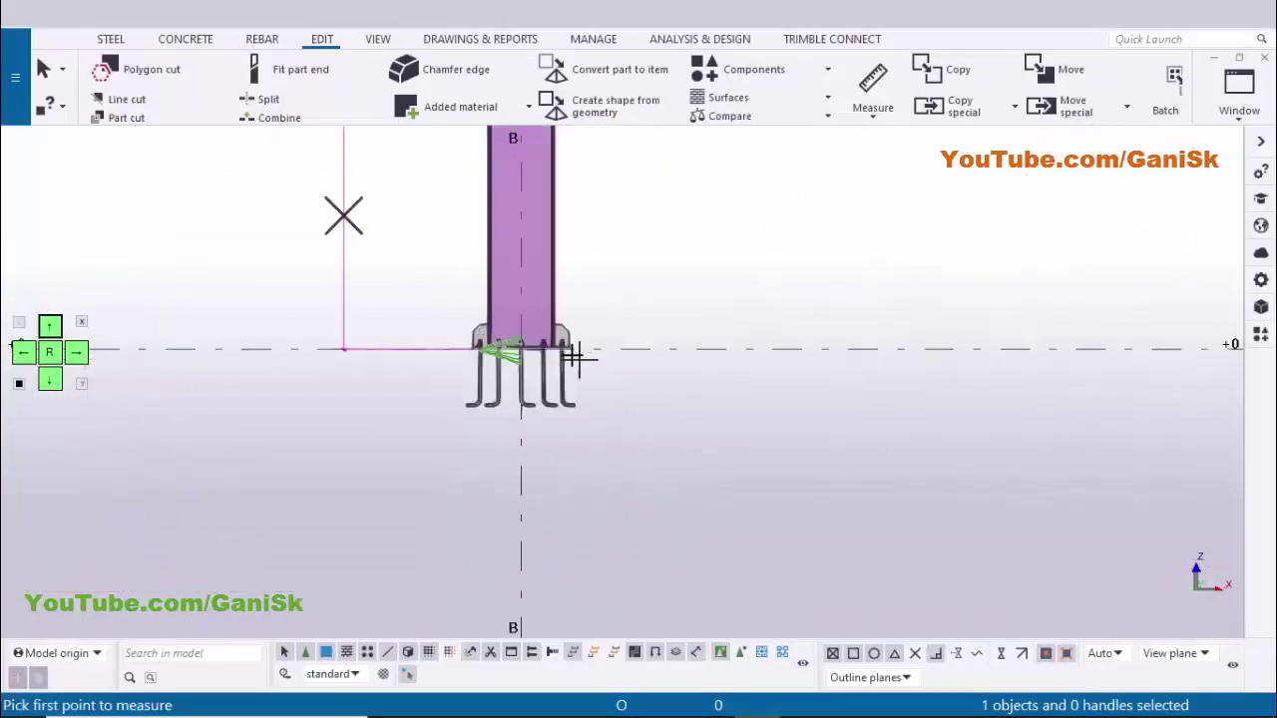
{"action": "scroll", "coordinate": [563, 344], "scroll_direction": "up", "scroll_amount": 10}
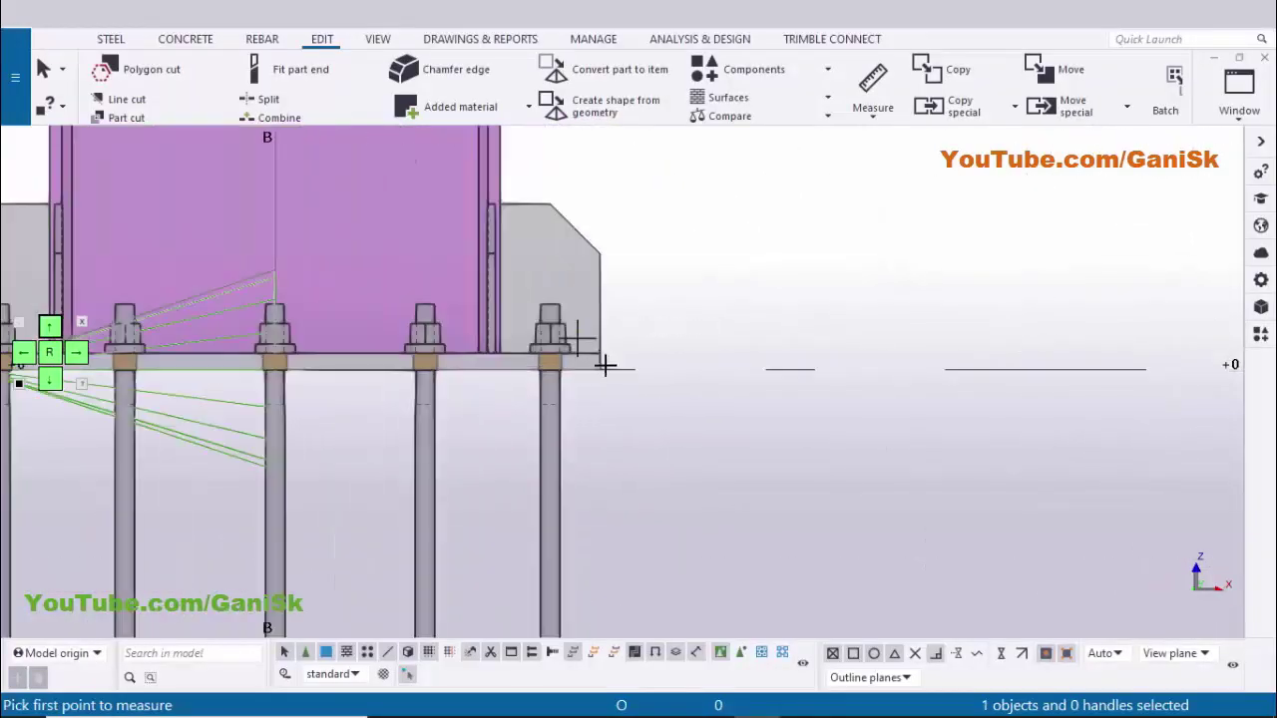
{"action": "scroll", "coordinate": [643, 382], "scroll_direction": "up", "scroll_amount": 2}
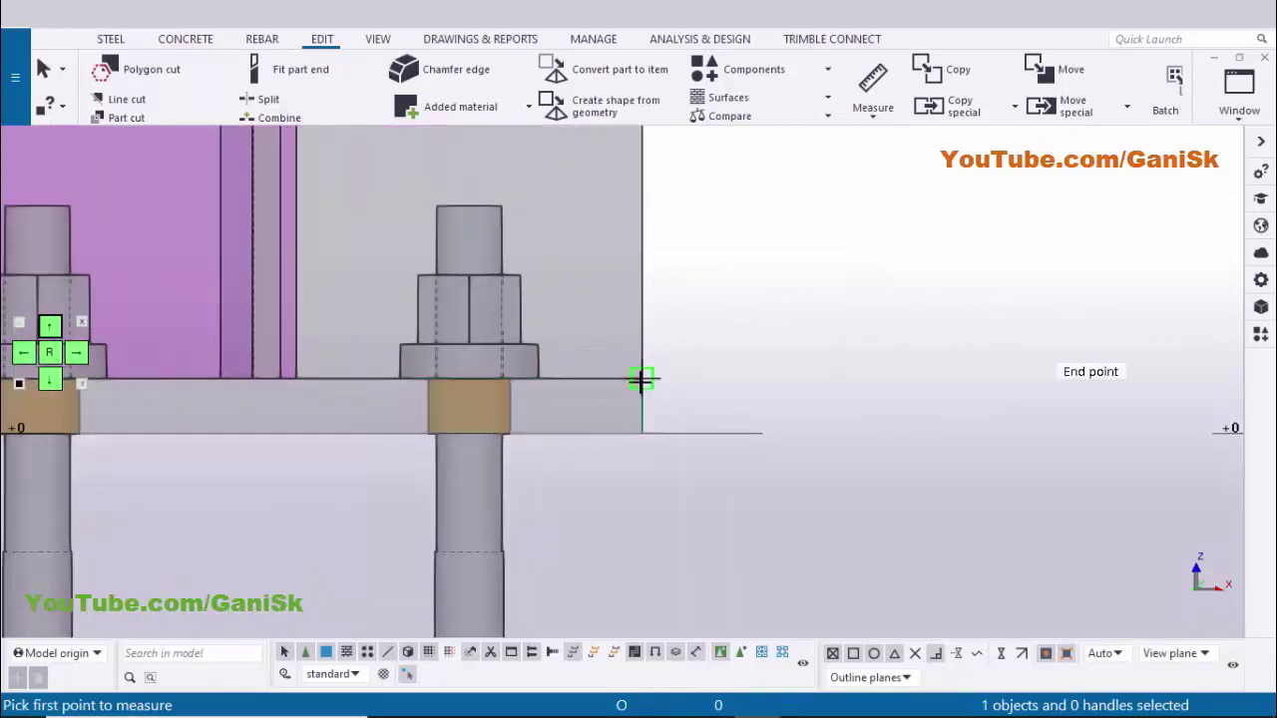
{"action": "left_click", "coordinate": [642, 379]}
{"action": "left_click", "coordinate": [641, 433]}
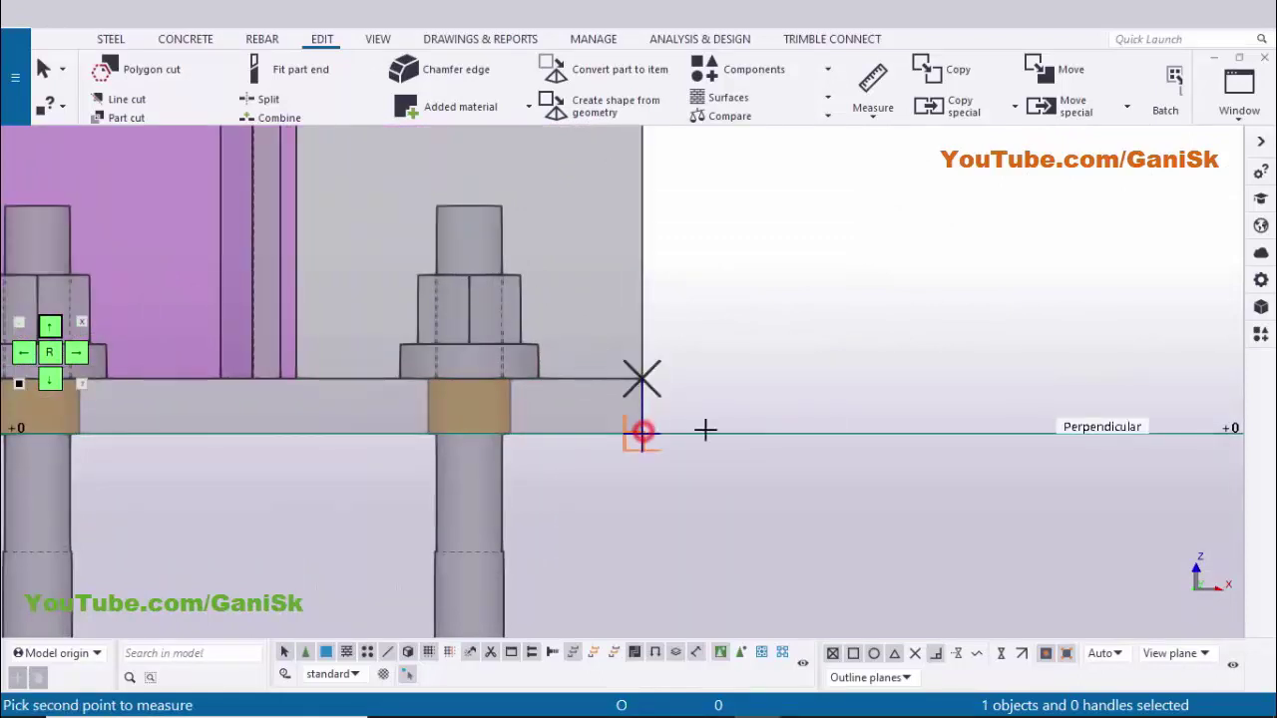
{"action": "left_click", "coordinate": [761, 404]}
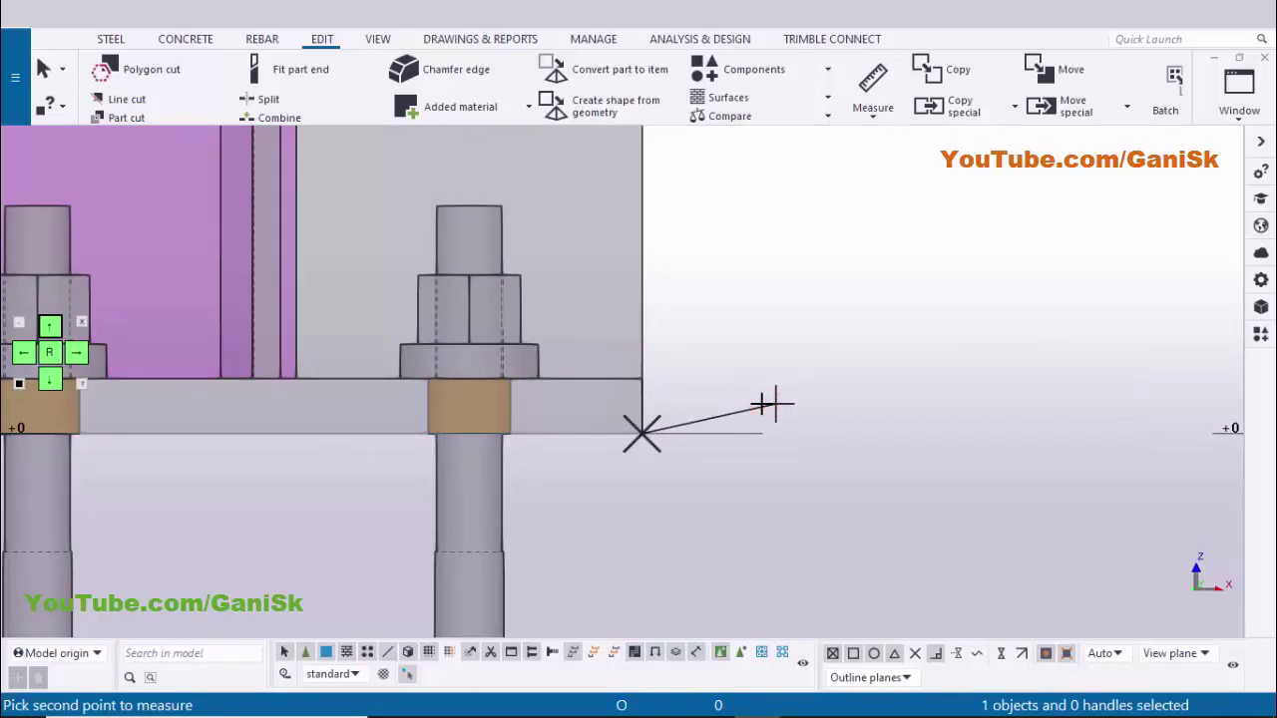
{"action": "left_click", "coordinate": [761, 404]}
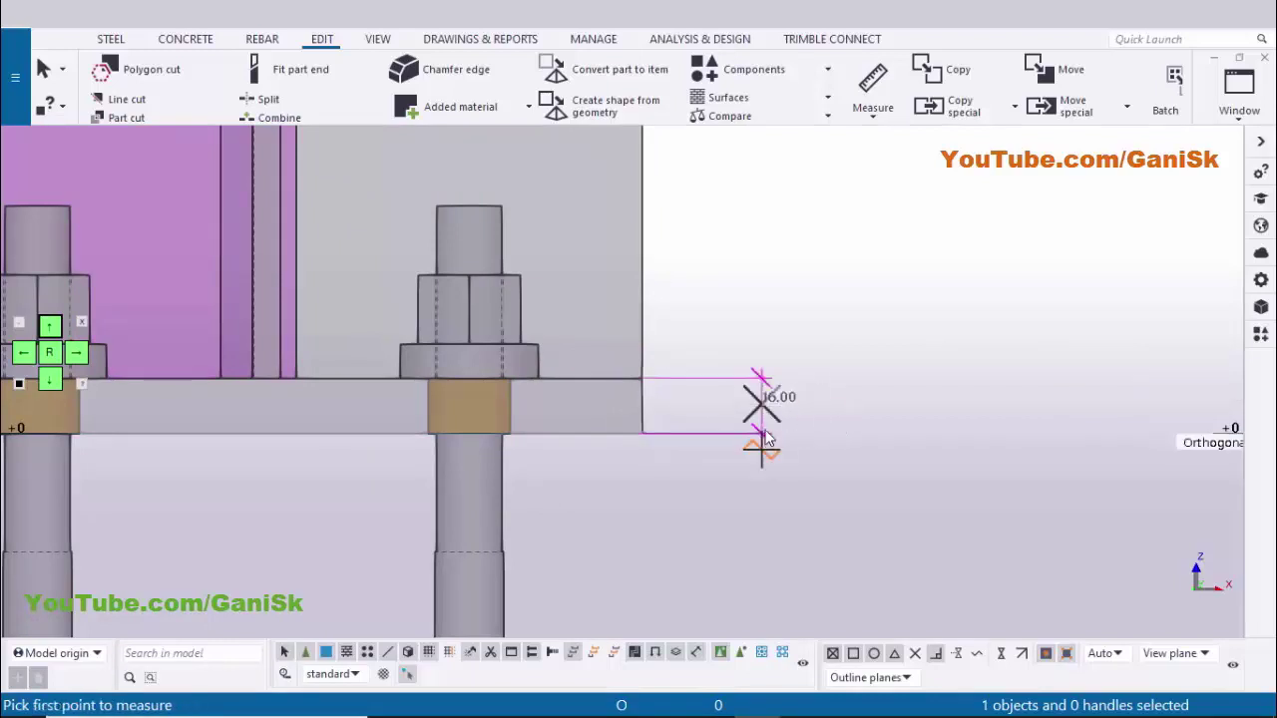
{"action": "key", "text": "alt+Tab"}
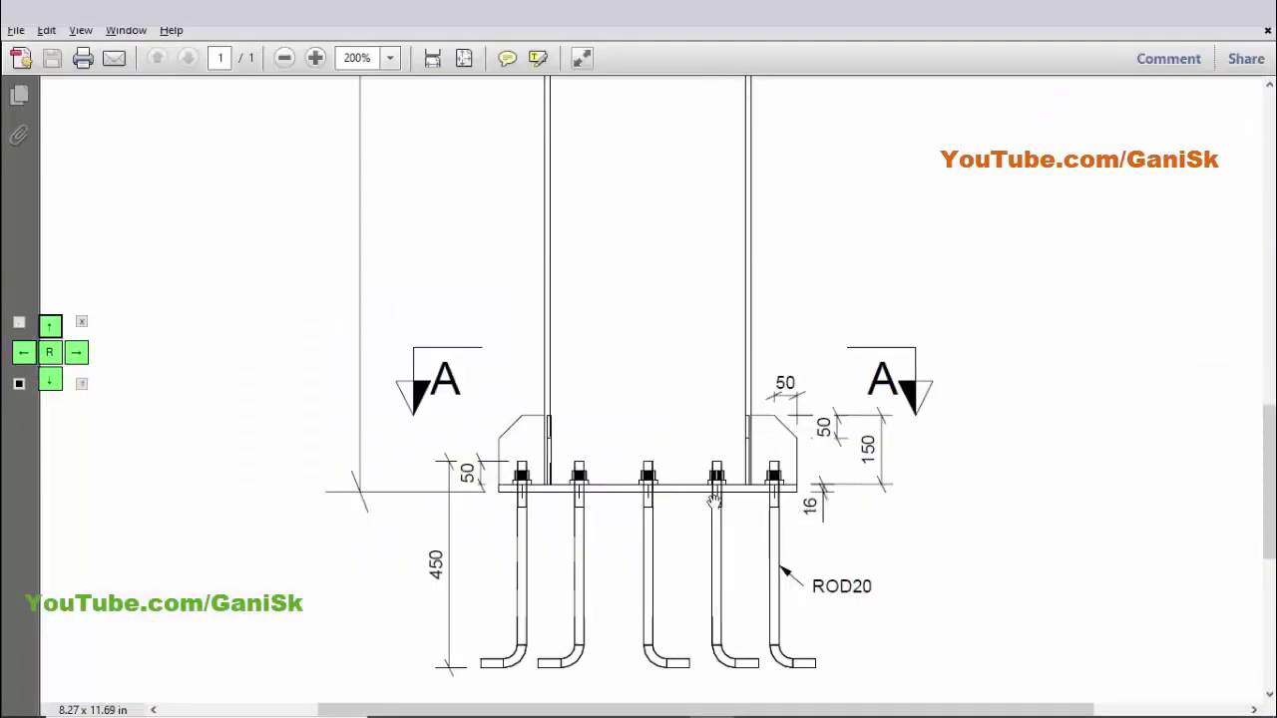
- Switch to Tekla Structures and measure the vertical distance from the outermost anchor rod's top to the underside of its hook
{"action": "key", "text": "alt+Tab"}
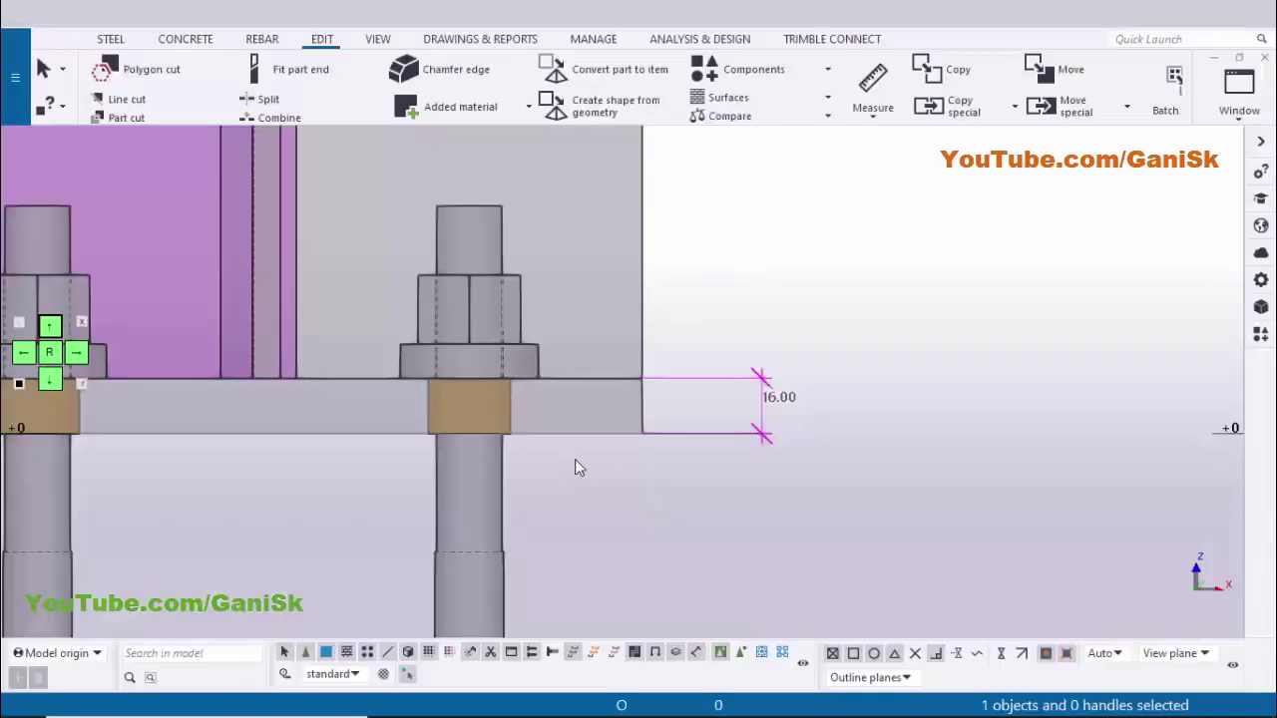
{"action": "scroll", "coordinate": [837, 310], "scroll_direction": "down", "scroll_amount": 2}
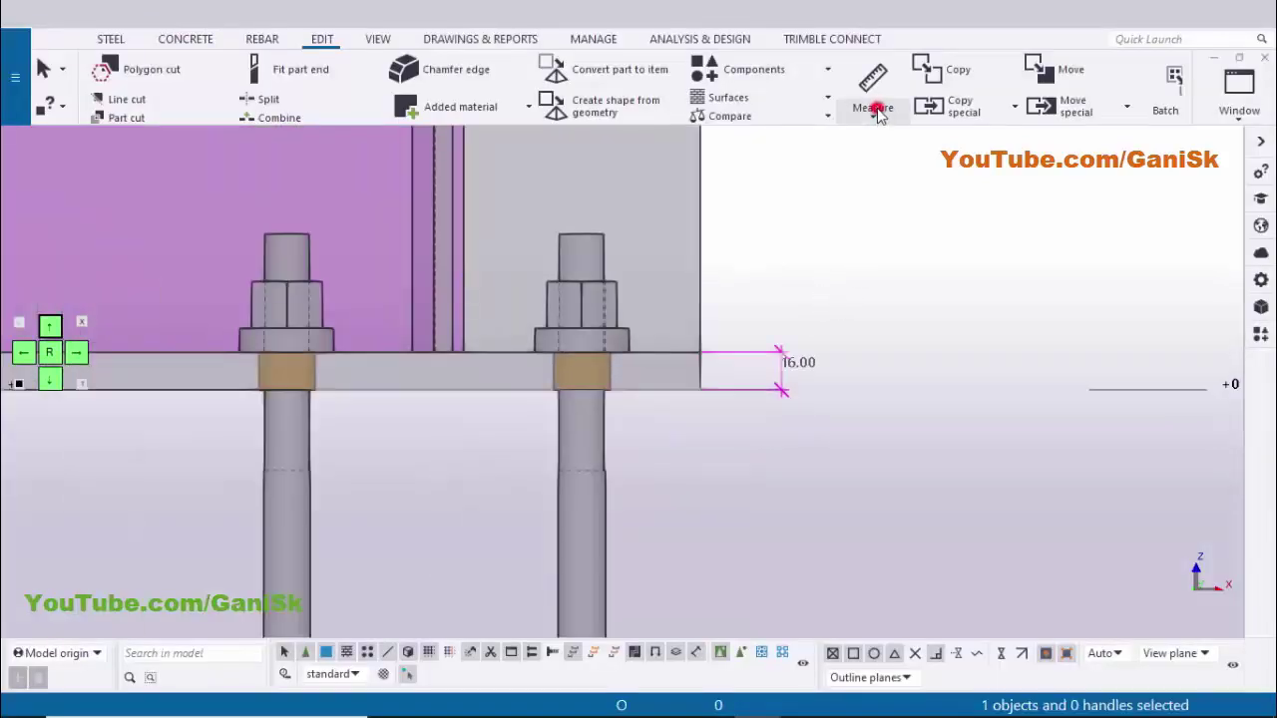
{"action": "left_click", "coordinate": [874, 108]}
{"action": "left_click", "coordinate": [882, 226]}
{"action": "middle_click_drag", "start_coordinate": [533, 442], "coordinate": [729, 408]}
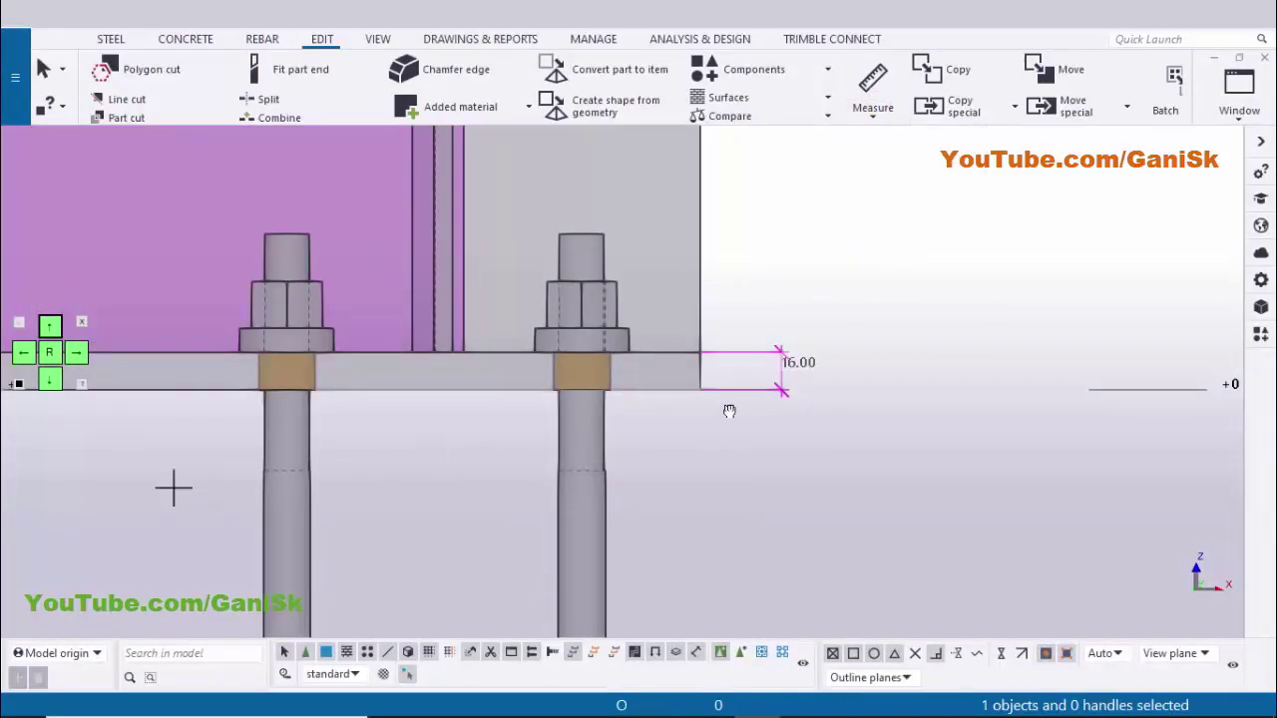
{"action": "middle_click_drag", "start_coordinate": [414, 438], "coordinate": [805, 396]}
{"action": "middle_click_drag", "start_coordinate": [468, 394], "coordinate": [814, 393]}
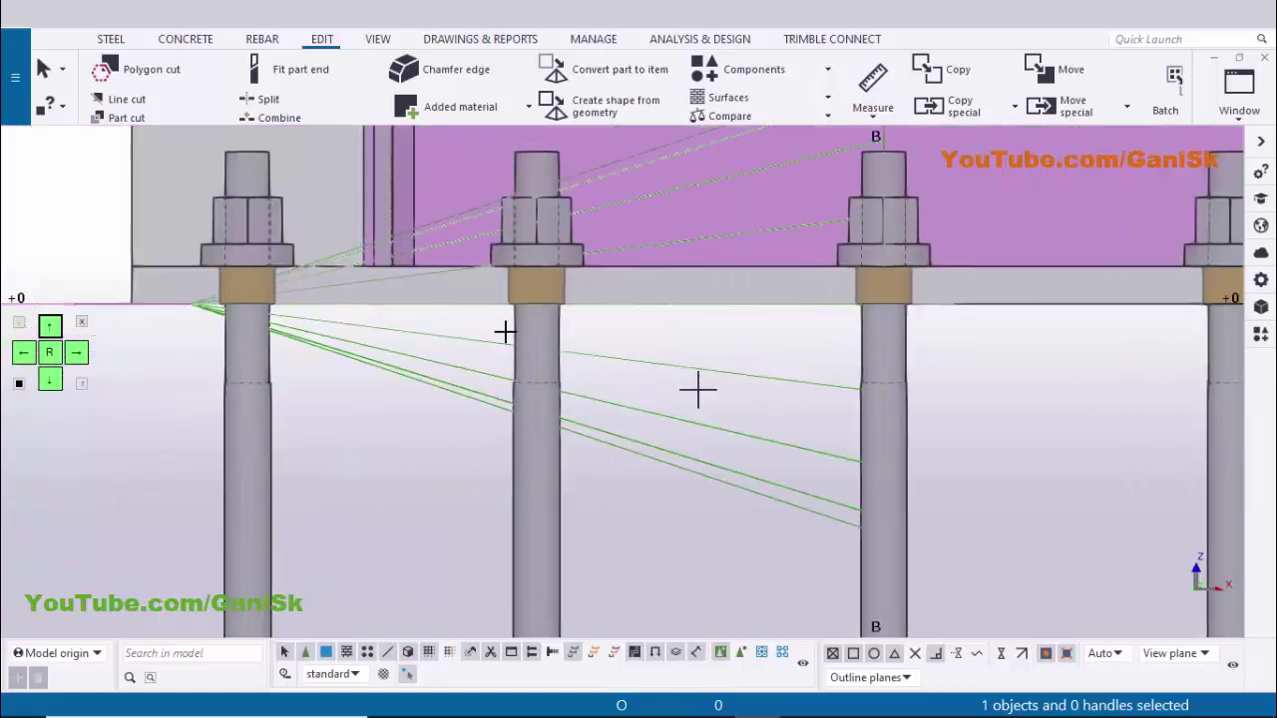
{"action": "middle_click_drag", "start_coordinate": [415, 339], "coordinate": [572, 424]}
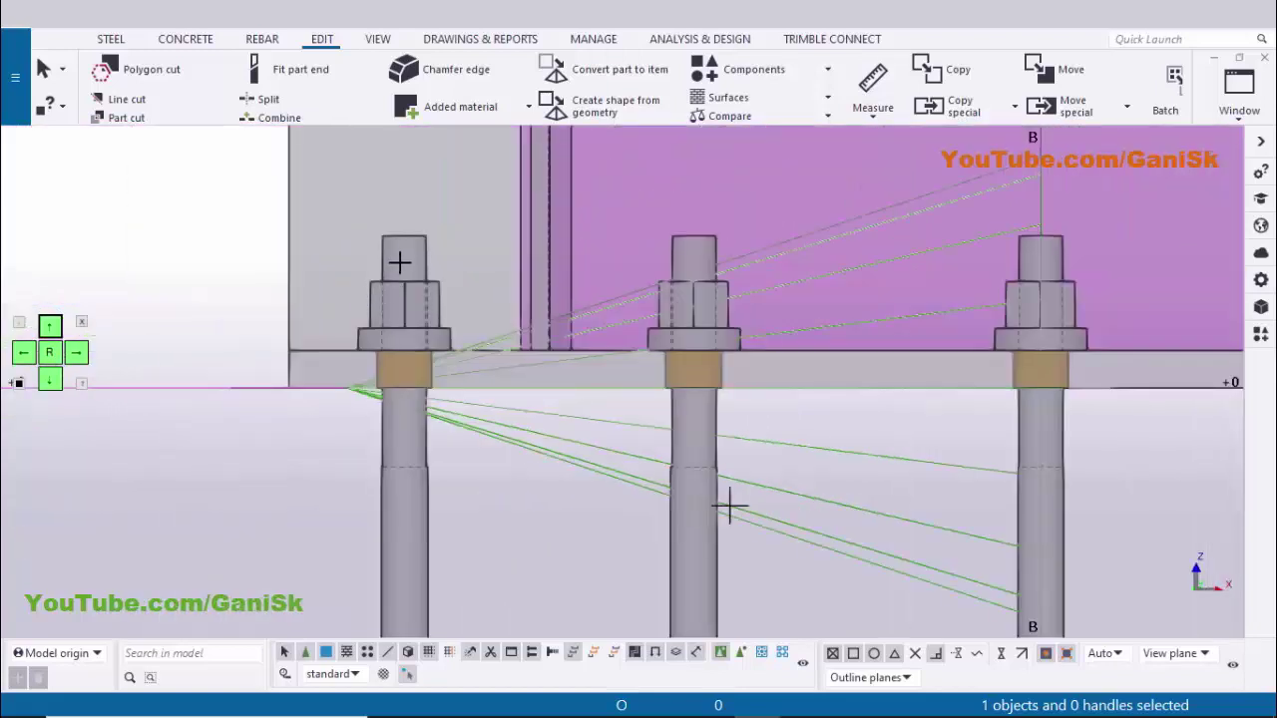
{"action": "left_click", "coordinate": [403, 237]}
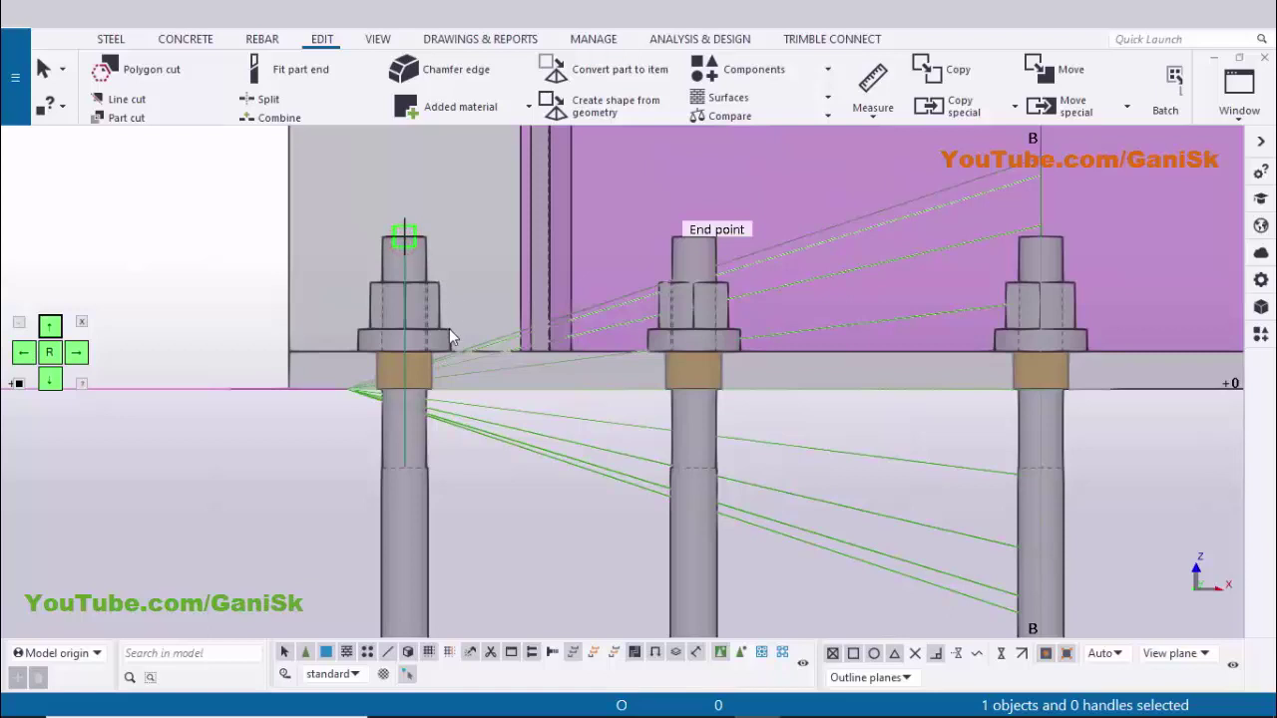
{"action": "scroll", "coordinate": [449, 339], "scroll_direction": "down", "scroll_amount": 4}
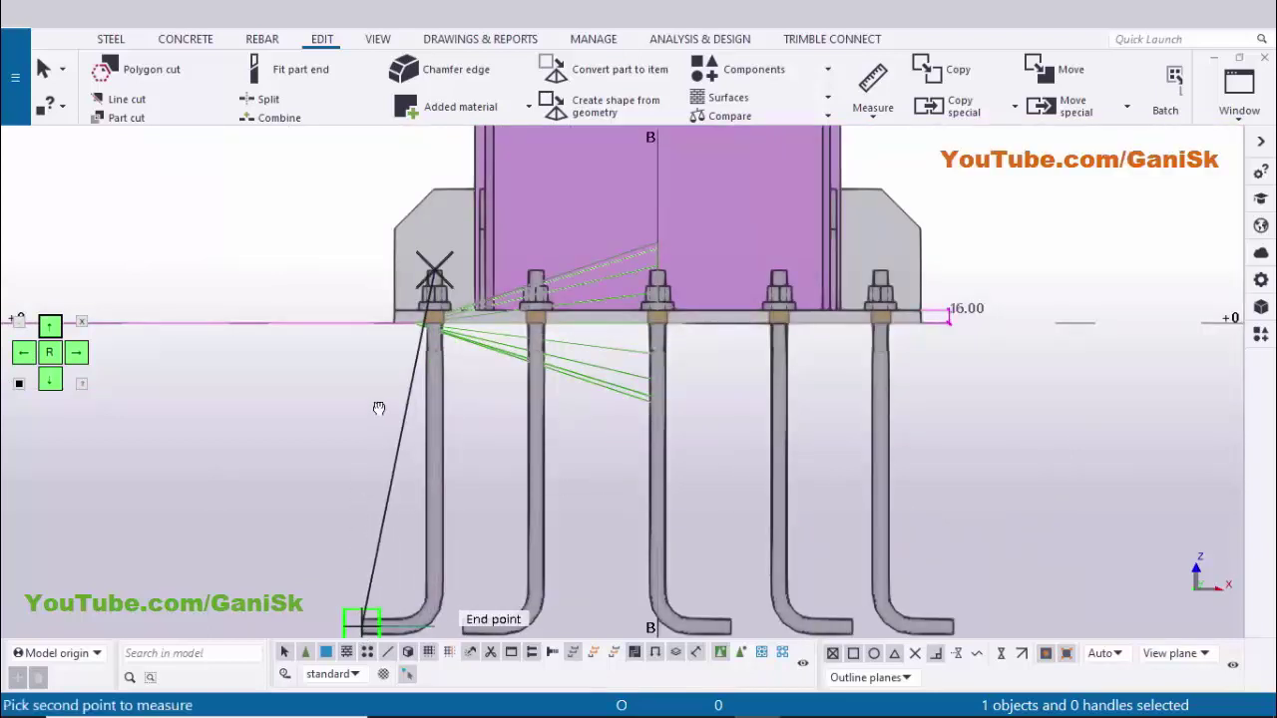
{"action": "scroll", "coordinate": [379, 407], "scroll_direction": "up", "scroll_amount": 5}
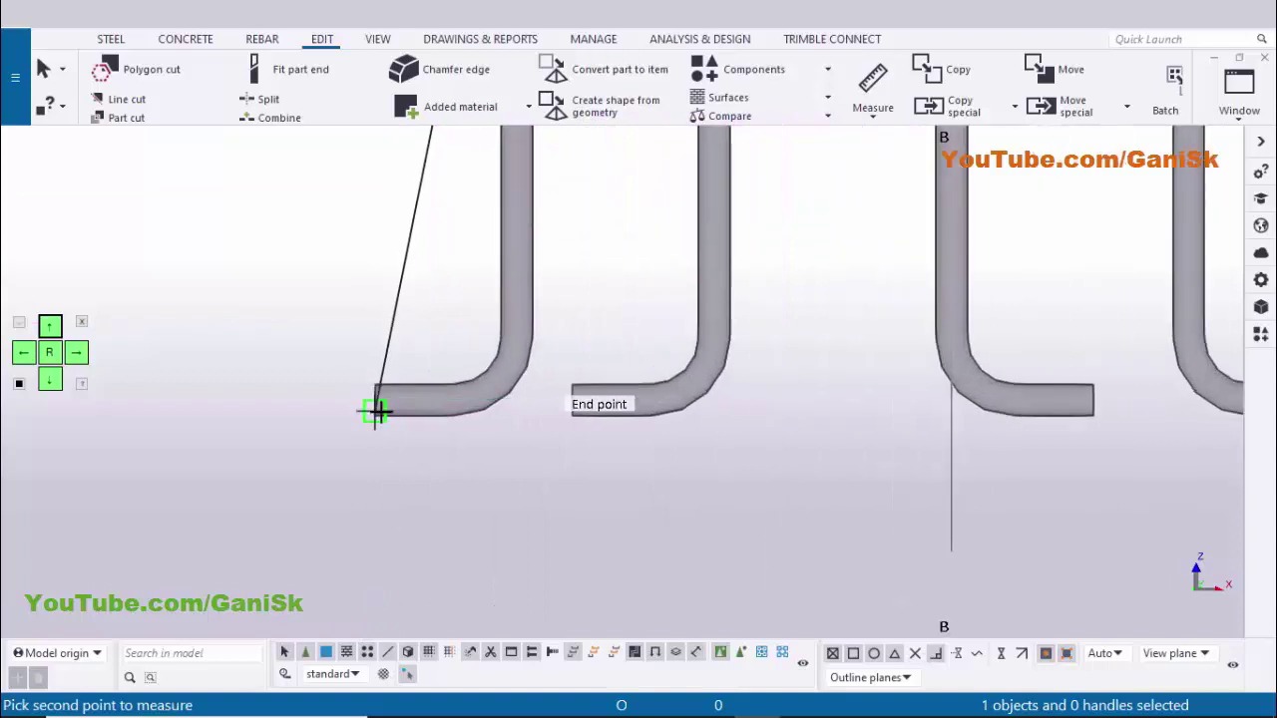
{"action": "left_click", "coordinate": [375, 409]}
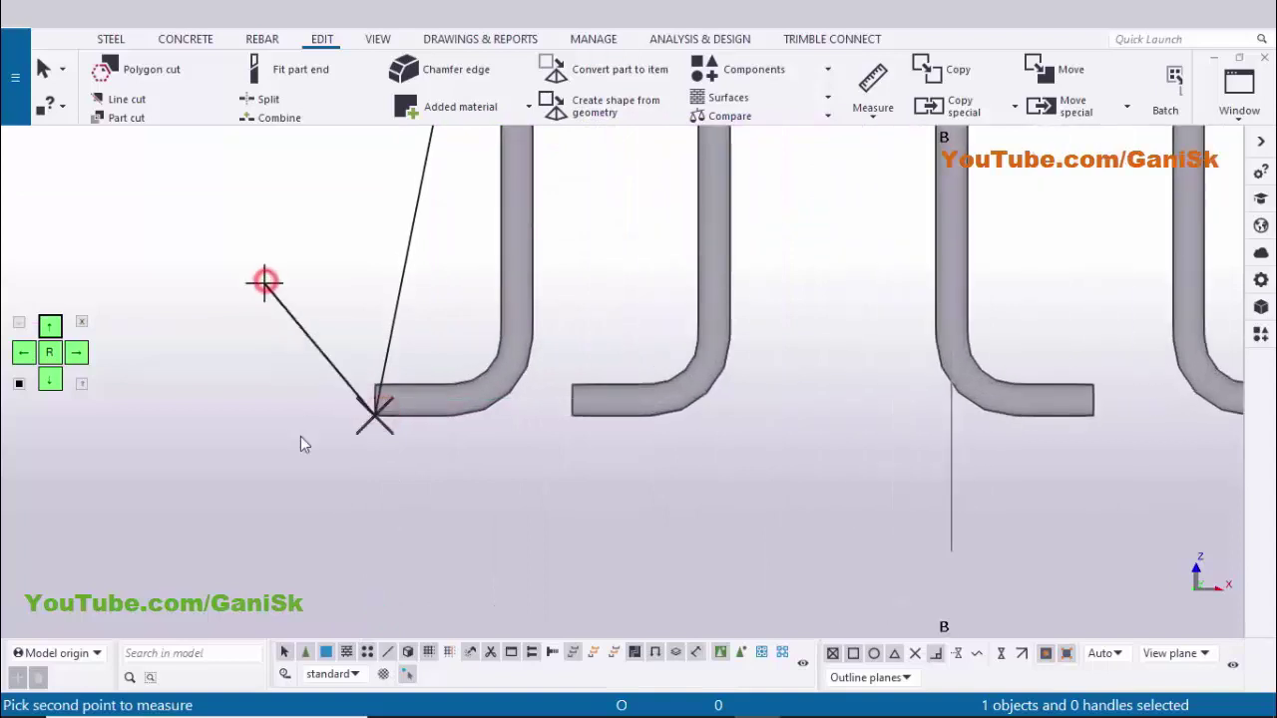
{"action": "scroll", "coordinate": [351, 543], "scroll_direction": "down", "scroll_amount": 3}
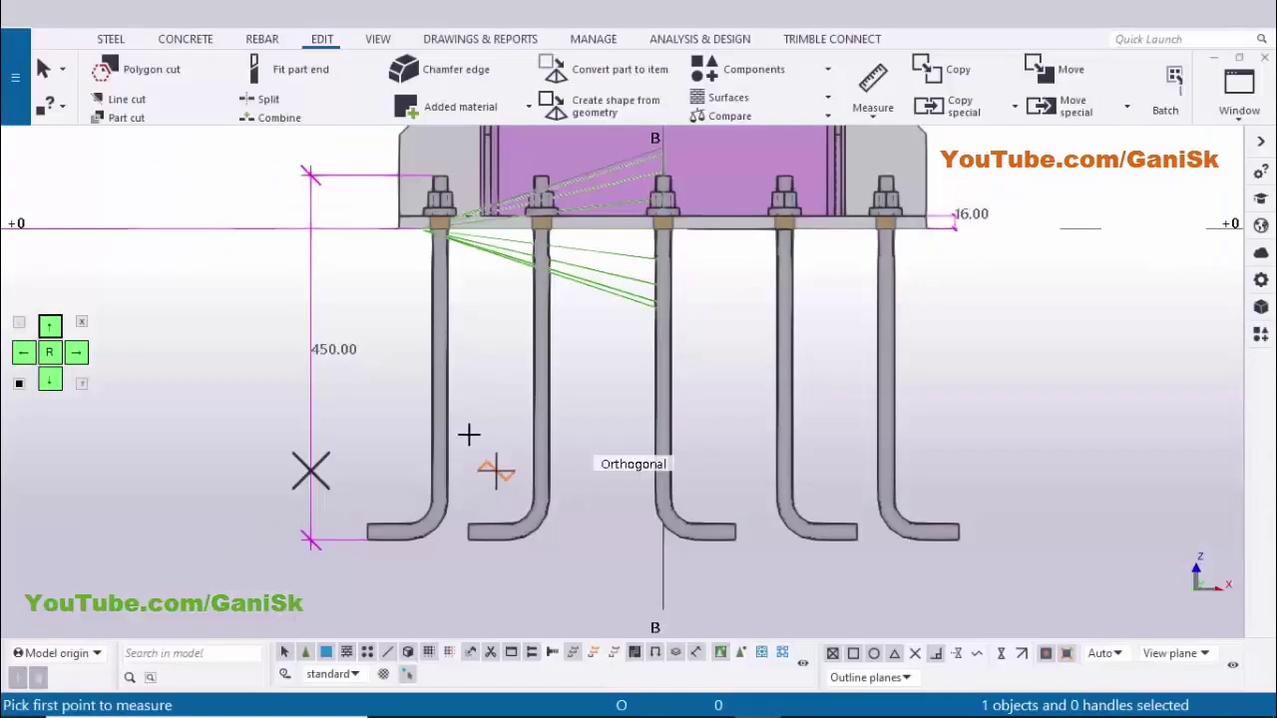
- Measure the outermost anchor rod's vertical projection above the base plate's top face and compare it with the PDF drawing
{"action": "scroll", "coordinate": [470, 433], "scroll_direction": "up", "scroll_amount": 4}
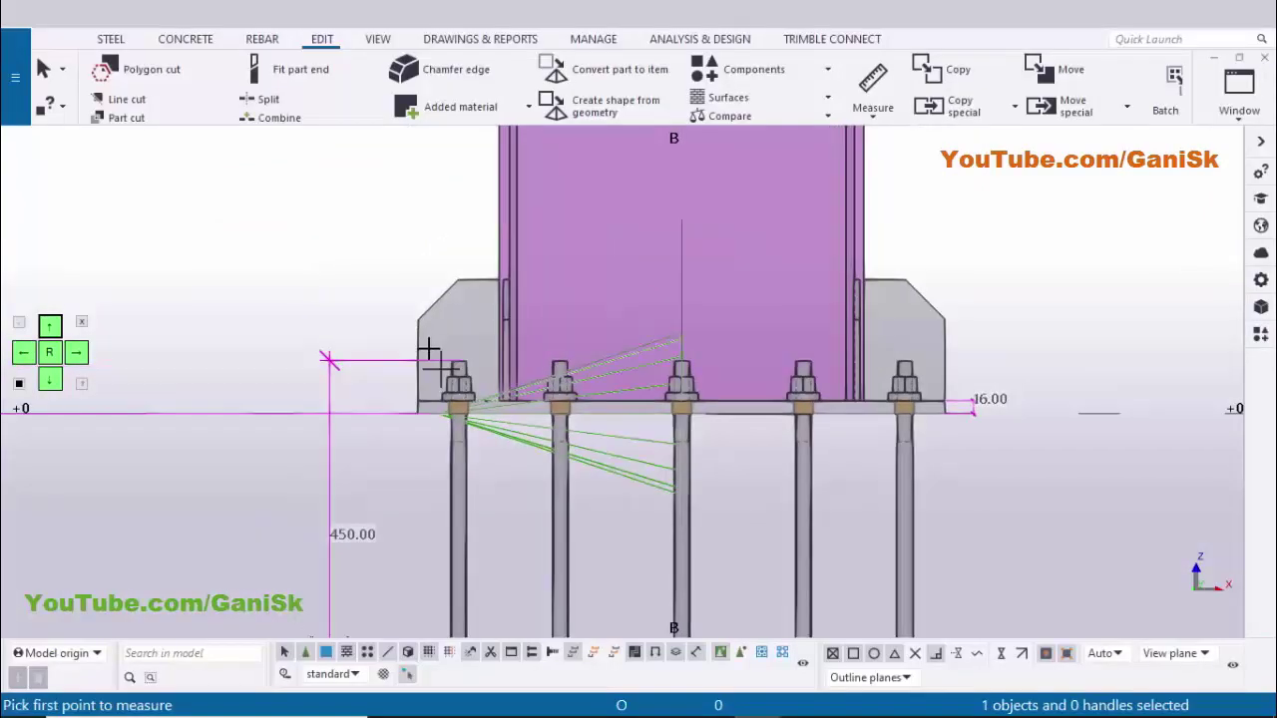
{"action": "scroll", "coordinate": [429, 348], "scroll_direction": "up", "scroll_amount": 3}
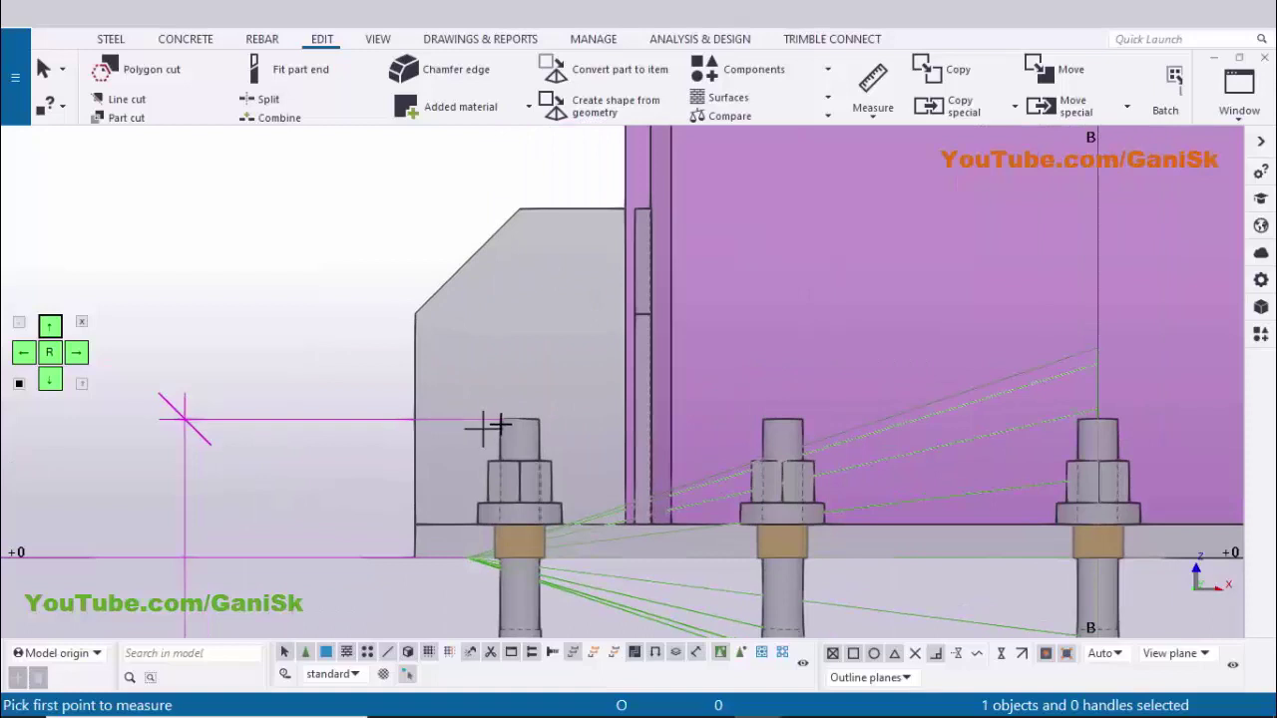
{"action": "left_click", "coordinate": [415, 522]}
{"action": "left_click", "coordinate": [319, 479]}
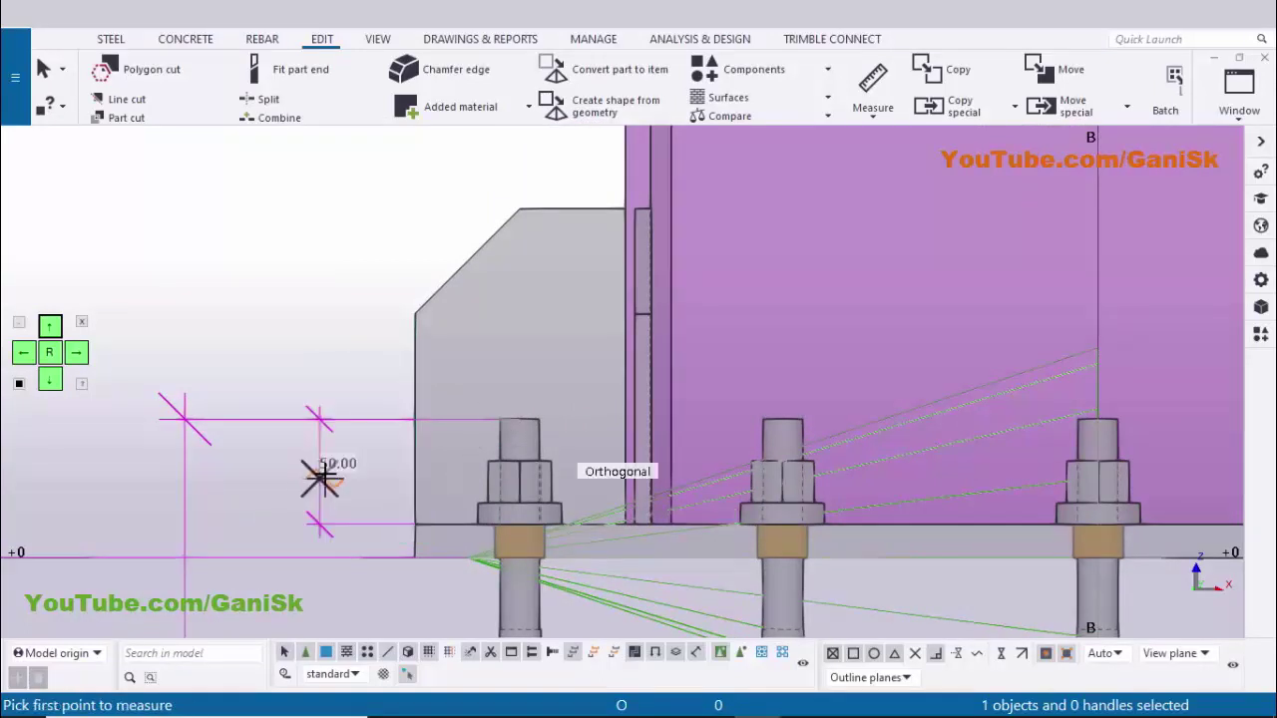
{"action": "key", "text": "alt+Tab"}
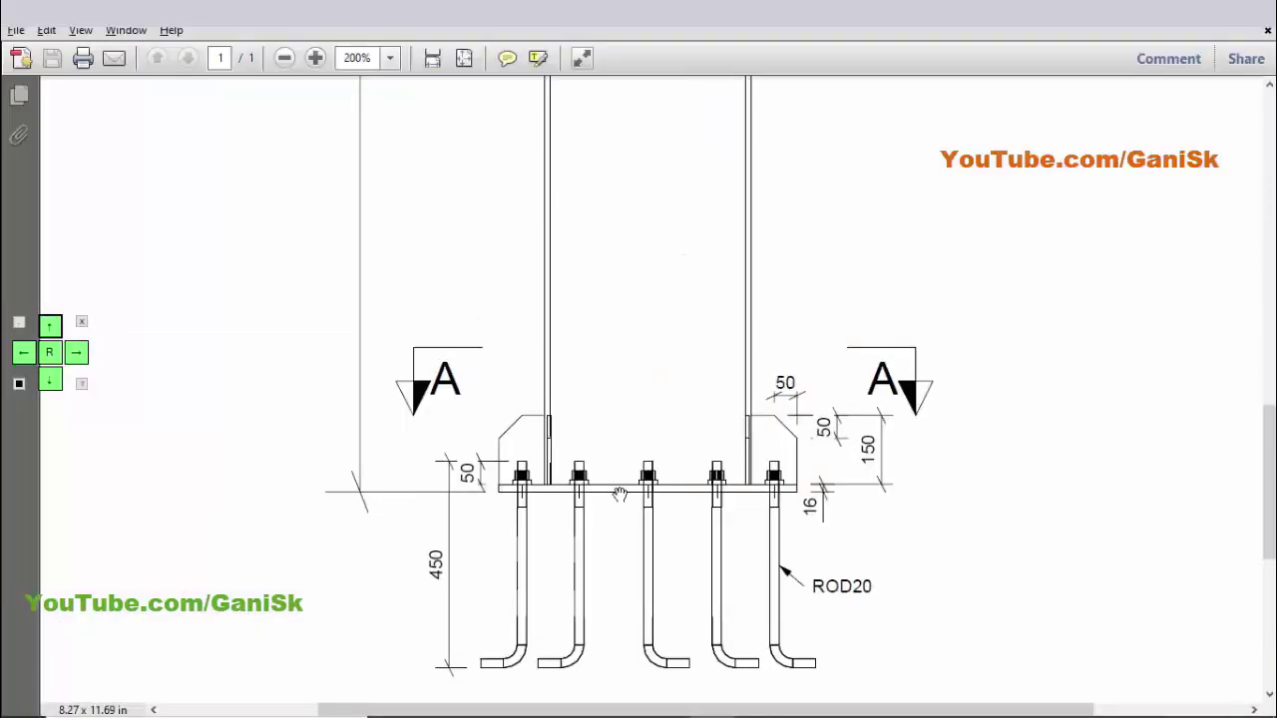
- Return to Tekla Structures, measure the stiffener corner chamfer's vertical leg, and compare it with the PDF drawing
{"action": "key", "text": "alt+Tab"}
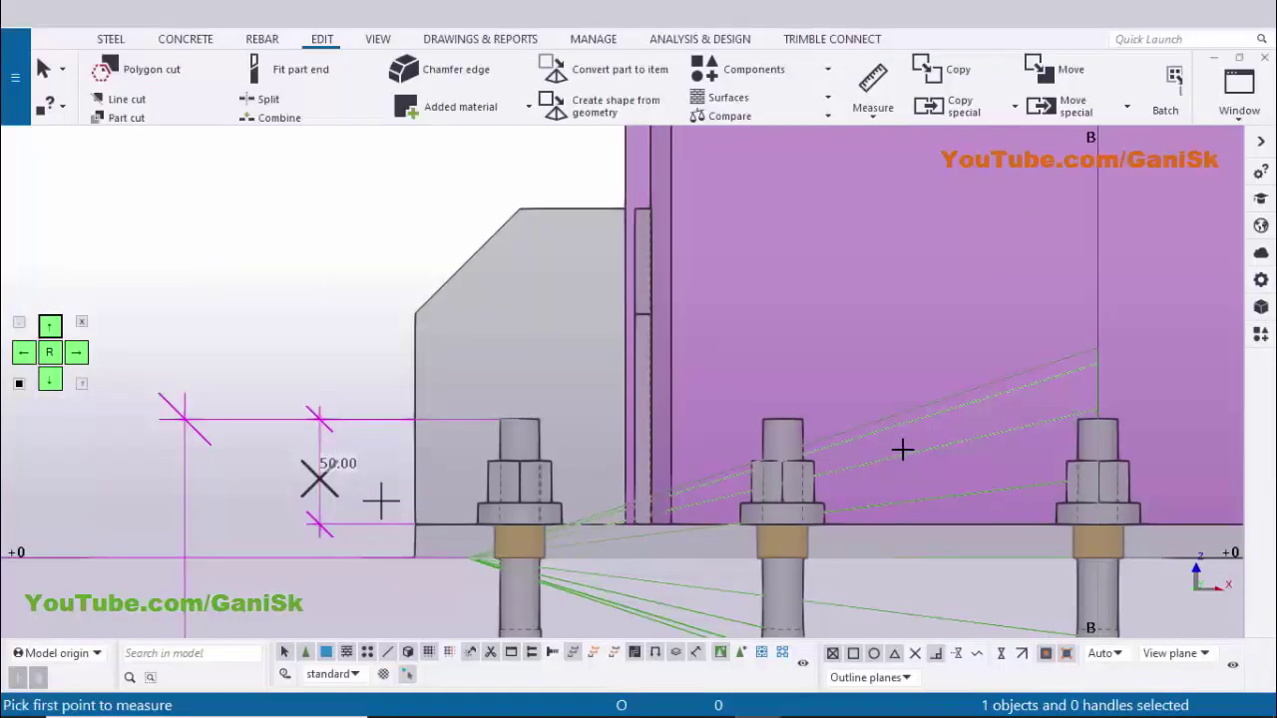
{"action": "middle_click_drag", "start_coordinate": [907, 452], "coordinate": [208, 479]}
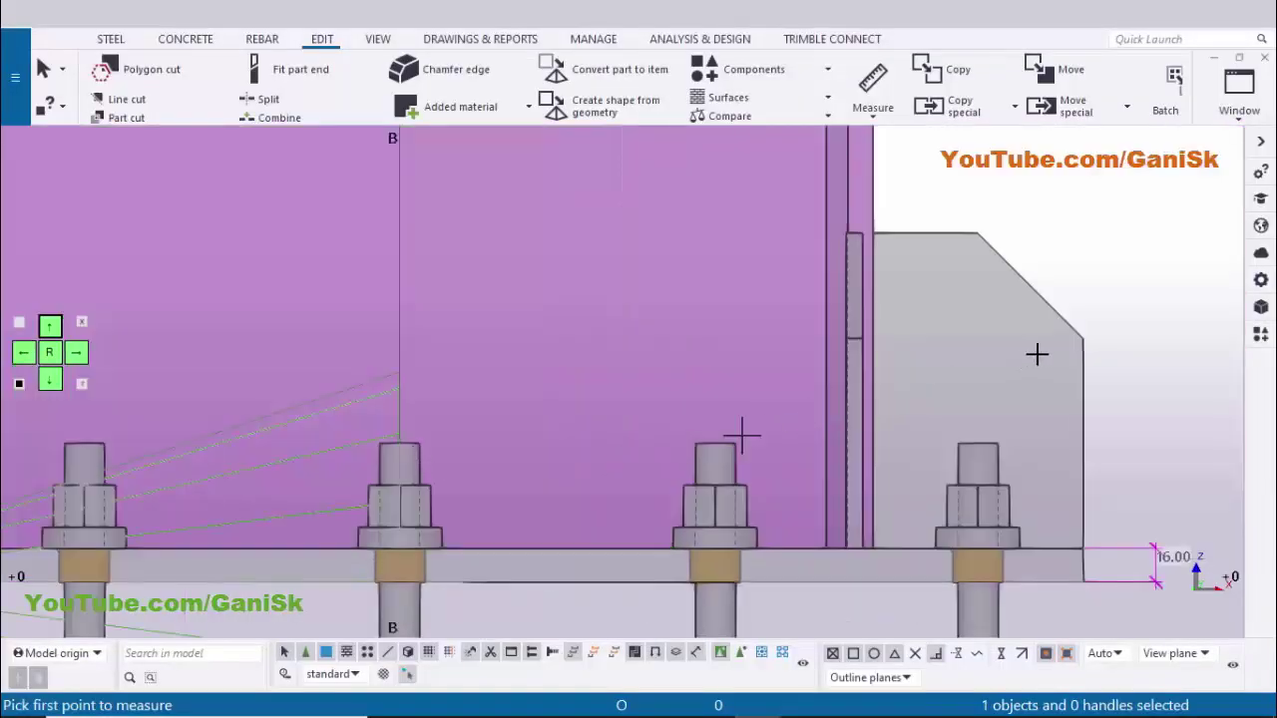
{"action": "left_click", "coordinate": [1084, 339]}
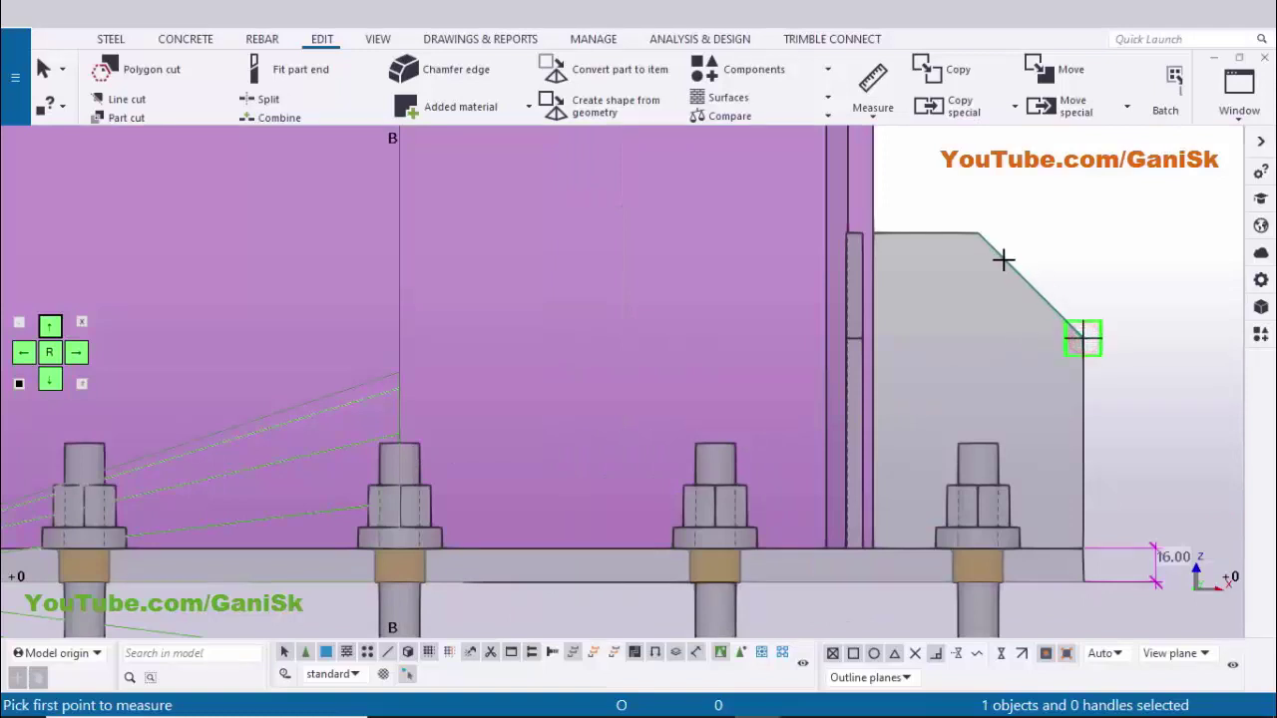
{"action": "left_click", "coordinate": [979, 233]}
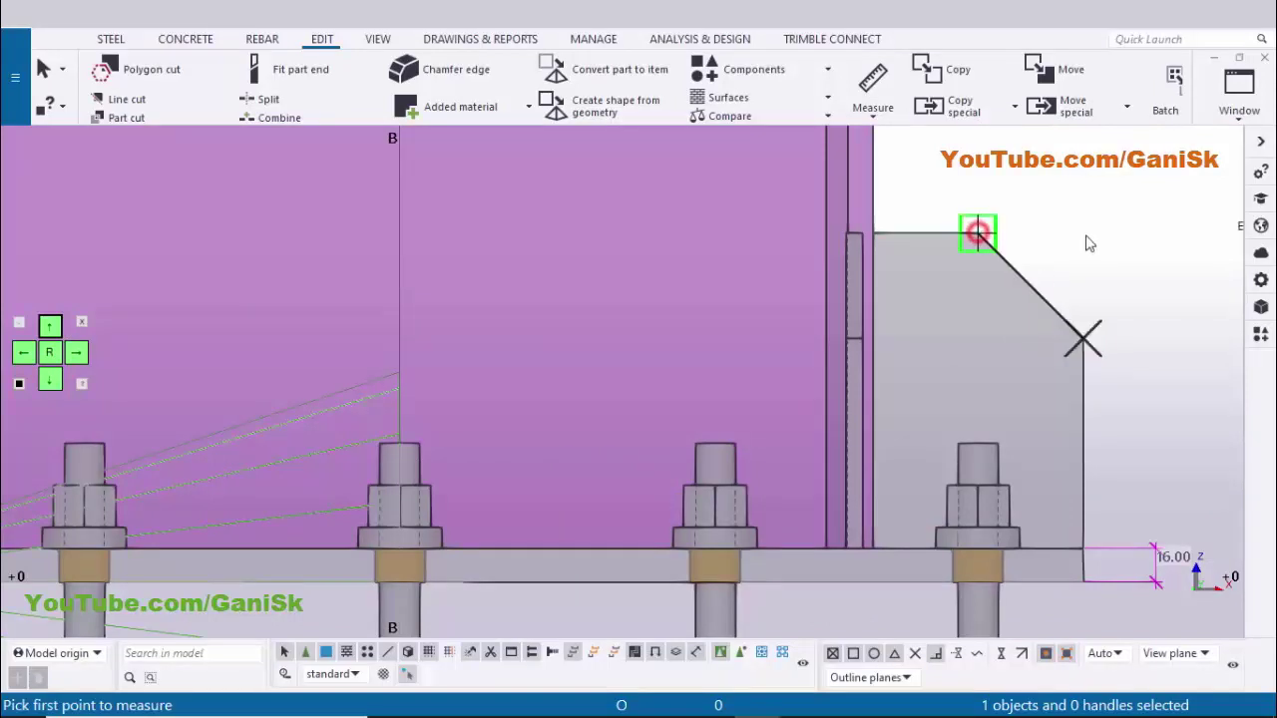
{"action": "left_click", "coordinate": [1154, 261]}
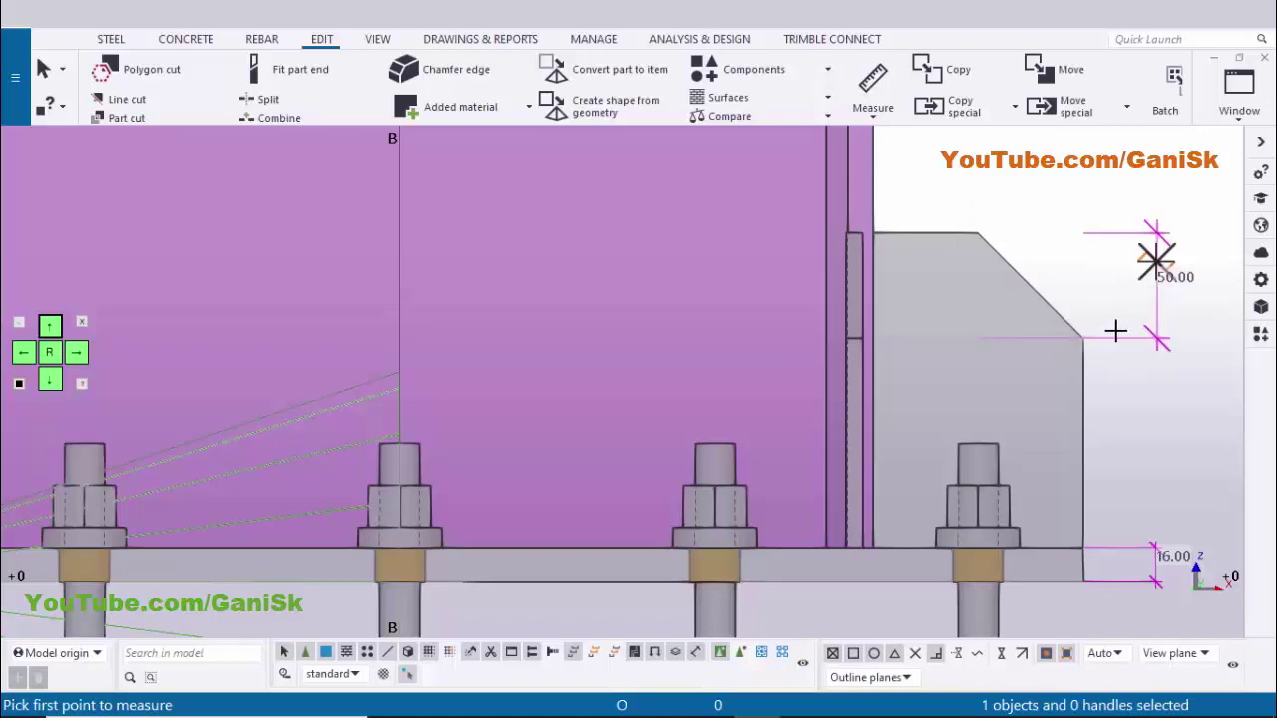
{"action": "key", "text": "alt+Tab"}
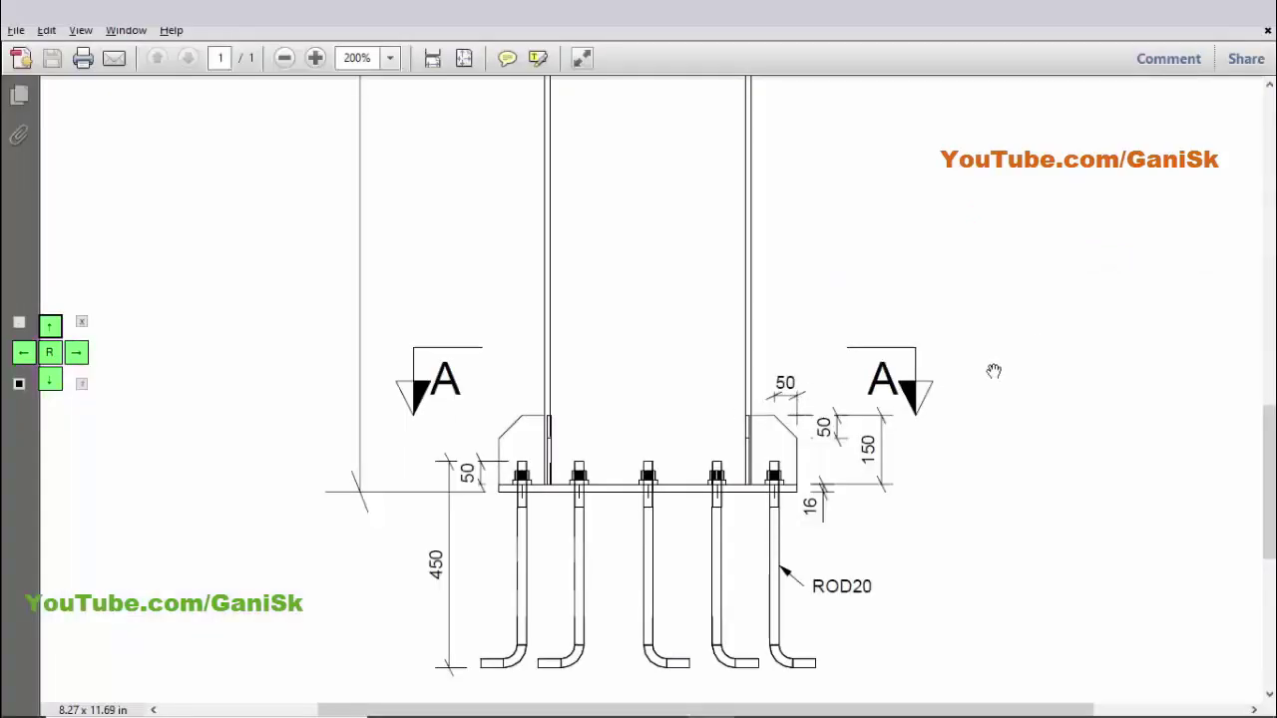
- Return to Tekla Structures, measure the chamfer's horizontal leg, then check it and section A-A in the PDF drawing
{"action": "key", "text": "alt+Tab"}
{"action": "left_click", "coordinate": [885, 116]}
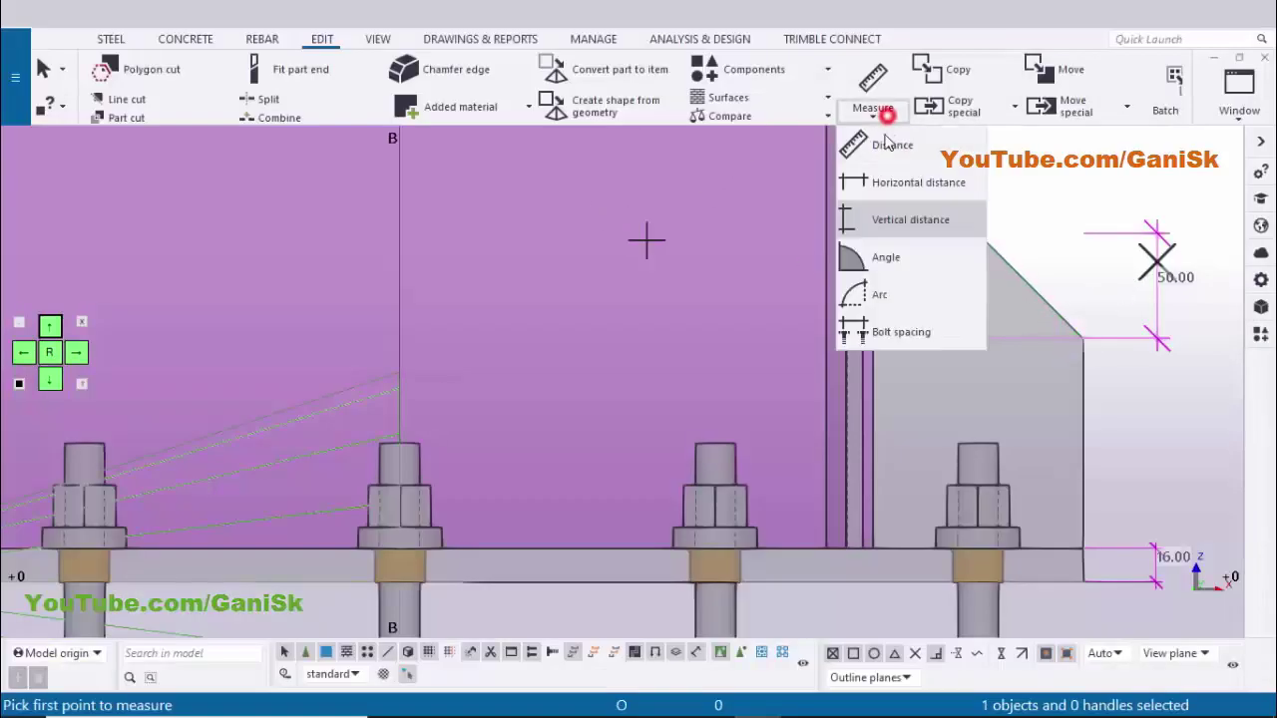
{"action": "left_click", "coordinate": [908, 183]}
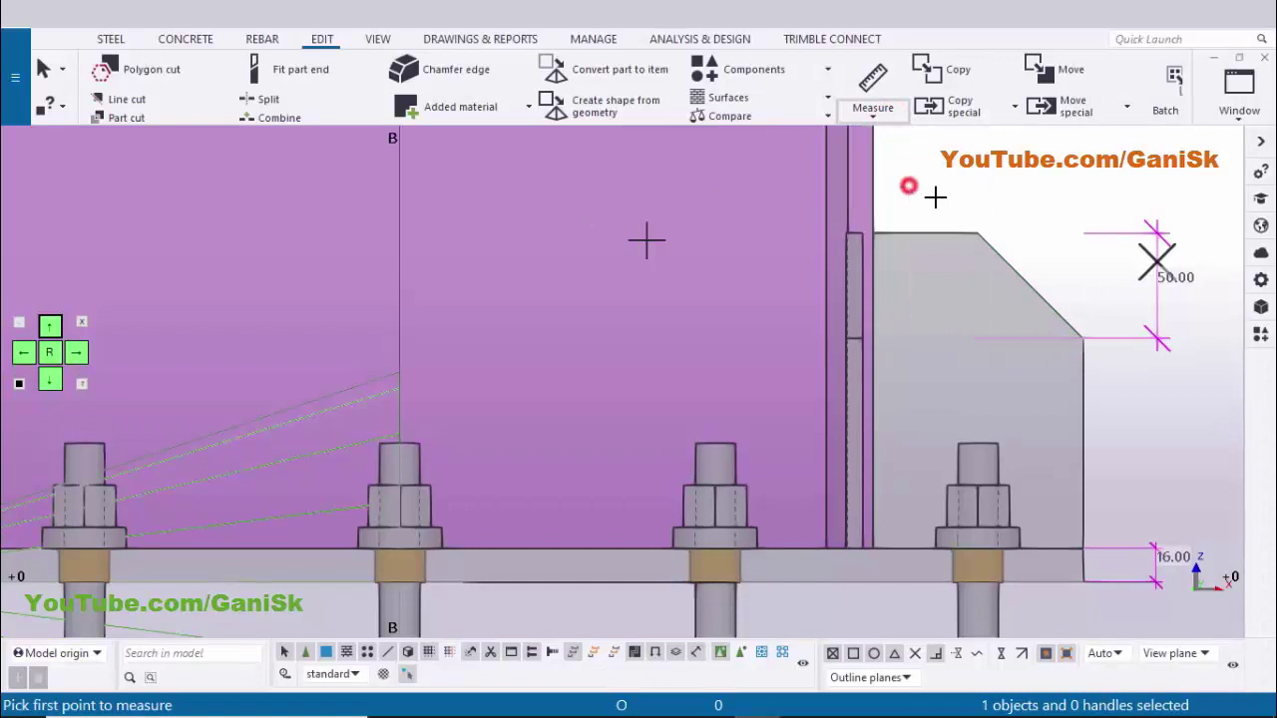
{"action": "left_click", "coordinate": [1085, 337]}
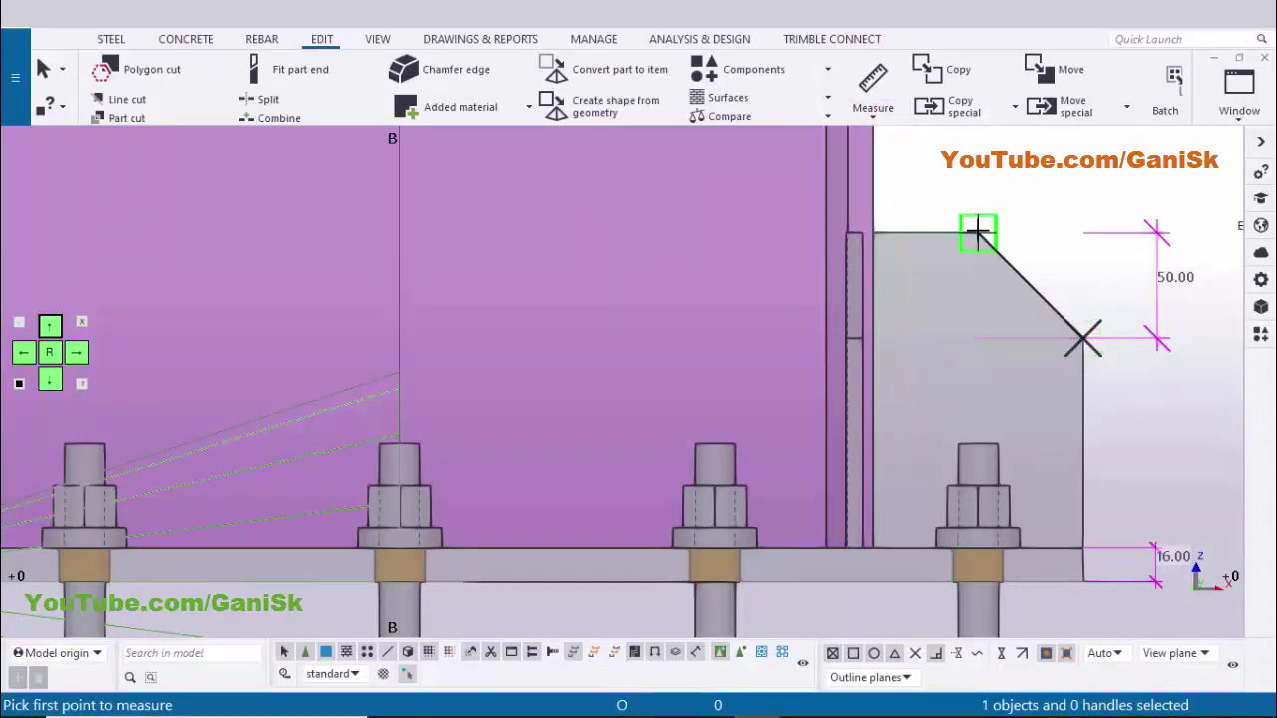
{"action": "left_click", "coordinate": [981, 233]}
{"action": "left_click", "coordinate": [997, 166]}
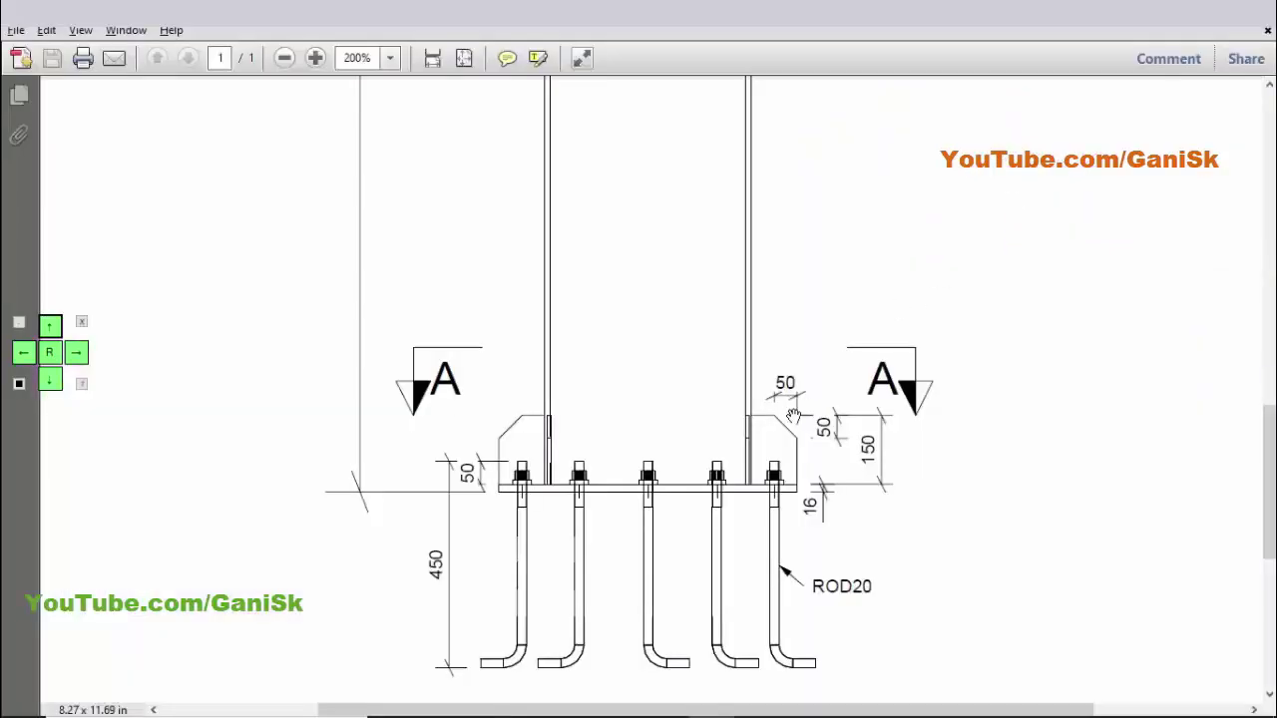
{"action": "scroll", "coordinate": [792, 415], "scroll_direction": "down", "scroll_amount": 10}
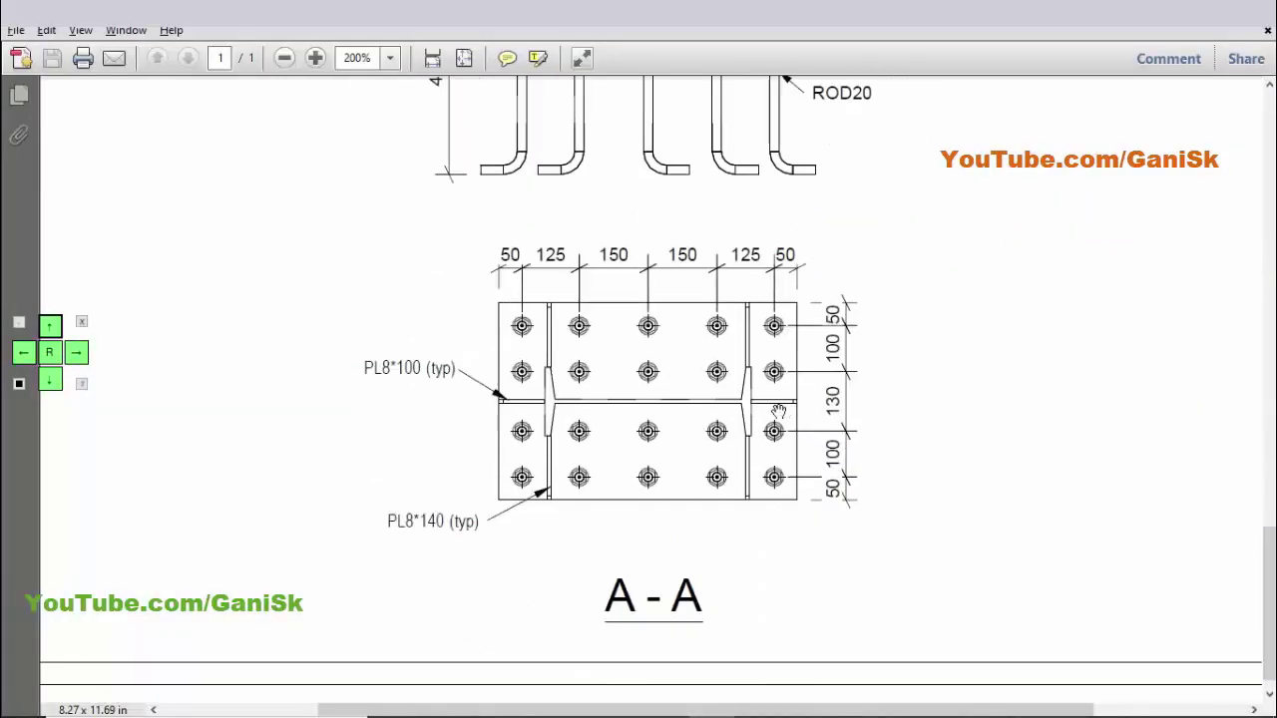
- Switch back to Tekla Structures, end the measuring command and redraw the elevation view
{"action": "key", "text": "alt+Tab"}
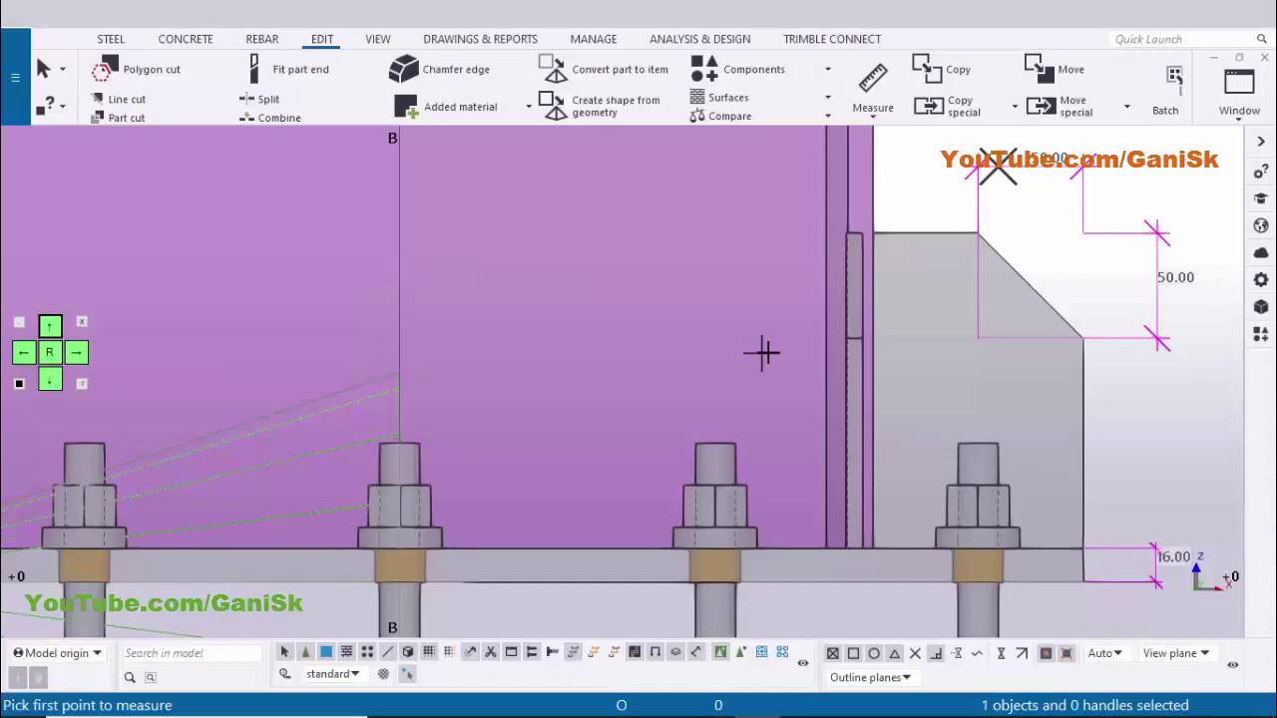
{"action": "scroll", "coordinate": [762, 352], "scroll_direction": "down", "scroll_amount": 5}
{"action": "right_click", "coordinate": [887, 212]}
{"action": "left_click", "coordinate": [982, 225]}
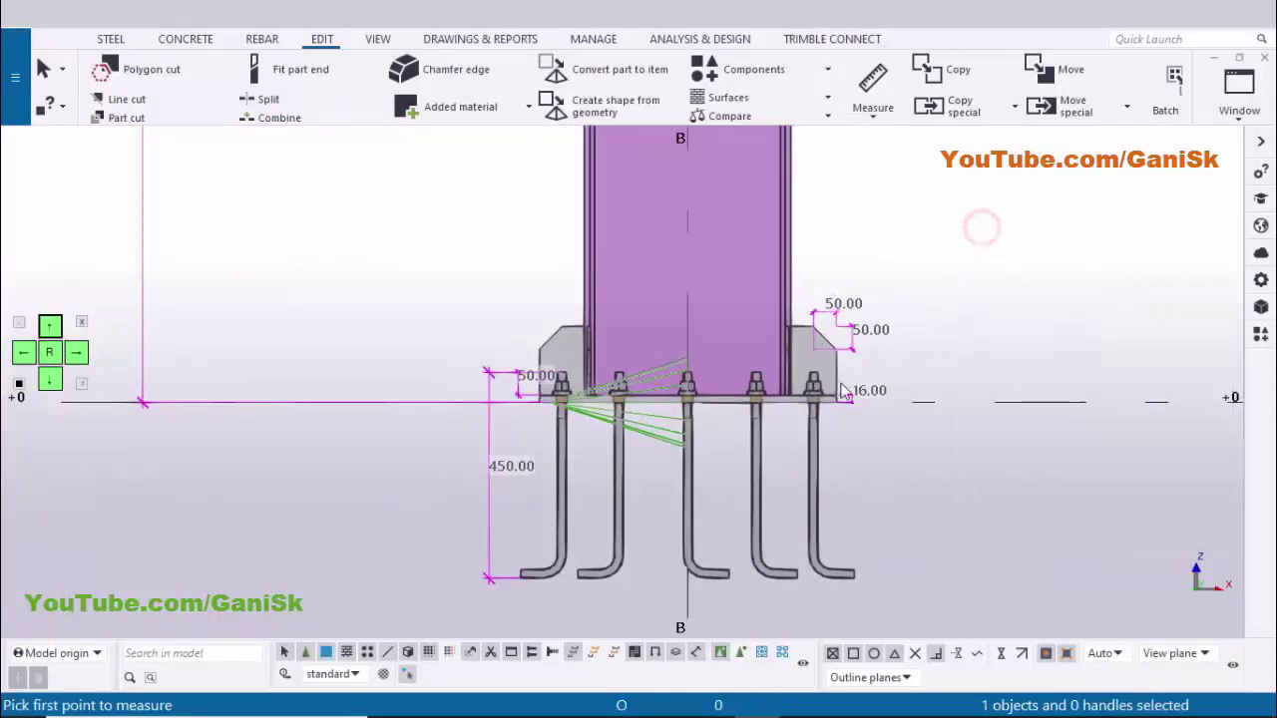
{"action": "right_click", "coordinate": [939, 212]}
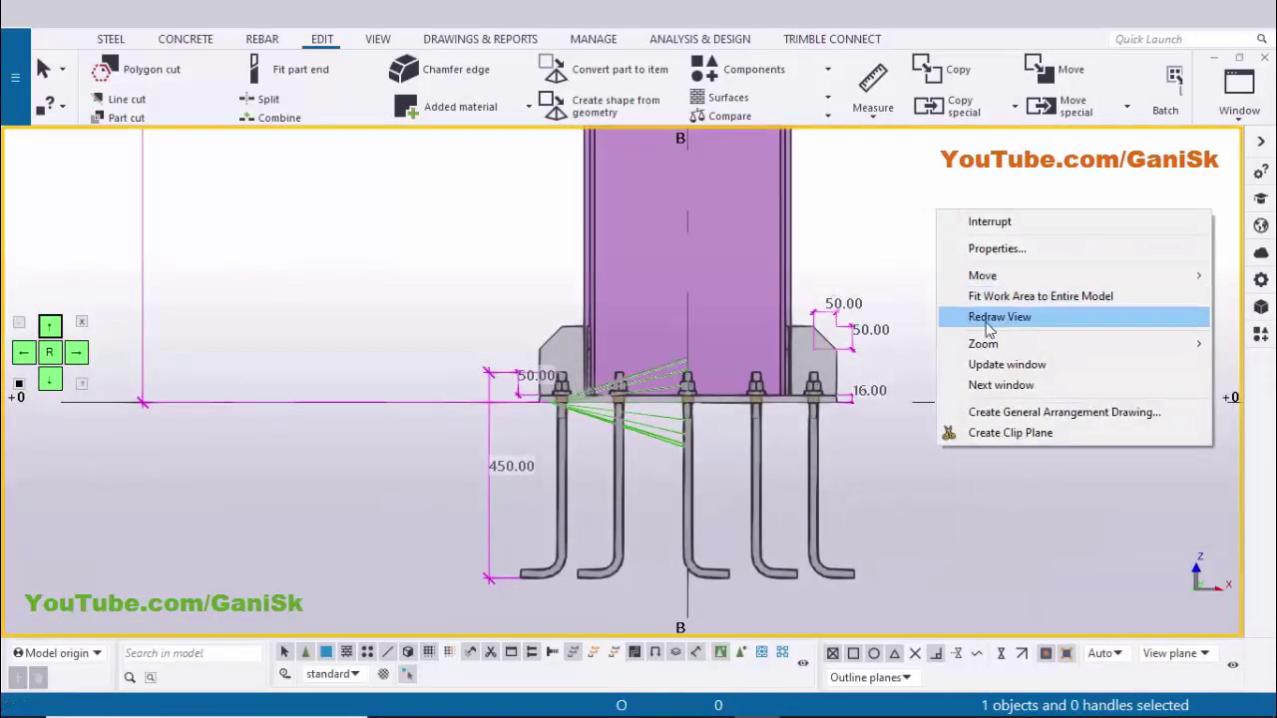
{"action": "left_click", "coordinate": [989, 318]}
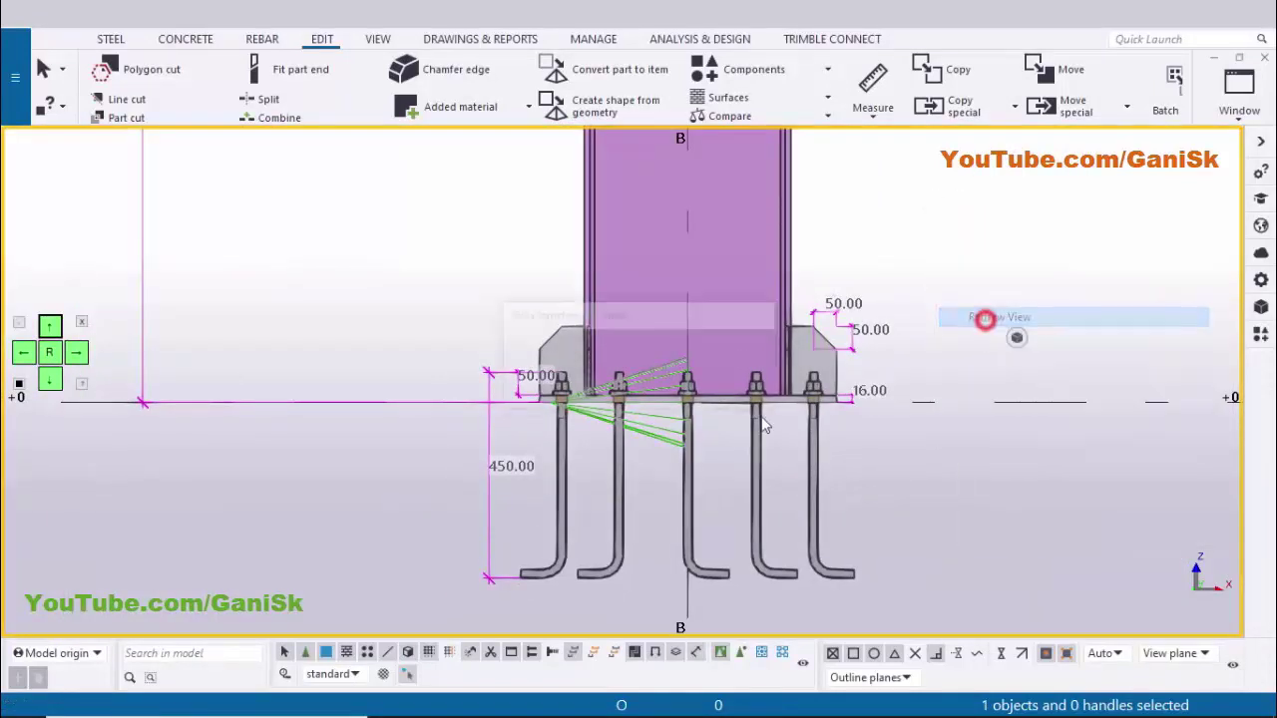
- Bring up the plan view of the base plate and redraw it to clear the temporary graphics
{"action": "left_click", "coordinate": [1239, 100]}
{"action": "left_click", "coordinate": [1167, 295]}
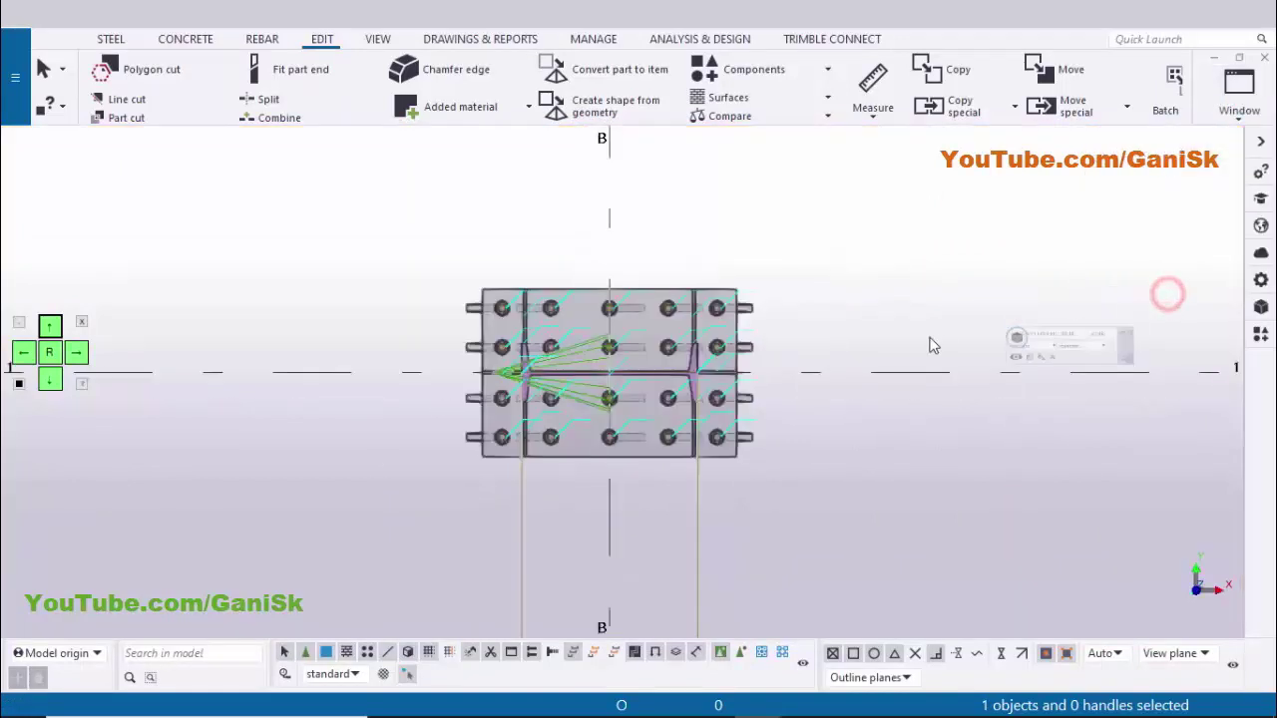
{"action": "right_click", "coordinate": [808, 226]}
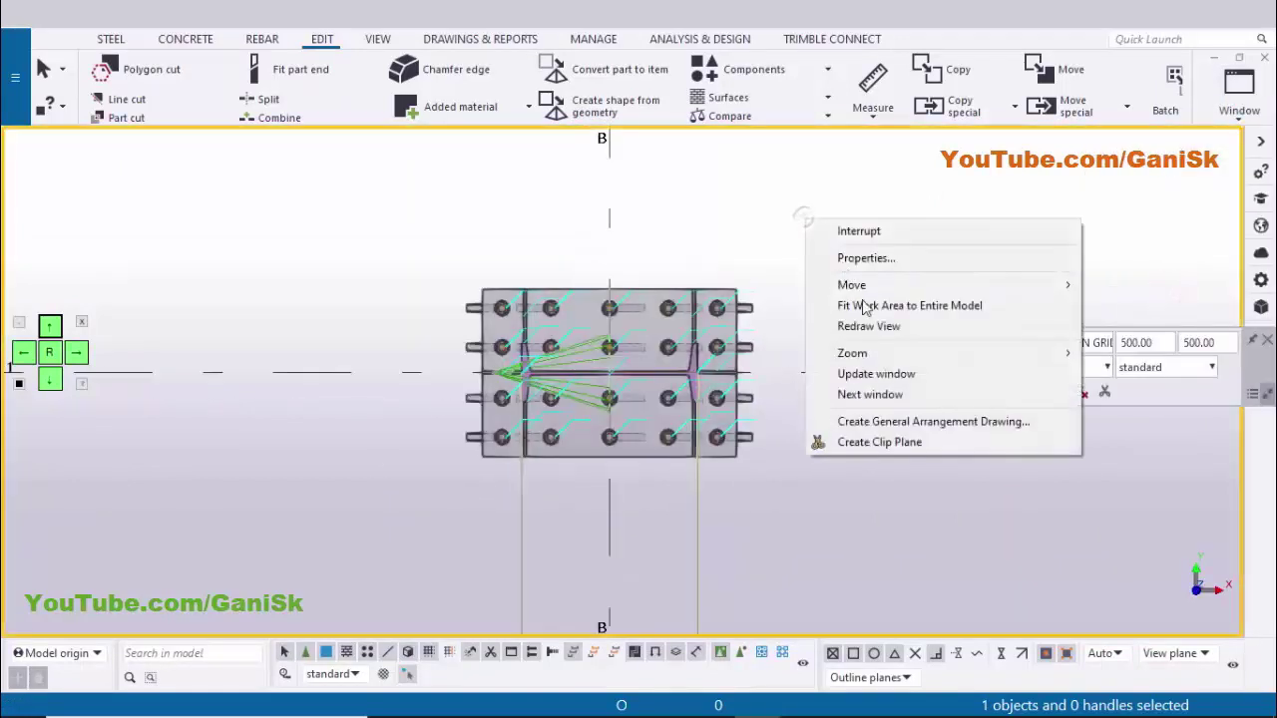
{"action": "left_click", "coordinate": [853, 325]}
{"action": "scroll", "coordinate": [504, 325], "scroll_direction": "up", "scroll_amount": 3}
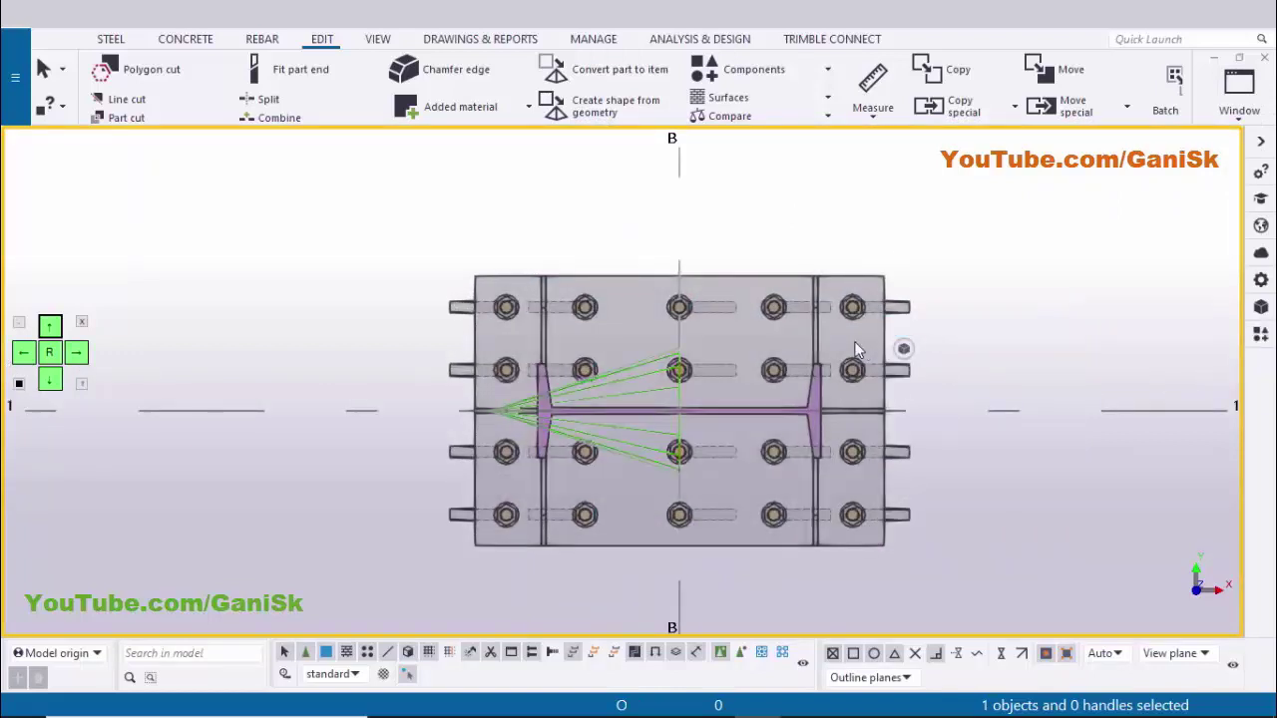
- Measure the horizontal distance from the base plate's upper-left corner to the first anchor rod in the upper row
{"action": "left_click", "coordinate": [878, 116]}
{"action": "left_click", "coordinate": [878, 179]}
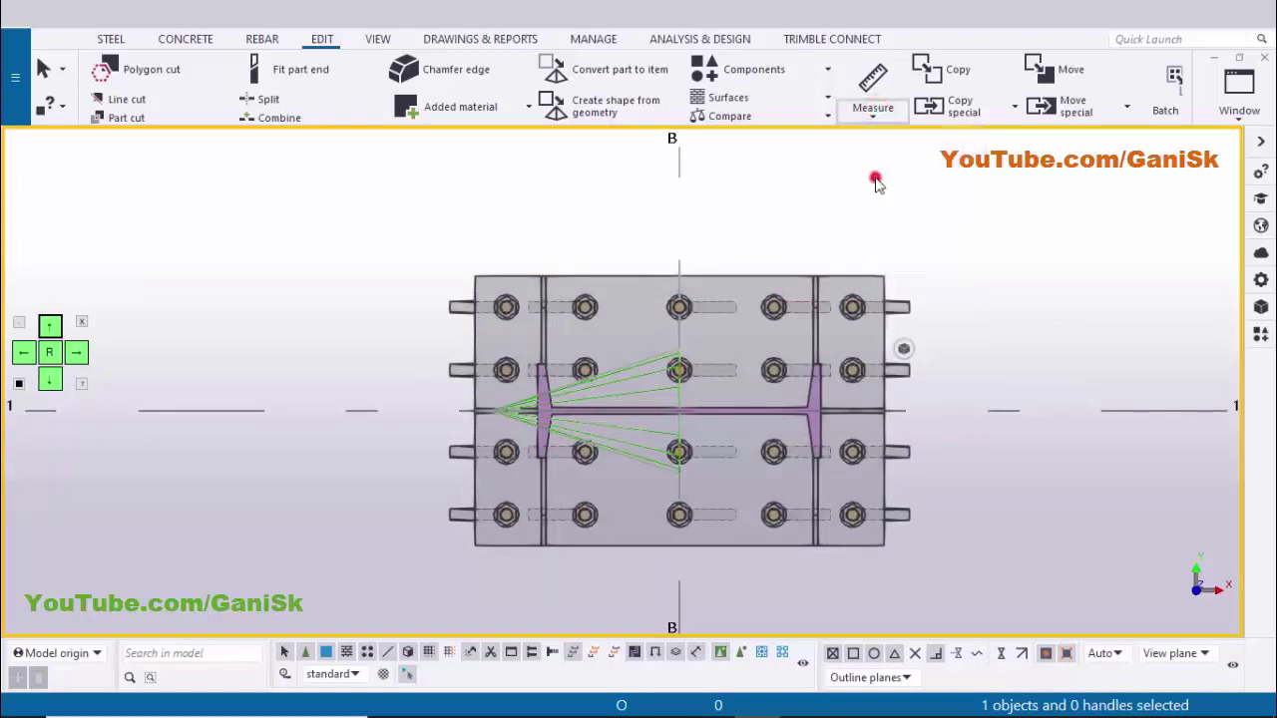
{"action": "left_click", "coordinate": [475, 276]}
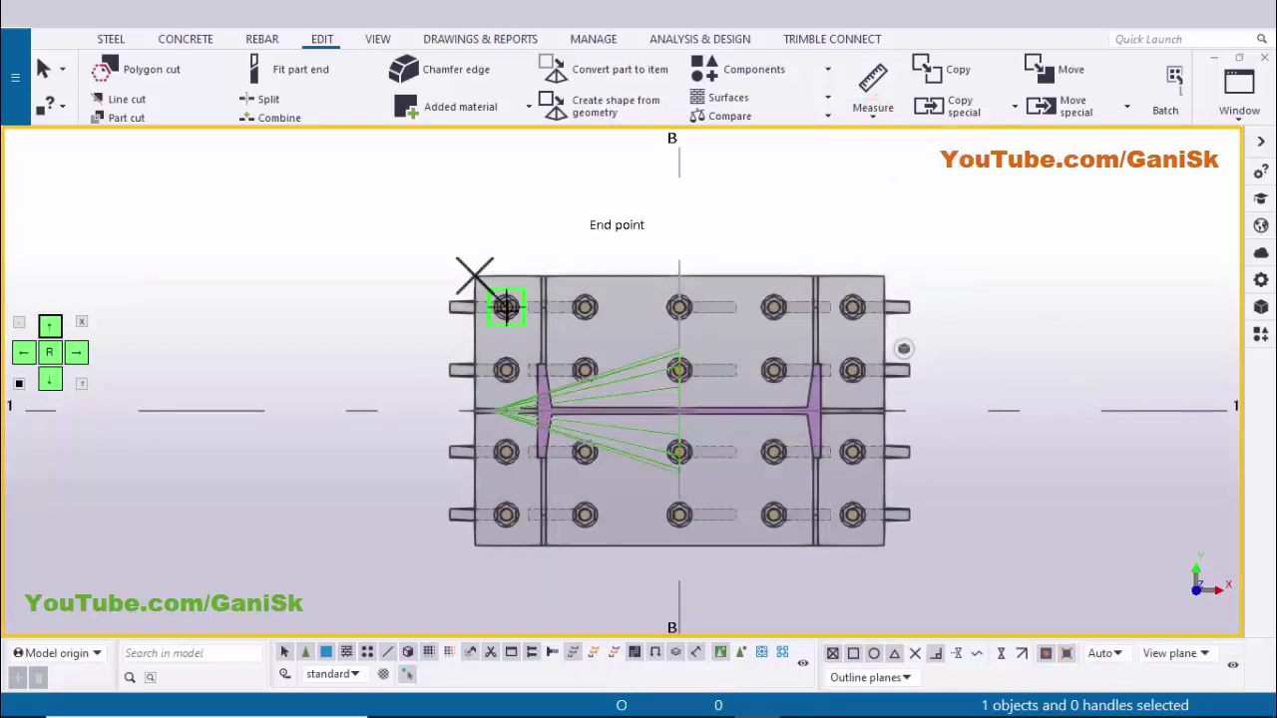
{"action": "scroll", "coordinate": [505, 307], "scroll_direction": "up", "scroll_amount": 1}
{"action": "left_click", "coordinate": [505, 306]}
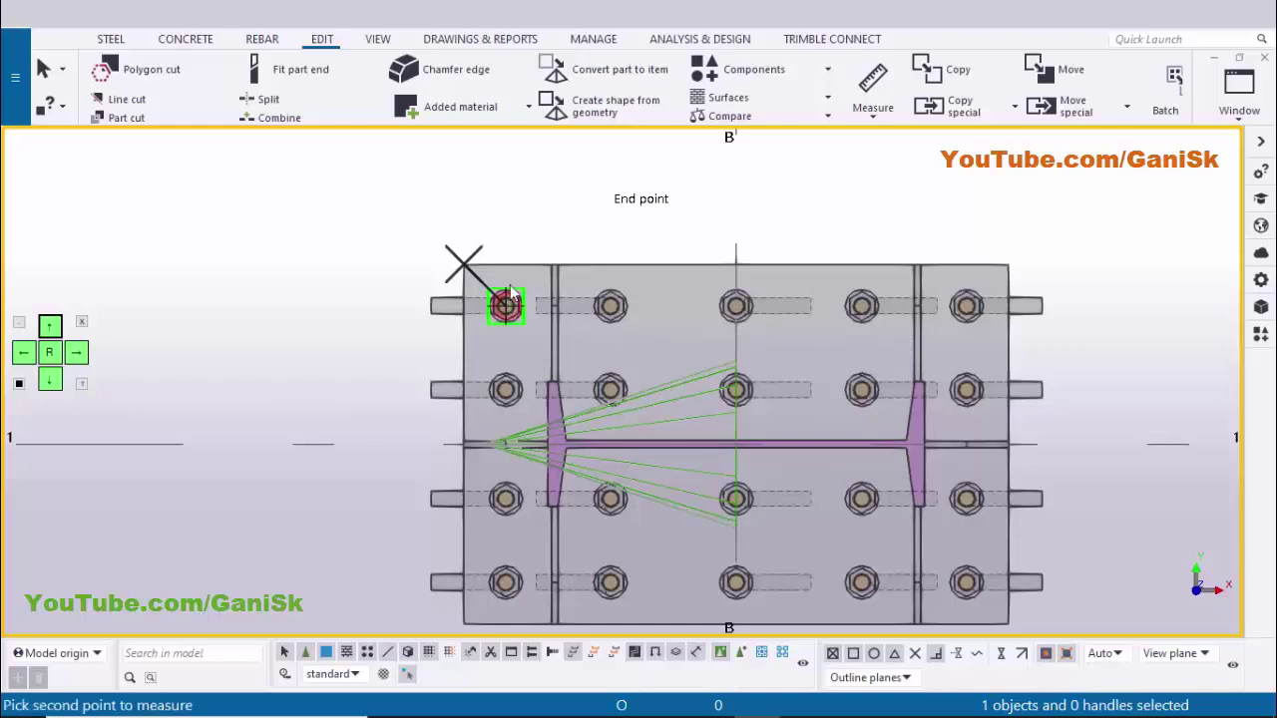
{"action": "left_click", "coordinate": [506, 200]}
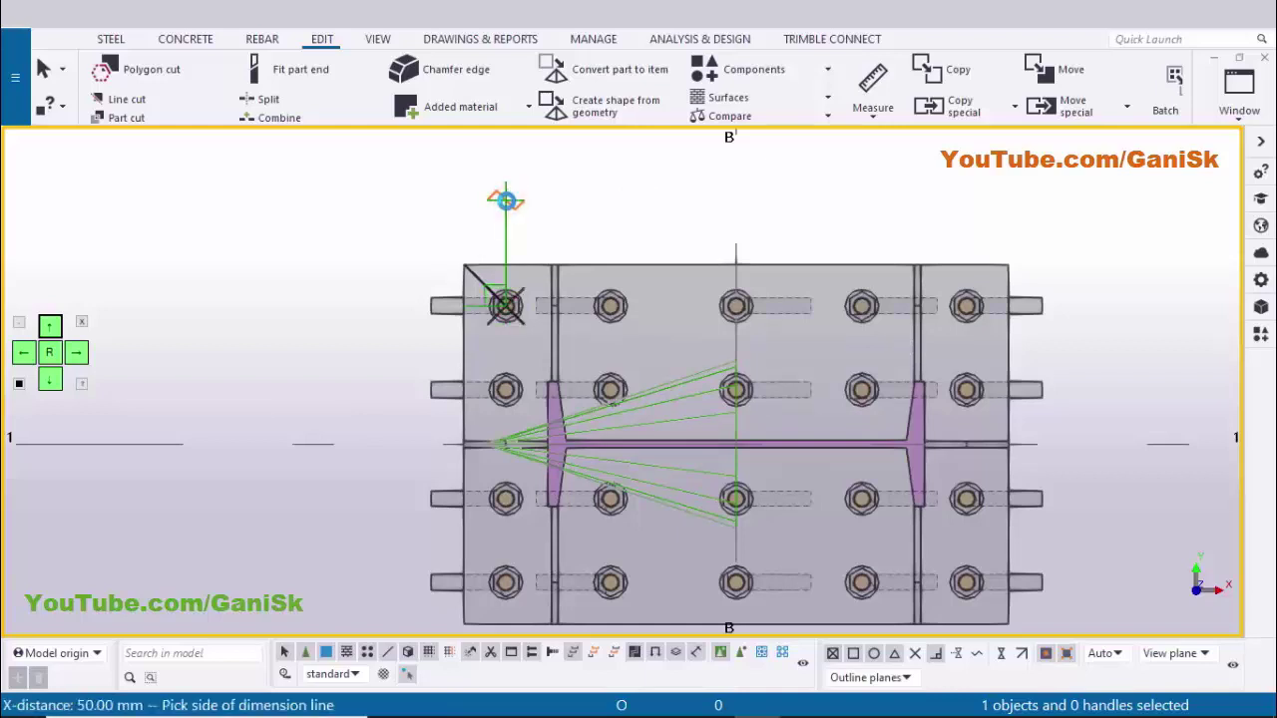
{"action": "left_click", "coordinate": [511, 202]}
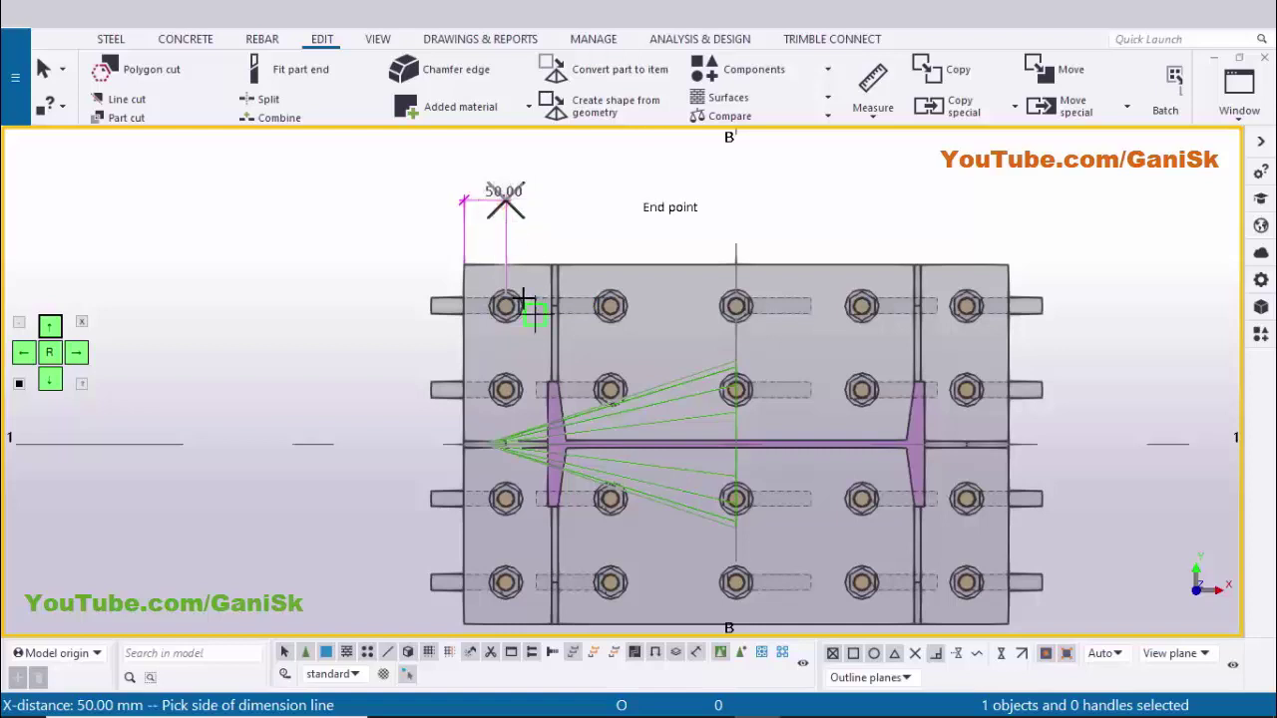
- Measure the horizontal spacings between the first, second and third anchor rods of the upper row
{"action": "left_click", "coordinate": [506, 306]}
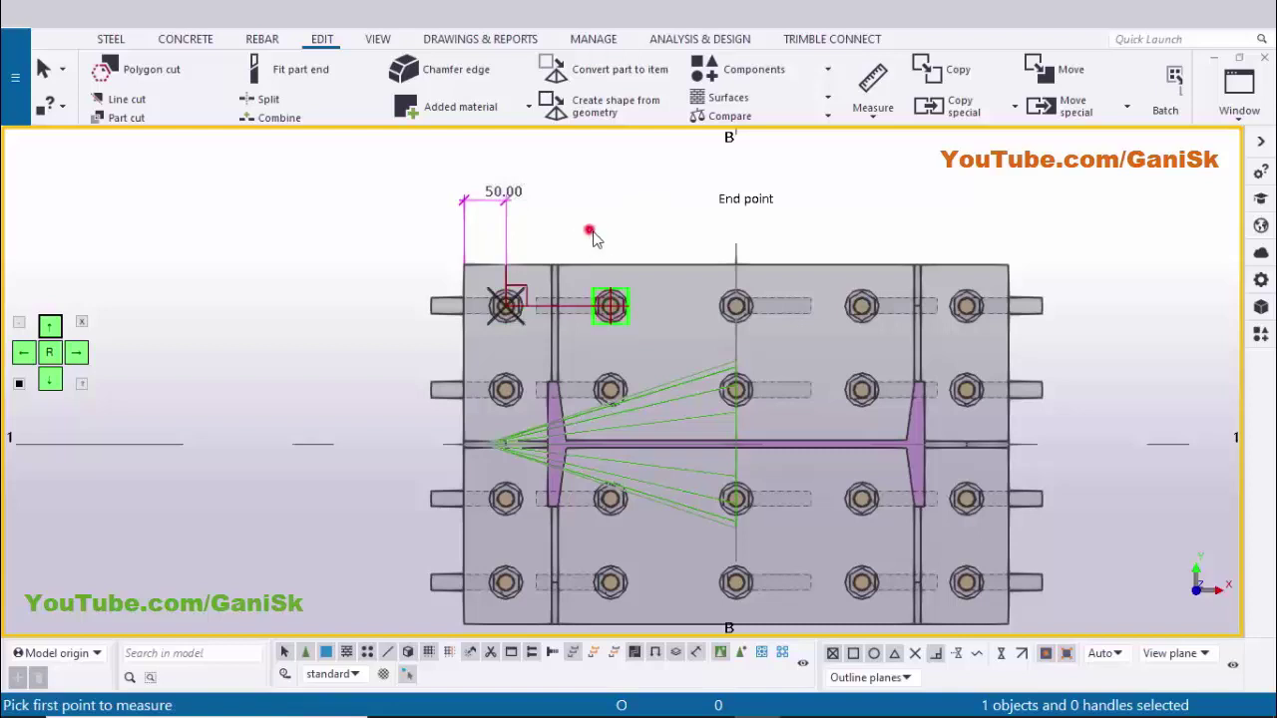
{"action": "left_click", "coordinate": [610, 306]}
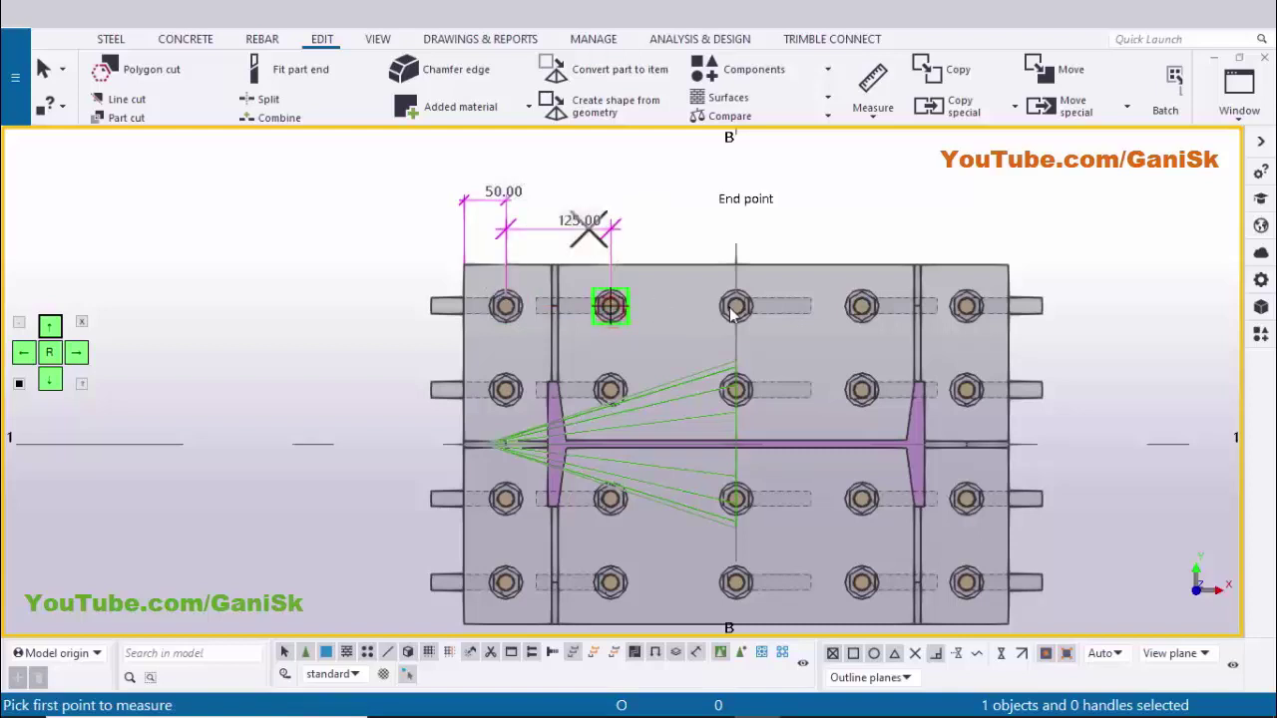
{"action": "left_click", "coordinate": [611, 306]}
{"action": "left_click", "coordinate": [701, 212]}
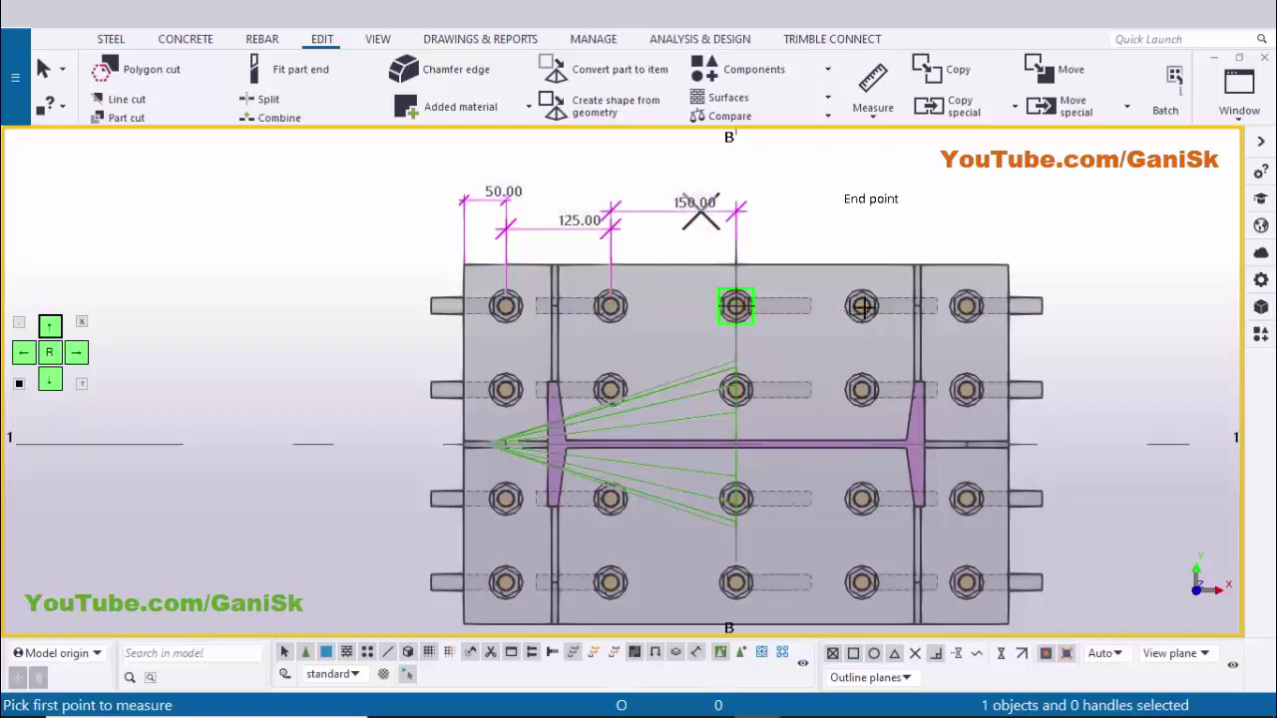
- Measure the upper row's remaining horizontal spacings from the third to the fifth anchor rod and on to the plate's right edge
{"action": "left_click", "coordinate": [736, 306]}
{"action": "left_click", "coordinate": [840, 206]}
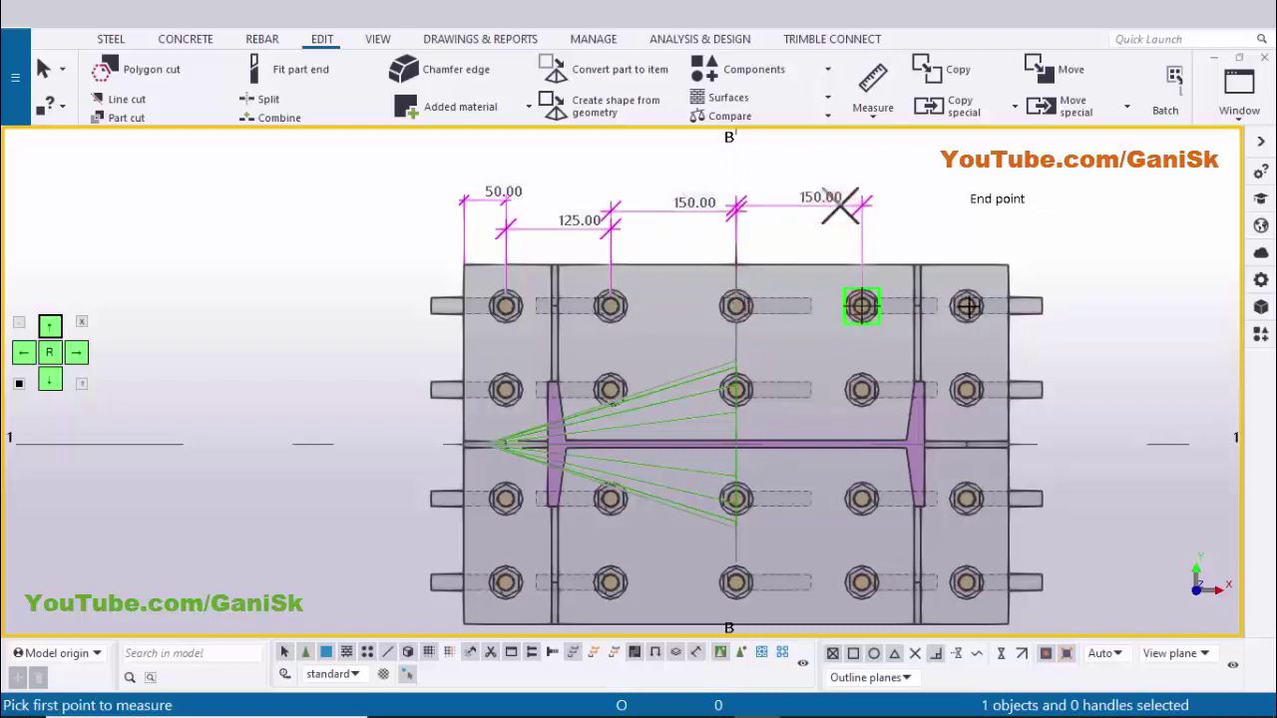
{"action": "left_click", "coordinate": [861, 306]}
{"action": "left_click", "coordinate": [942, 220]}
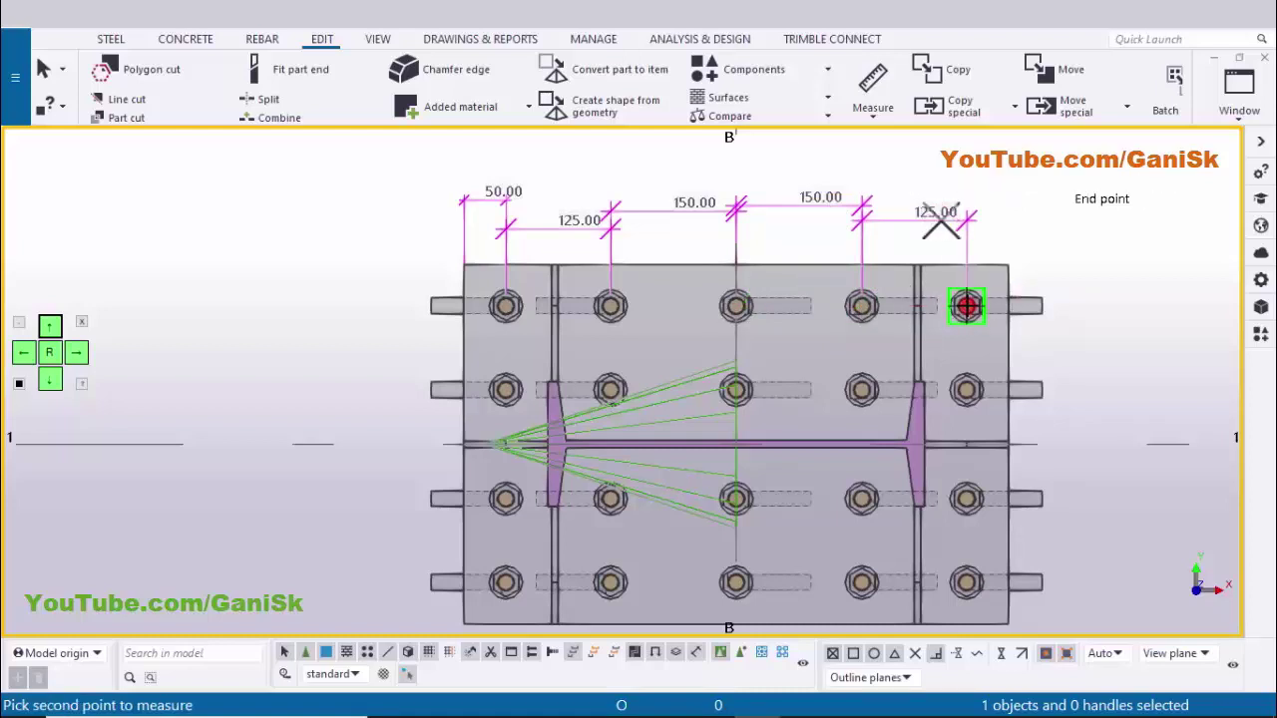
{"action": "left_click", "coordinate": [1010, 276]}
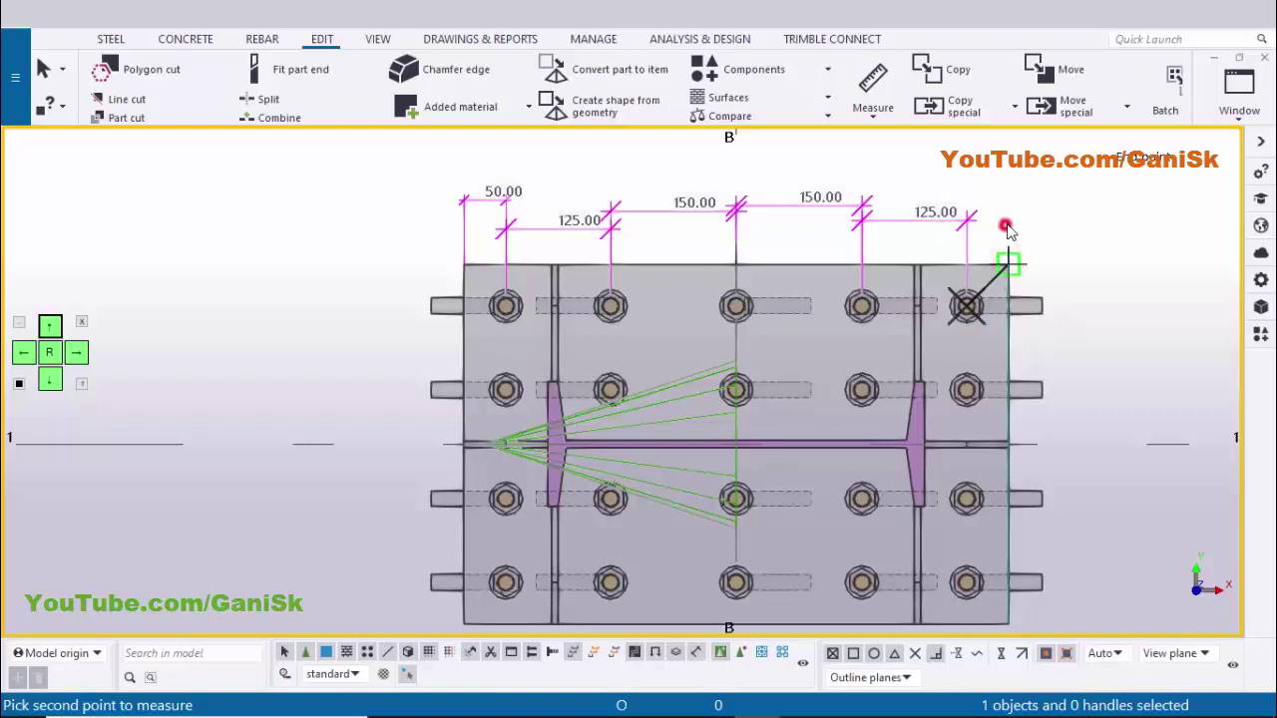
{"action": "left_click", "coordinate": [1008, 259]}
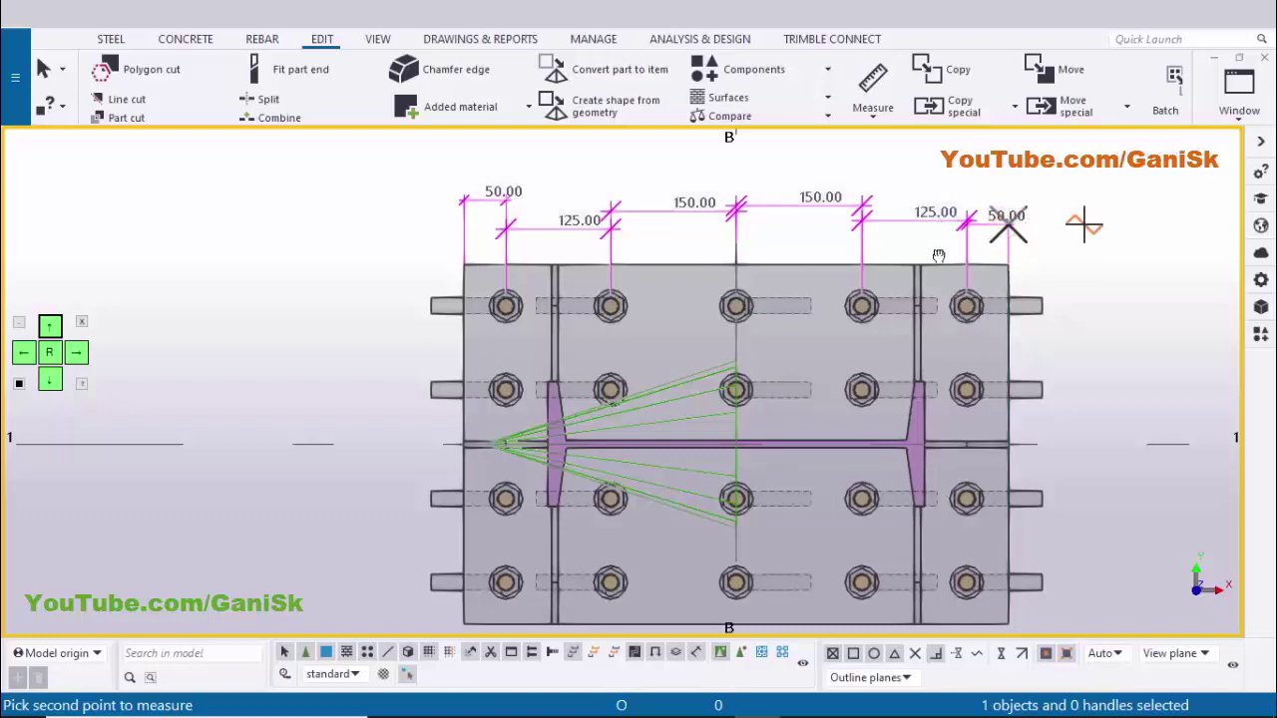
- Measure the vertical distance from the base plate's upper-right corner to the uppermost anchor rod row
{"action": "middle_click_drag", "start_coordinate": [938, 253], "coordinate": [787, 288]}
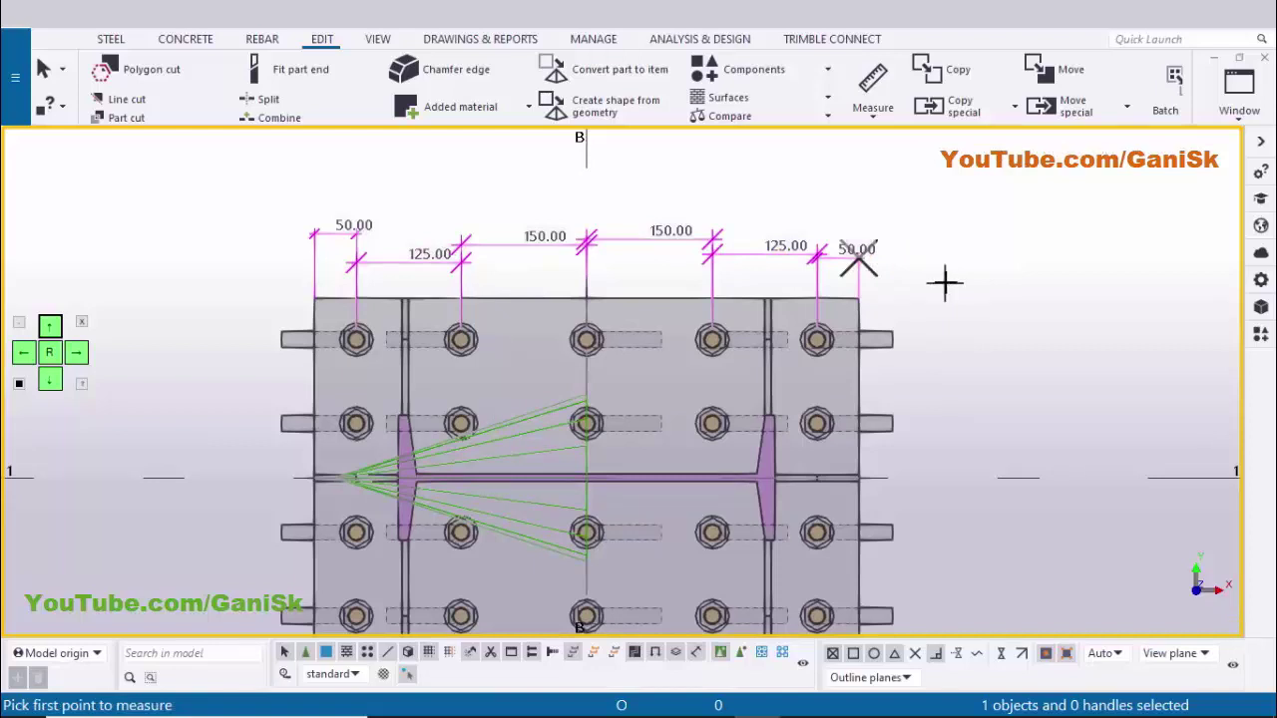
{"action": "middle_click_drag", "start_coordinate": [912, 255], "coordinate": [888, 167]}
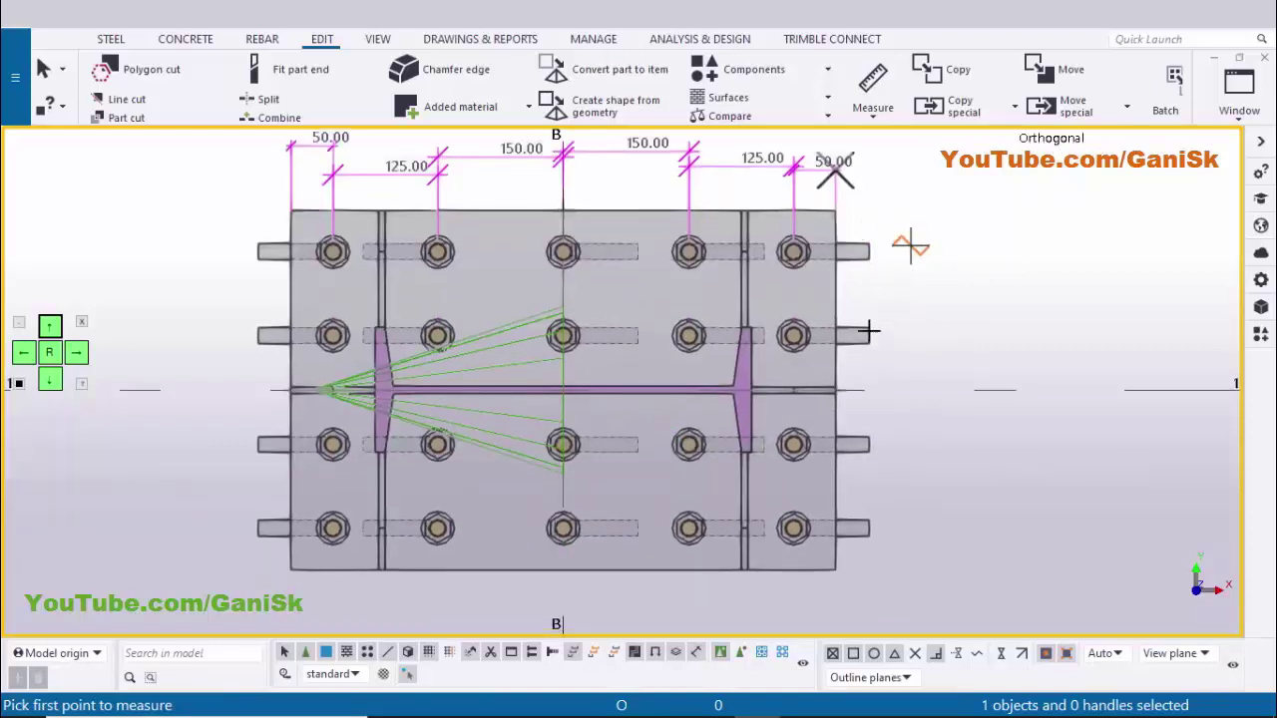
{"action": "left_click", "coordinate": [874, 118]}
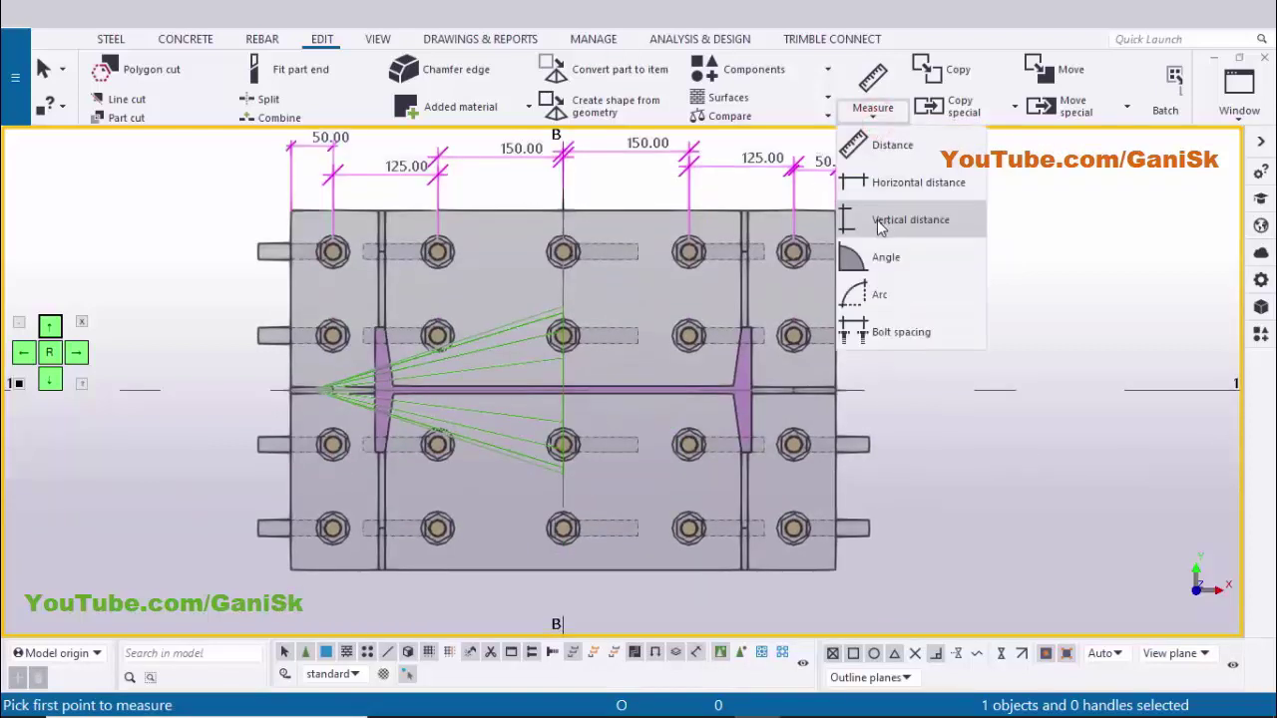
{"action": "left_click", "coordinate": [904, 220]}
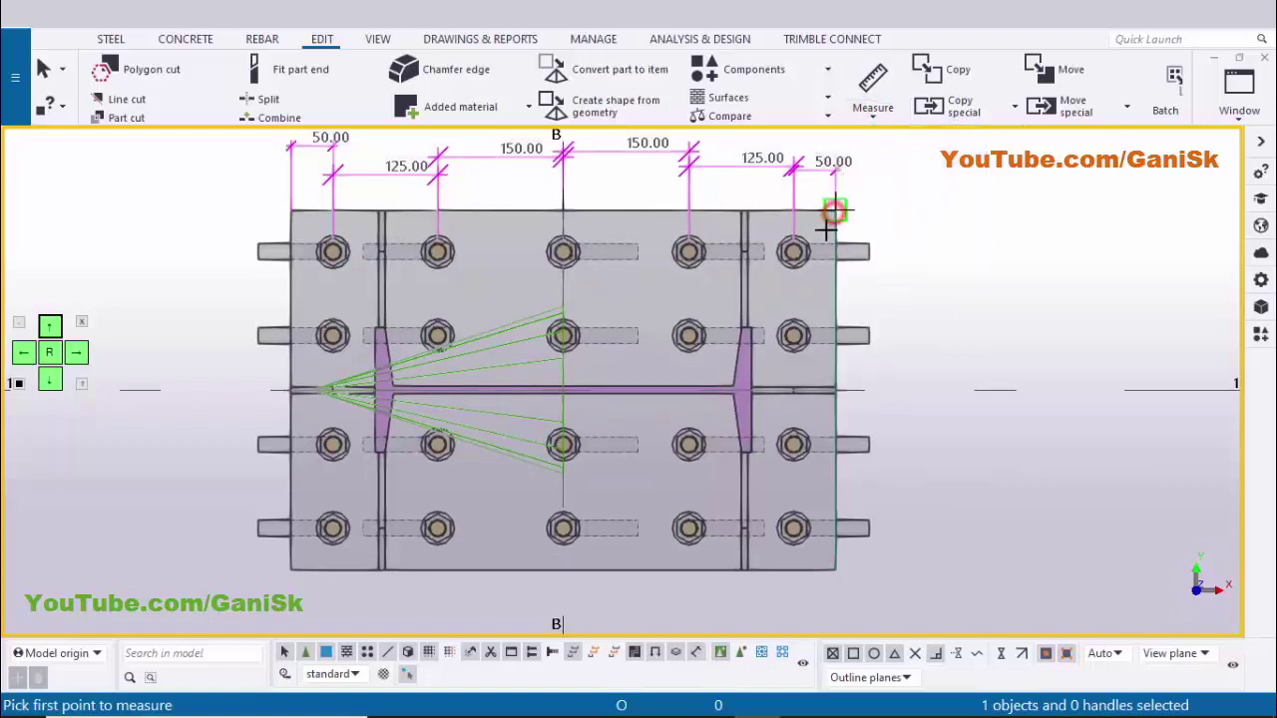
{"action": "left_click", "coordinate": [910, 249]}
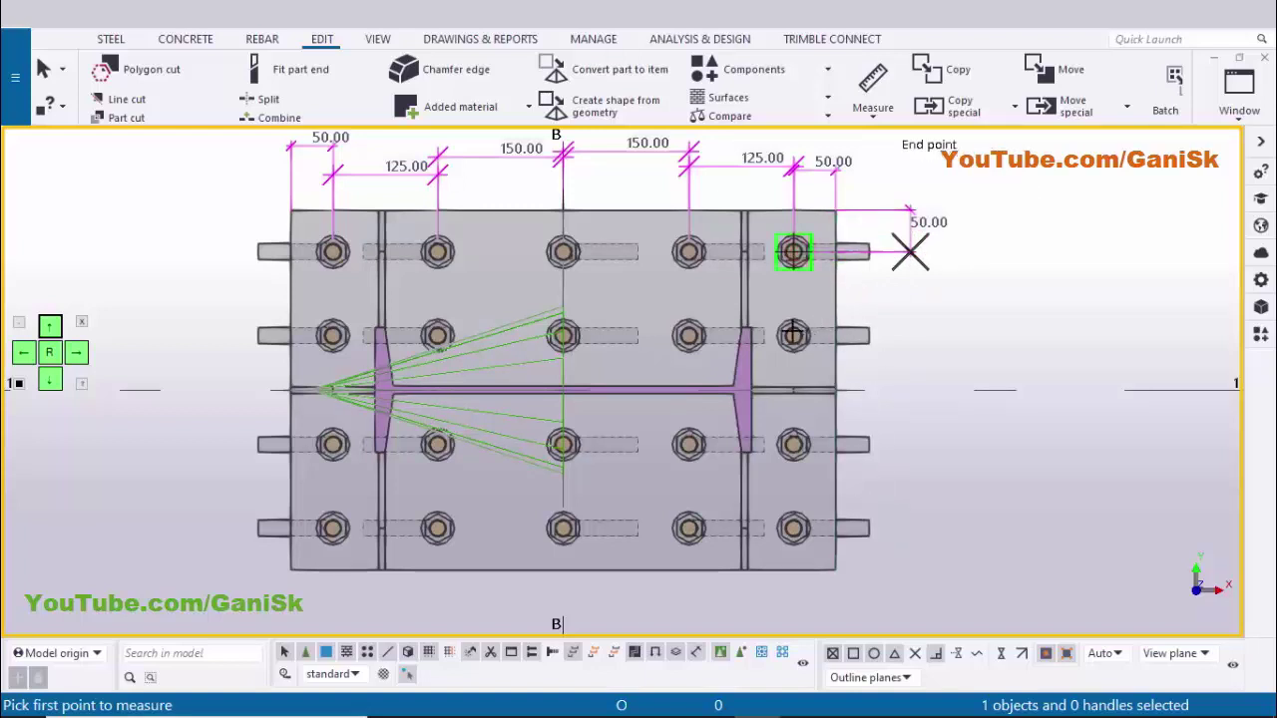
- Measure the vertical spacings between the first, second and third anchor rod rows along the plate's right side
{"action": "left_click", "coordinate": [793, 251]}
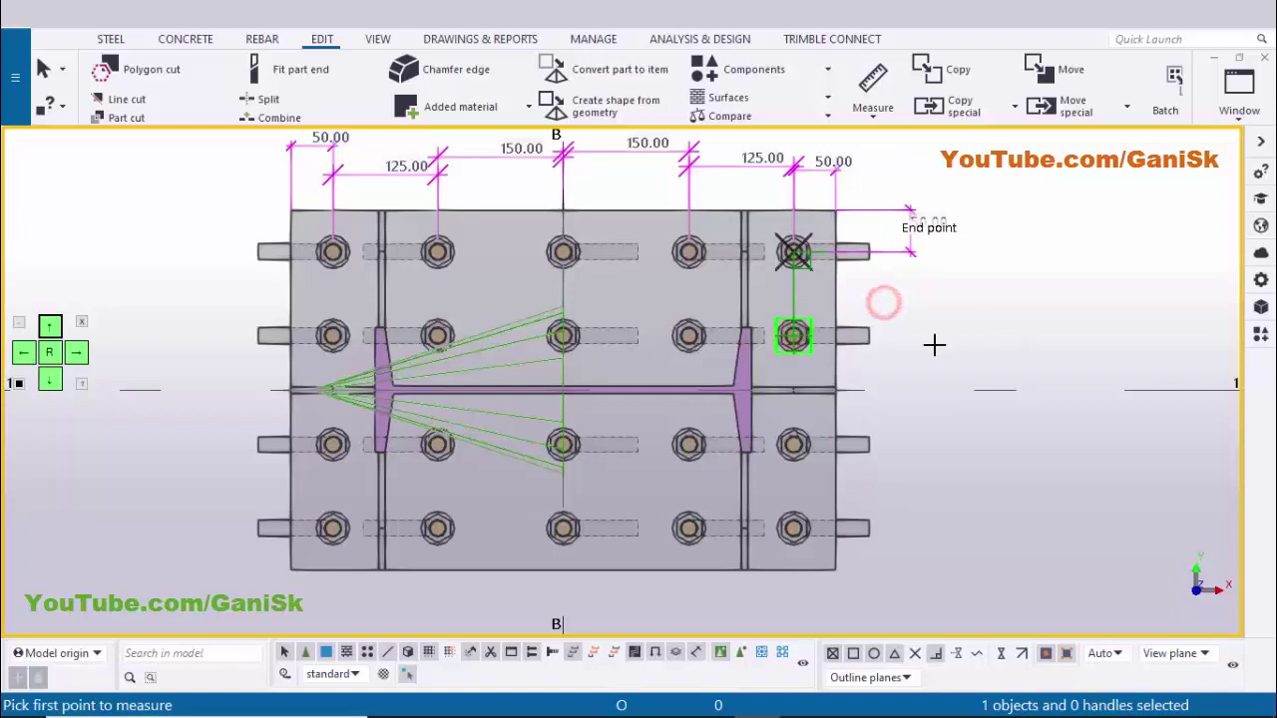
{"action": "left_click", "coordinate": [883, 334]}
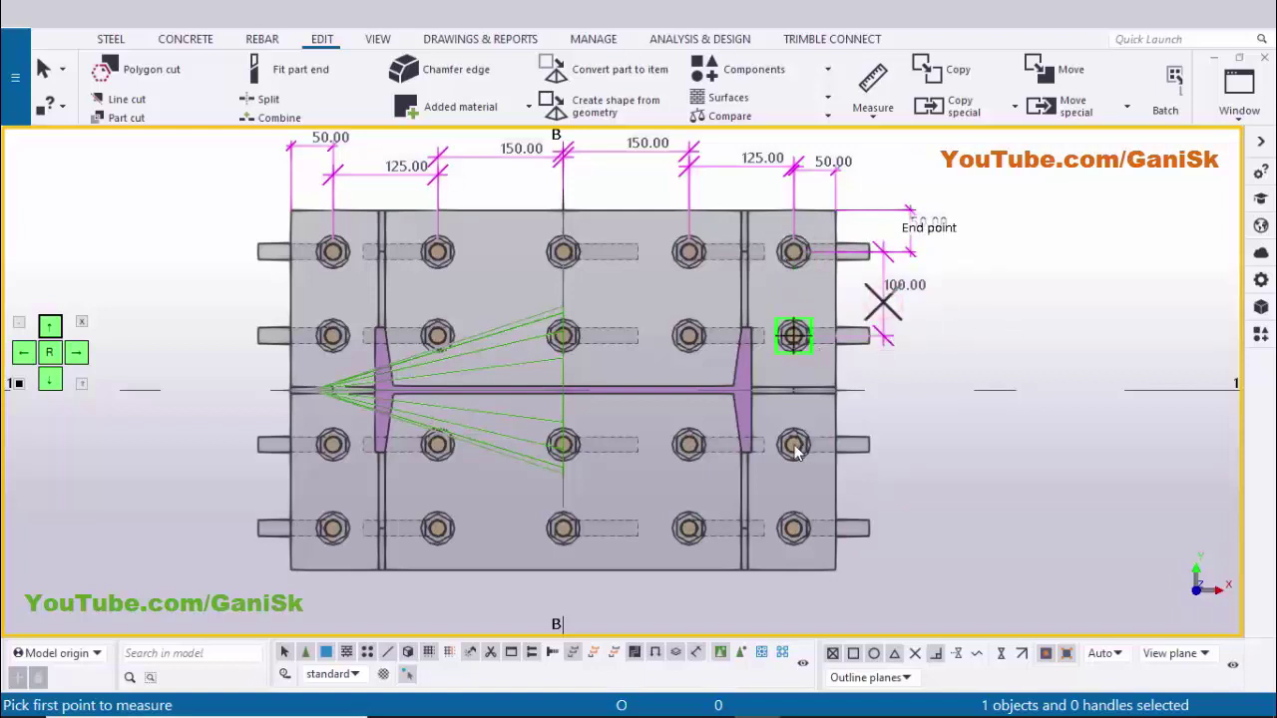
{"action": "left_click", "coordinate": [793, 335]}
{"action": "left_click", "coordinate": [937, 408]}
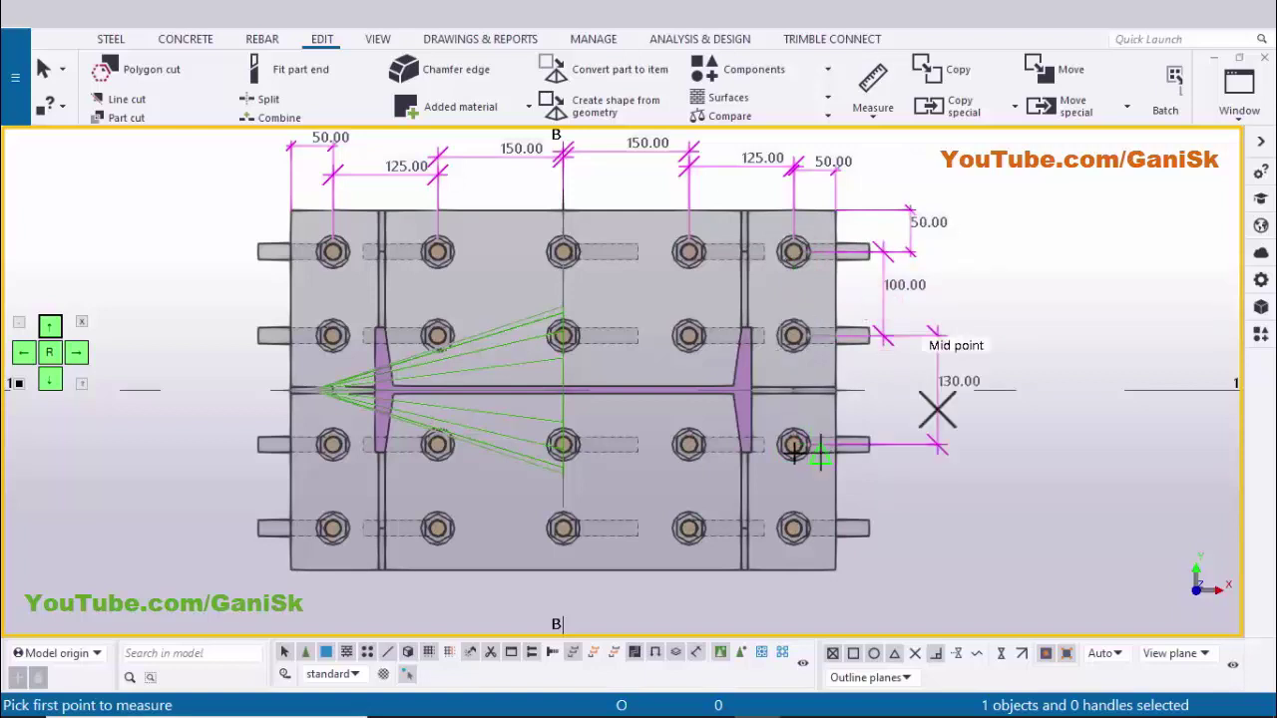
- Measure the vertical distances from the third to the fourth rod row and to the plate's lower edge, and end the measuring command
{"action": "left_click", "coordinate": [793, 443]}
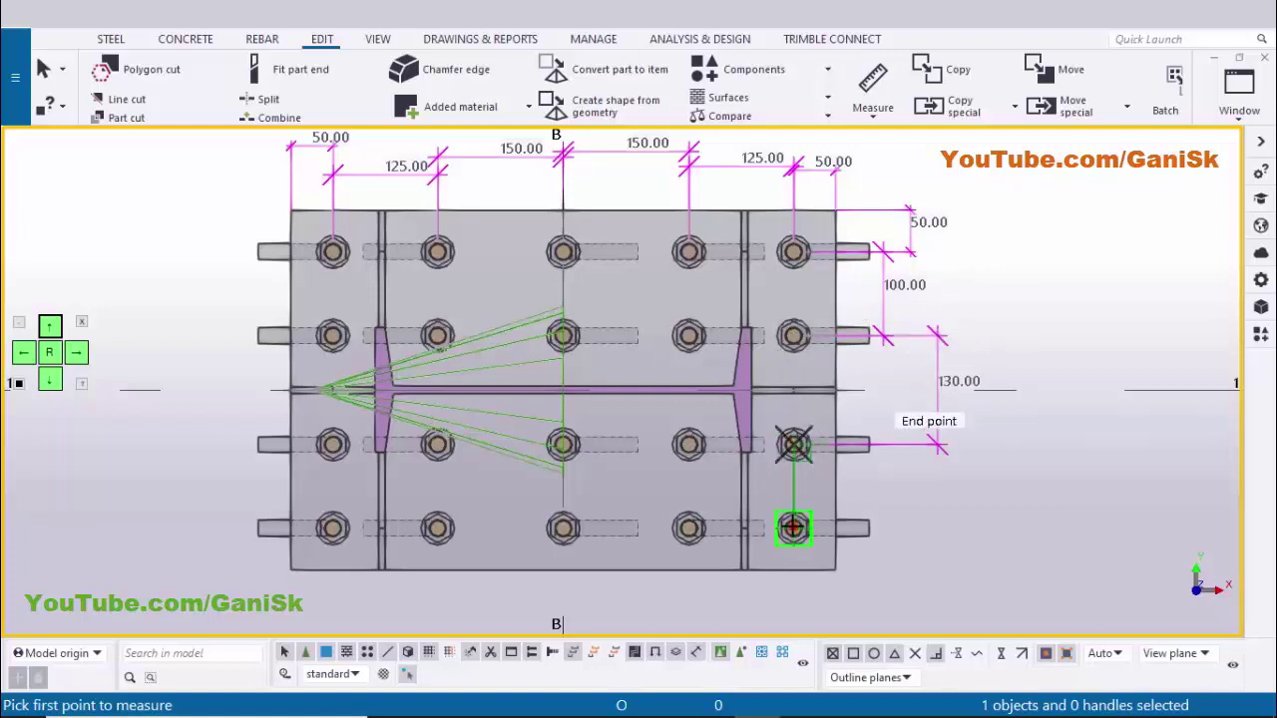
{"action": "left_click", "coordinate": [897, 506]}
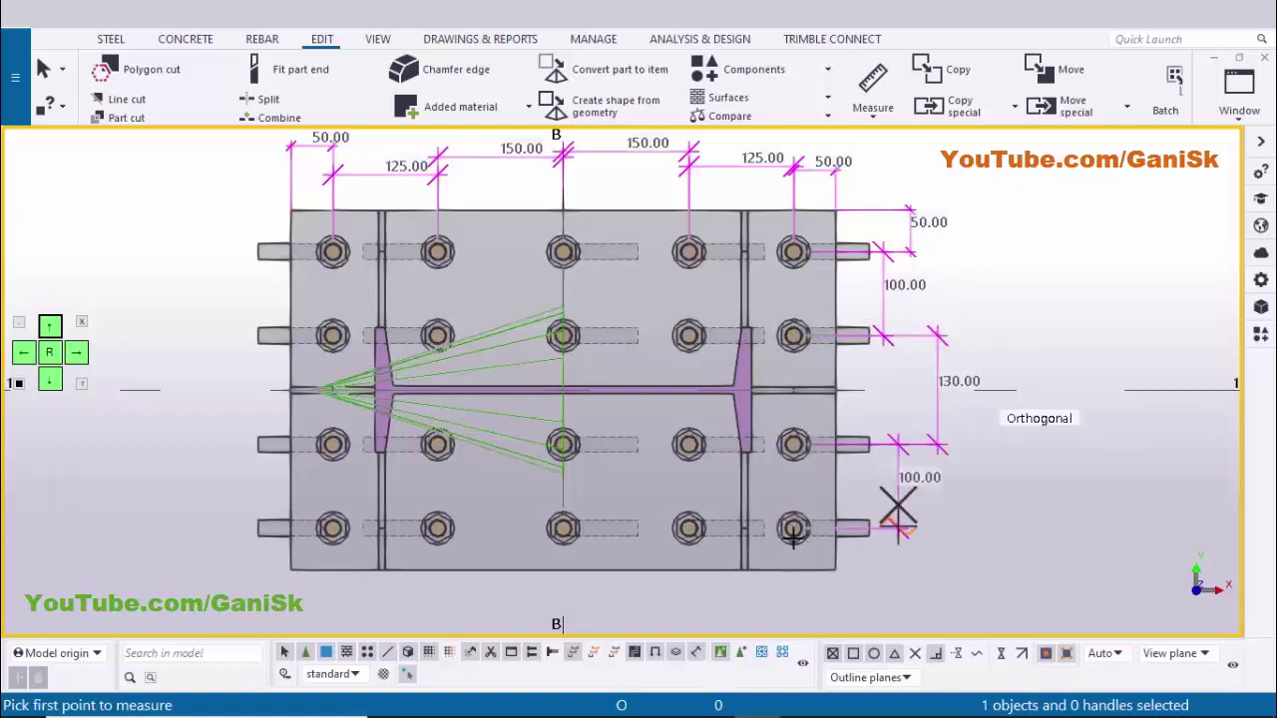
{"action": "left_click", "coordinate": [832, 565]}
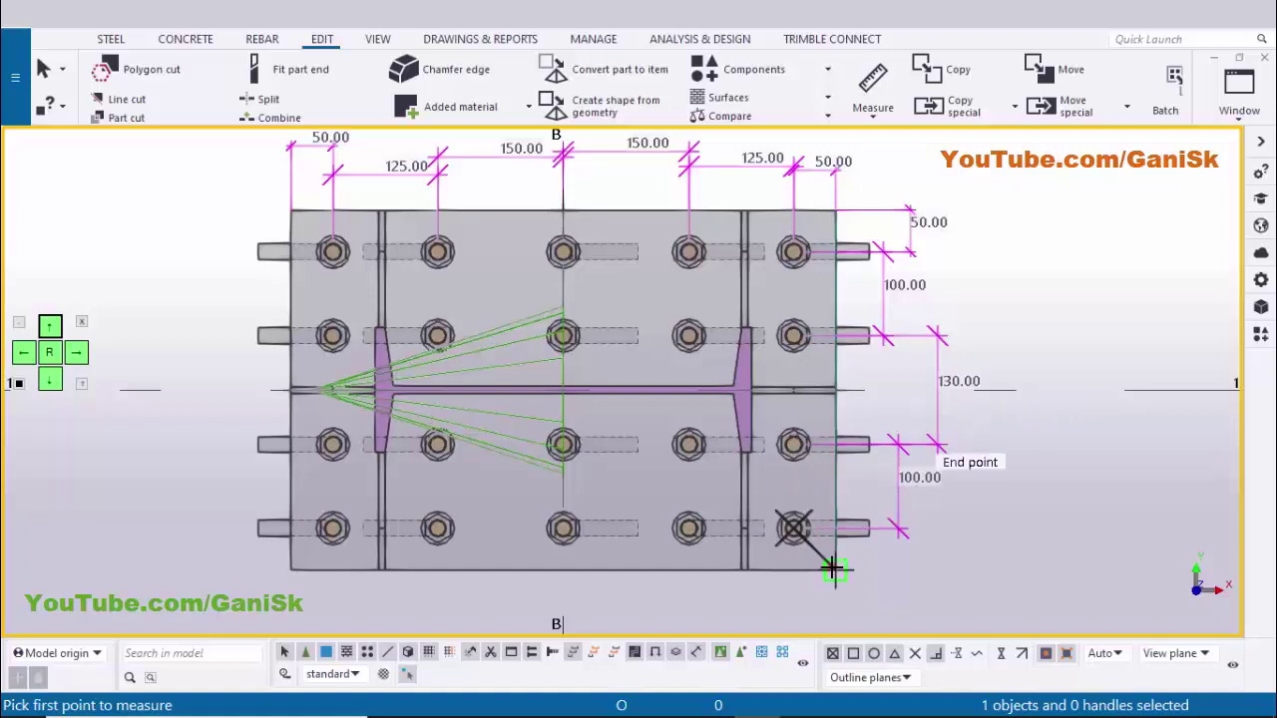
{"action": "left_click", "coordinate": [924, 565]}
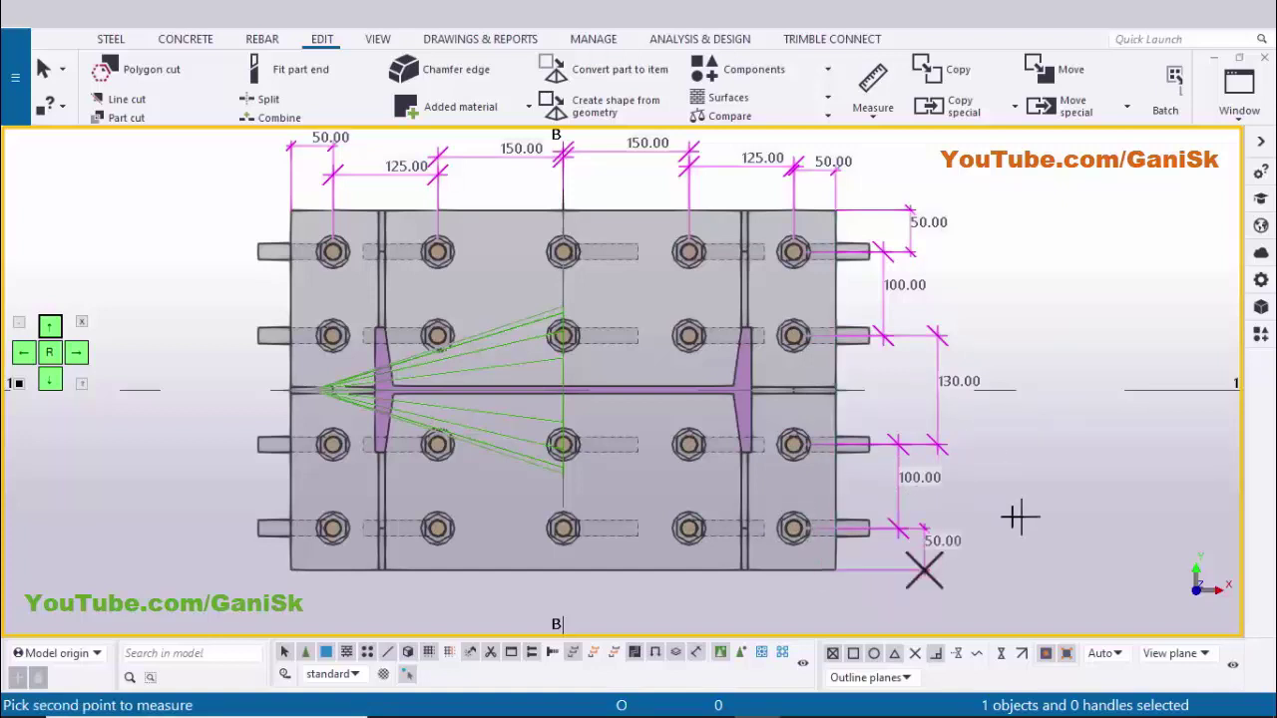
{"action": "right_click", "coordinate": [1064, 292]}
{"action": "left_click", "coordinate": [1082, 304]}
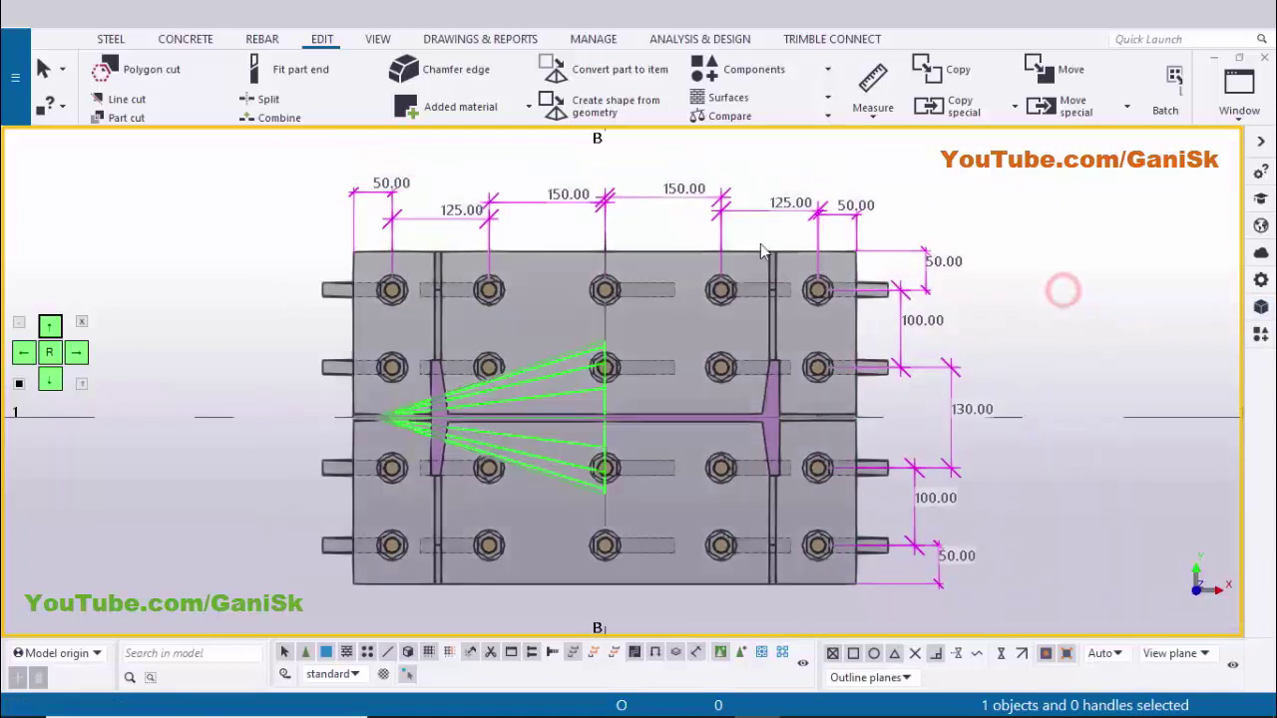
- Compare the measured anchor rod spacings with section A-A in the PDF drawing, switching between Adobe Reader and Tekla Structures
{"action": "left_click", "coordinate": [711, 700]}
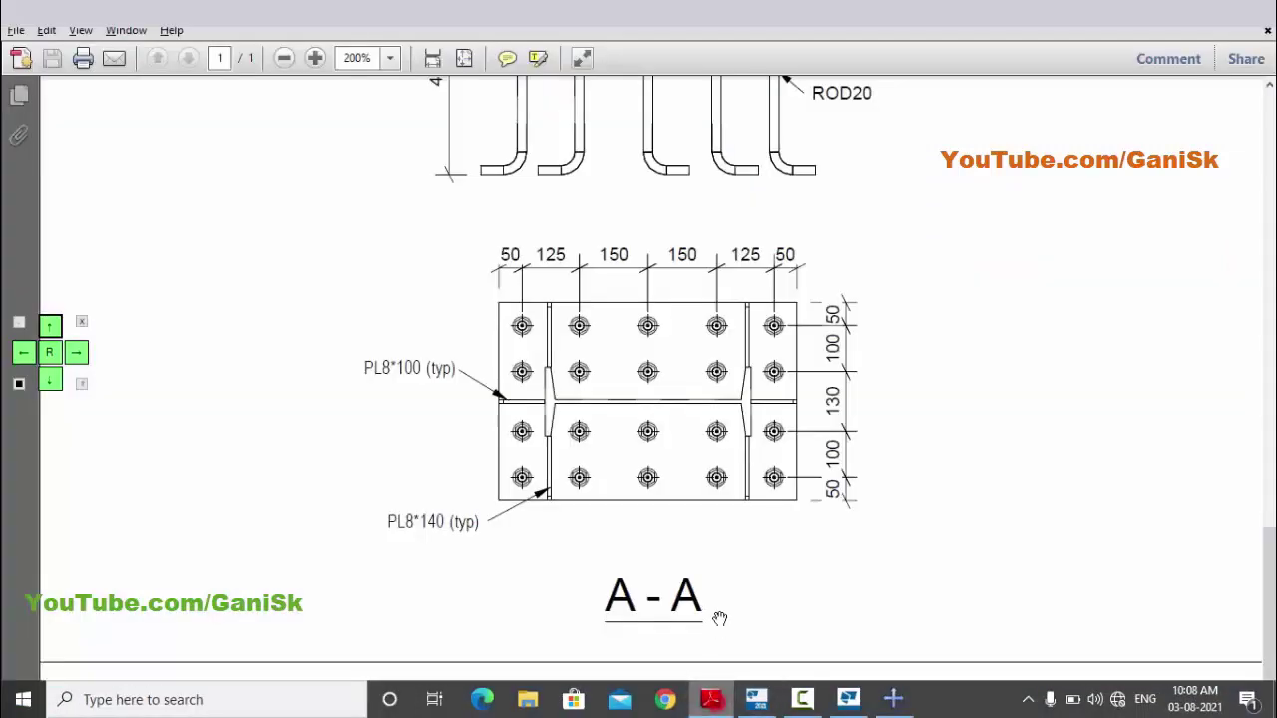
{"action": "key", "text": "alt+Tab"}
{"action": "key", "text": "alt+Tab"}
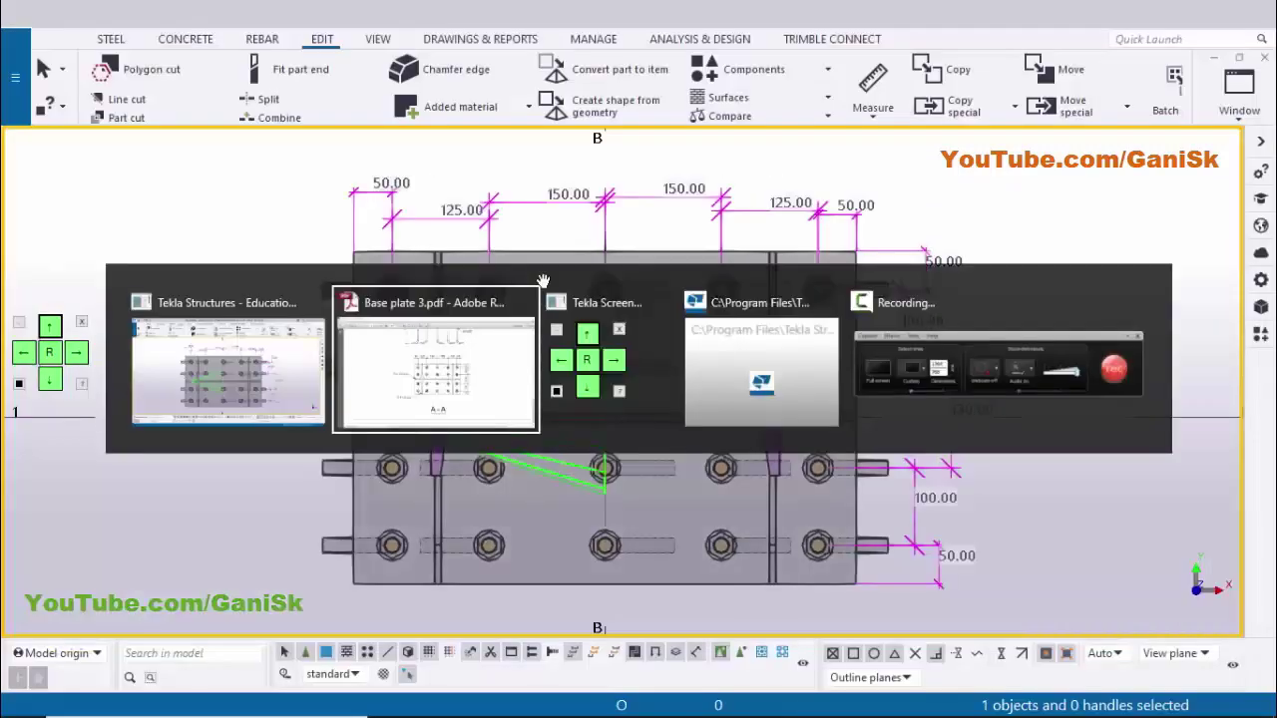
{"action": "key", "text": "alt+Tab"}
{"action": "key", "text": "alt+Tab"}
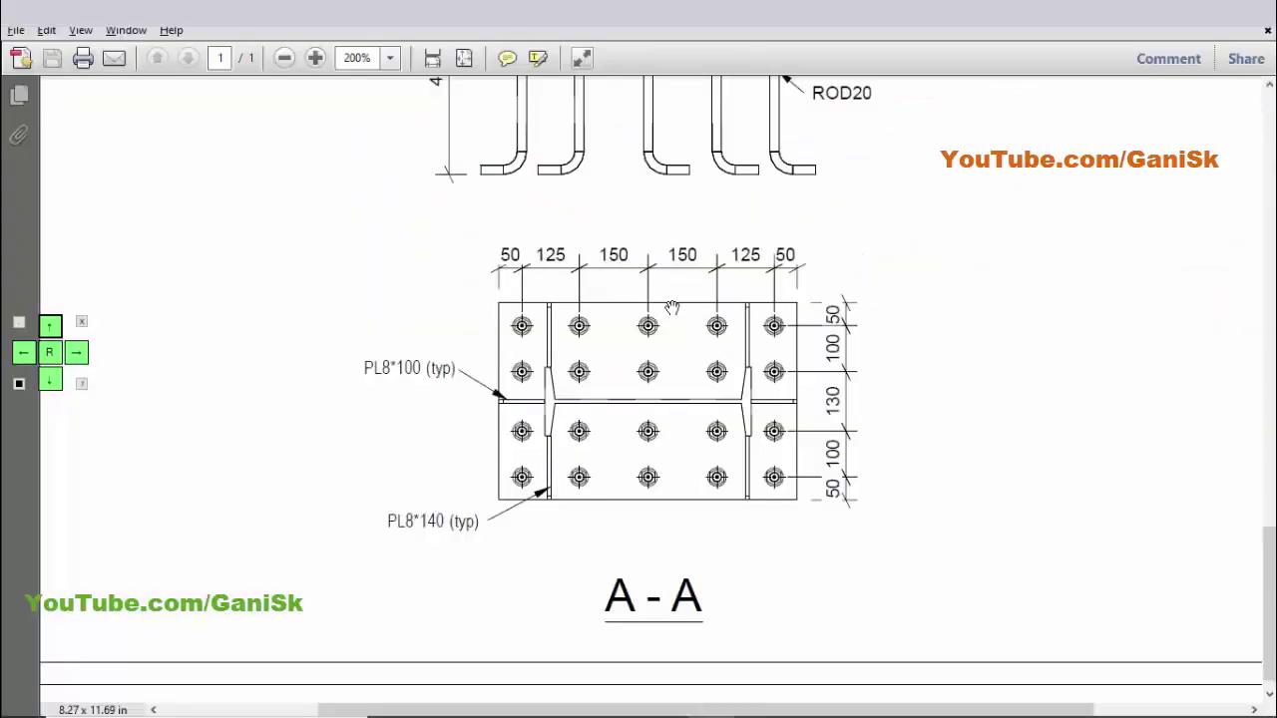
{"action": "key", "text": "alt+Tab"}
{"action": "key", "text": "alt+Tab"}
{"action": "key", "text": "alt+Tab"}
{"action": "key", "text": "alt+Tab"}
{"action": "key", "text": "alt+Tab"}
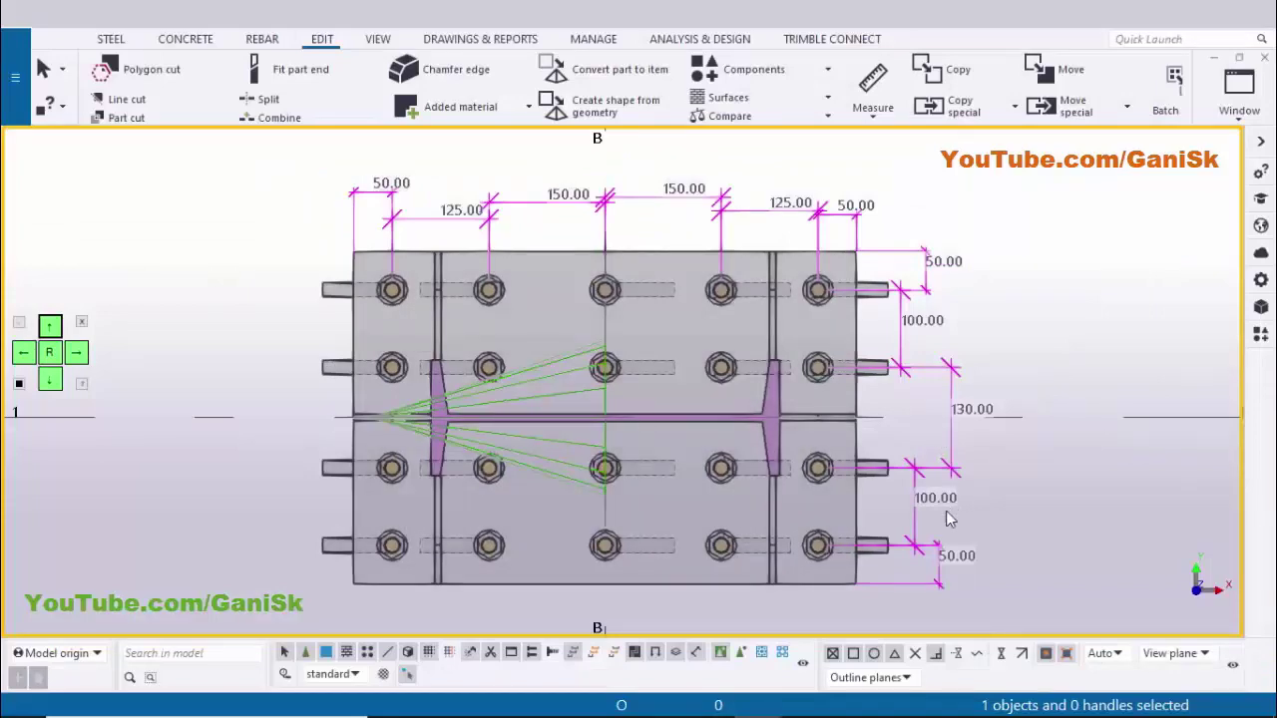
- Review the column elevation and section A-A together in the PDF drawing, and return to Tekla Structures
{"action": "key", "text": "alt+Tab"}
{"action": "key", "text": "alt+Tab"}
{"action": "key", "text": "alt+Tab"}
{"action": "scroll", "coordinate": [849, 475], "scroll_direction": "down", "scroll_amount": 4, "text": "ctrl"}
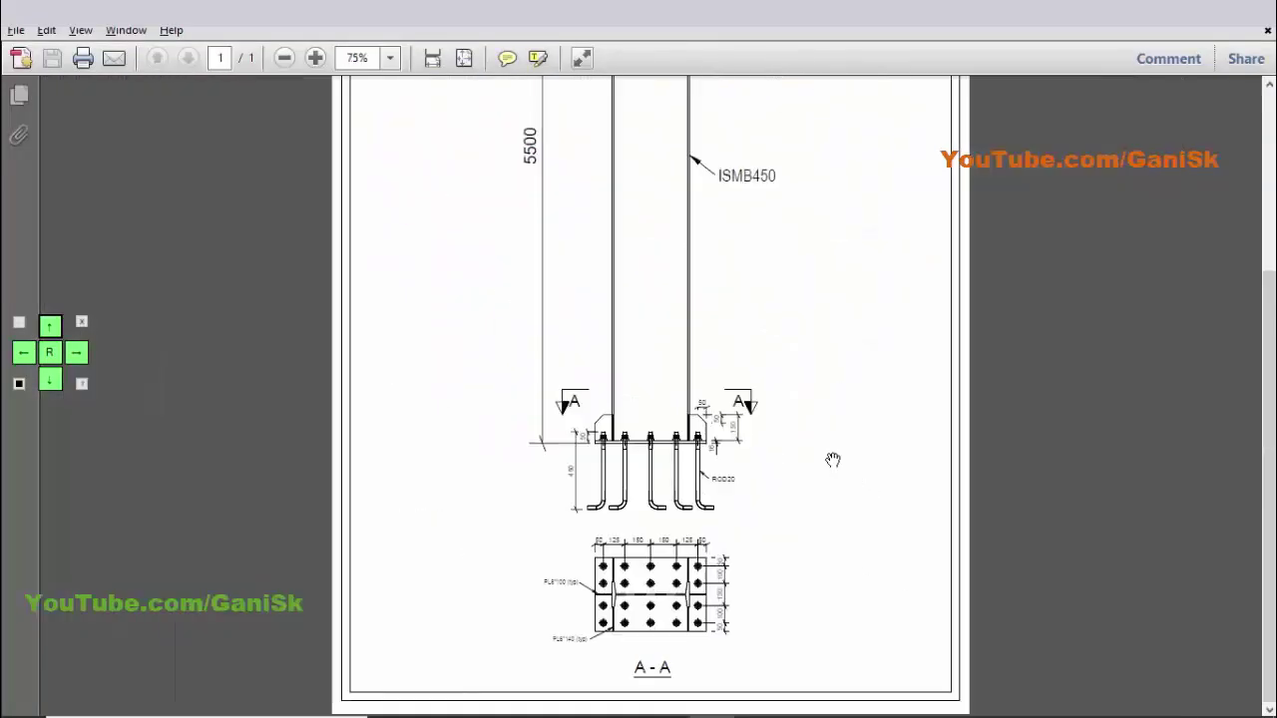
{"action": "scroll", "coordinate": [829, 459], "scroll_direction": "up", "scroll_amount": 3, "text": "ctrl"}
{"action": "key", "text": "alt+Tab"}
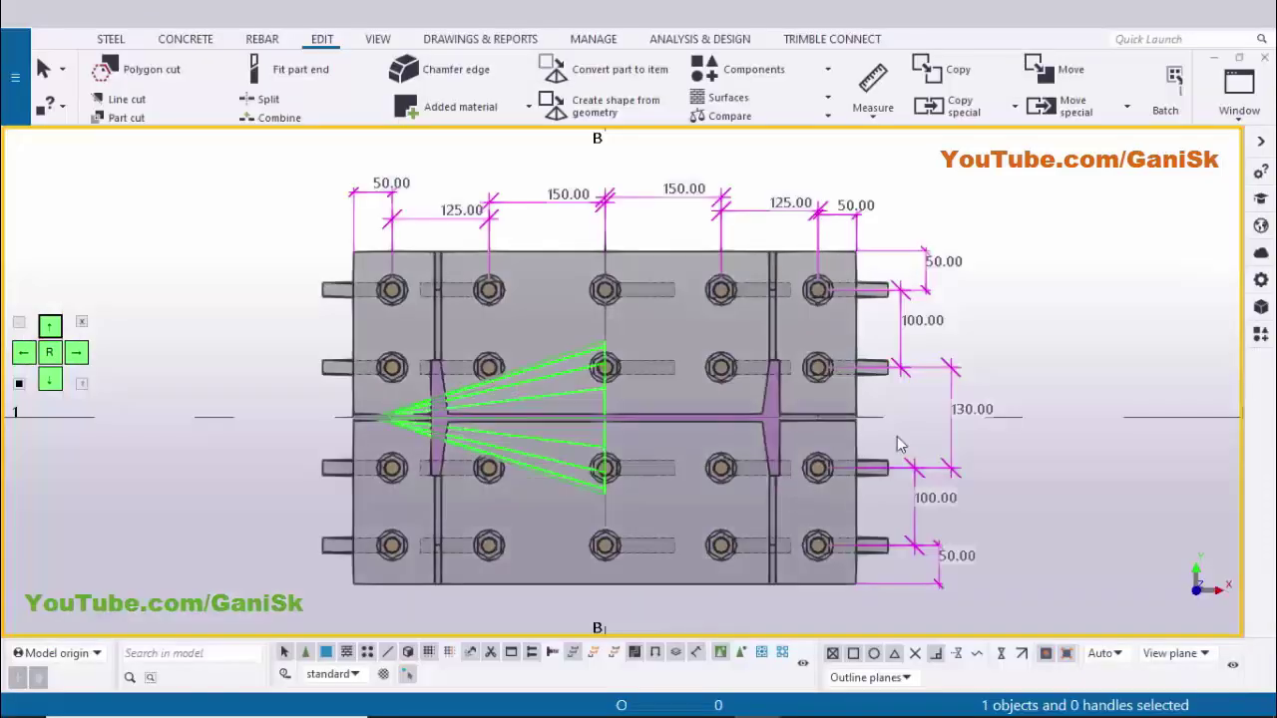
- Redraw the plan view to clear the measured dimensions, and bring up the 3D view of the column
{"action": "scroll", "coordinate": [897, 436], "scroll_direction": "down", "scroll_amount": 3}
{"action": "scroll", "coordinate": [966, 269], "scroll_direction": "up", "scroll_amount": 1}
{"action": "left_click", "coordinate": [1007, 357]}
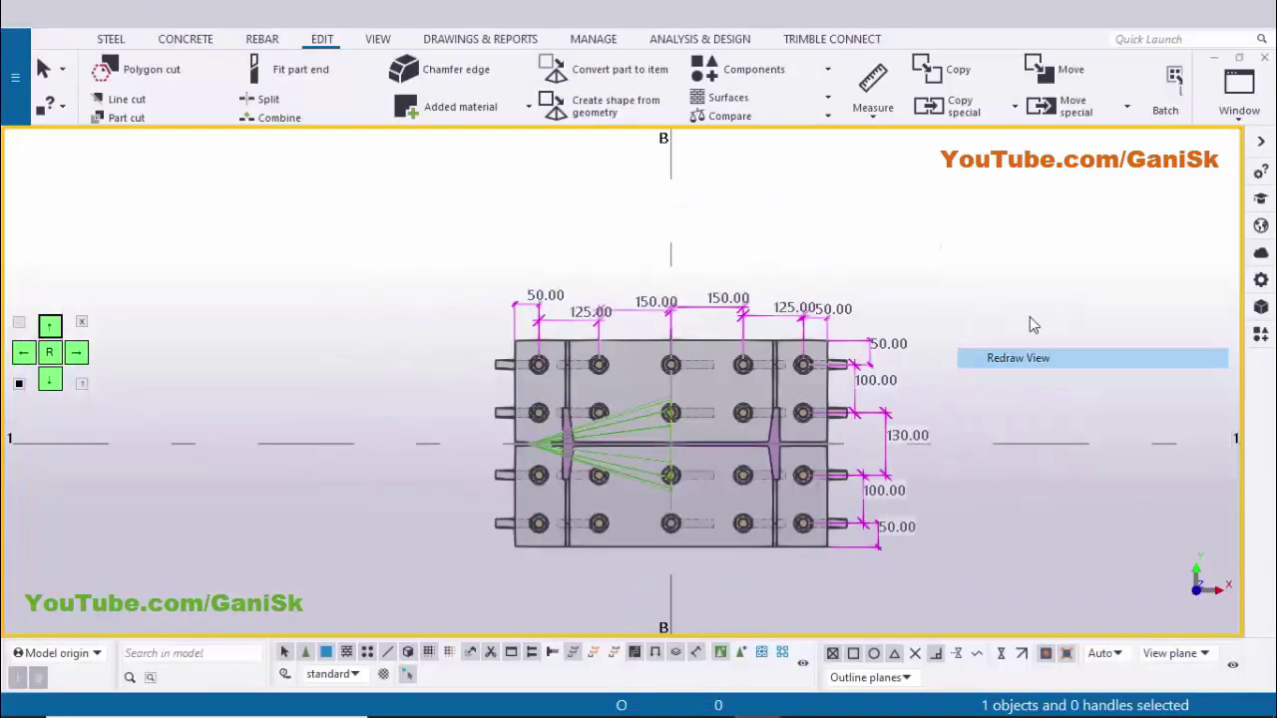
{"action": "left_click", "coordinate": [1209, 118]}
{"action": "left_click", "coordinate": [1169, 249]}
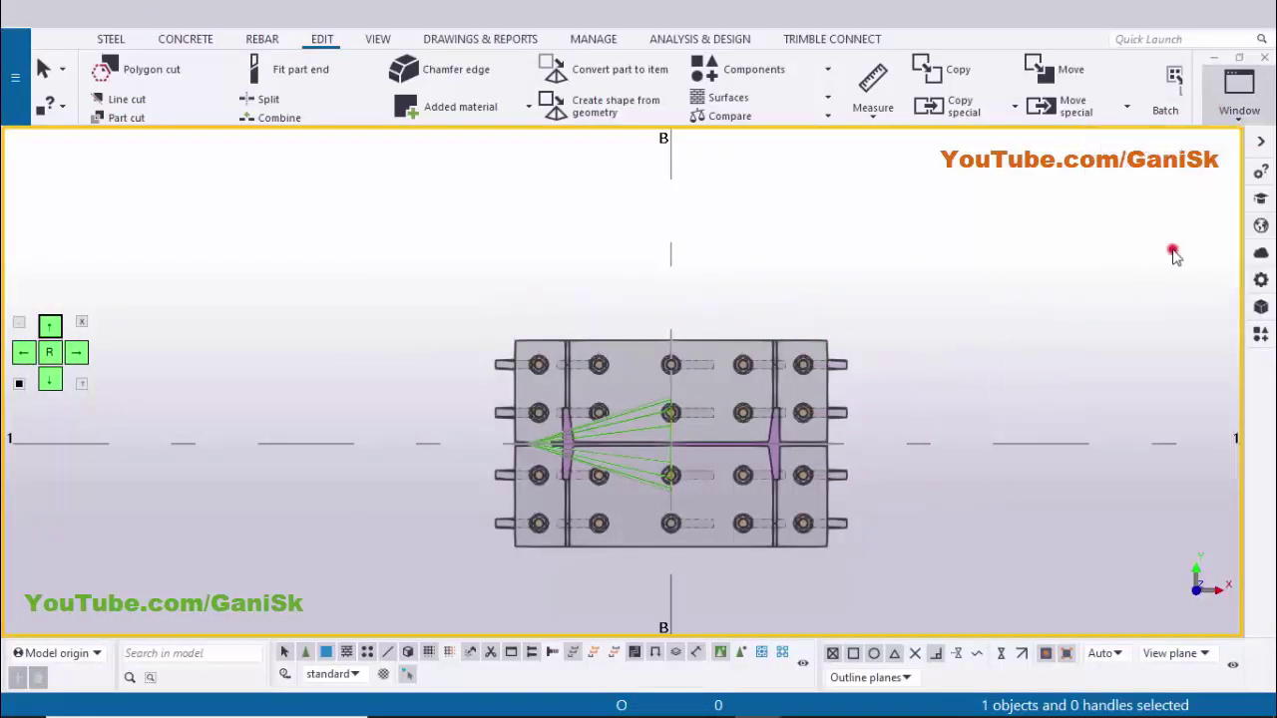
- Examine the column's base plate, stiffeners and anchor rods from several angles in the 3D view
{"action": "scroll", "coordinate": [667, 536], "scroll_direction": "up", "scroll_amount": 4}
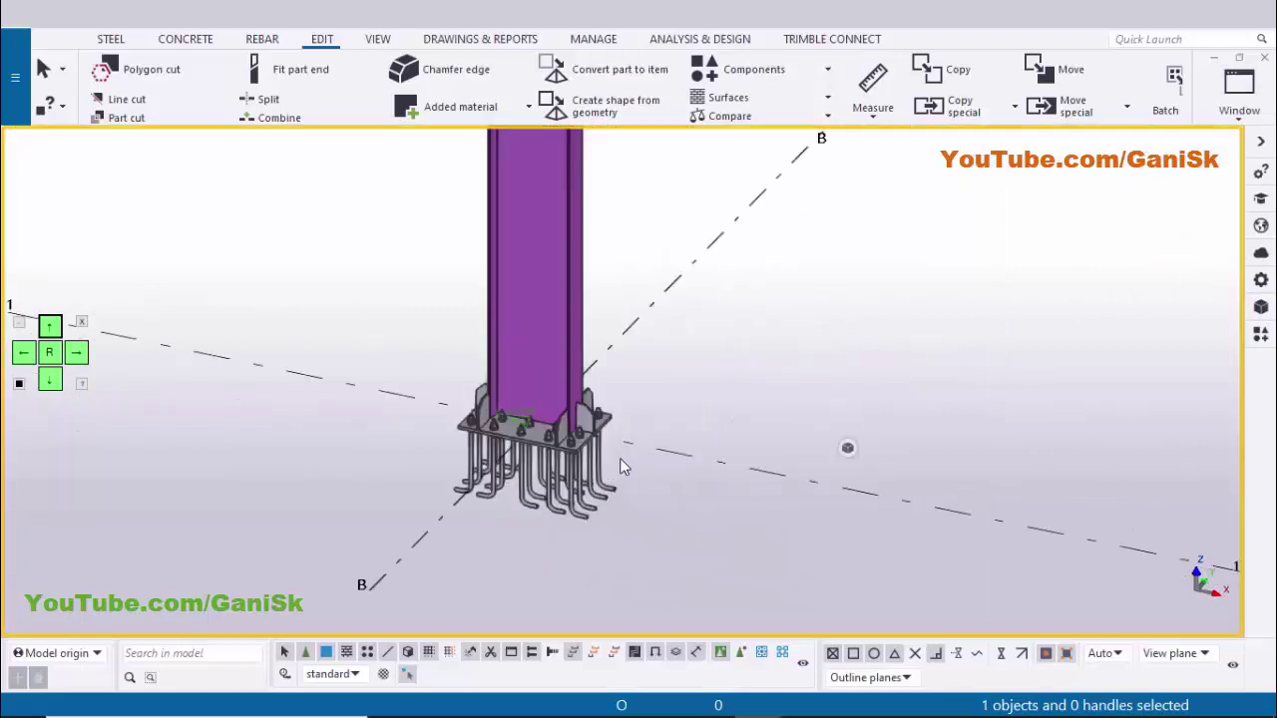
{"action": "scroll", "coordinate": [620, 458], "scroll_direction": "up", "scroll_amount": 2}
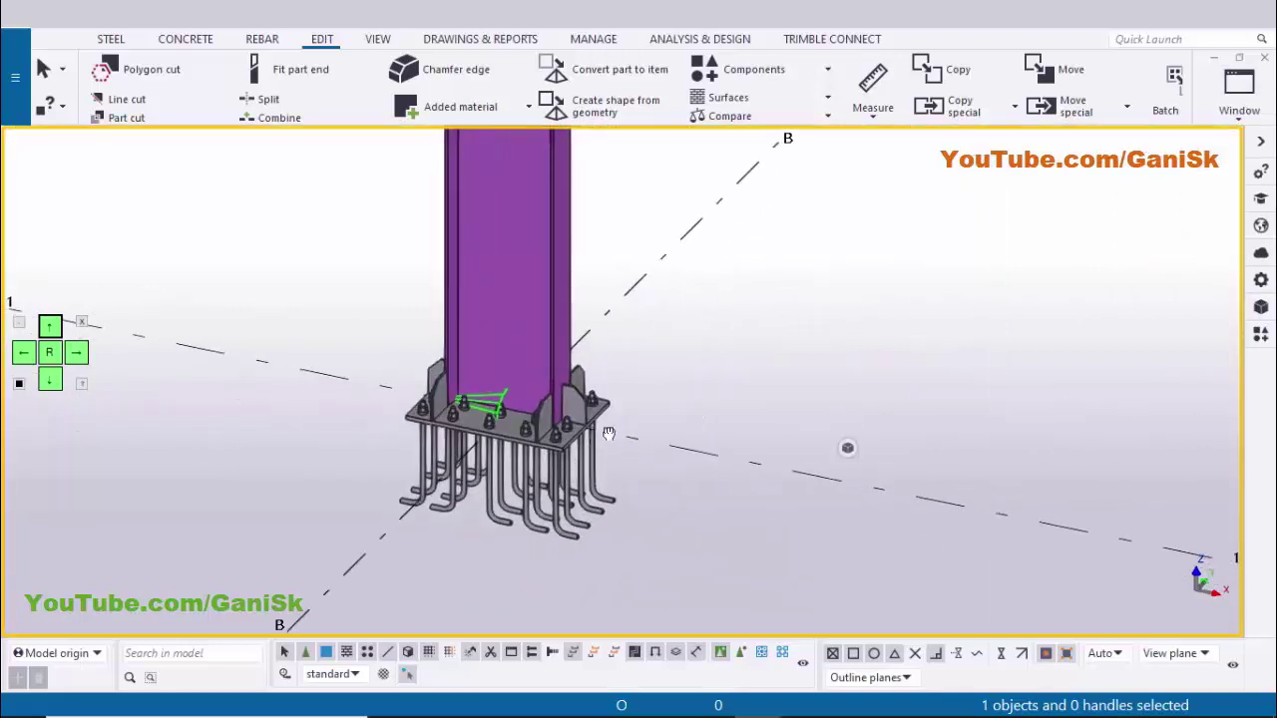
{"action": "mouse_move", "coordinate": [607, 433]}
{"action": "middle_mouse_down", "text": "ctrl"}
{"action": "mouse_move", "coordinate": [572, 450]}
{"action": "mouse_move", "coordinate": [575, 432]}
{"action": "middle_mouse_up", "text": "ctrl"}
{"action": "scroll", "coordinate": [575, 432], "scroll_direction": "up", "scroll_amount": 3}
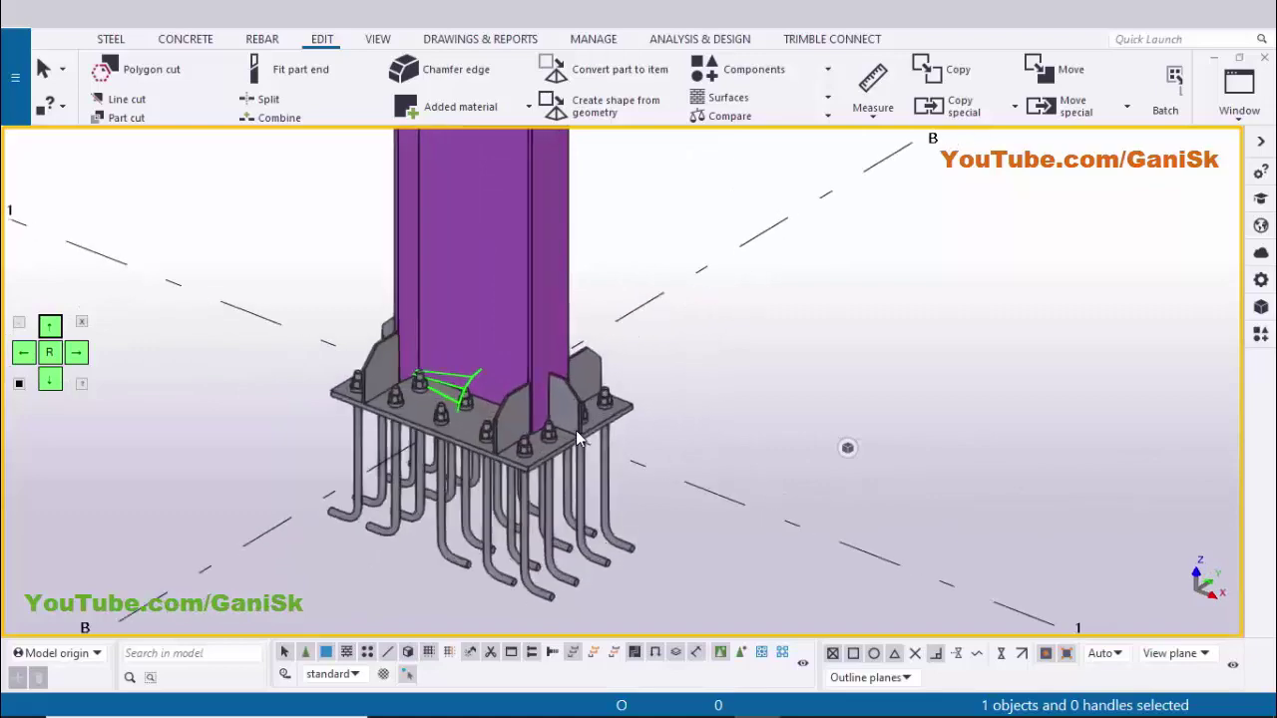
{"action": "key", "text": "alt+Tab"}
{"action": "key", "text": "alt+Tab"}
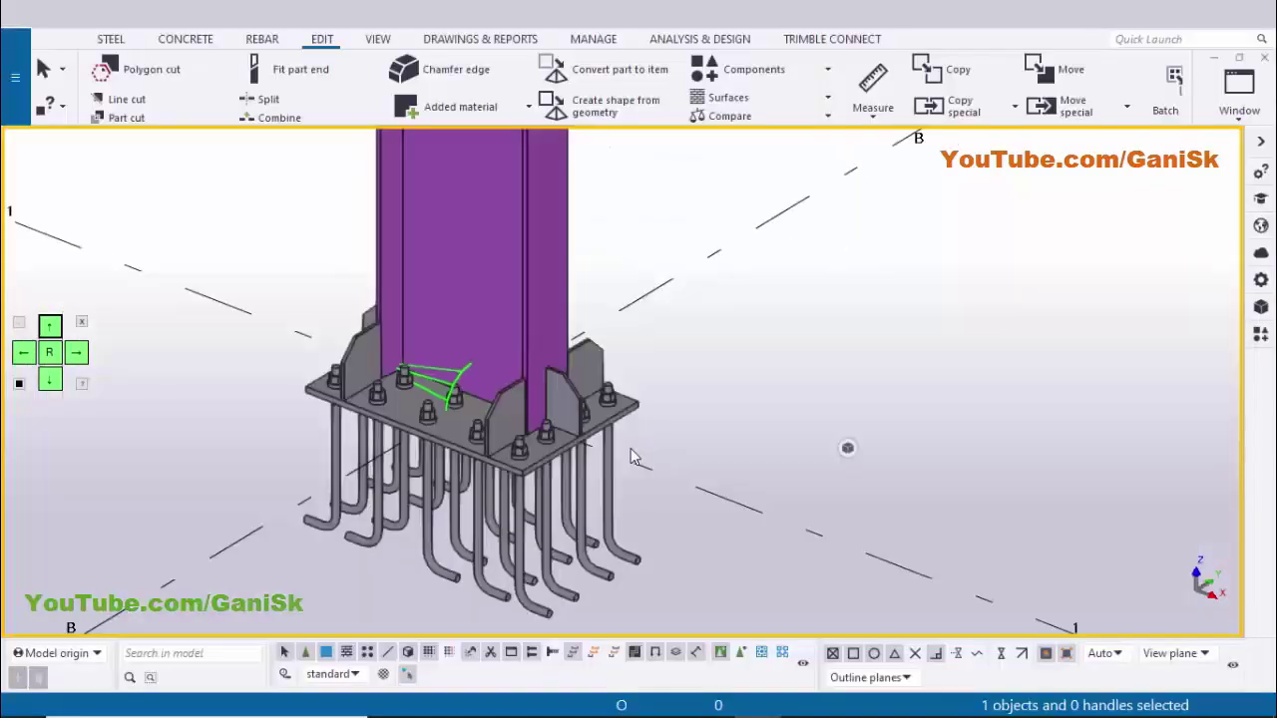
{"action": "scroll", "coordinate": [605, 456], "scroll_direction": "down", "scroll_amount": 4}
{"action": "mouse_move", "coordinate": [606, 458]}
{"action": "middle_mouse_down", "text": "ctrl"}
{"action": "mouse_move", "coordinate": [710, 458]}
{"action": "mouse_move", "coordinate": [614, 459]}
{"action": "mouse_move", "coordinate": [706, 426]}
{"action": "mouse_move", "coordinate": [584, 450]}
{"action": "mouse_move", "coordinate": [666, 455]}
{"action": "mouse_move", "coordinate": [459, 490]}
{"action": "mouse_move", "coordinate": [721, 436]}
{"action": "middle_mouse_up", "text": "ctrl"}
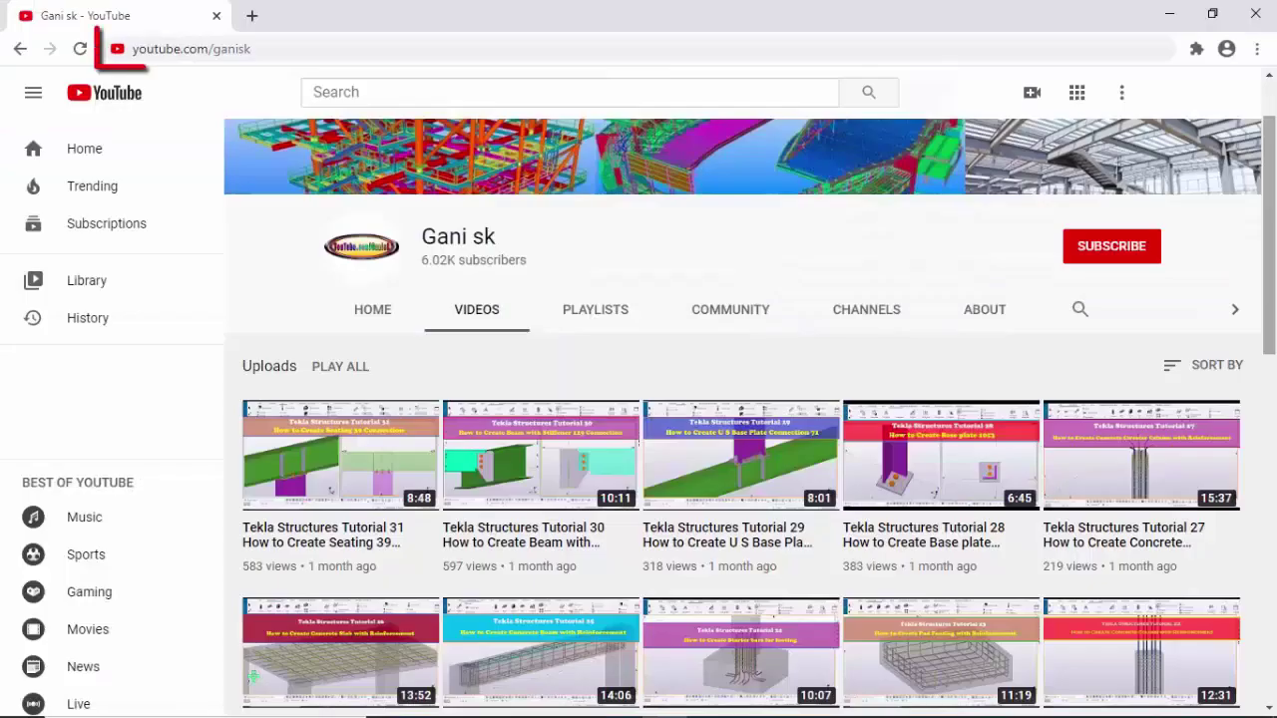